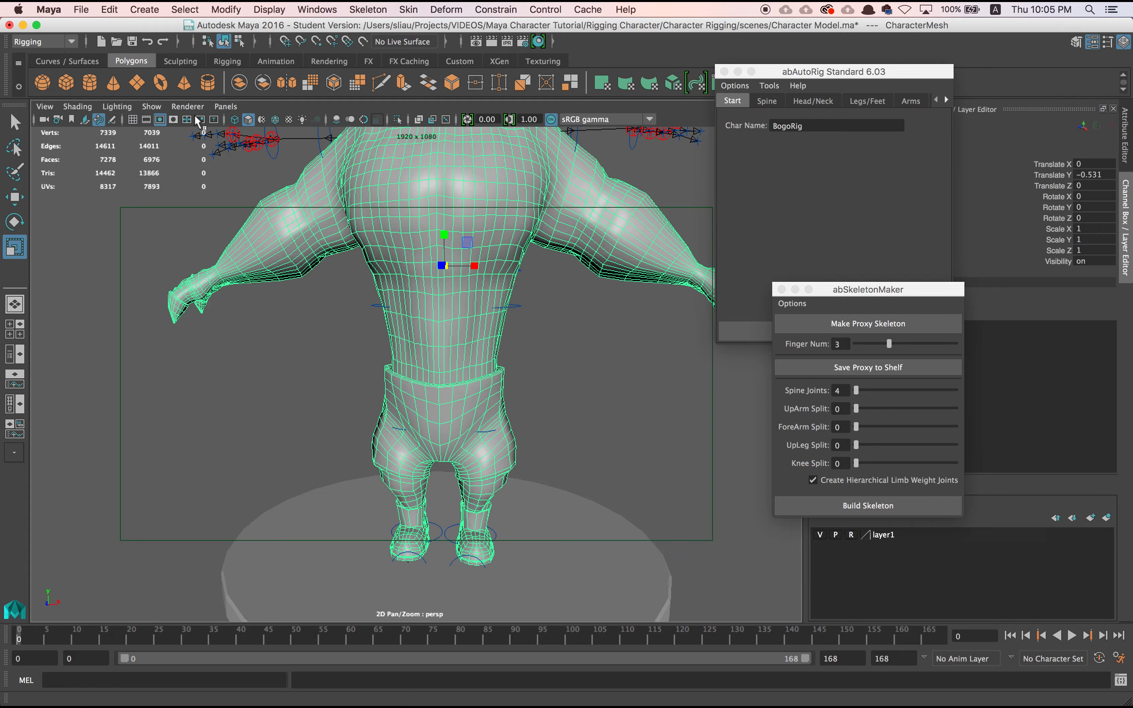
Switch the viewport to wireframe and examine how the proxy locators sit against the character's feet, legs and torso.
key(4)
alt+middle_drag(517, 396, 516, 361)
click(566, 396)
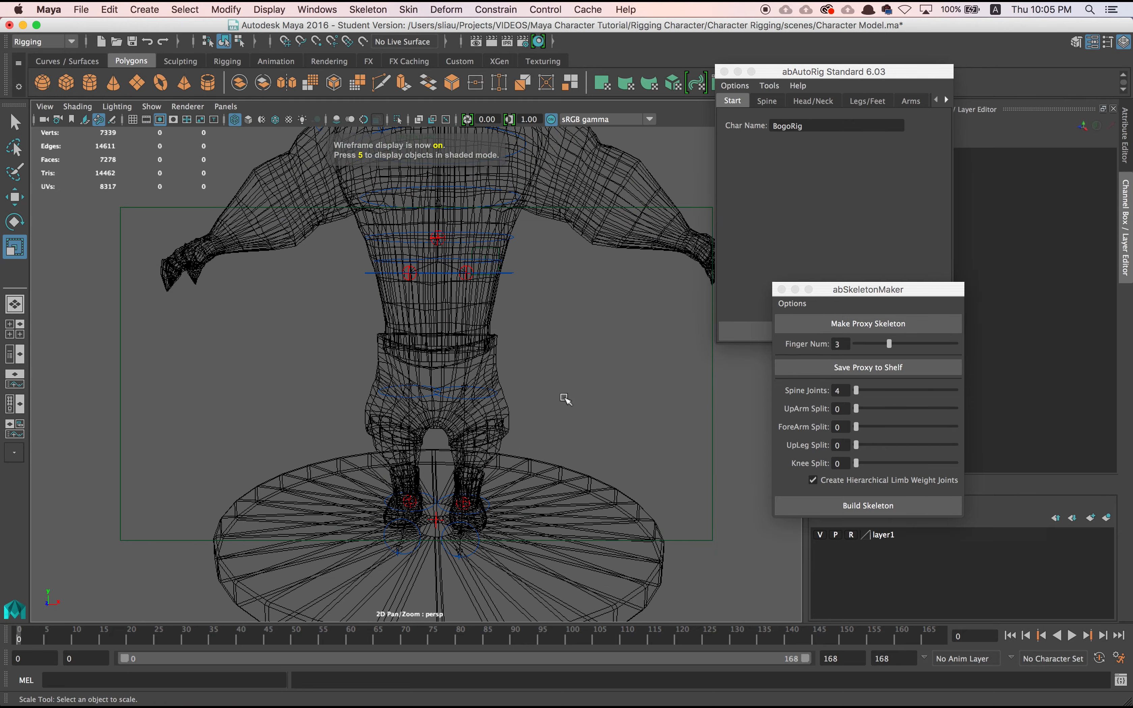
alt+middle_drag(534, 418, 531, 332)
alt+right_drag(531, 338, 544, 399)
alt+middle_drag(531, 332, 509, 332)
alt+drag(569, 426, 487, 428)
alt+middle_drag(555, 429, 561, 424)
alt+right_drag(562, 424, 581, 605)
alt+middle_drag(619, 503, 604, 453)
alt+drag(604, 453, 602, 451)
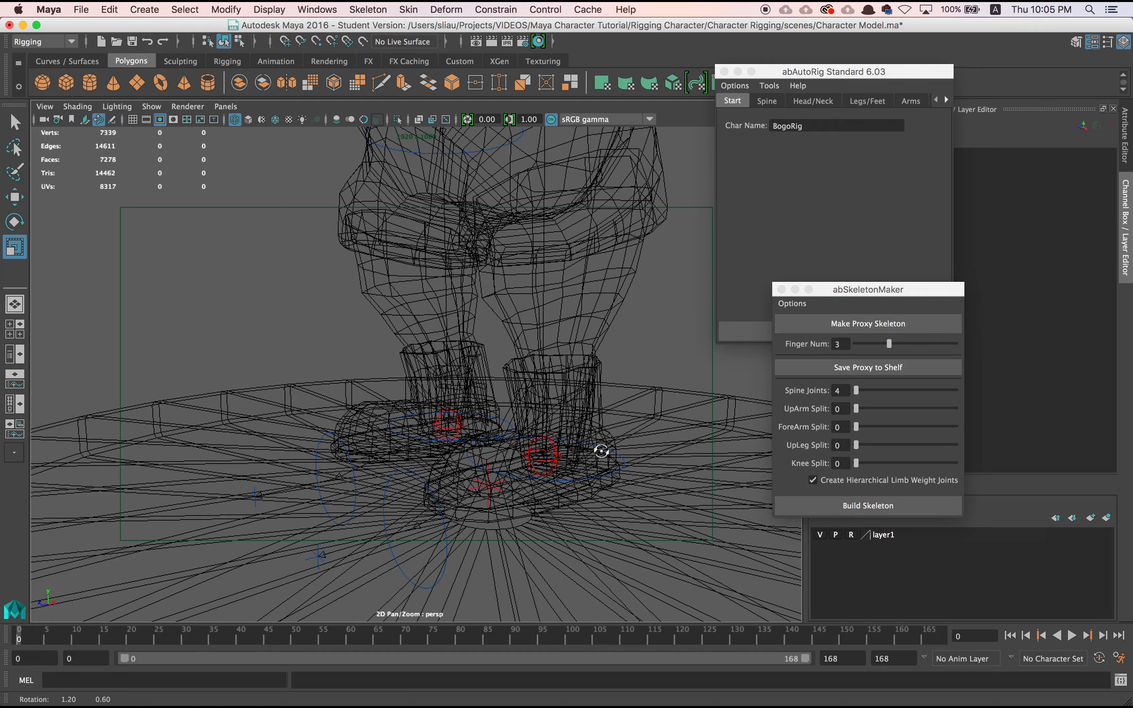
click(554, 443)
alt+middle_drag(514, 350, 529, 480)
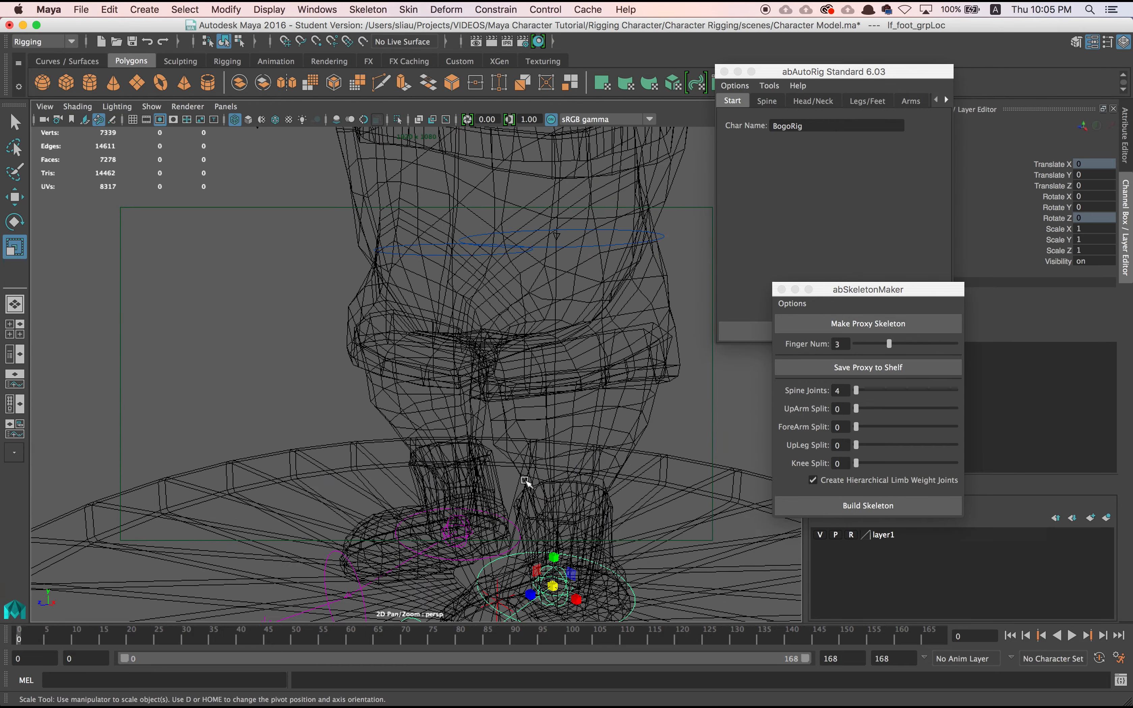
alt+right_drag(529, 481, 519, 314)
alt+middle_drag(518, 314, 526, 401)
alt+drag(490, 400, 581, 431)
alt+middle_drag(512, 299, 517, 361)
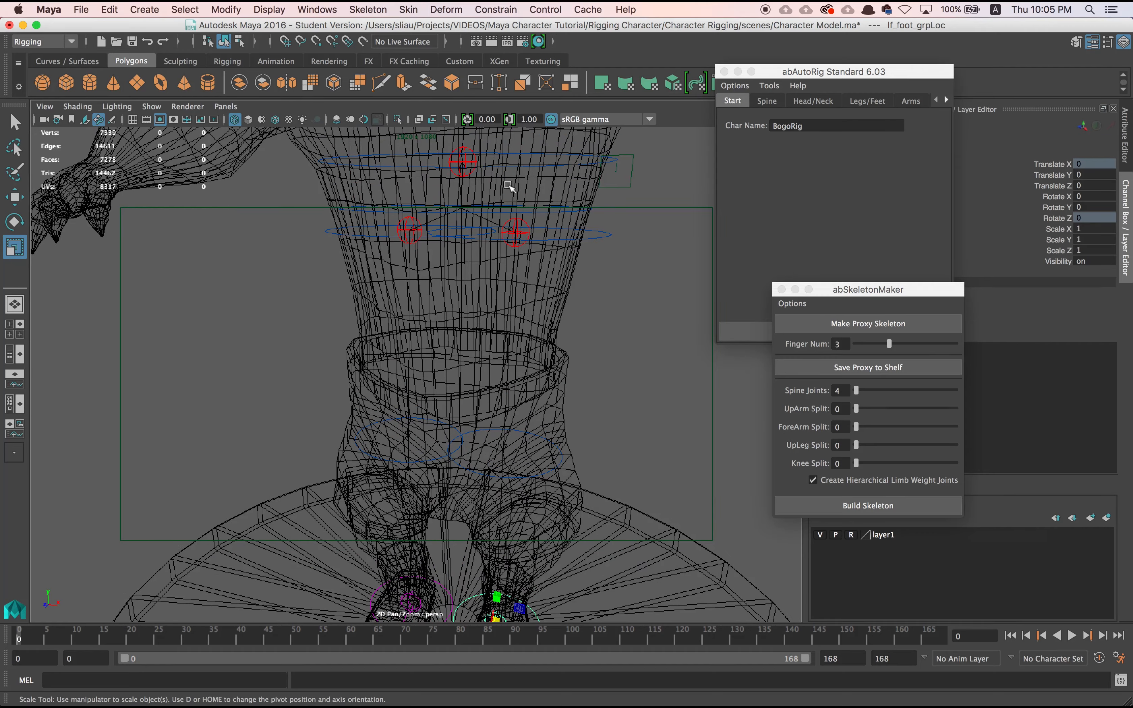
Move lf_leg_grpLoc down into the upper thigh of the trousers, to about X 1.164, Y -11.983, Z 0.488.
click(523, 229)
alt+middle_drag(528, 289, 516, 232)
key(w)
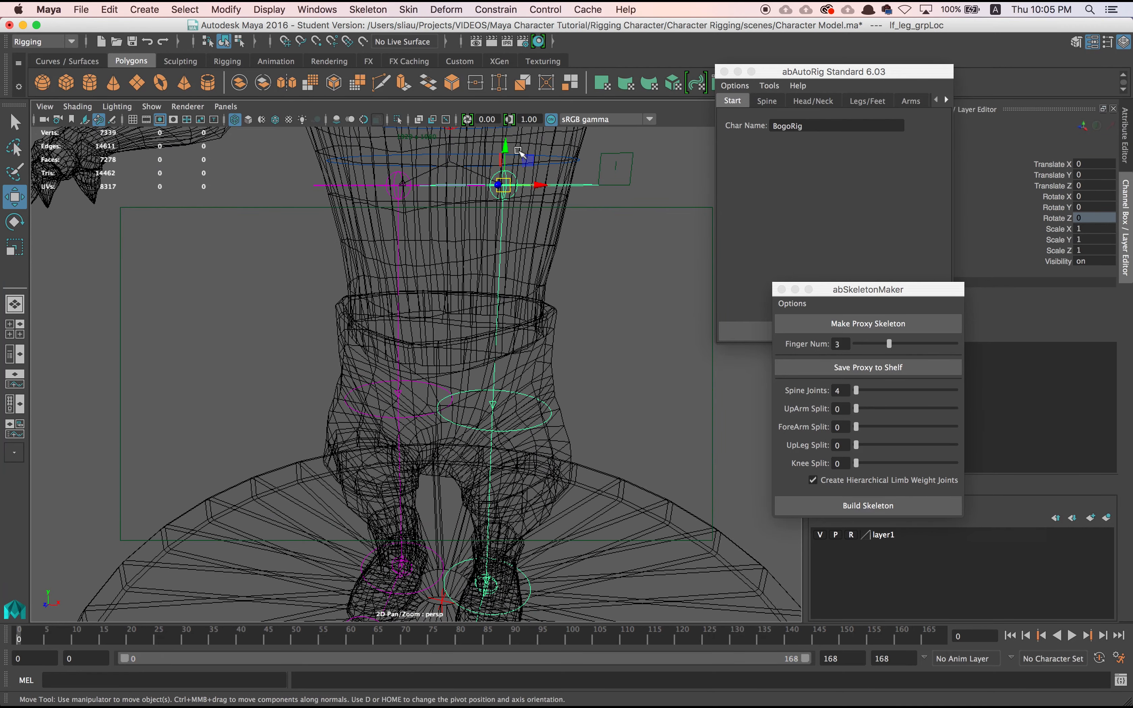
drag(508, 143, 506, 207)
alt+drag(501, 279, 481, 513)
alt+drag(483, 327, 578, 254)
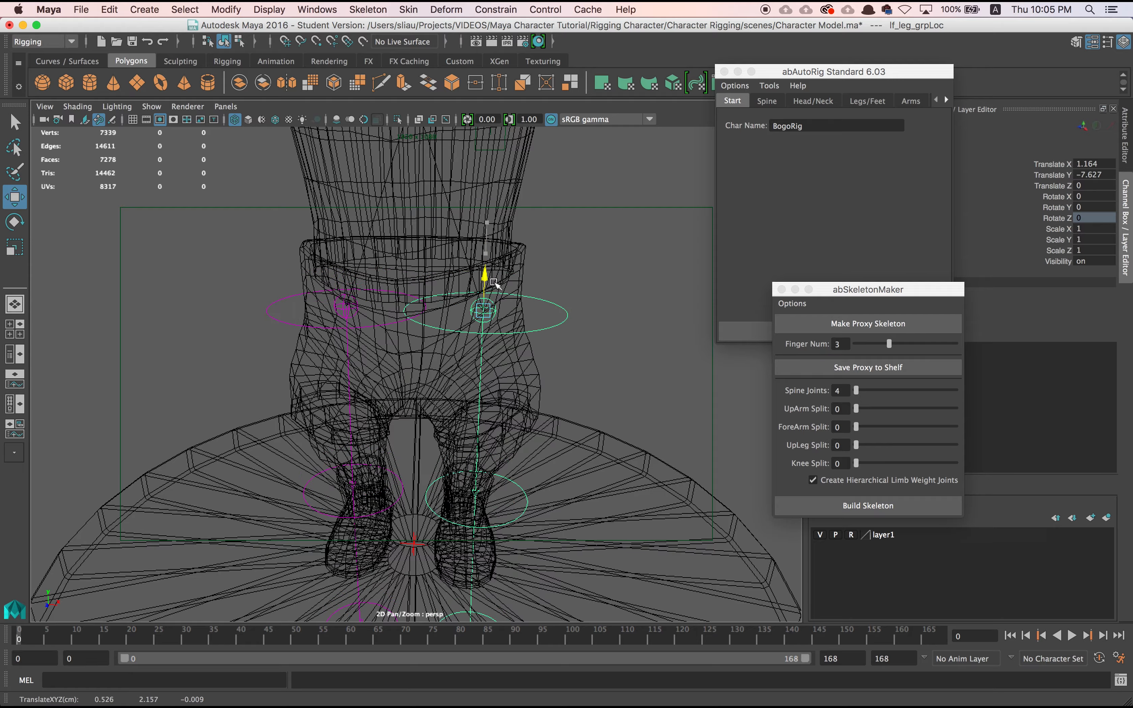
alt+drag(497, 368, 522, 350)
alt+drag(538, 357, 516, 474)
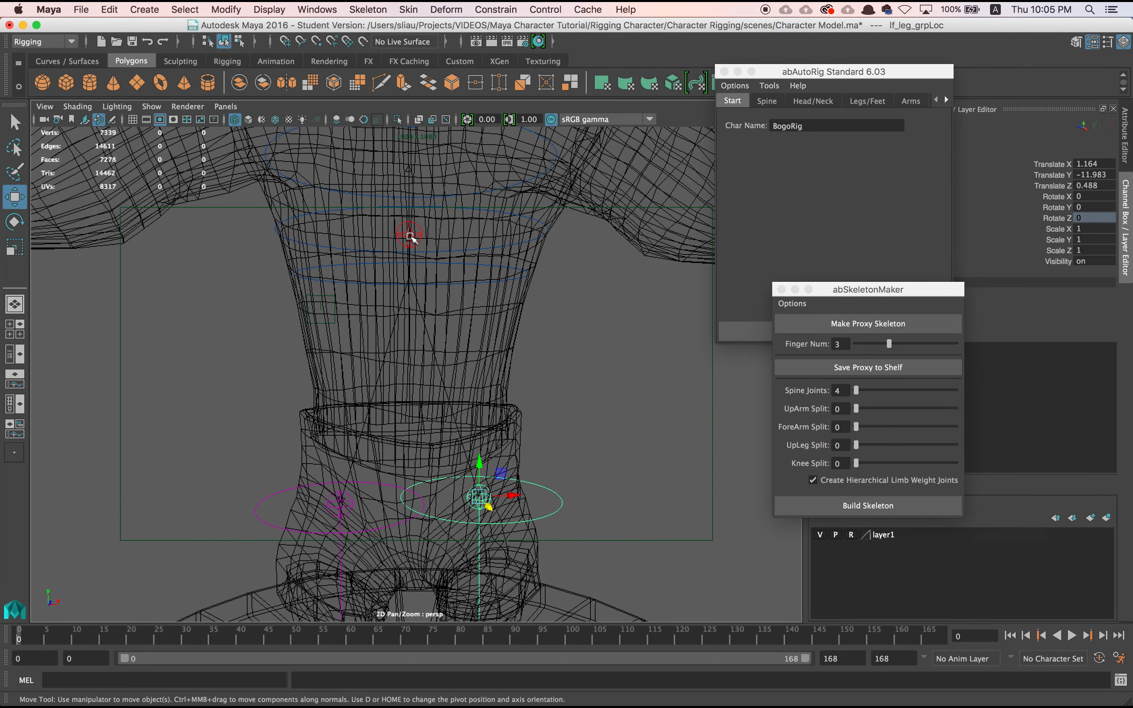
Move the central locator at the base of the spine down to just above the trouser waistband.
click(411, 236)
drag(413, 196, 409, 352)
alt+middle_drag(454, 355, 480, 338)
Raise spine_low_loc to about Y 2.012 and spine_mid_loc to about Y 0.229.
click(549, 395)
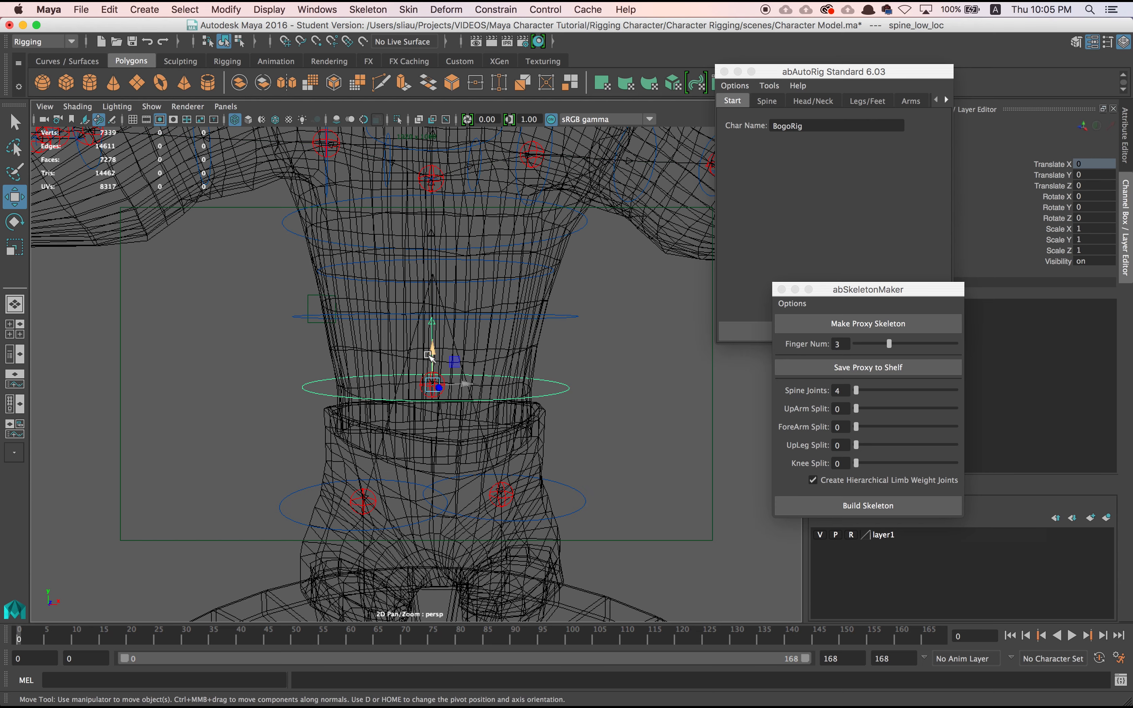
drag(435, 347, 444, 303)
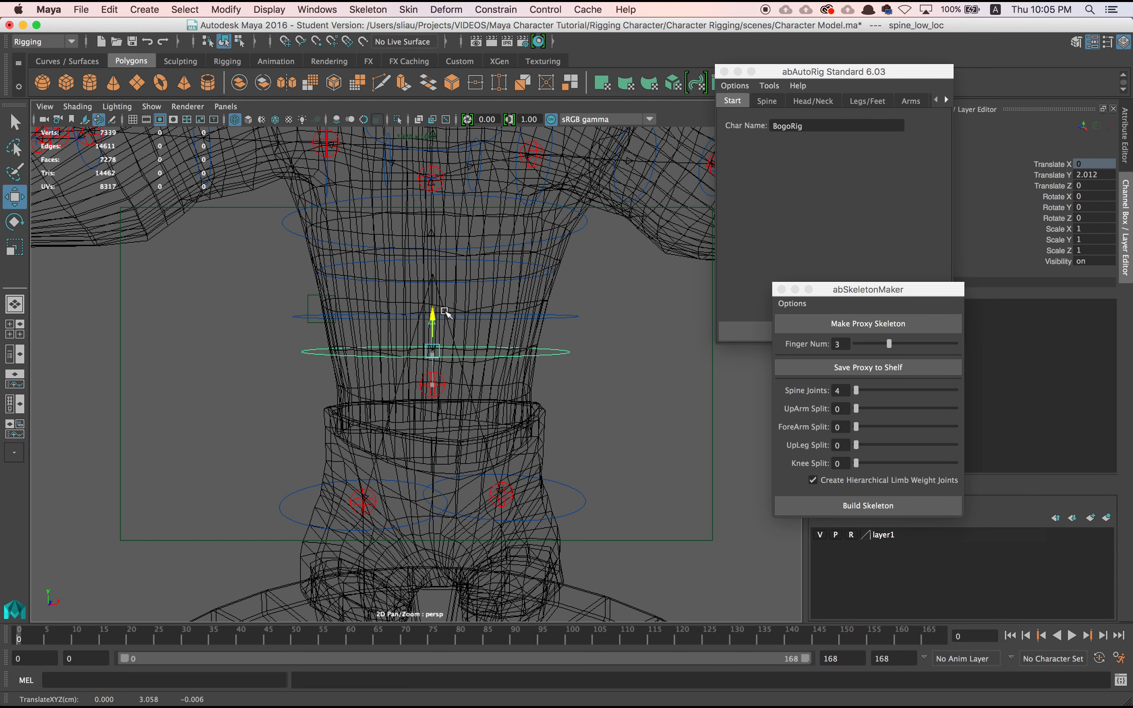
click(508, 323)
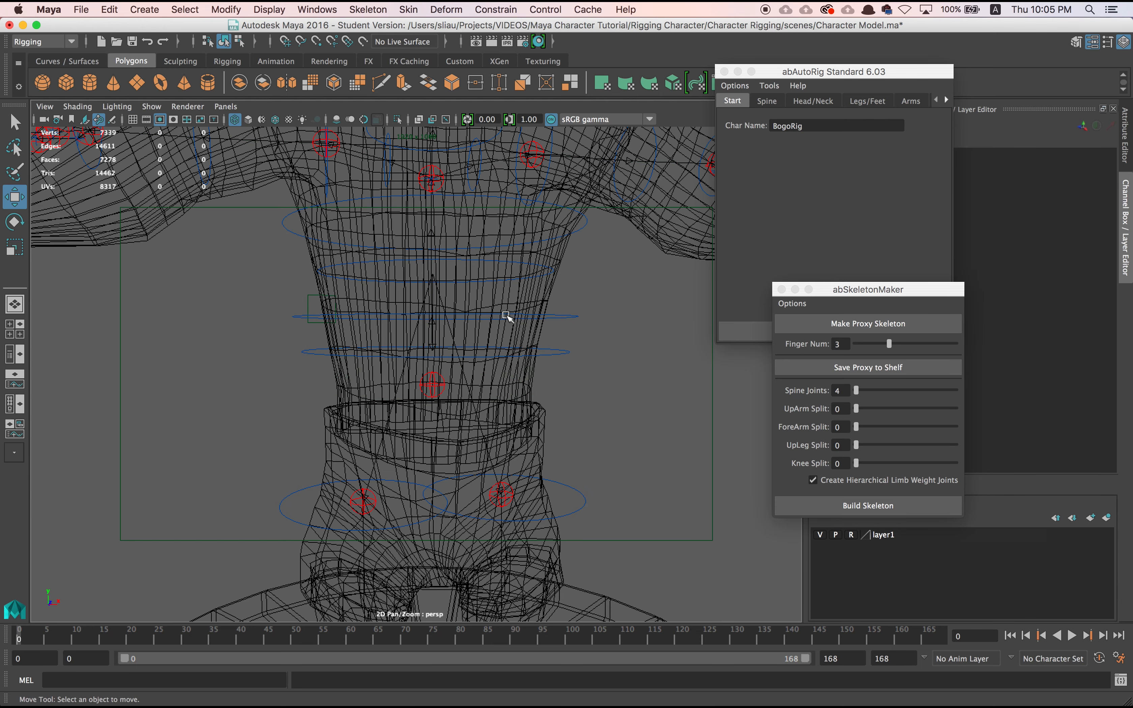
click(506, 317)
drag(427, 292, 438, 324)
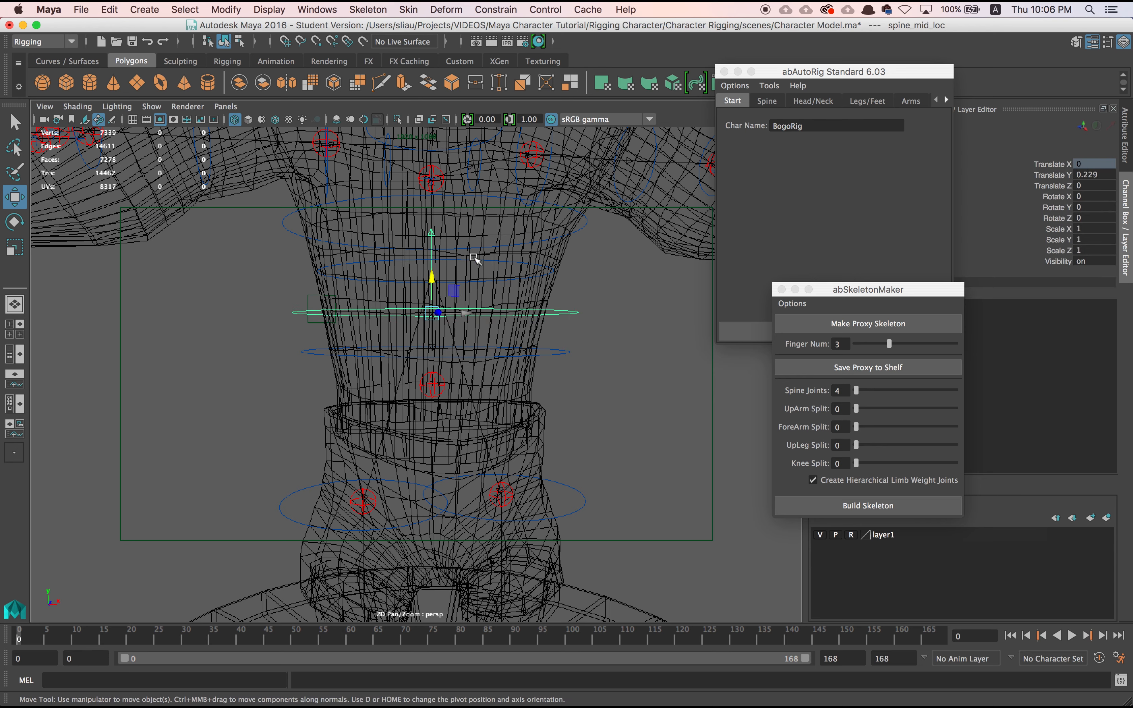
Adjust the height of spine_hi_loc in the chest.
click(487, 256)
click(506, 270)
drag(435, 242, 478, 385)
mouse_move(526, 304)
alt+middle_down()
mouse_move(523, 351)
mouse_move(534, 335)
mouse_move(533, 352)
alt+middle_up()
click(550, 318)
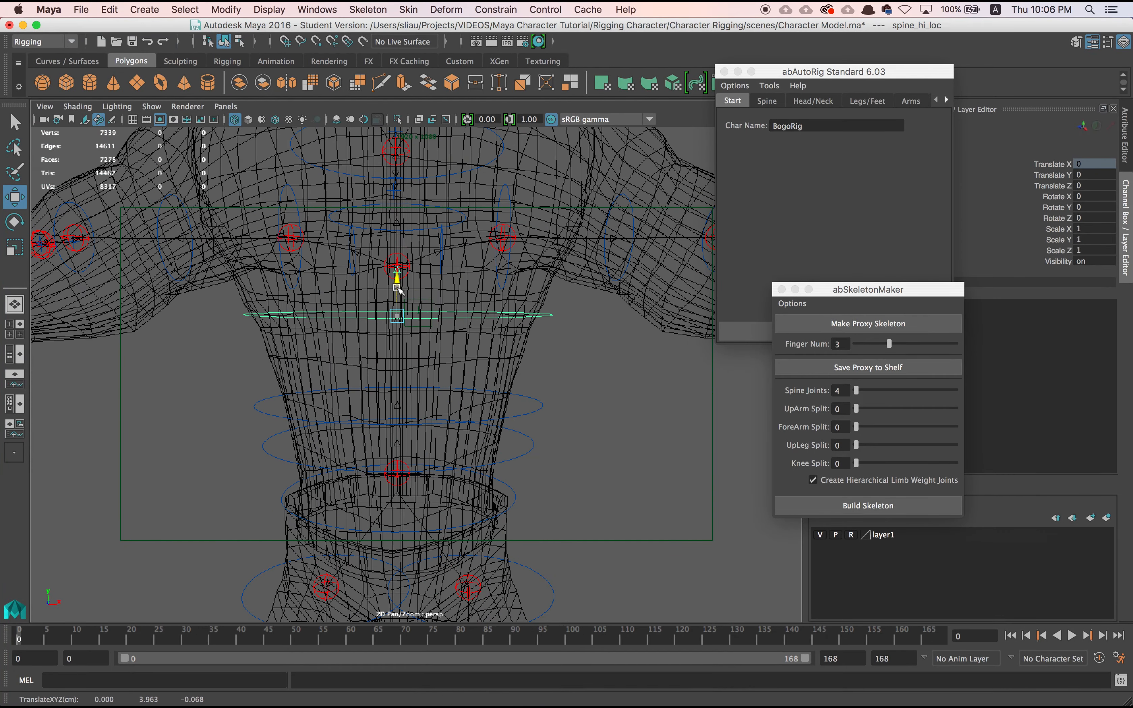
Move spine_end_grpLoc up to the base of the neck, to about Y 12.697, Z -0.929.
click(407, 268)
alt+middle_drag(407, 267, 416, 348)
drag(408, 312, 411, 315)
click(399, 373)
click(411, 351)
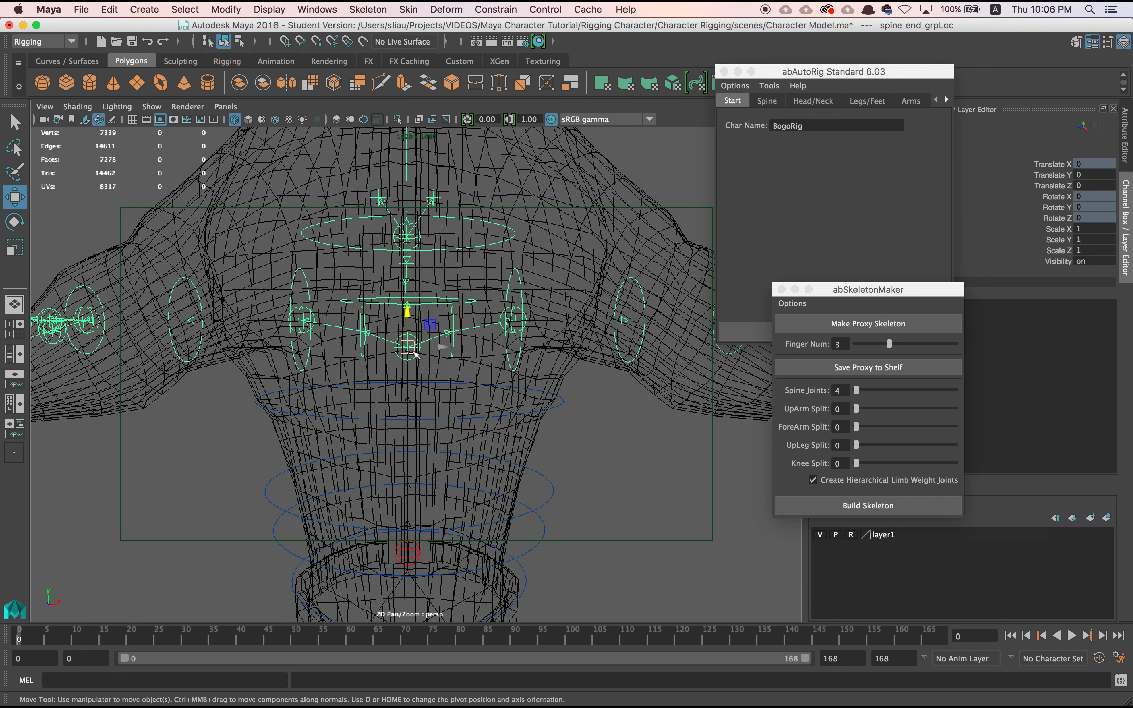
alt+middle_drag(437, 273, 433, 317)
drag(409, 330, 425, 162)
alt+middle_drag(438, 189, 459, 326)
alt+drag(459, 327, 321, 343)
drag(402, 352, 433, 307)
drag(418, 240, 433, 306)
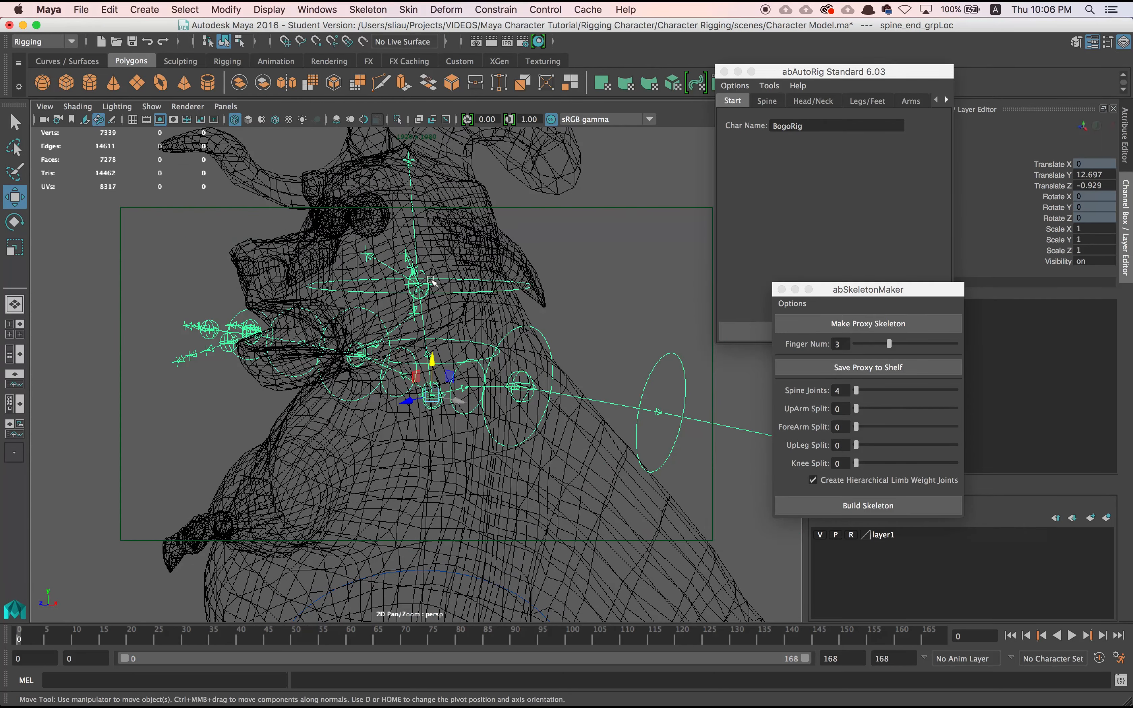
Position head_grpLoc inside the back of the head at about Y 1.438, Z 0.445.
click(452, 283)
drag(423, 256, 430, 224)
alt+drag(495, 271, 378, 260)
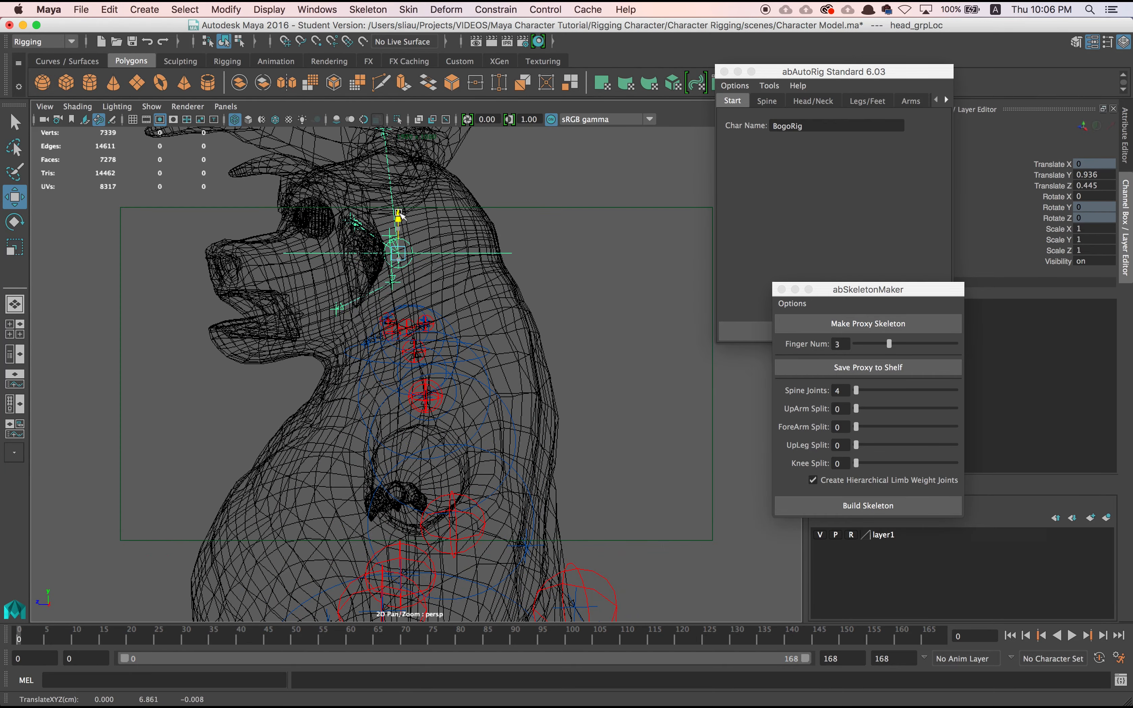
alt+drag(402, 244, 371, 312)
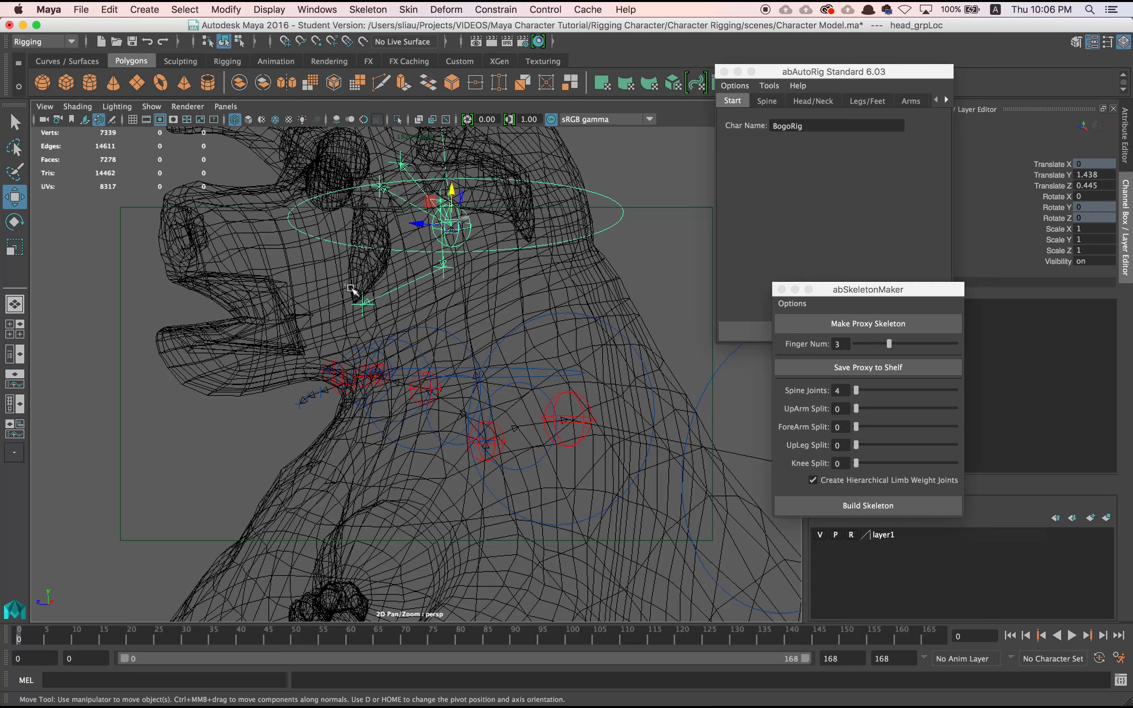
Place jaw_c_loc at the chin at about Y 45.146, Z 9.485 and jaw_b_loc behind it at about Y 45.442, Z 4.582.
click(361, 304)
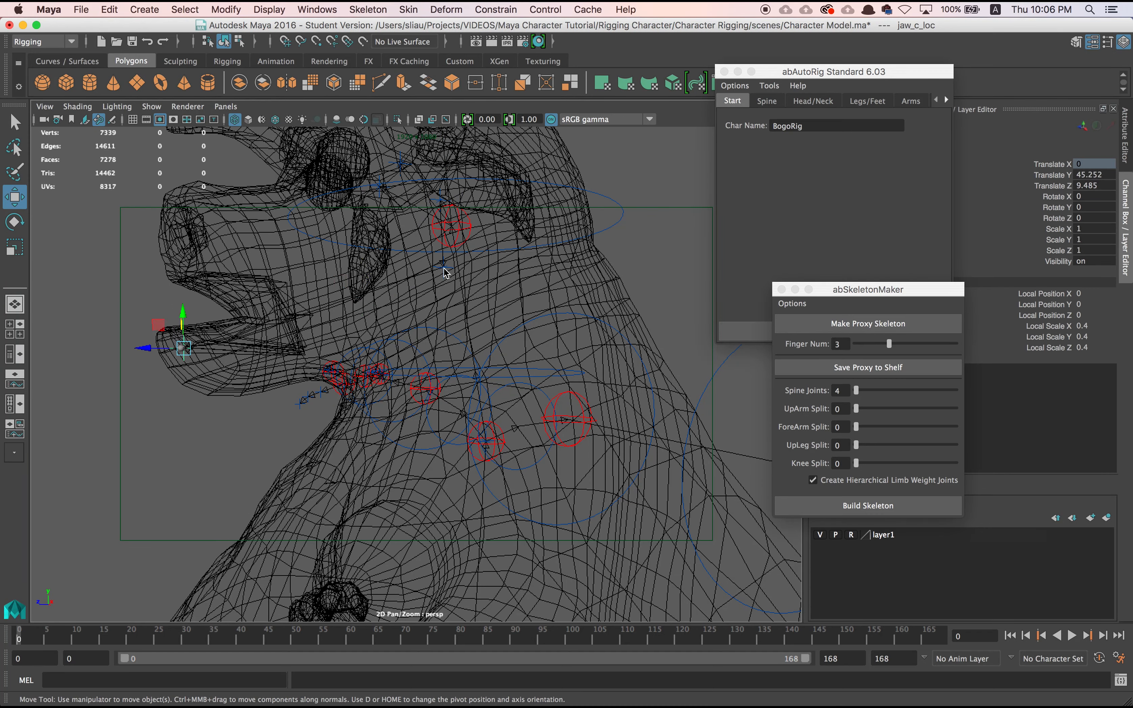
drag(415, 264, 257, 271)
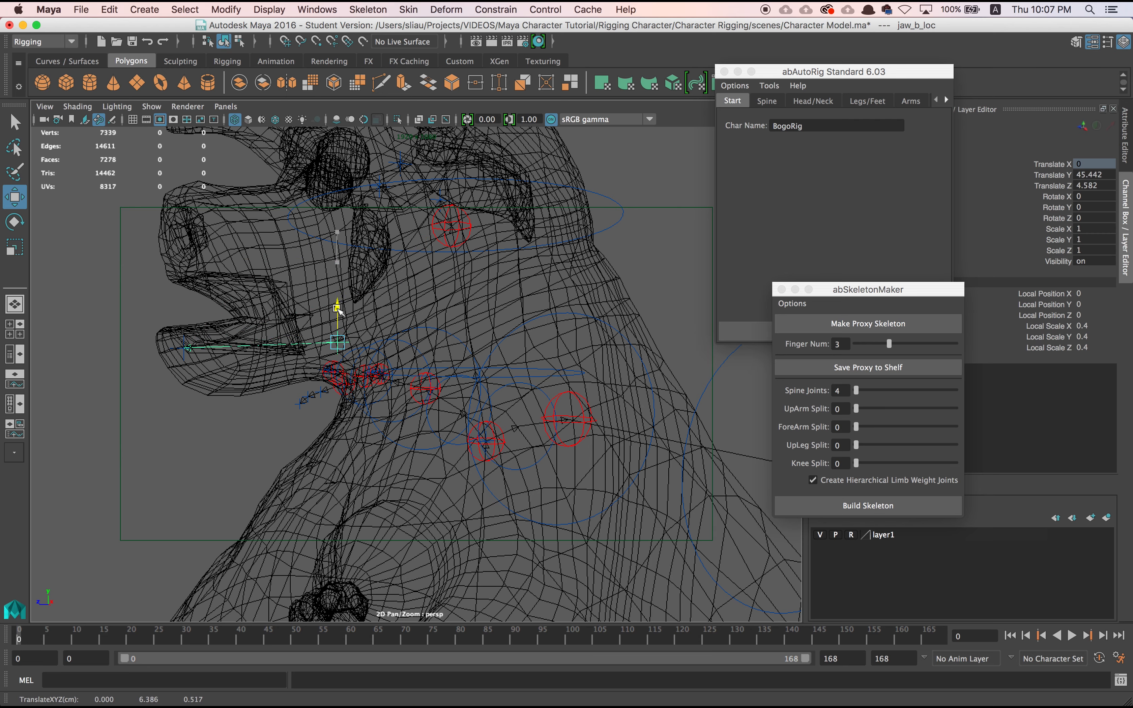
click(187, 349)
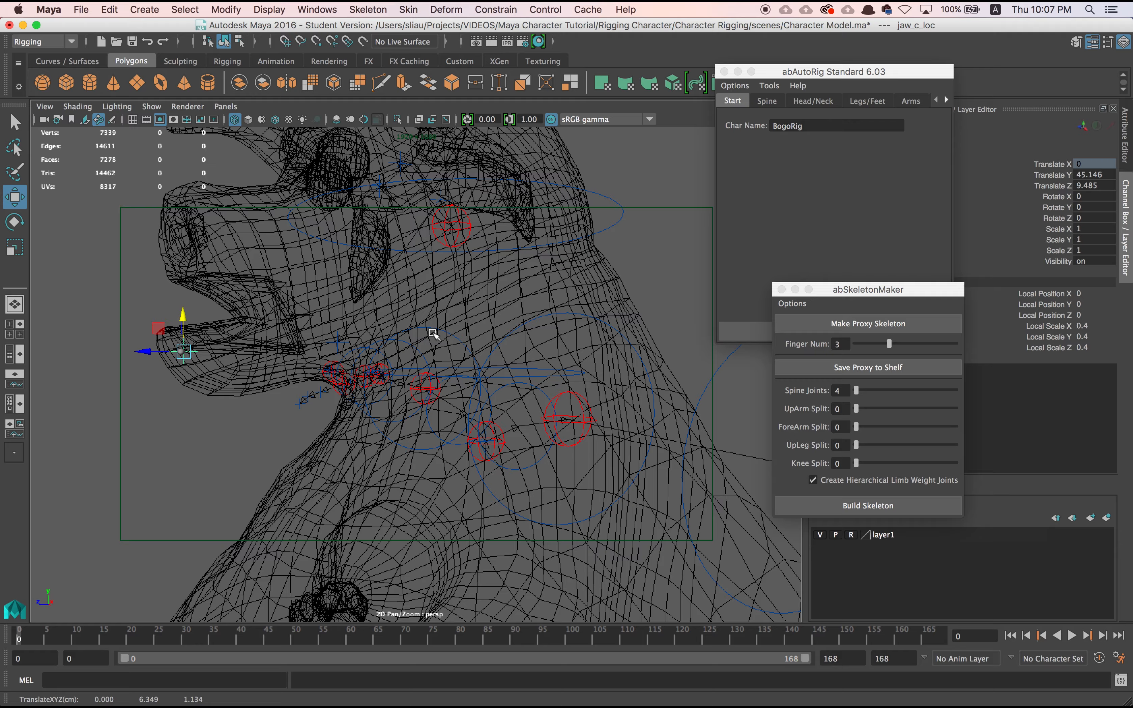
click(344, 340)
Select the eye locators and check their placement against the head mesh from several angles.
alt+drag(344, 339, 531, 360)
click(397, 236)
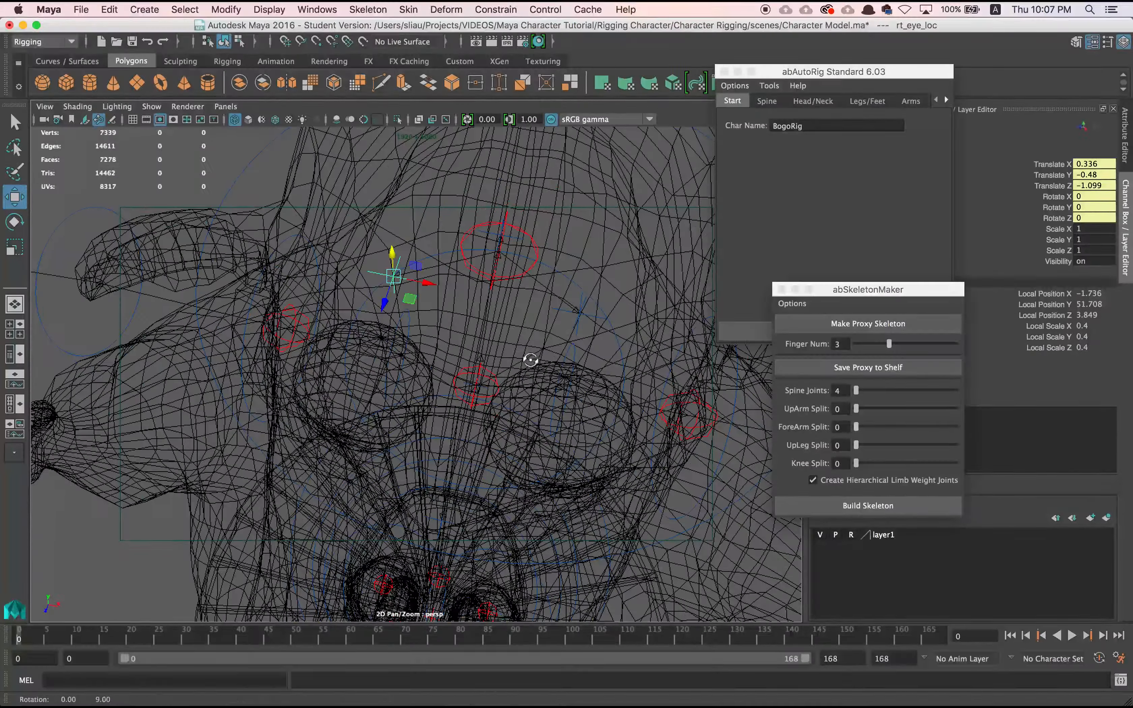
click(597, 316)
alt+drag(613, 321, 290, 342)
alt+drag(300, 347, 548, 324)
alt+drag(508, 258, 488, 379)
Position head_b_loc within the upper head at about Y -1.75, Z -0.549.
click(434, 151)
alt+drag(480, 223, 424, 229)
alt+middle_drag(447, 308, 448, 306)
alt+drag(449, 306, 504, 385)
Raise spine_hi_loc into the upper chest, to about Y 5.943.
alt+middle_drag(530, 478, 557, 197)
alt+middle_drag(558, 328, 516, 404)
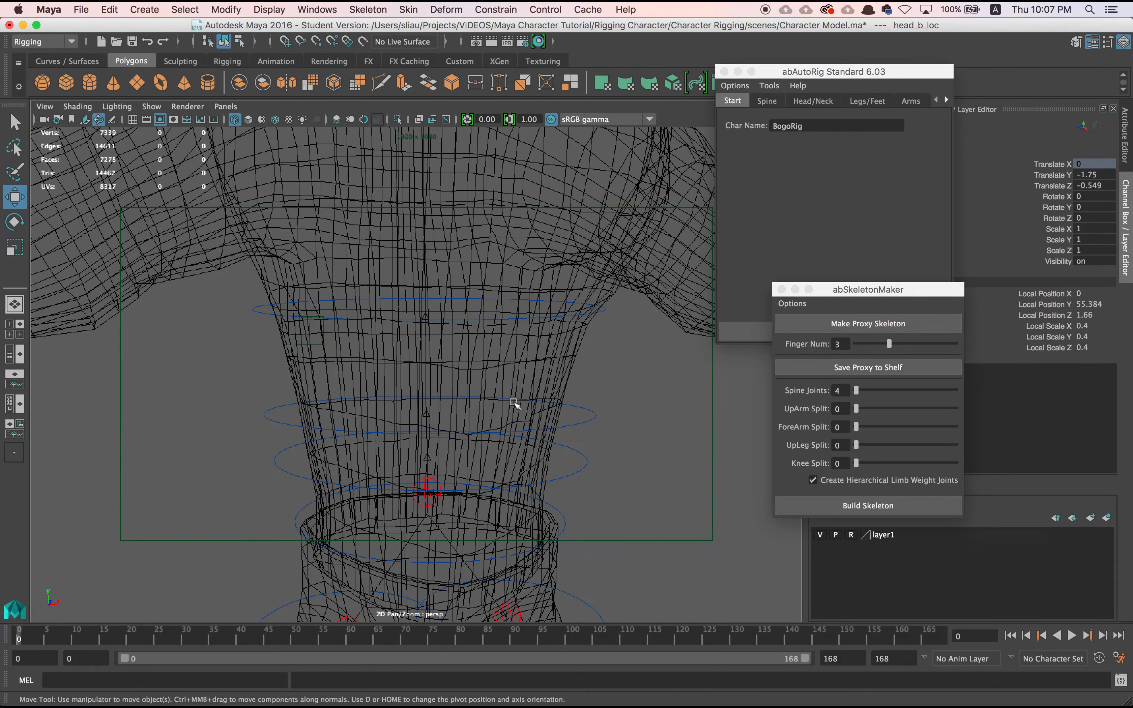
alt+middle_drag(511, 335, 517, 370)
alt+right_drag(516, 370, 532, 398)
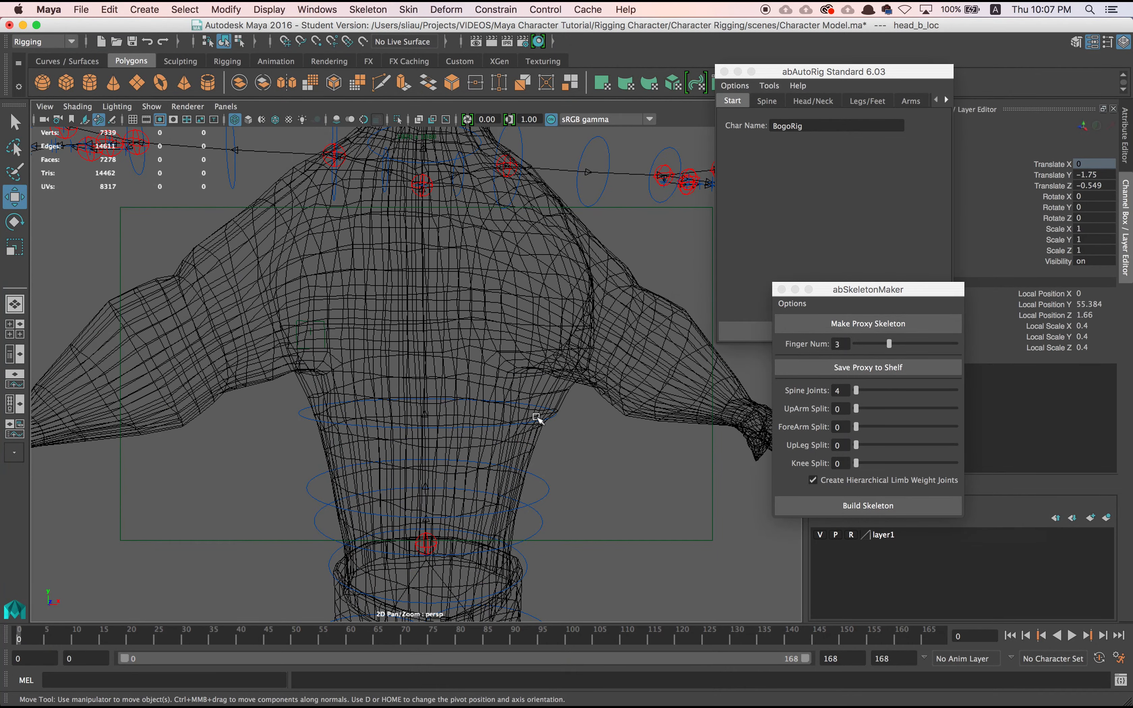
click(538, 418)
click(405, 428)
drag(431, 378, 439, 249)
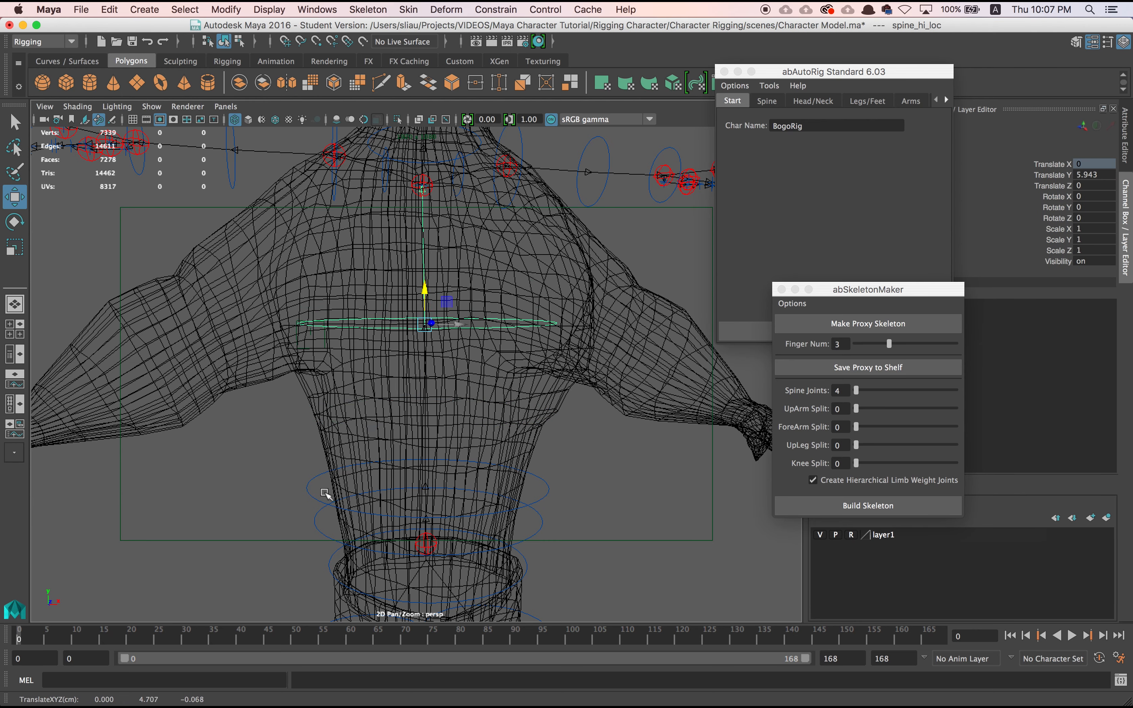
Raise spine_mid_loc to about Y 4.881 and move spine_low_loc up below it to space out the spine.
click(325, 493)
drag(426, 454, 427, 392)
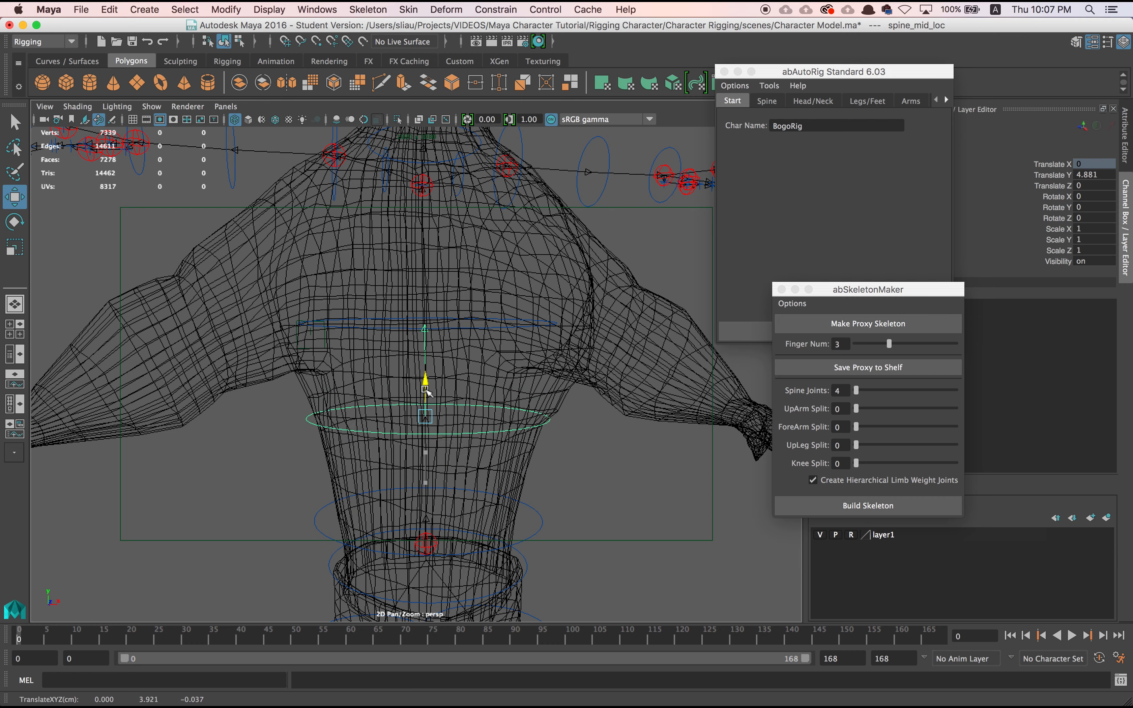
click(323, 533)
drag(426, 475, 433, 435)
Raise hip_loc to about Y -6.086 and scale it uniformly to about 1.136.
alt+middle_drag(449, 451, 473, 123)
alt+drag(472, 123, 474, 258)
click(513, 329)
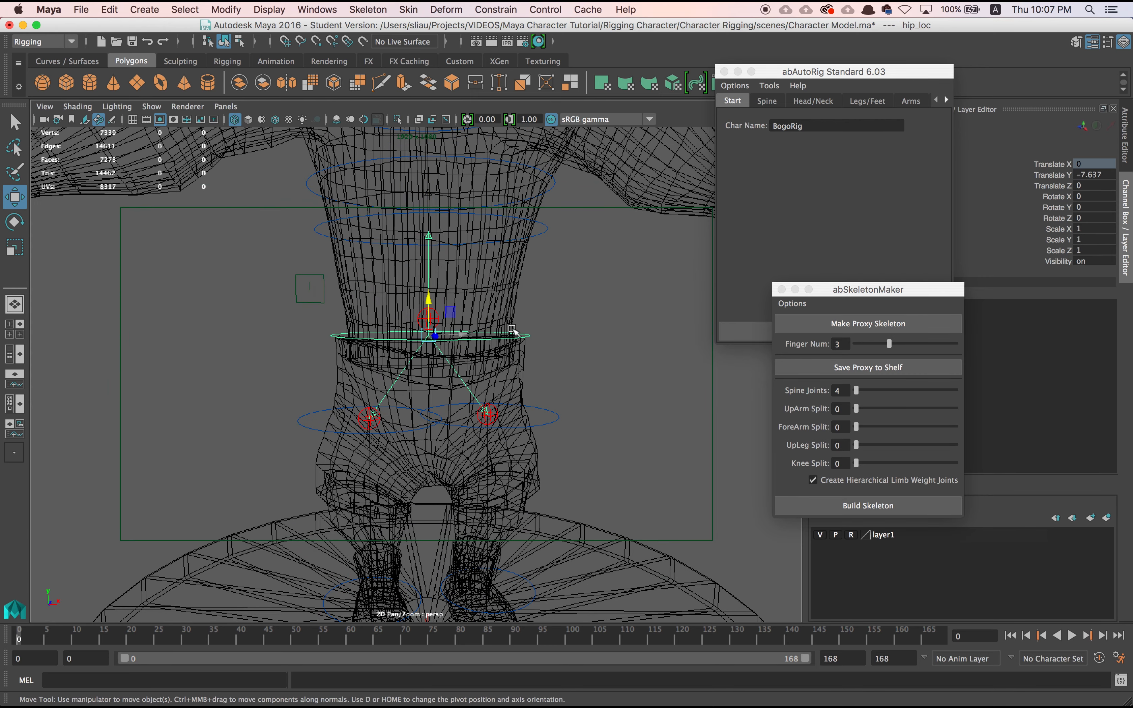
drag(435, 314, 487, 385)
key(r)
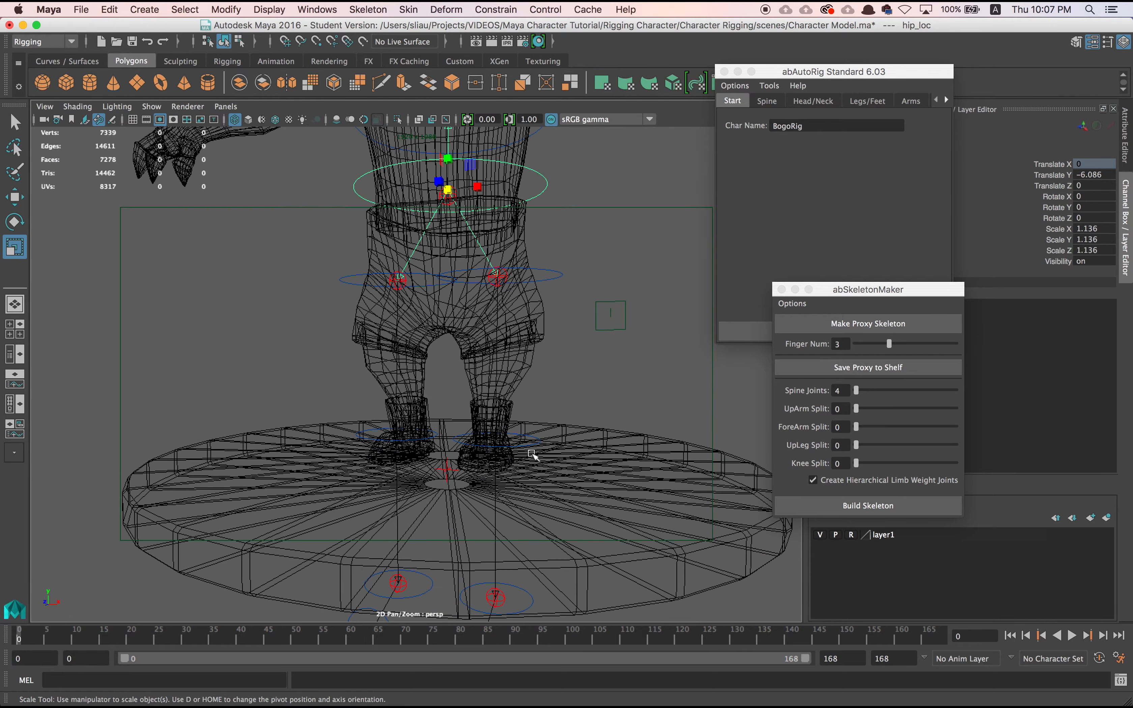
Try raising lf_knee_loc to about Y 8.543.
click(531, 441)
alt+drag(532, 442, 498, 386)
key(q)
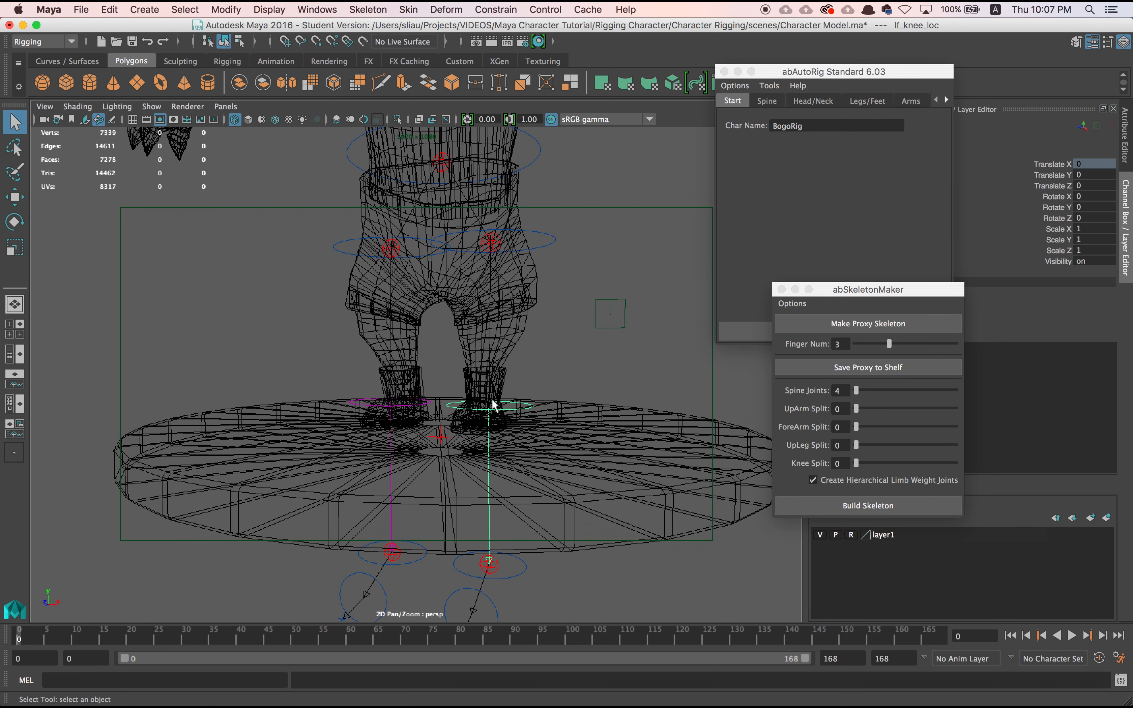
key(w)
drag(496, 371, 499, 261)
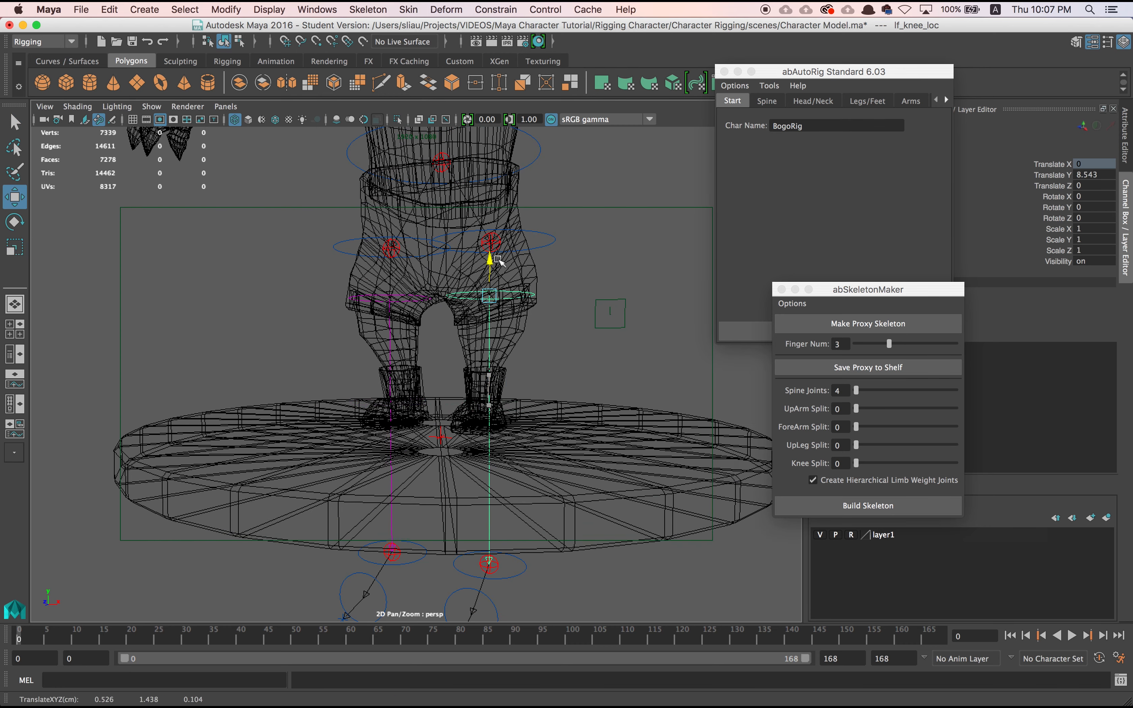
Move lf_foot_grpLoc up and back to the left heel, to about Y 12.14, Z -1.804.
click(490, 565)
drag(490, 527, 489, 377)
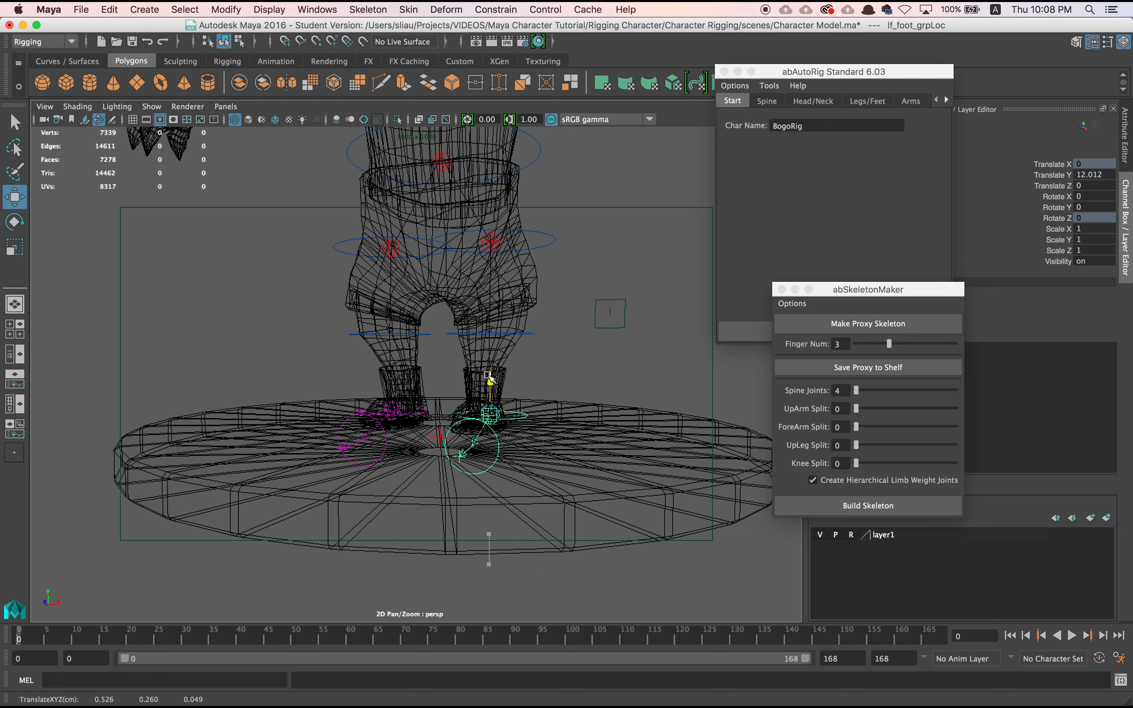
scroll(539, 415, up, 5)
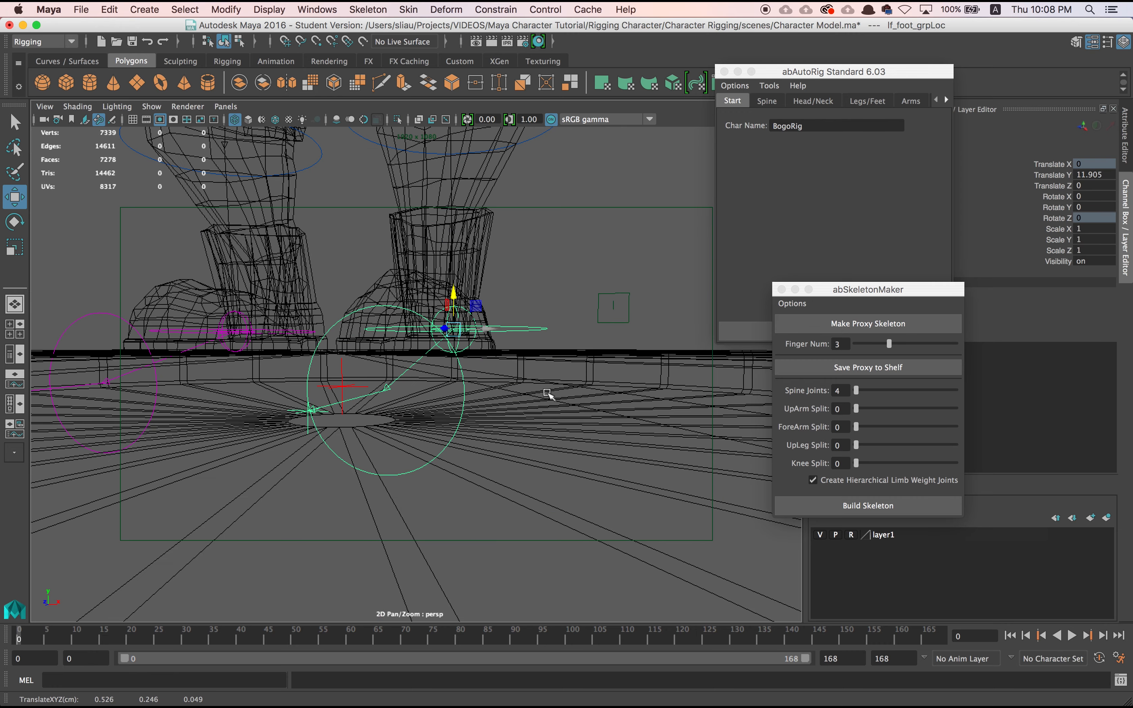
alt+drag(548, 395, 502, 427)
drag(520, 382, 499, 439)
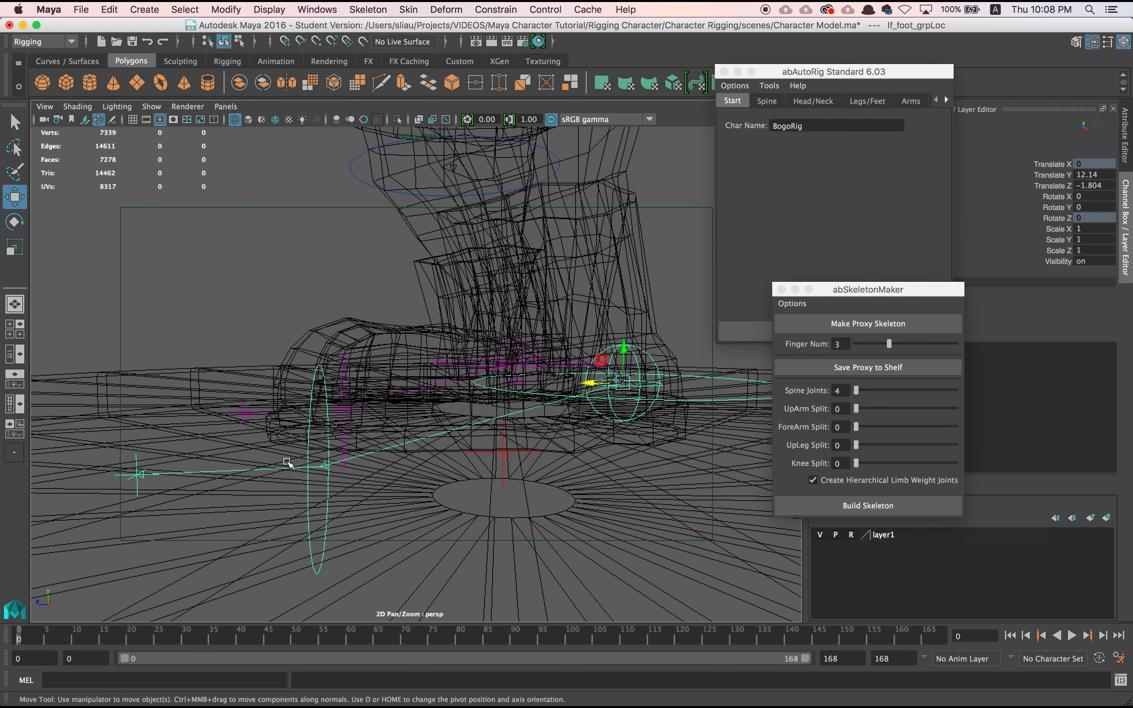
Move lf_ball_loc to about Y 1.603, Z -3.06 and lf_toe_loc to the shoe tip at about Y 1.469, Z -2.891.
click(305, 462)
click(310, 464)
drag(294, 466, 508, 347)
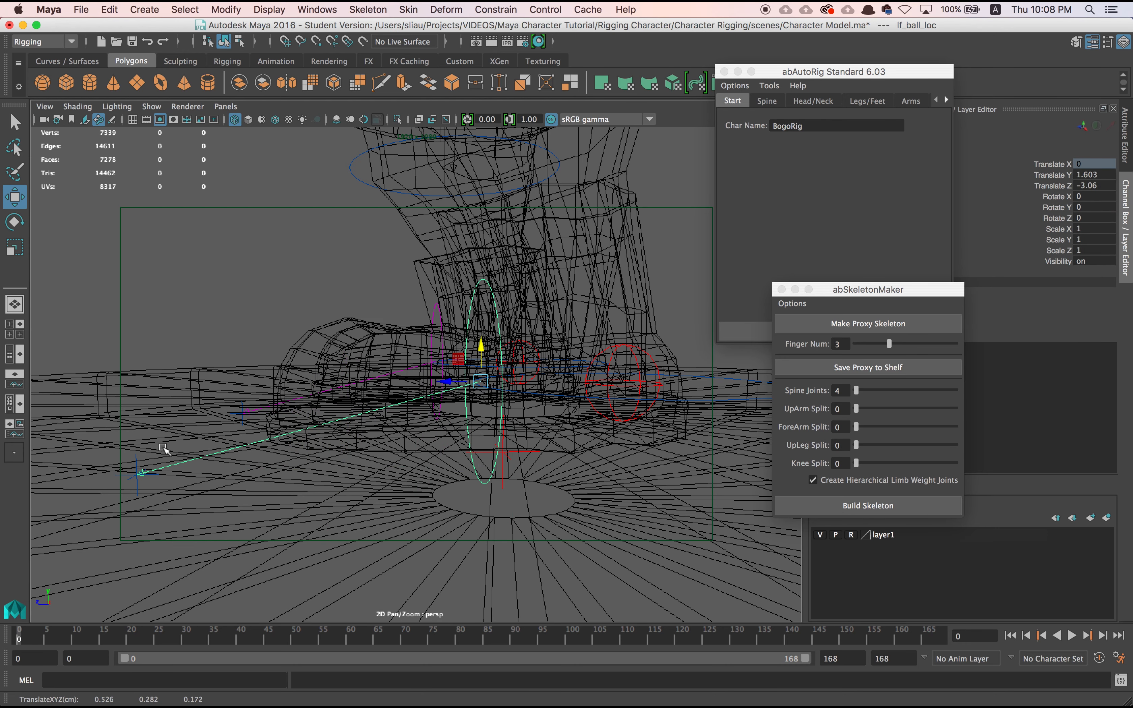
click(130, 471)
drag(102, 476, 309, 475)
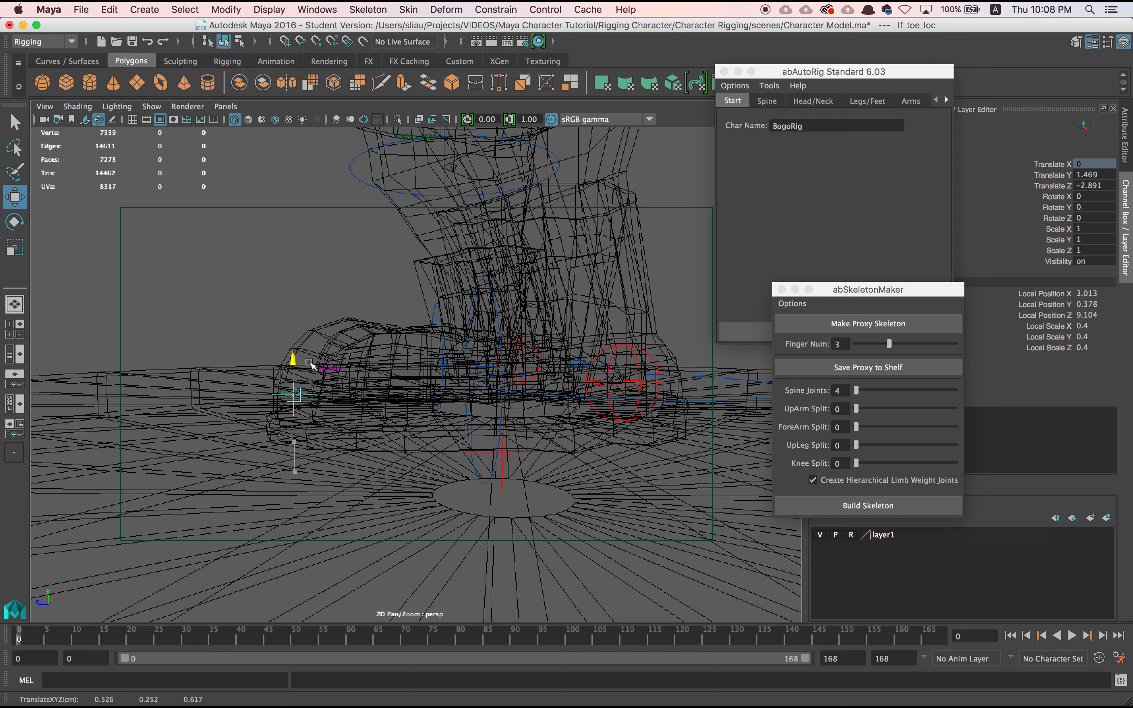
Position lf_knee_loc in the left leg at about Y 5.585, Z 0.179.
alt+drag(495, 348, 416, 345)
click(530, 380)
click(450, 344)
Examine the chest, neck and left shoulder locators against the mesh from several angles.
alt+middle_drag(445, 253, 460, 543)
alt+middle_drag(504, 265, 490, 365)
alt+drag(490, 365, 488, 335)
alt+drag(481, 430, 599, 440)
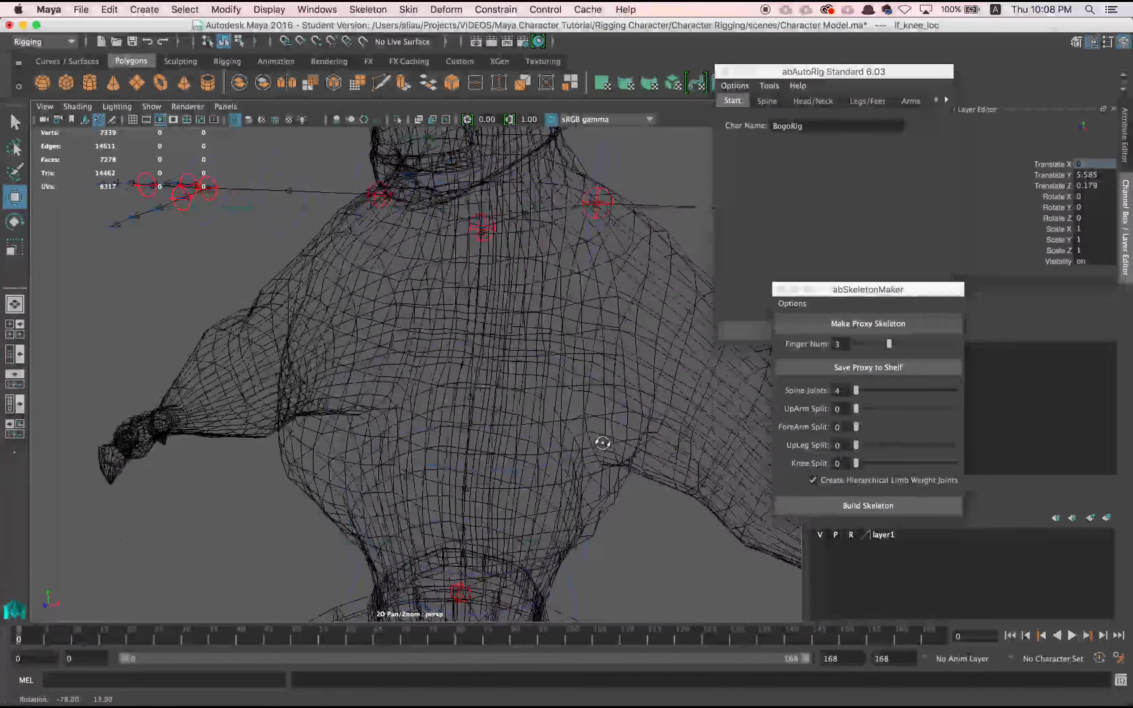
alt+middle_drag(599, 440, 511, 412)
alt+drag(511, 412, 501, 329)
alt+right_drag(501, 329, 477, 338)
alt+middle_drag(478, 338, 356, 349)
alt+drag(355, 349, 408, 364)
alt+right_drag(407, 364, 385, 273)
alt+drag(384, 274, 372, 365)
alt+right_drag(372, 366, 375, 422)
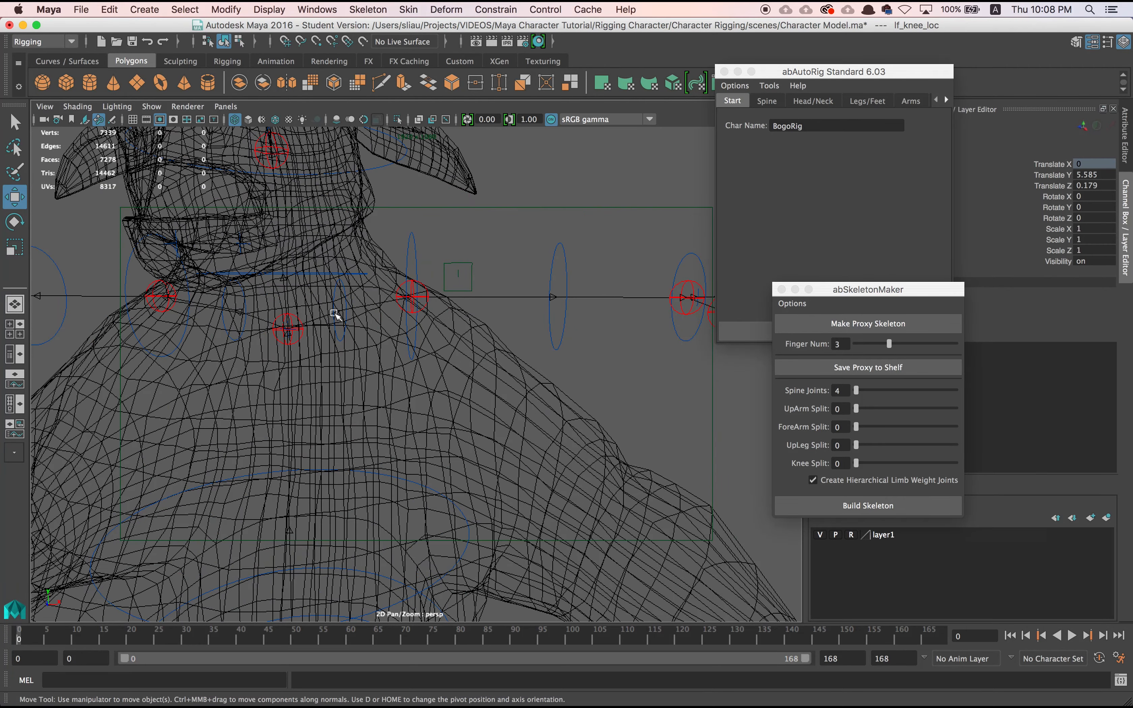
Lower lf_clavicle_loc to about Y -0.721 and rotate lf_arm_grpLoc to about Z -35.661 to follow the left arm.
click(335, 314)
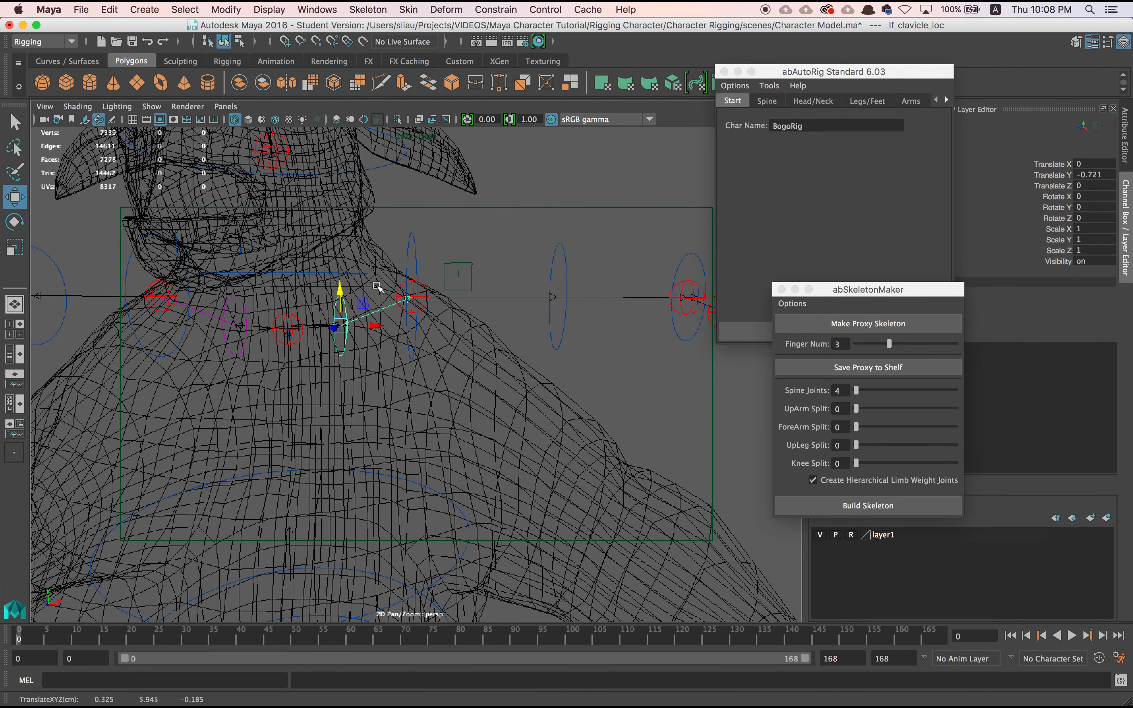
click(425, 287)
key(e)
alt+middle_drag(539, 389, 357, 357)
alt+right_drag(357, 357, 329, 293)
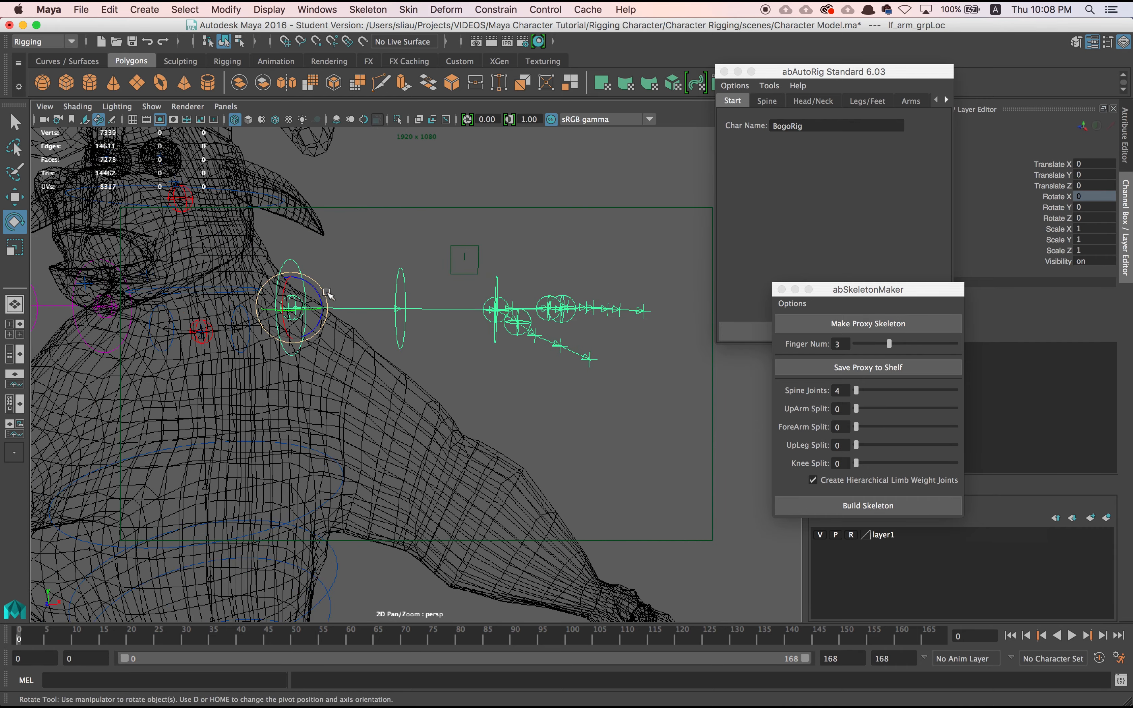
drag(317, 293, 324, 311)
alt+middle_drag(341, 320, 341, 259)
alt+drag(341, 259, 363, 257)
Move lf_arm_grpLoc down into the left shoulder, to about Y -4.139.
key(q)
key(w)
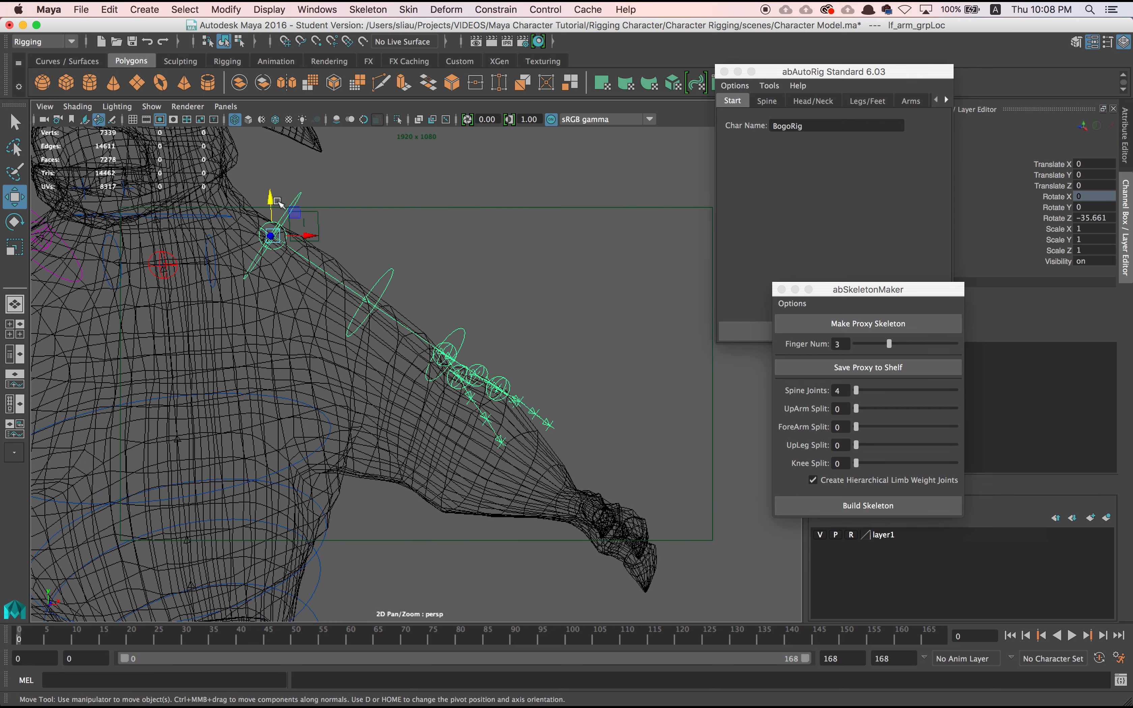
drag(279, 205, 406, 245)
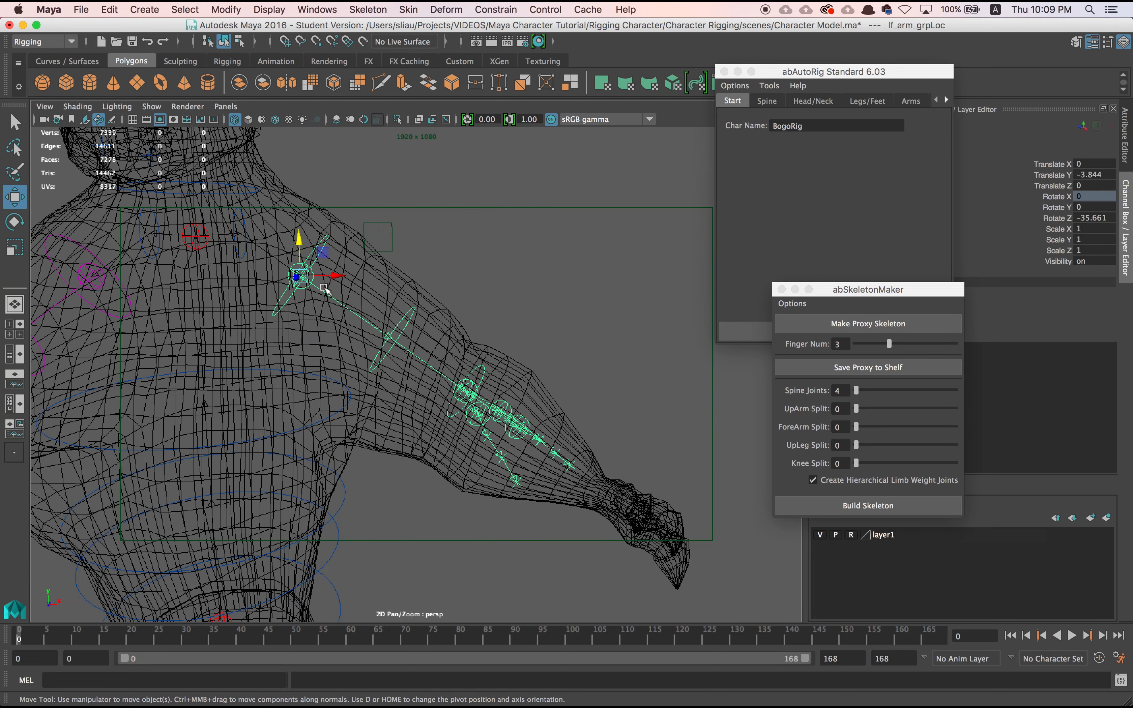
alt+middle_drag(594, 329, 592, 222)
alt+drag(592, 223, 574, 248)
alt+middle_drag(488, 228, 559, 279)
alt+drag(559, 278, 431, 215)
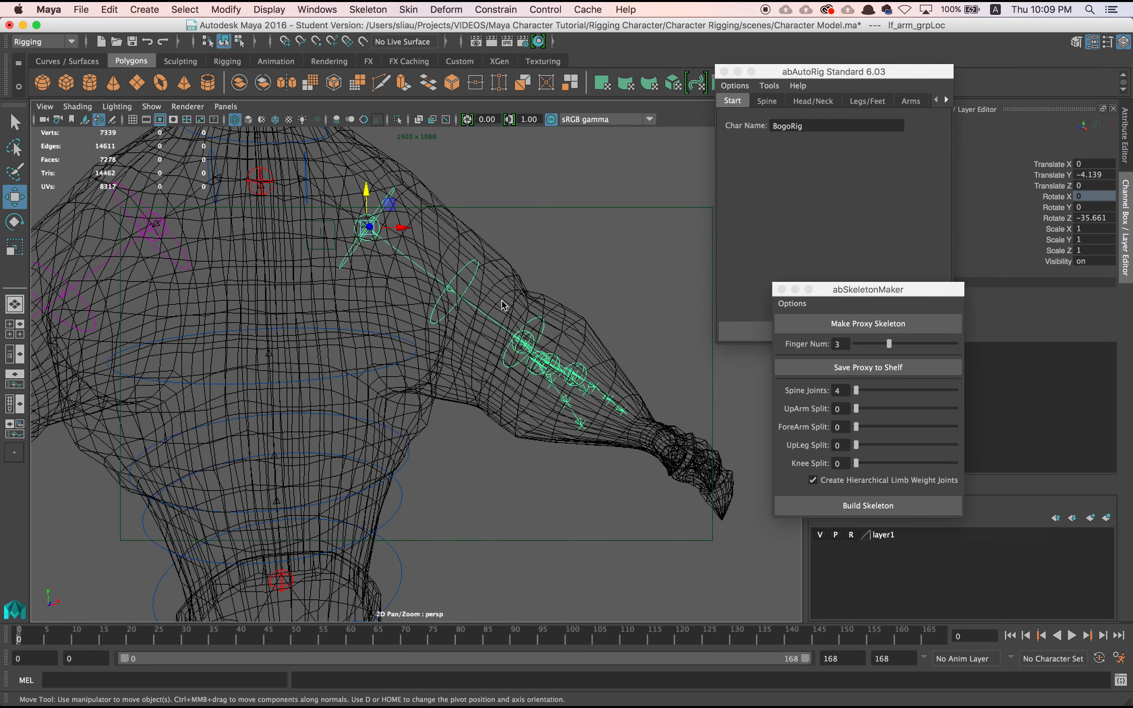
click(473, 277)
key(e)
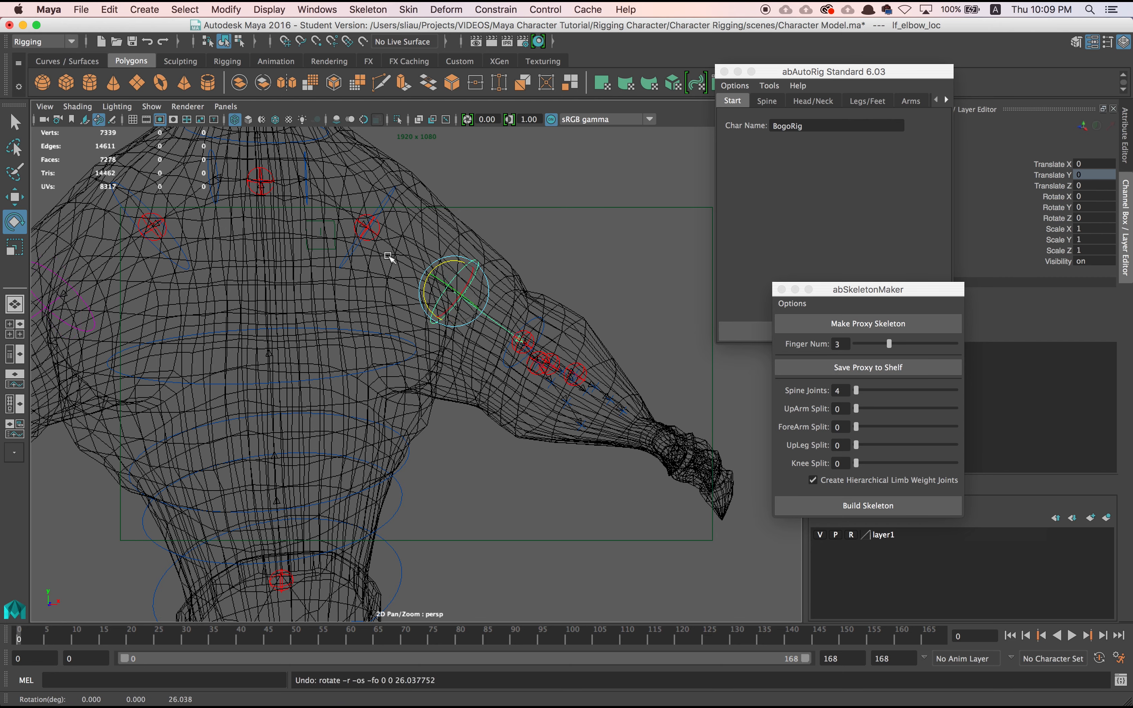
key(w)
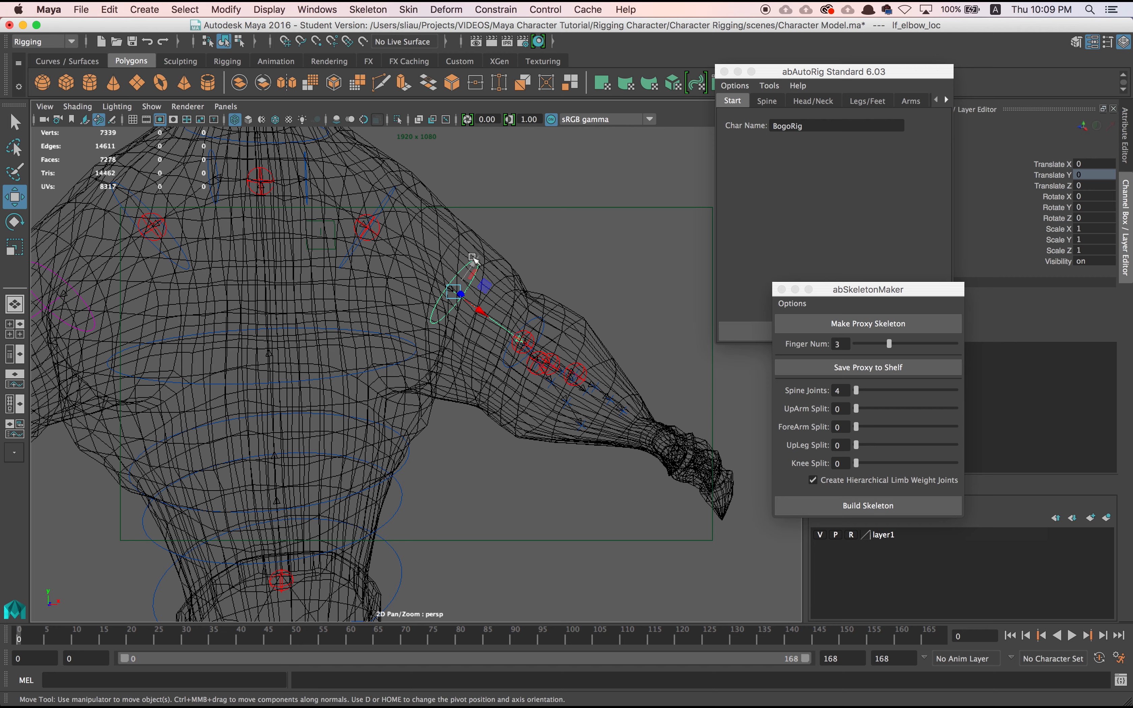
Rotate lf_arm_grpLoc to about Z -37.41 and lower it to about Y -4.936 inside the left shoulder.
click(375, 222)
key(e)
drag(340, 223, 369, 206)
key(q)
key(w)
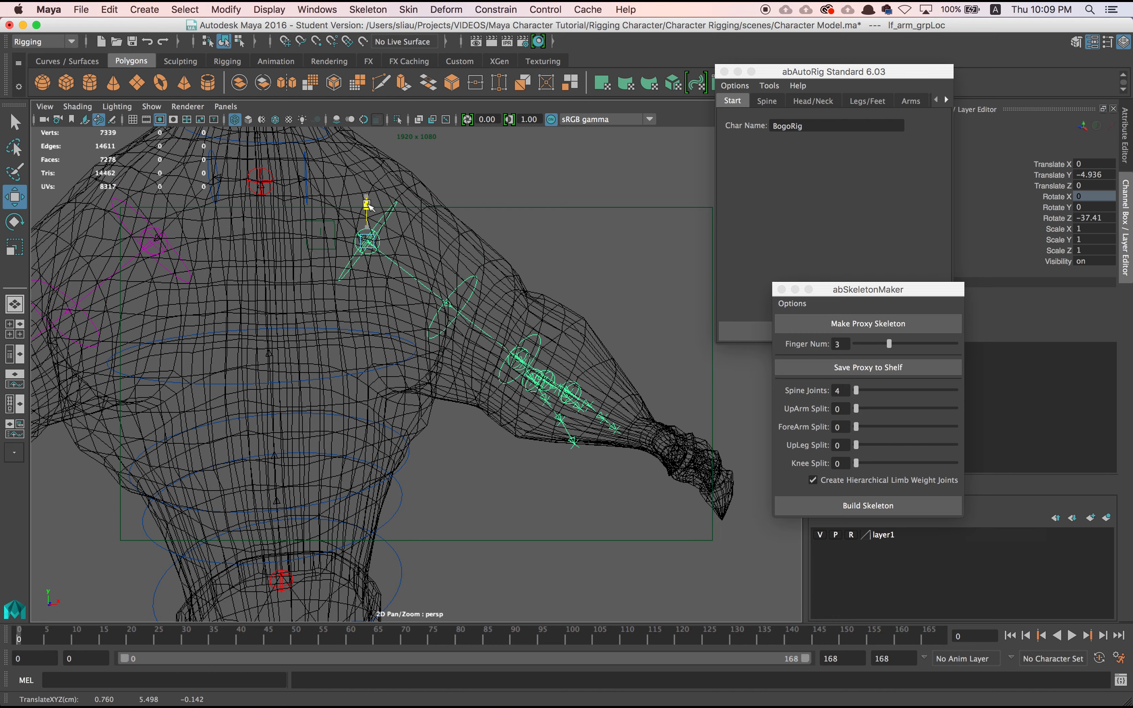
alt+drag(508, 239, 502, 253)
alt+middle_drag(501, 253, 498, 296)
alt+drag(498, 296, 450, 300)
alt+middle_drag(389, 285, 382, 283)
alt+drag(382, 283, 416, 298)
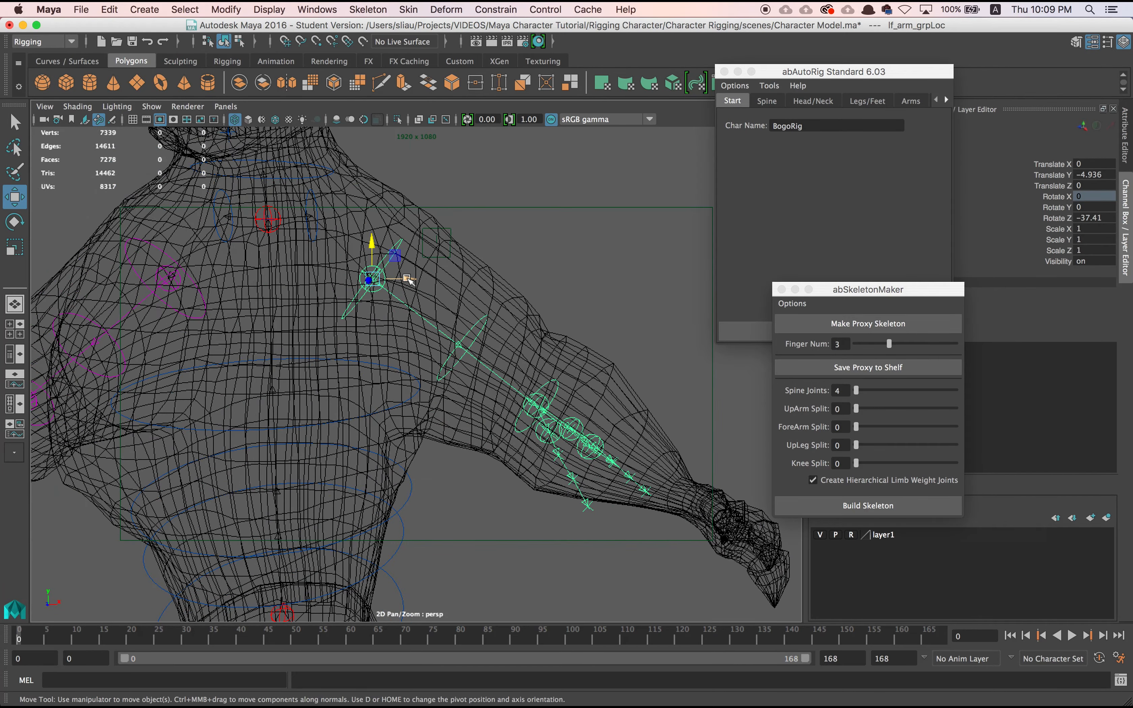
Shift lf_arm_grpLoc outward to about X 1.326, Y -5.464 and readjust its rotation along the upper arm.
click(344, 220)
drag(341, 219, 372, 220)
click(401, 277)
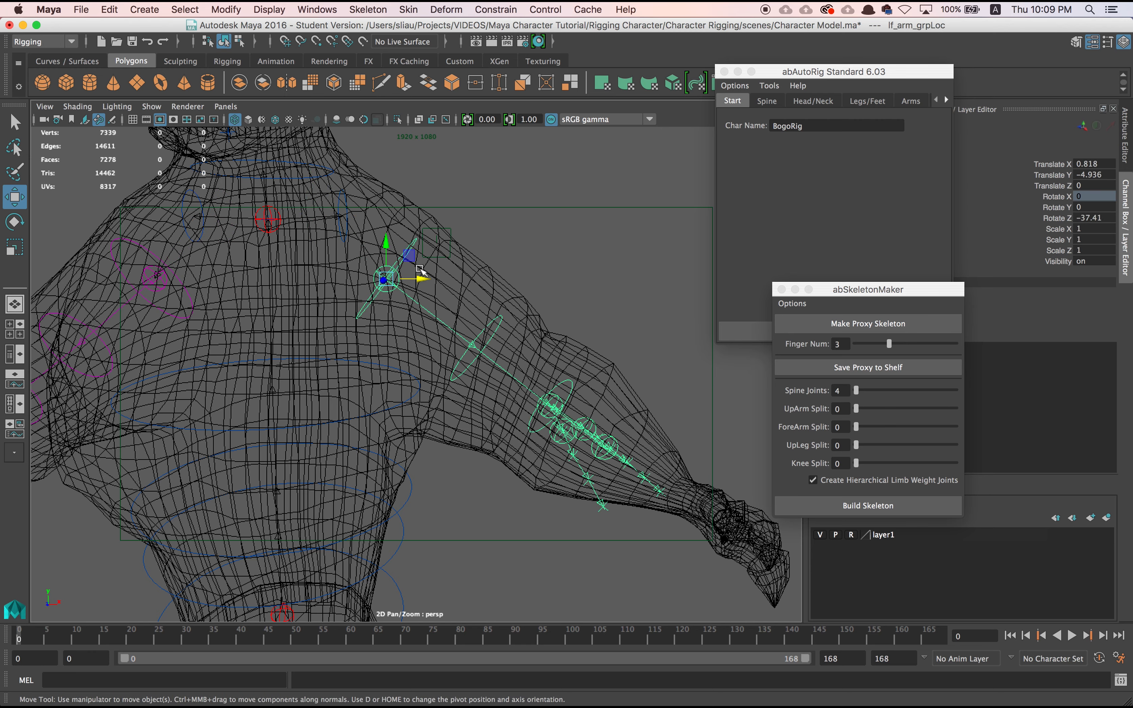
key(e)
mouse_move(419, 270)
mouse_down()
mouse_move(431, 291)
mouse_move(421, 290)
mouse_up()
key(w)
alt+middle_drag(461, 333, 398, 242)
alt+drag(449, 276, 462, 298)
Move lf_elbow_loc outward to the left elbow at about X 1.695 and rotate it to about Z 17.458.
click(432, 267)
key(e)
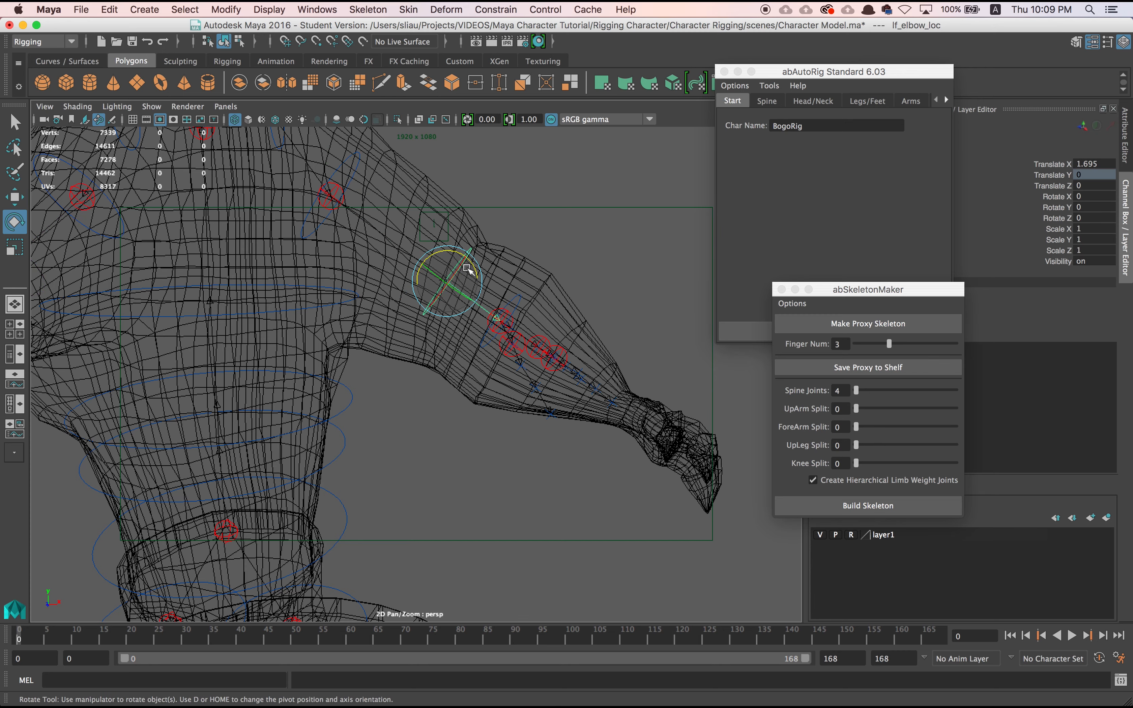
drag(460, 254, 450, 250)
alt+middle_drag(448, 280, 398, 270)
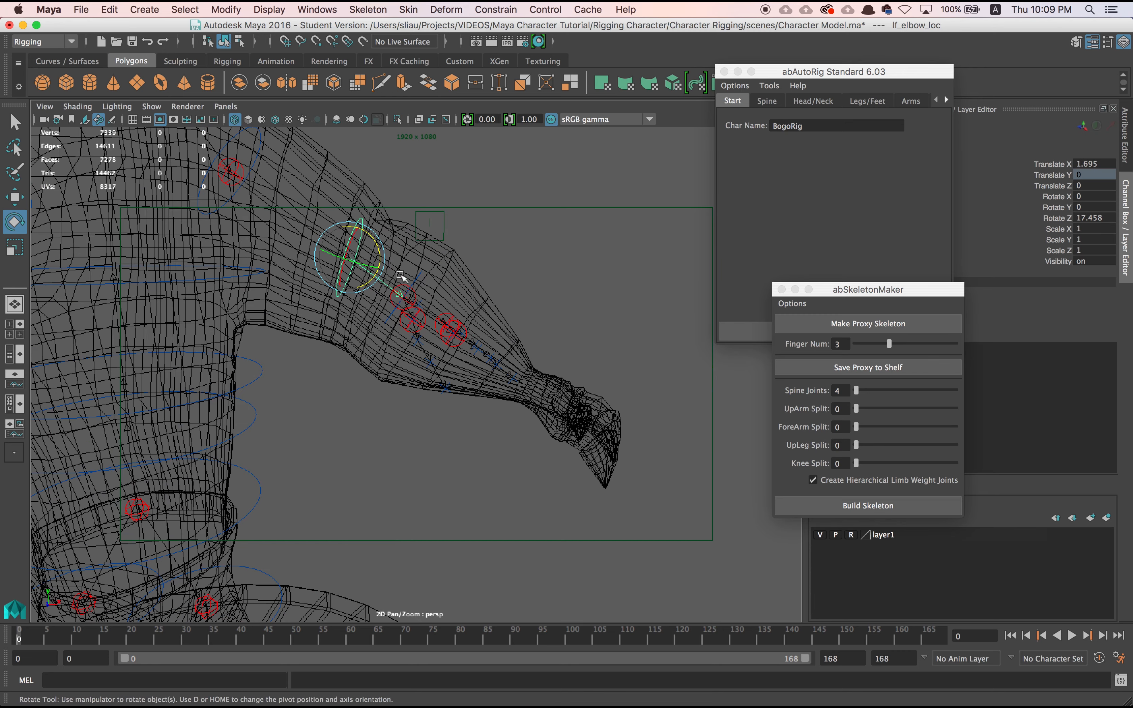
Move the left hand locators outward along the forearm to the wrist of the mesh.
click(406, 291)
alt+drag(490, 296, 473, 231)
key(q)
key(w)
key(q)
Rotate lf_arm_grpLoc to about Y -1.899, Z -35.727 so the locator chain runs through the left arm.
click(495, 210)
key(e)
alt+middle_drag(486, 387, 452, 186)
alt+drag(452, 186, 445, 389)
alt+middle_drag(445, 389, 446, 390)
alt+right_drag(446, 390, 428, 220)
alt+middle_drag(429, 288, 435, 468)
drag(382, 284, 381, 283)
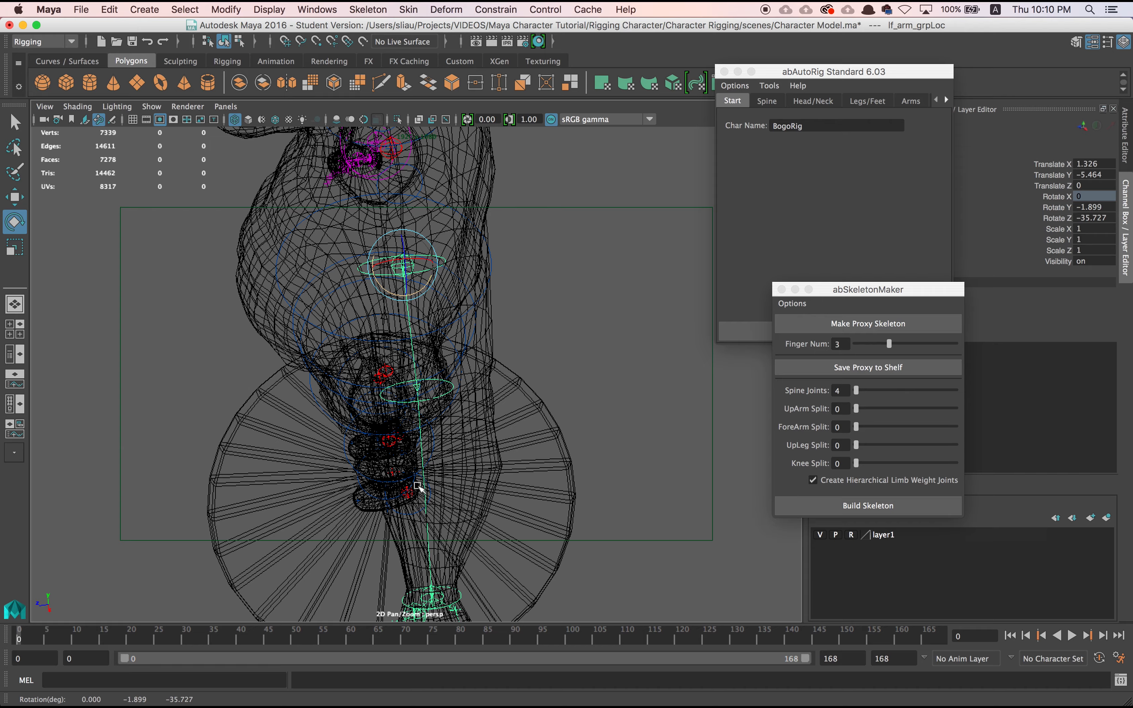
Slide lf_hand_grpLoc along the forearm to about X 9.044 so the hand locators fit the left hand.
alt+middle_drag(418, 487, 417, 211)
alt+right_drag(417, 210, 442, 220)
alt+middle_drag(442, 220, 410, 309)
click(411, 290)
click(459, 364)
alt+right_drag(458, 369, 510, 515)
click(406, 219)
alt+middle_drag(406, 219, 417, 307)
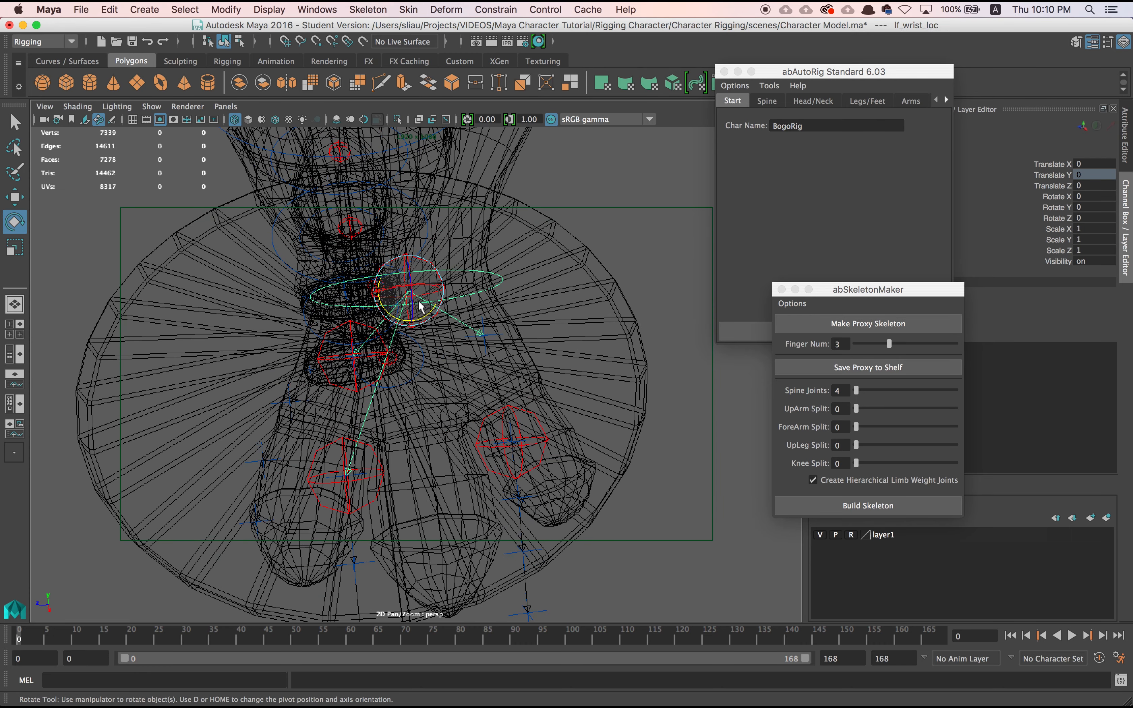
key(q)
key(w)
key(q)
key(w)
drag(414, 319, 415, 301)
click(429, 272)
click(437, 275)
drag(414, 320, 414, 299)
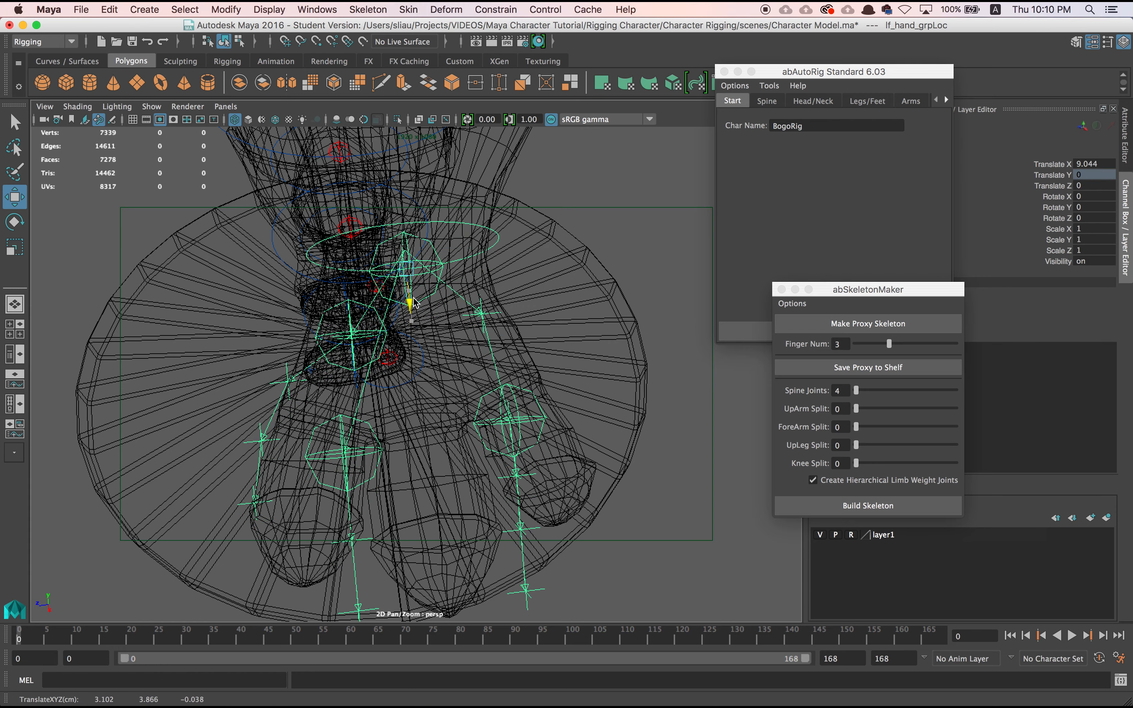
Move lf_pinky_grpLoc to the base of the outer finger at about X -0.849, Y -0.002, Z 0.043.
alt+middle_drag(414, 397, 439, 336)
click(451, 336)
click(481, 339)
drag(452, 378, 449, 307)
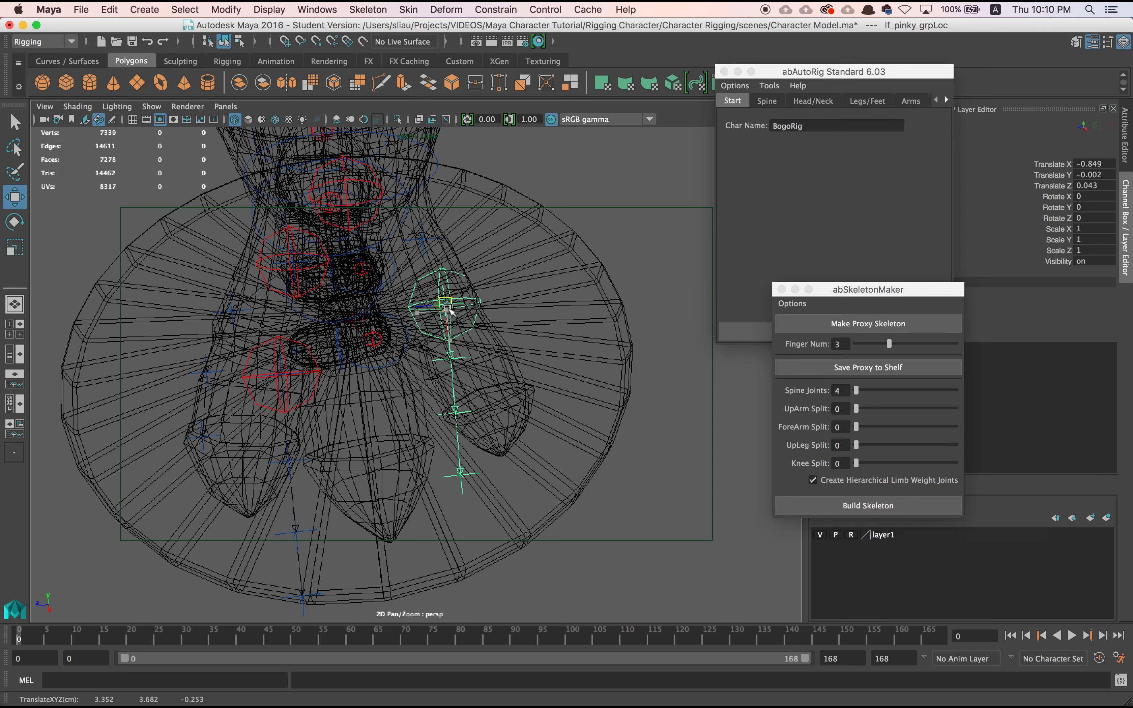
Move lf_thumb_grpLoc to about X 0.913, Y -0.082, Z 0.707 and lf_index_grpLoc to about X -0.854, Y 0.15, Z -1.448.
click(325, 349)
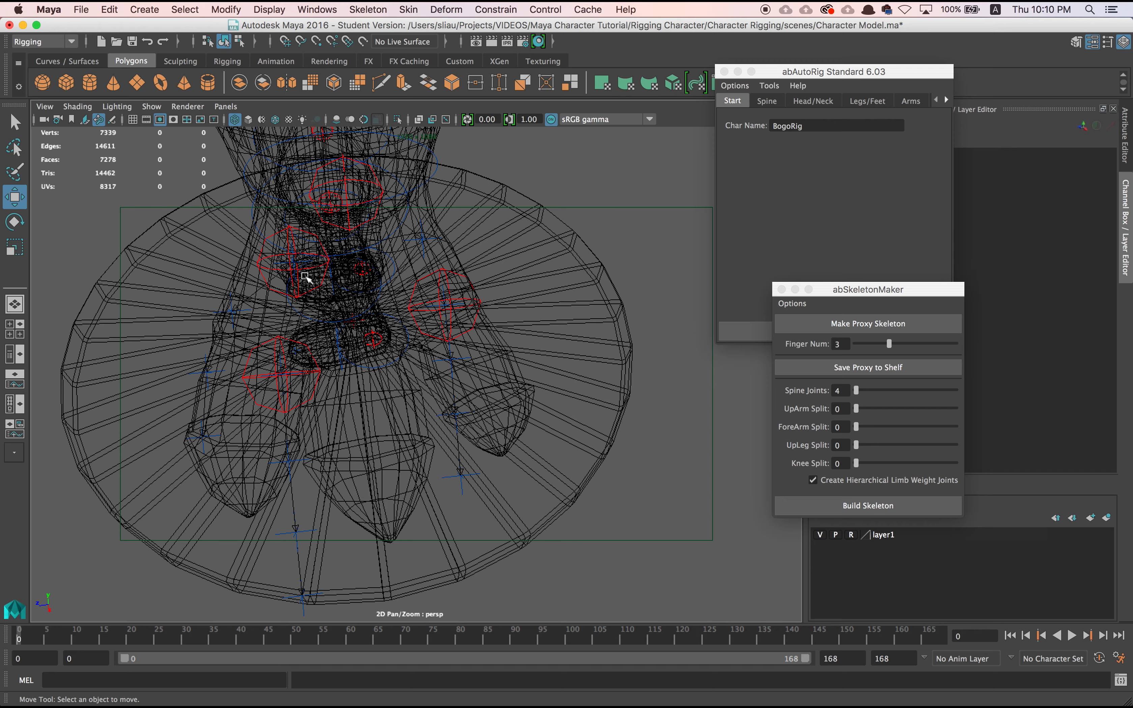
click(281, 264)
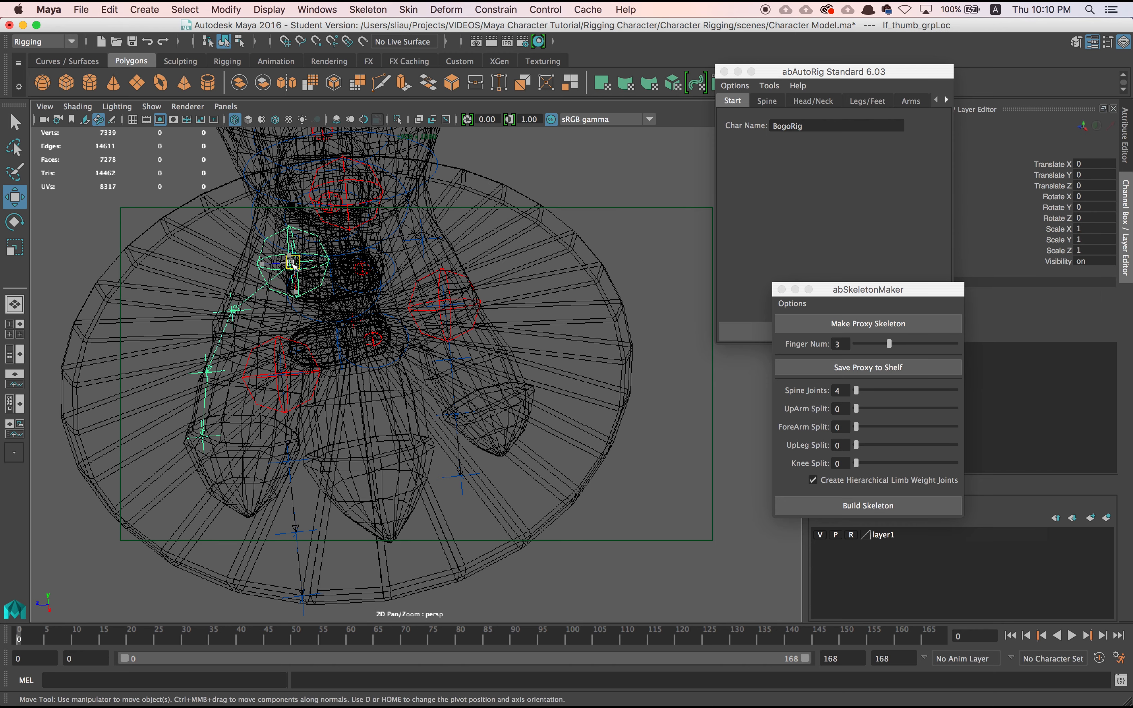
drag(292, 264, 280, 375)
click(384, 362)
drag(385, 362, 346, 326)
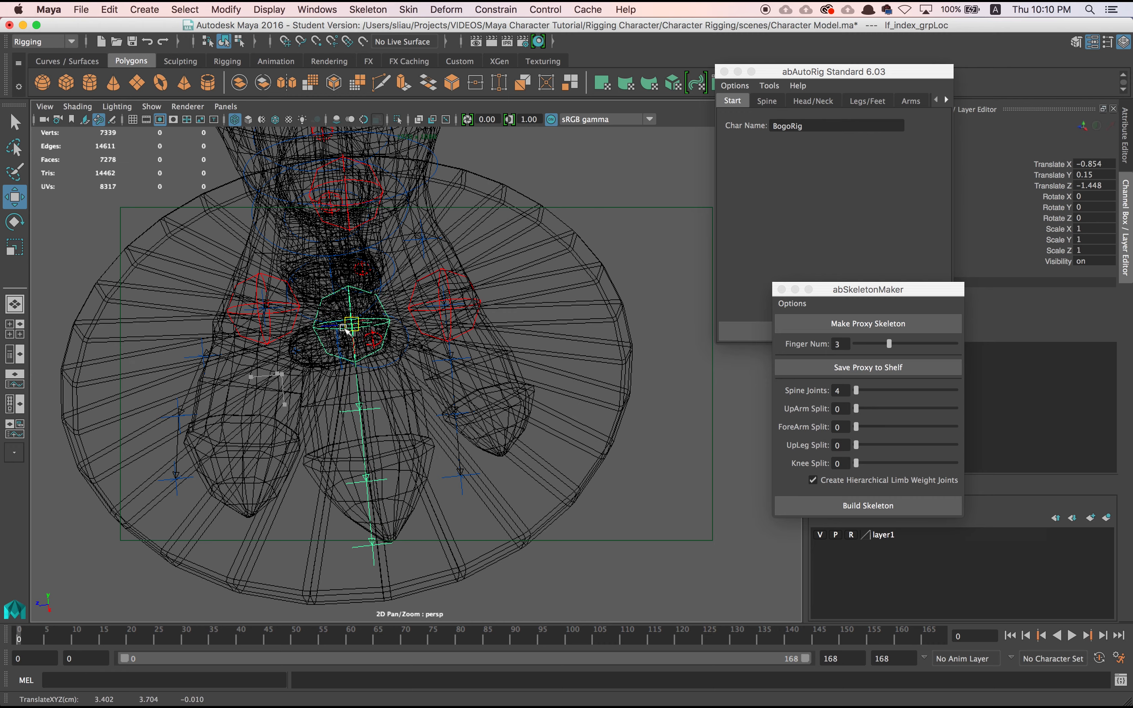
key(5)
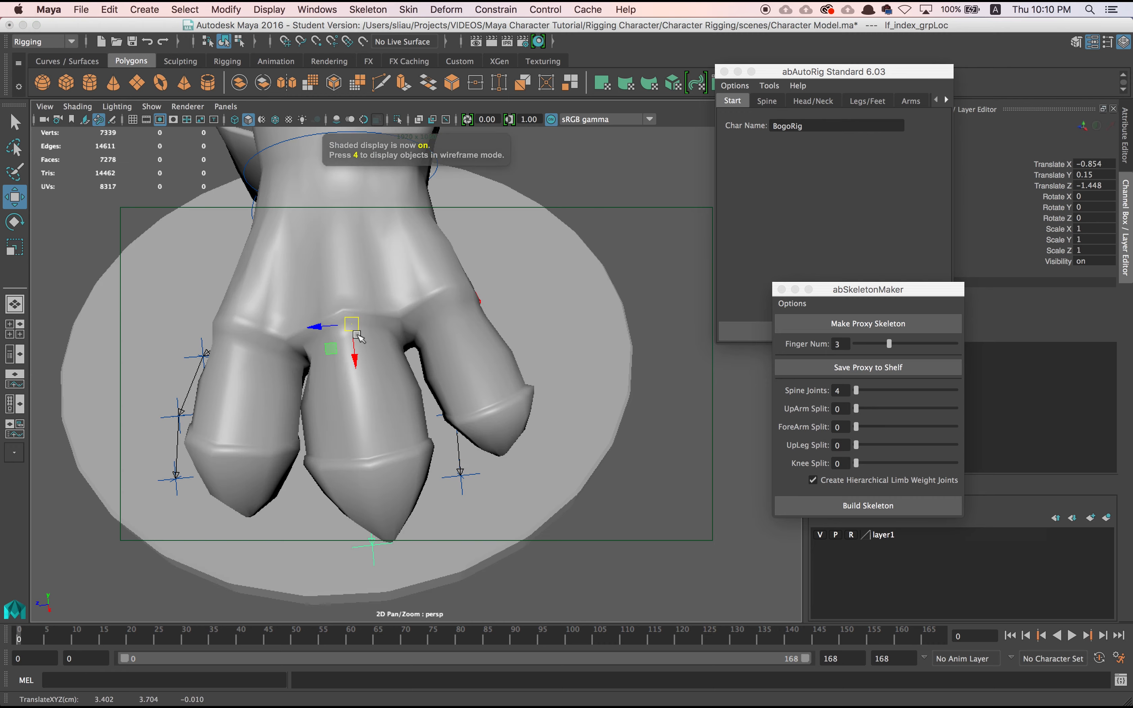
key(4)
alt+drag(358, 427, 328, 390)
click(220, 327)
click(262, 341)
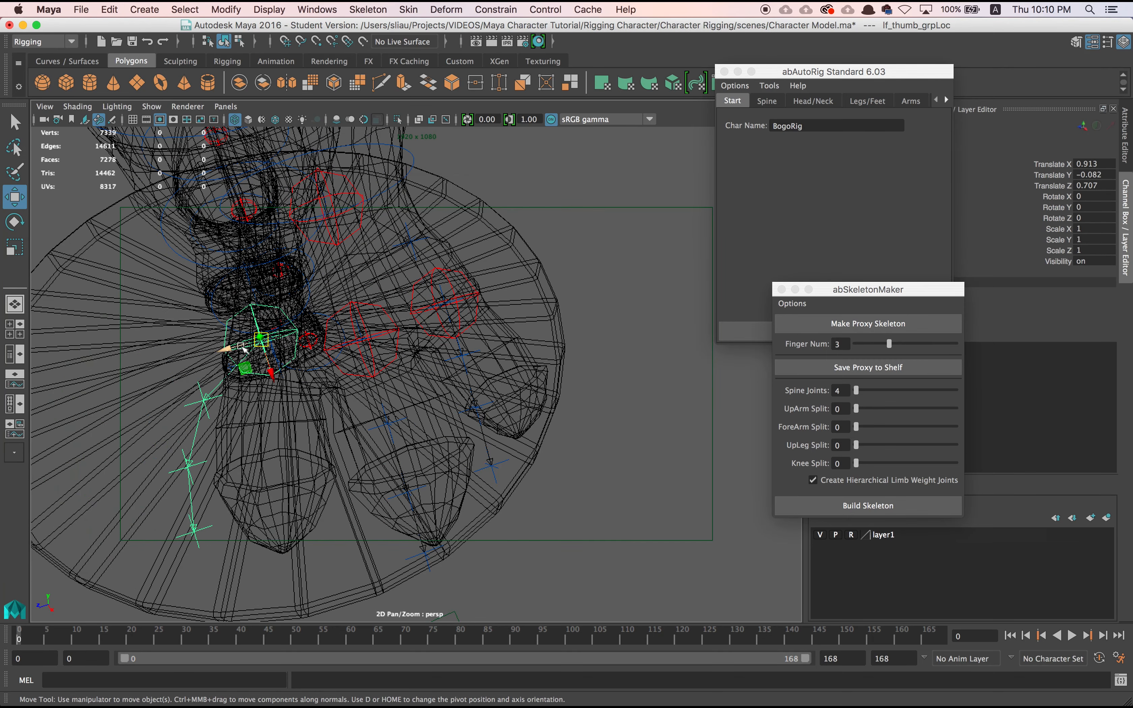
click(208, 406)
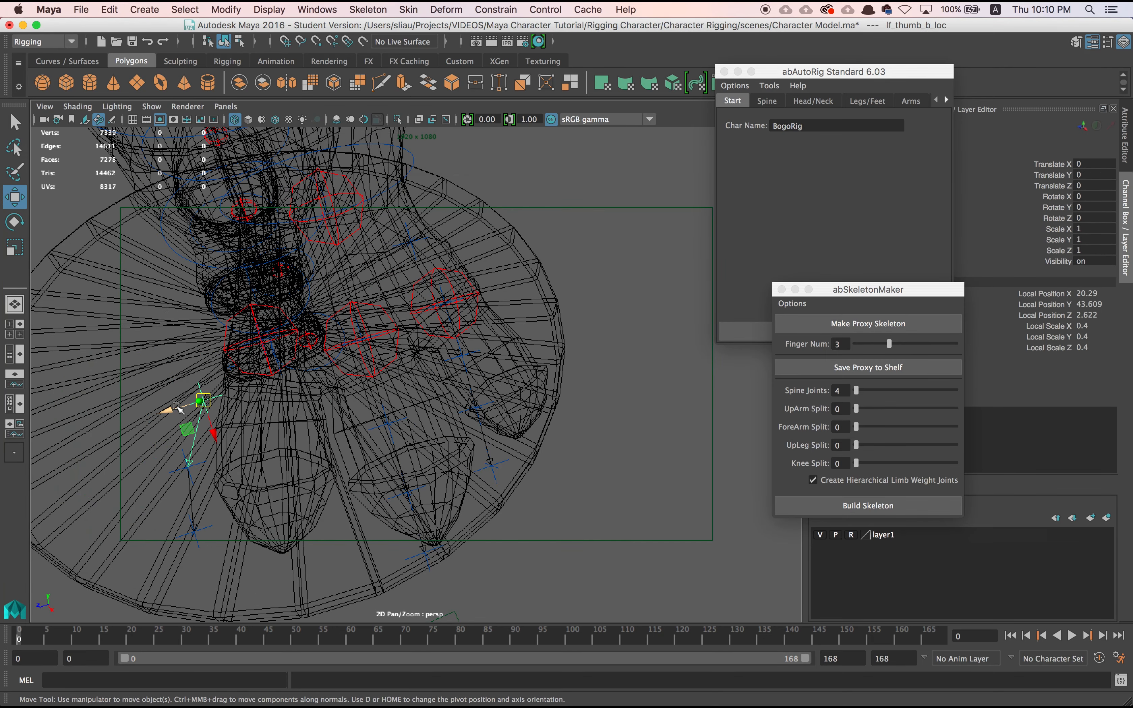
drag(177, 407, 209, 411)
scroll(284, 449, up, 10)
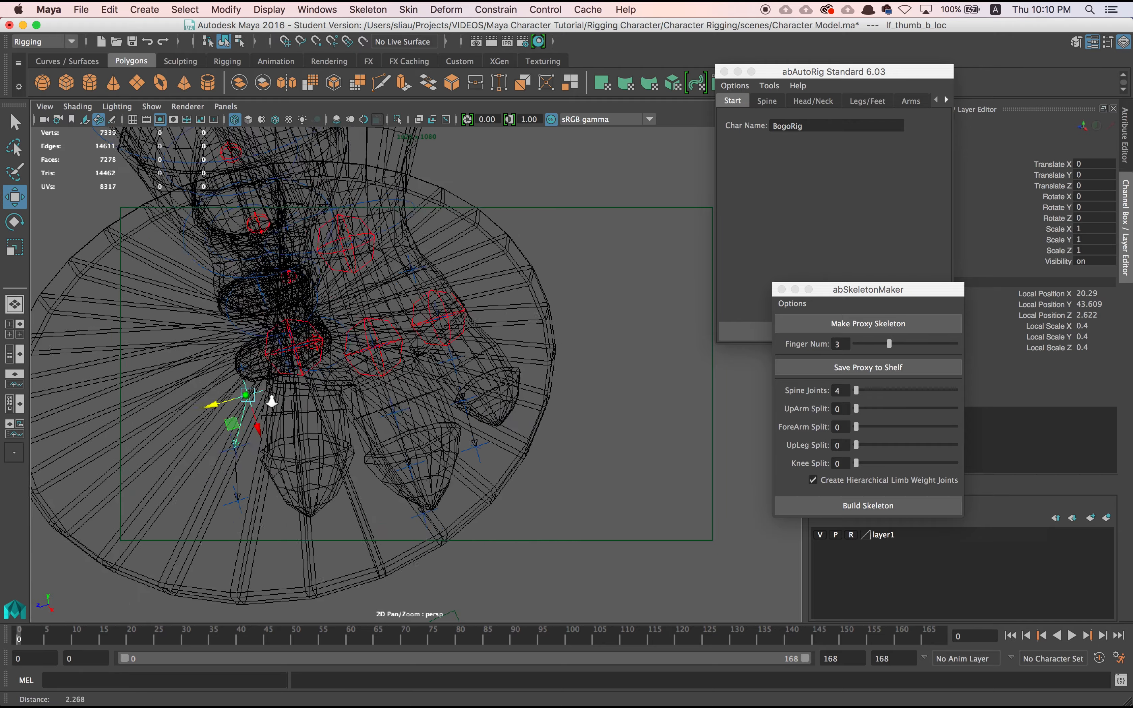
alt+drag(445, 445, 290, 423)
alt+drag(218, 376, 284, 390)
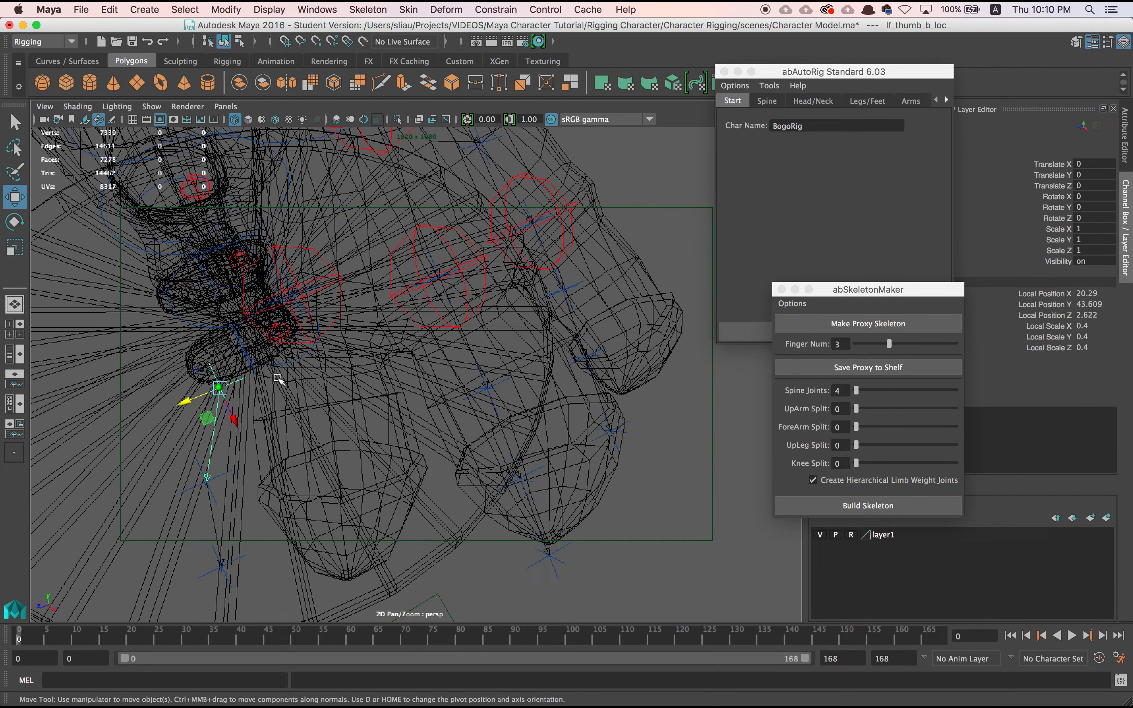
click(306, 300)
key(e)
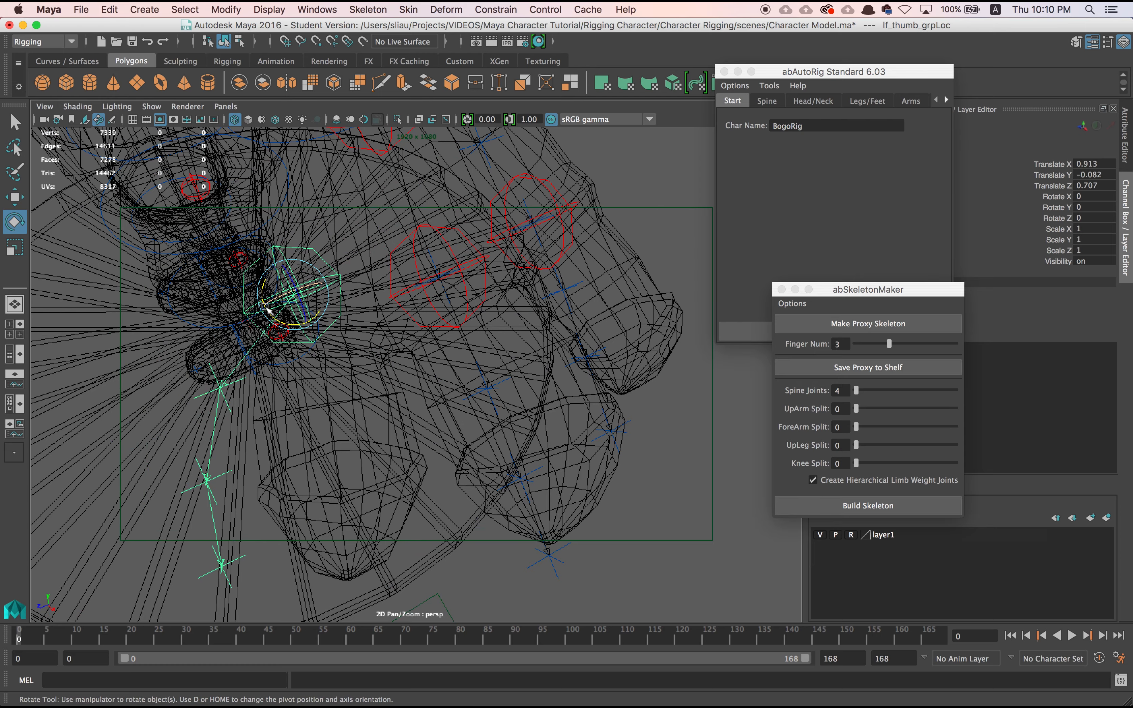
drag(266, 308, 283, 320)
key(z)
Raise lf_index_grpLoc to about Y 0.61 and lf_thumb_grpLoc to about Y 0.809, inside the hand mesh.
alt+drag(295, 394, 494, 329)
key(q)
key(w)
click(368, 270)
drag(443, 380, 395, 313)
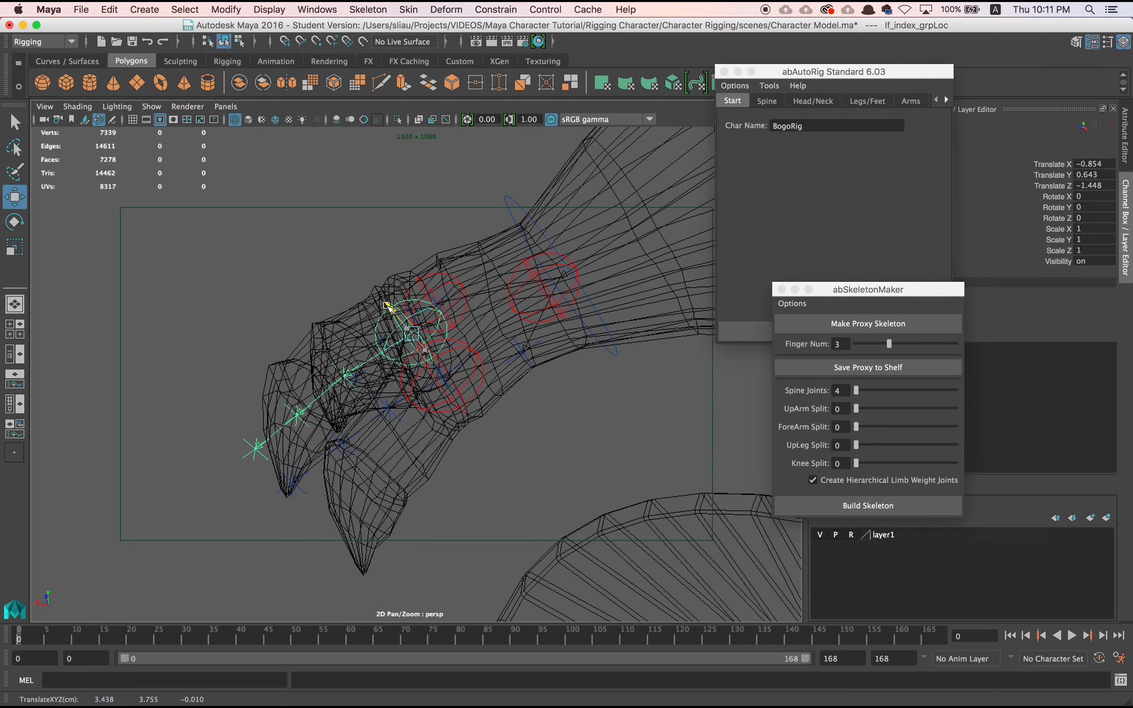
Rotate lf_thumb_grpLoc to about X -0.824, Y 42.763, Z 0.088 so its chain follows the thumb.
alt+drag(327, 334, 253, 392)
click(311, 374)
alt+drag(321, 438, 333, 381)
key(e)
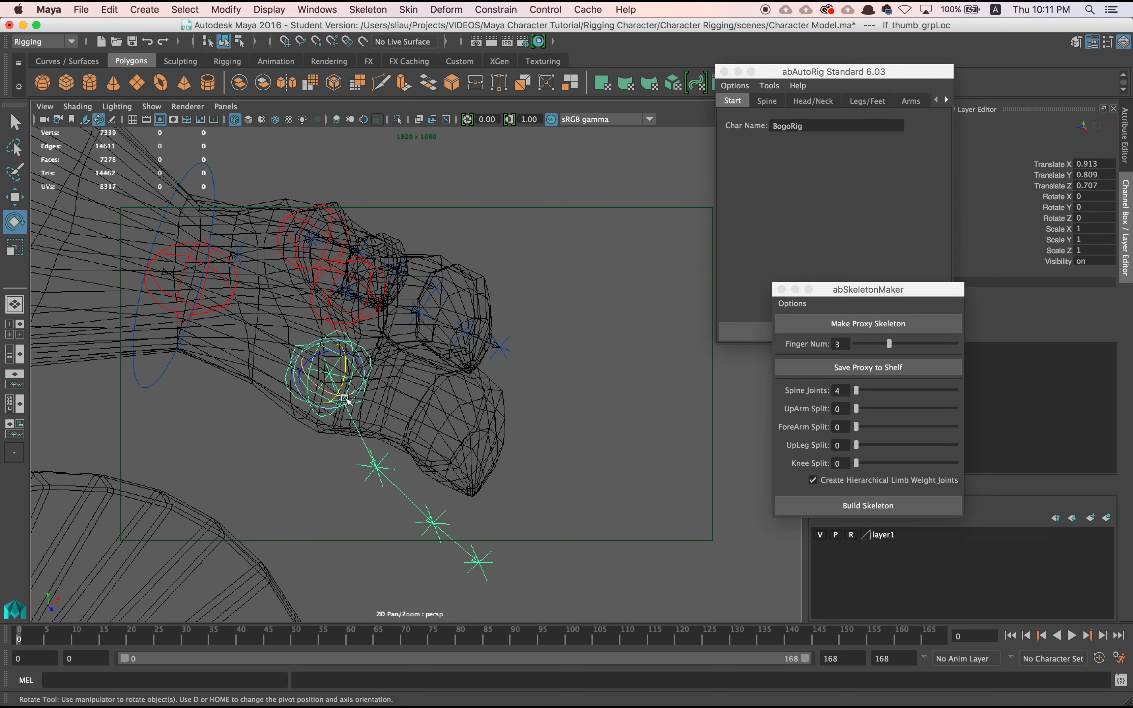
alt+right_drag(345, 399, 354, 473)
mouse_move(264, 388)
mouse_down()
mouse_move(286, 392)
mouse_move(281, 384)
mouse_up()
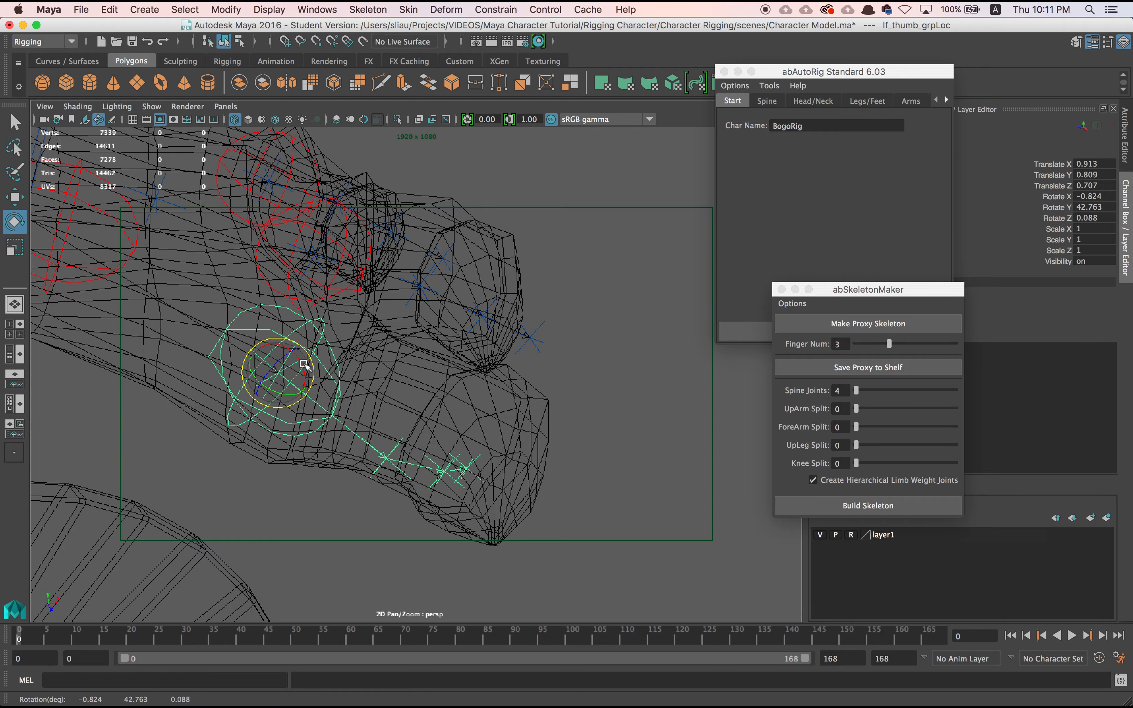
Move lf_thumb_b_loc inside the thumb mesh, to about Y 0.418.
alt+drag(281, 383, 309, 349)
key(q)
click(317, 325)
click(316, 325)
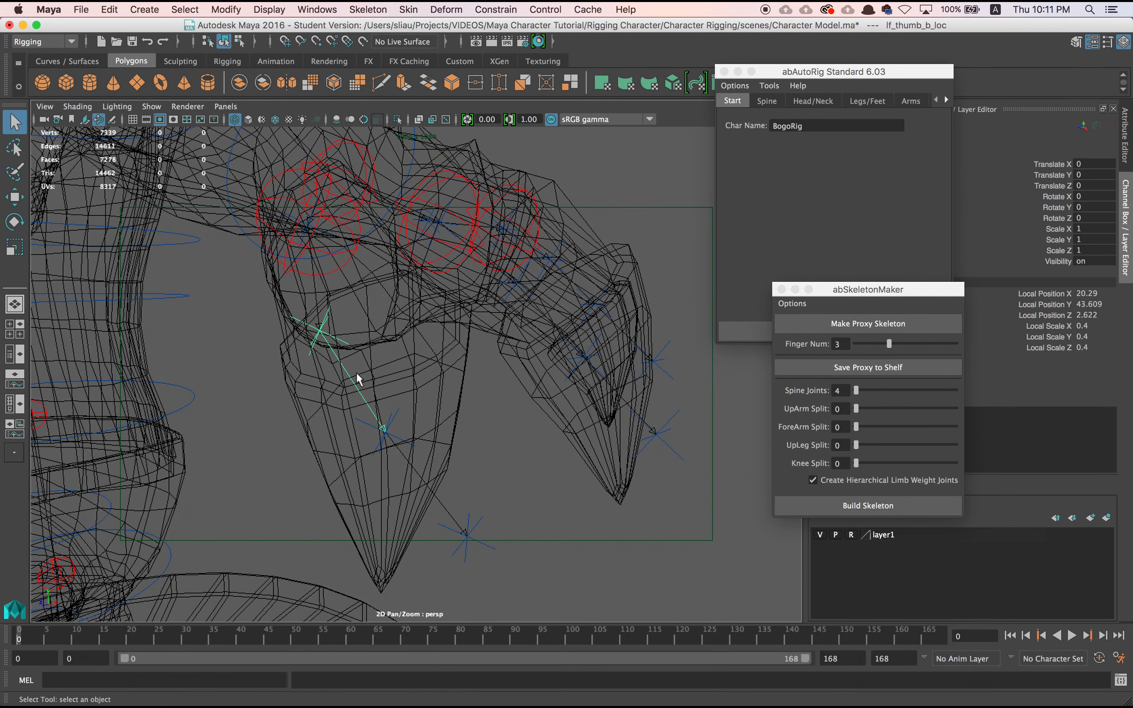
alt+middle_drag(355, 370, 378, 380)
key(w)
drag(372, 319, 382, 293)
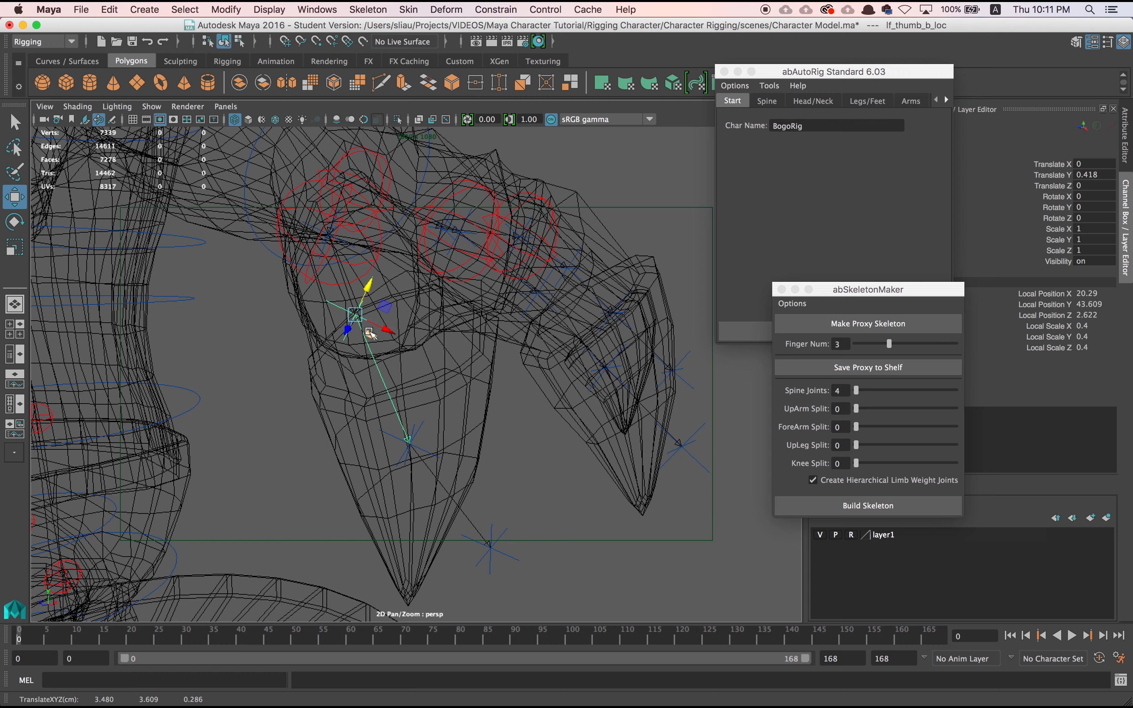
Move lf_thumb_d_loc toward the thumb's claw tip, to about X -0.475, Z 0.514.
alt+drag(411, 372, 427, 366)
drag(503, 524, 469, 505)
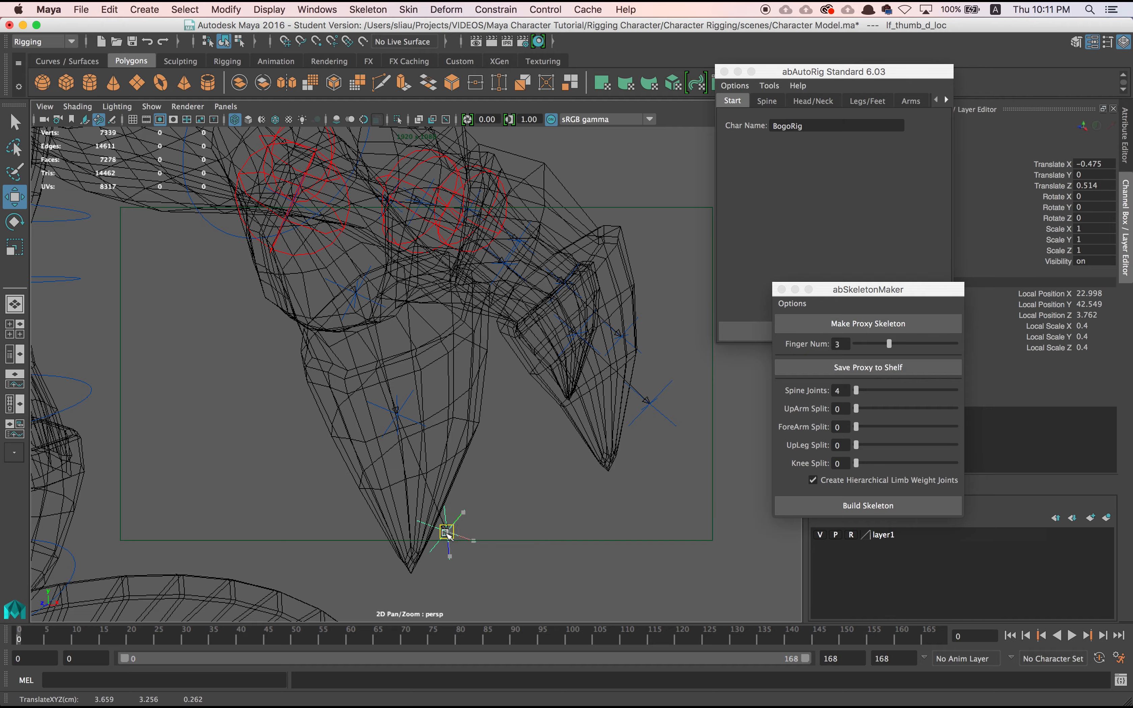
alt+drag(408, 546, 522, 538)
alt+drag(540, 497, 527, 341)
Center lf_thumb_b_loc in the thumb joint at about X 0.265, Y 0.663, Z -0.369.
click(438, 440)
alt+drag(527, 341, 462, 379)
alt+drag(462, 398, 320, 313)
click(322, 360)
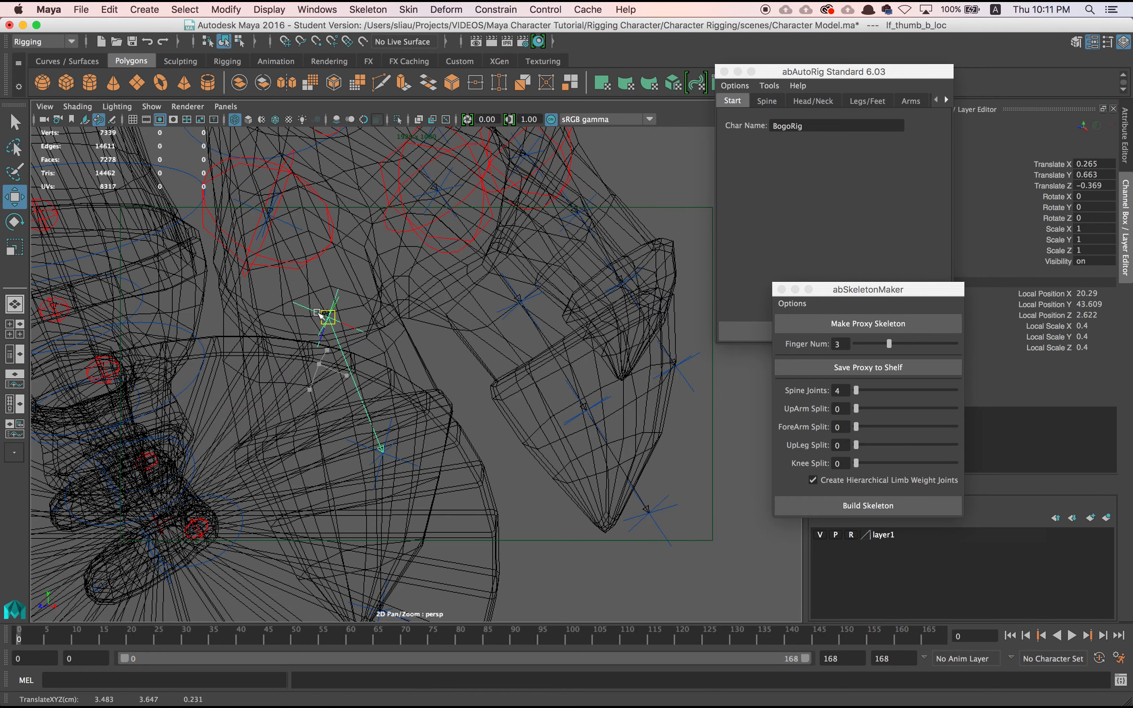
Place lf_thumb_d_loc in the tip of the thumb claw at about X -0.872, Y 0.209, Z 0.767.
alt+middle_drag(369, 379, 420, 354)
alt+drag(420, 355, 321, 302)
click(341, 347)
click(293, 546)
drag(294, 546, 293, 525)
alt+right_drag(516, 458, 504, 395)
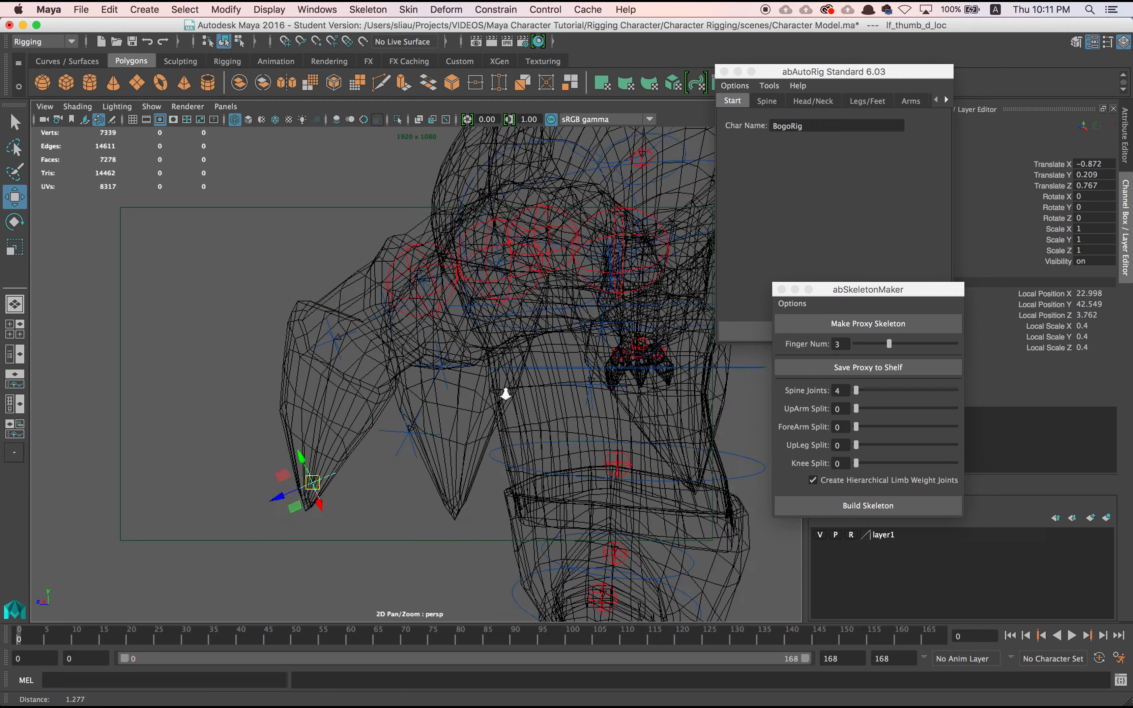
Rotate lf_index_grpLoc to about X 0.425, Y 2.537, Z -0.27 to align its chain with the middle finger of the mesh.
alt+drag(503, 394, 456, 434)
click(395, 486)
click(403, 484)
alt+drag(404, 485, 559, 495)
key(e)
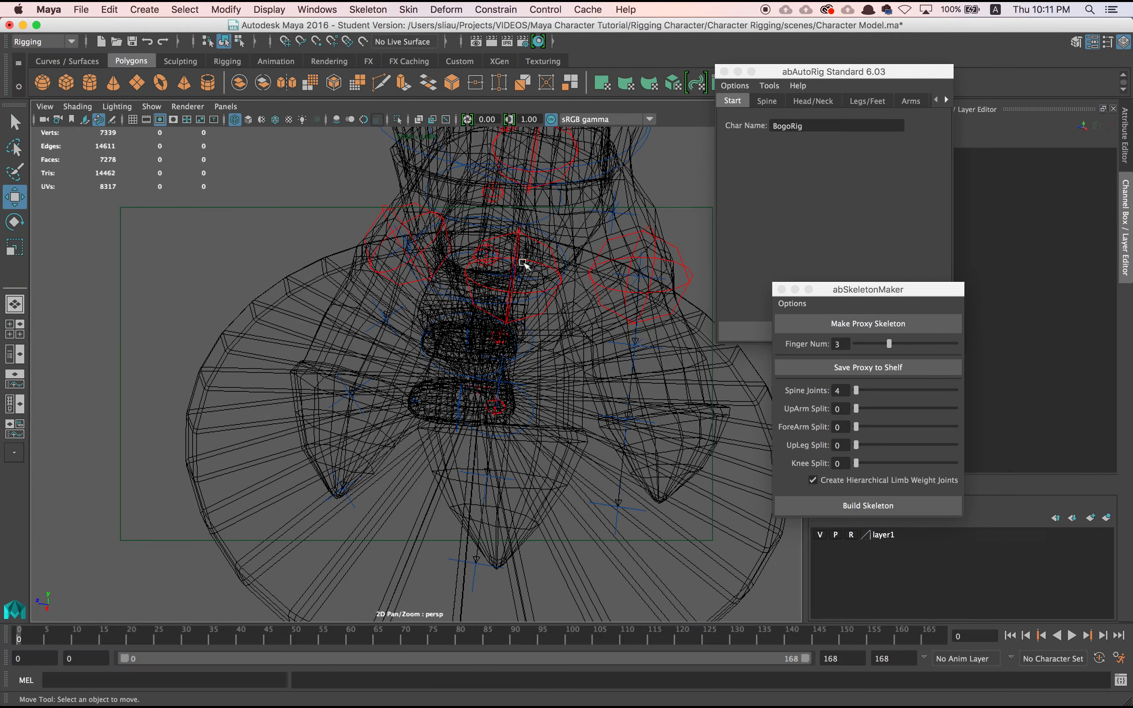
click(513, 303)
drag(518, 311, 522, 312)
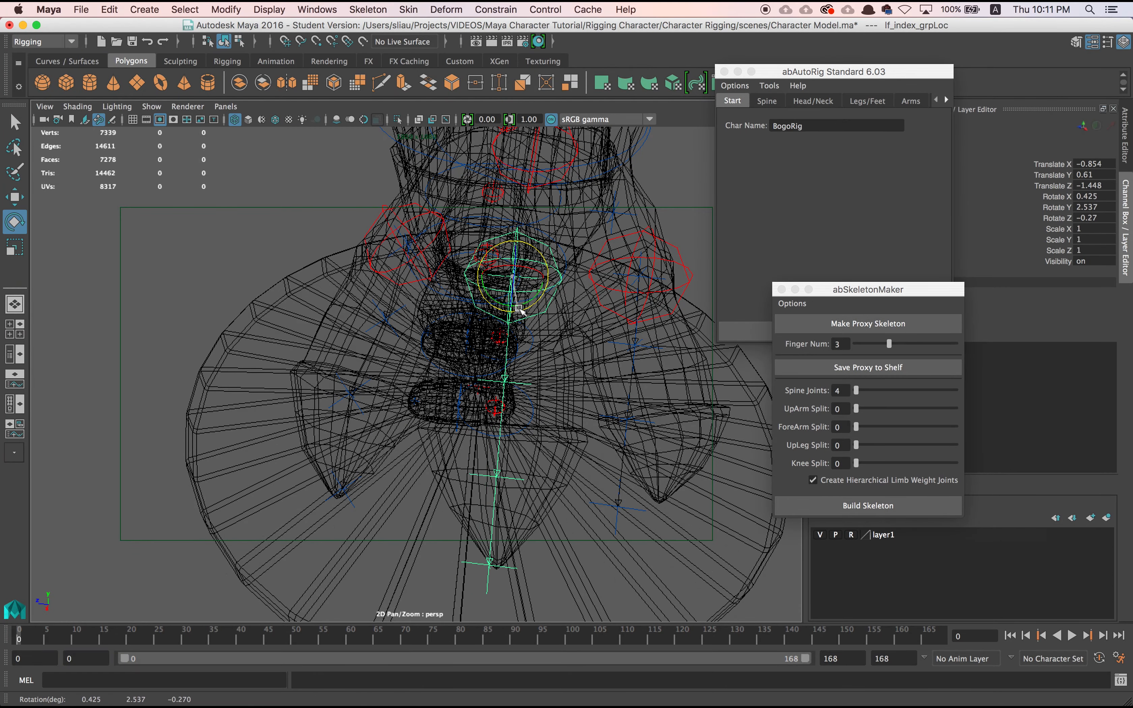
Place lf_index_d_loc in the finger's claw tip at about X -0.074, Y -0.866, and lf_index_c_loc in its joint at about X -0.29, Y 0.599.
alt+drag(514, 370, 352, 478)
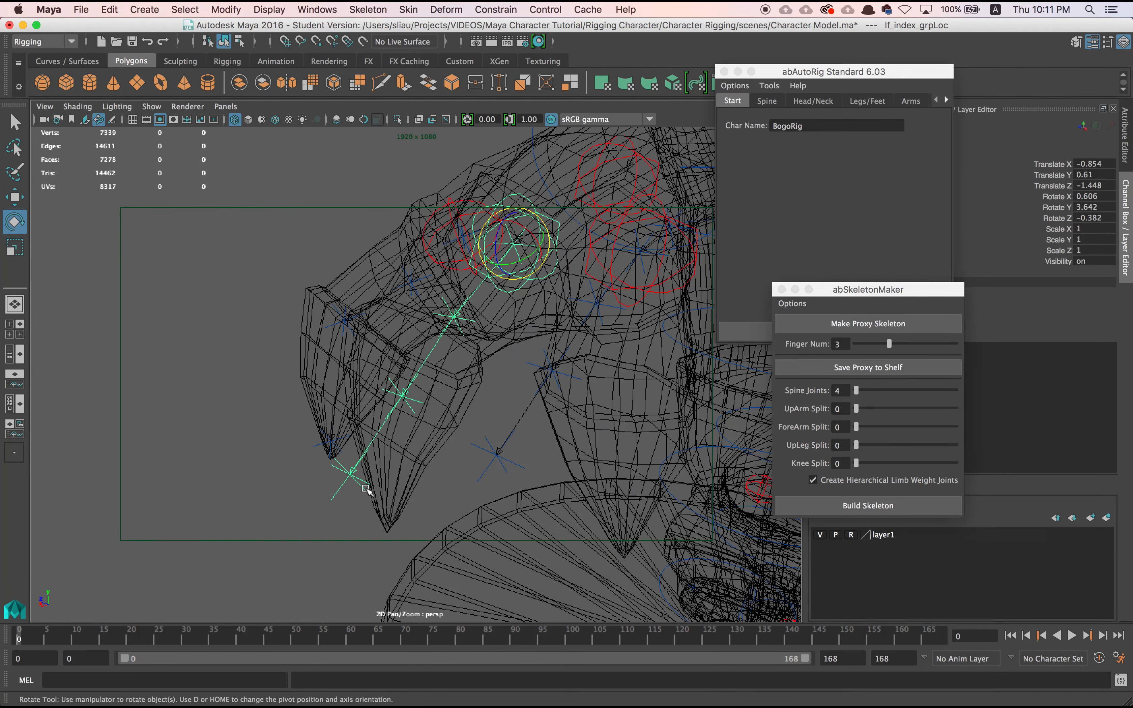
click(340, 480)
key(w)
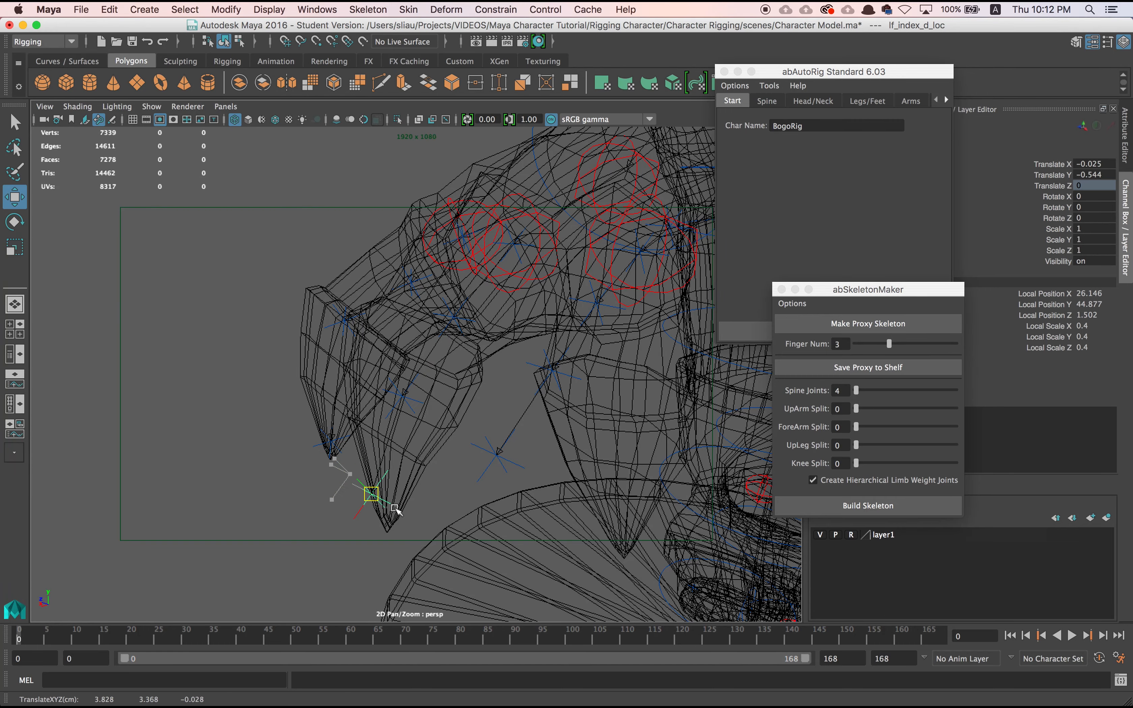
alt+drag(425, 526, 414, 499)
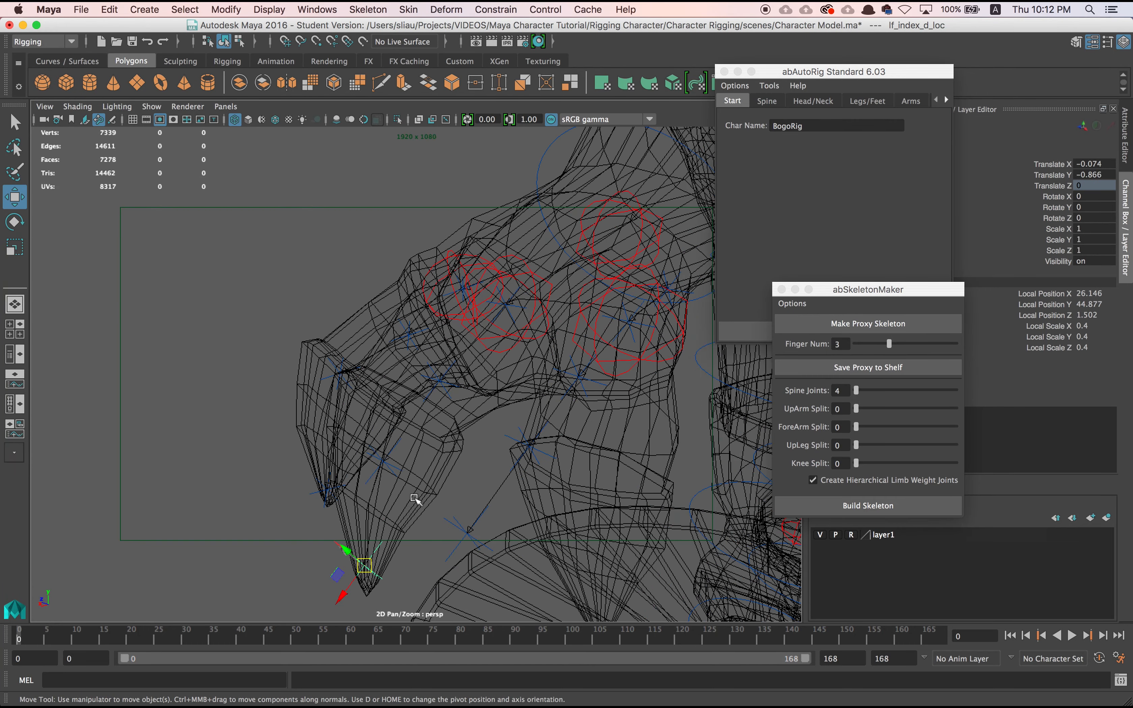
drag(383, 458, 373, 433)
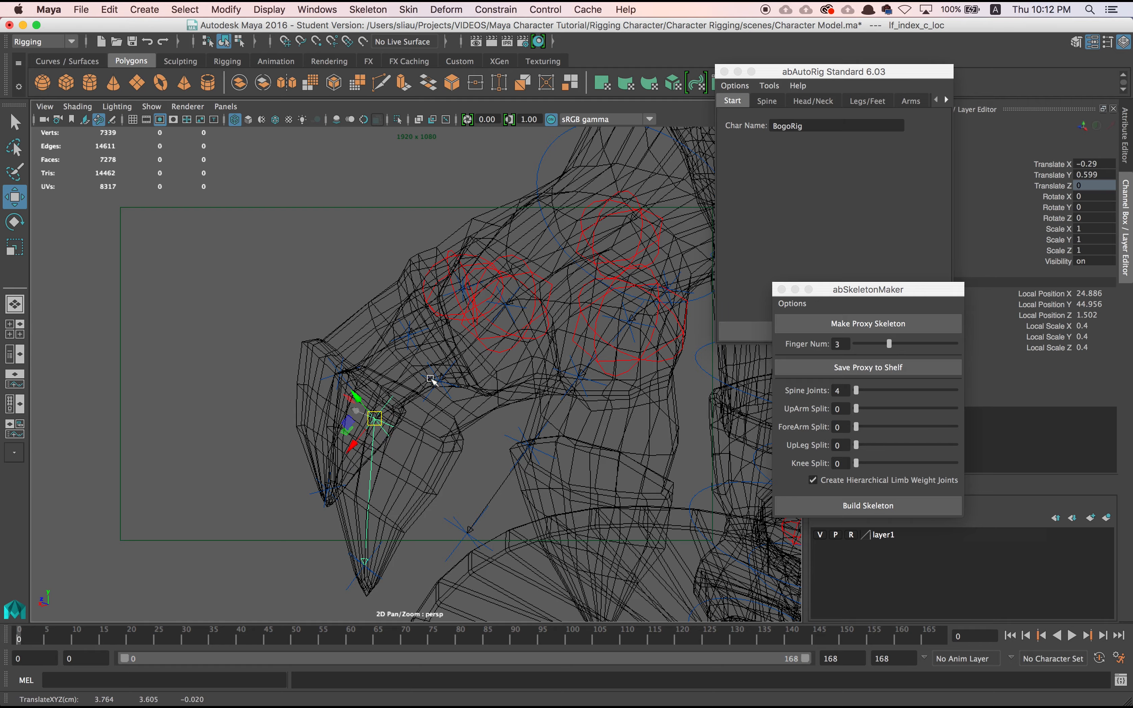
click(438, 347)
Rotate lf_pinky_grpLoc to align the pinky locator chain with the remaining finger of the left hand mesh.
mouse_move(533, 431)
alt+mouse_down()
mouse_move(509, 399)
mouse_move(494, 421)
mouse_move(521, 442)
alt+mouse_up()
click(560, 315)
key(e)
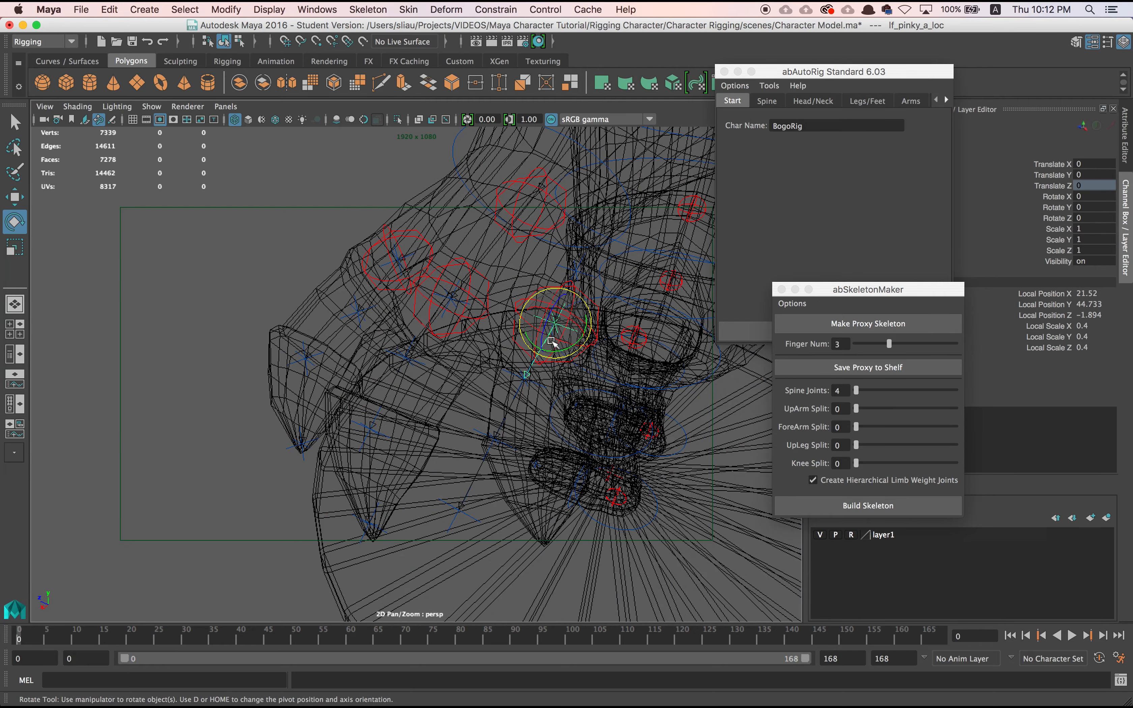
drag(557, 357, 571, 349)
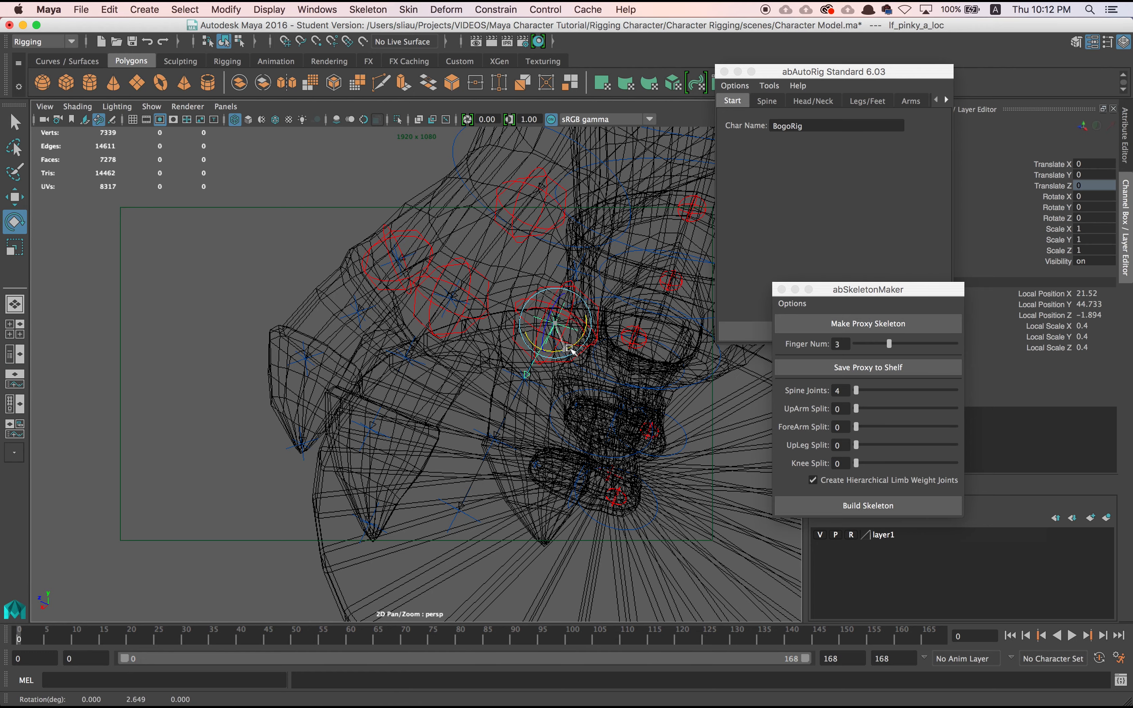
alt+right_drag(549, 377, 592, 398)
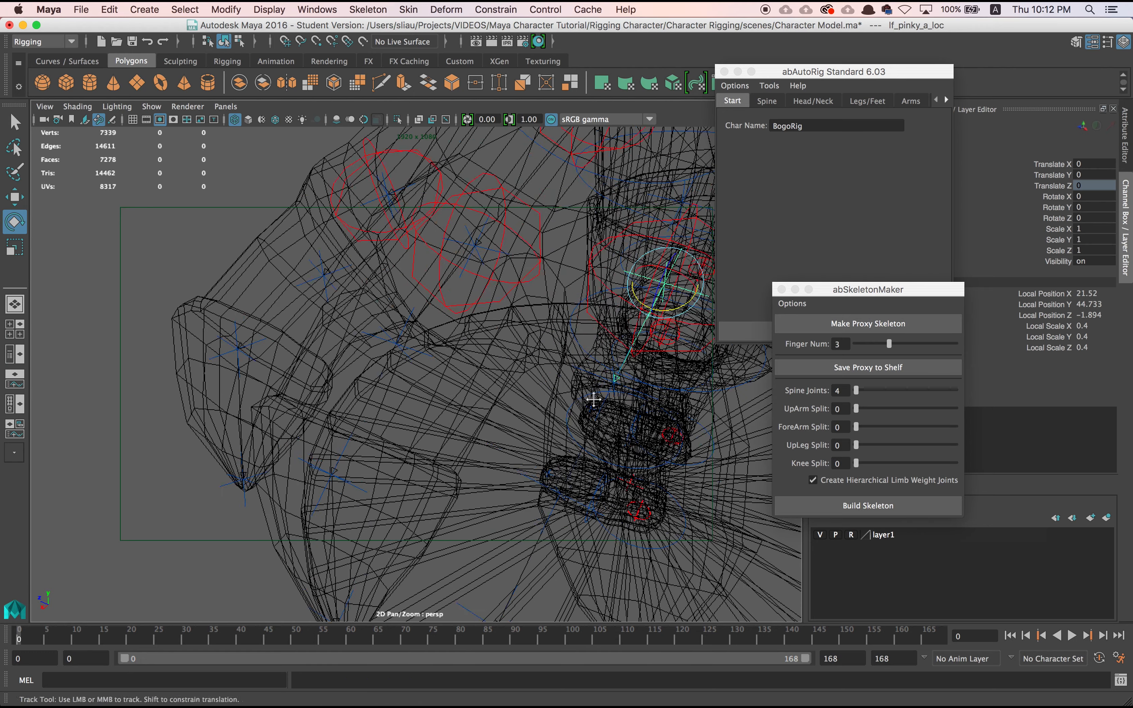
alt+middle_drag(592, 397, 580, 305)
click(626, 298)
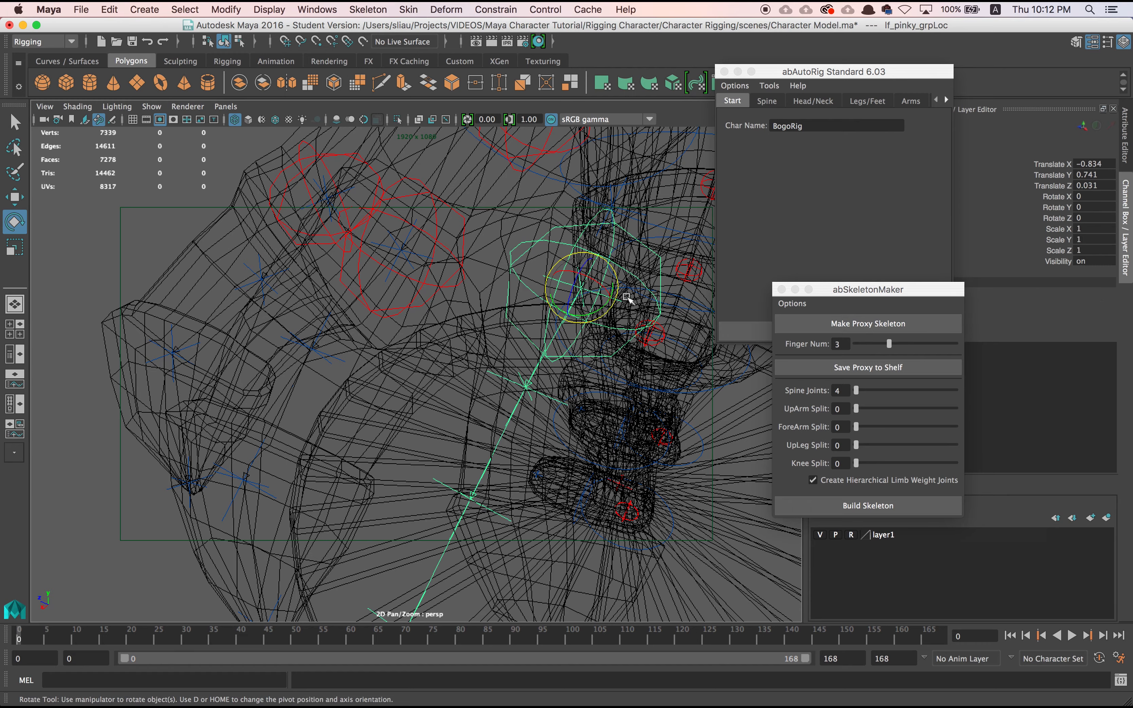
drag(597, 315, 601, 310)
Move lf_pinky_d_loc into the tip of the pinky's claw at about X -0.254, Y -1.304.
alt+right_drag(593, 385, 564, 271)
alt+drag(564, 270, 531, 329)
click(373, 434)
key(w)
drag(375, 436, 464, 384)
click(464, 364)
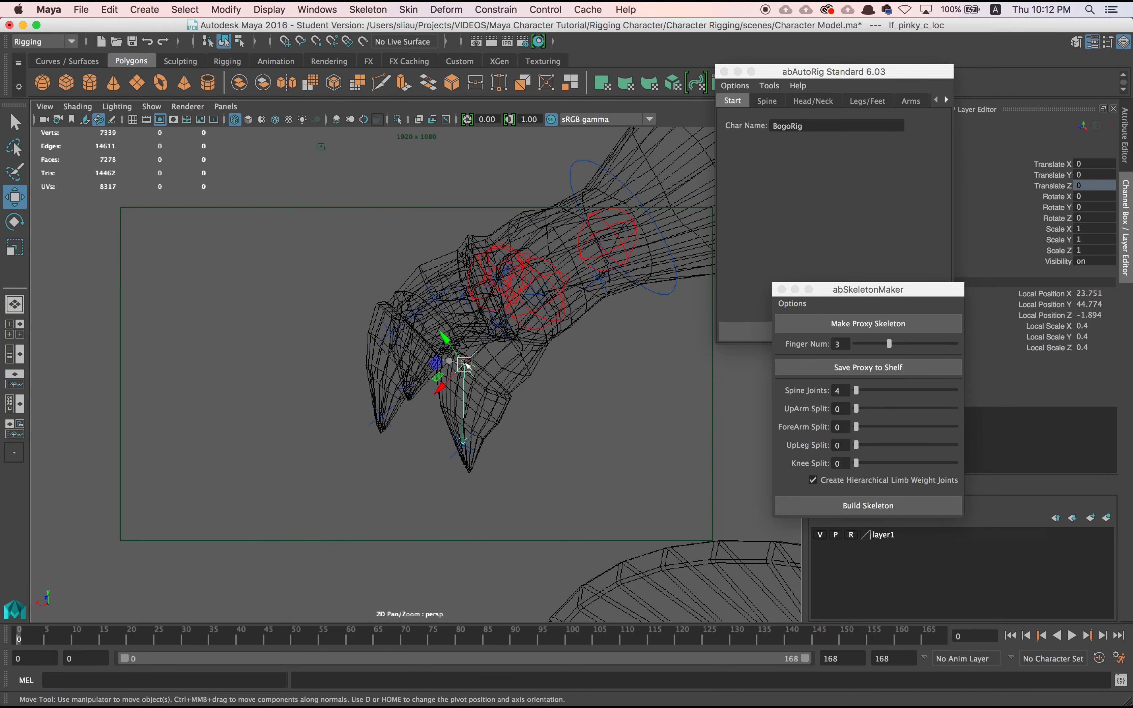
click(466, 450)
Examine the proxy locators' fit in both hands and across the whole character mesh from several angles.
alt+drag(509, 455, 716, 415)
alt+middle_drag(450, 450, 525, 502)
alt+right_drag(526, 502, 362, 301)
alt+middle_drag(362, 302, 447, 392)
alt+right_drag(448, 392, 360, 348)
alt+drag(360, 348, 403, 368)
alt+middle_drag(403, 368, 516, 331)
alt+right_drag(516, 331, 410, 484)
alt+middle_drag(410, 483, 408, 329)
alt+drag(281, 230, 340, 249)
alt+drag(434, 329, 486, 256)
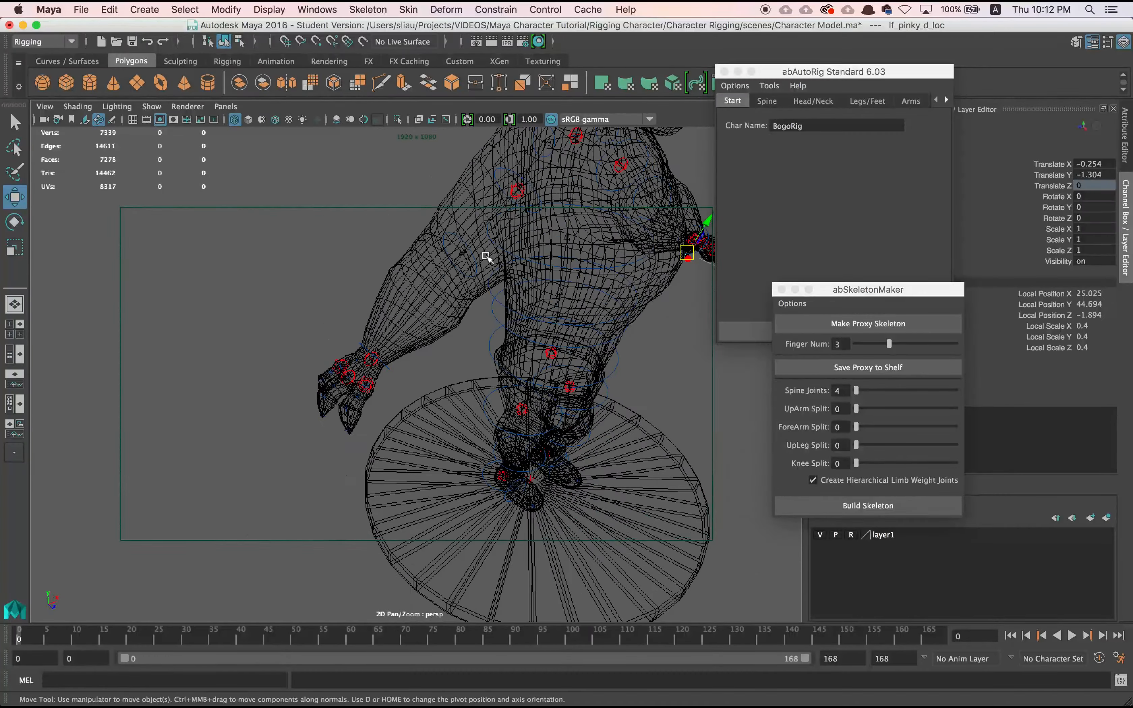
alt+middle_drag(486, 257, 425, 374)
alt+drag(424, 375, 409, 347)
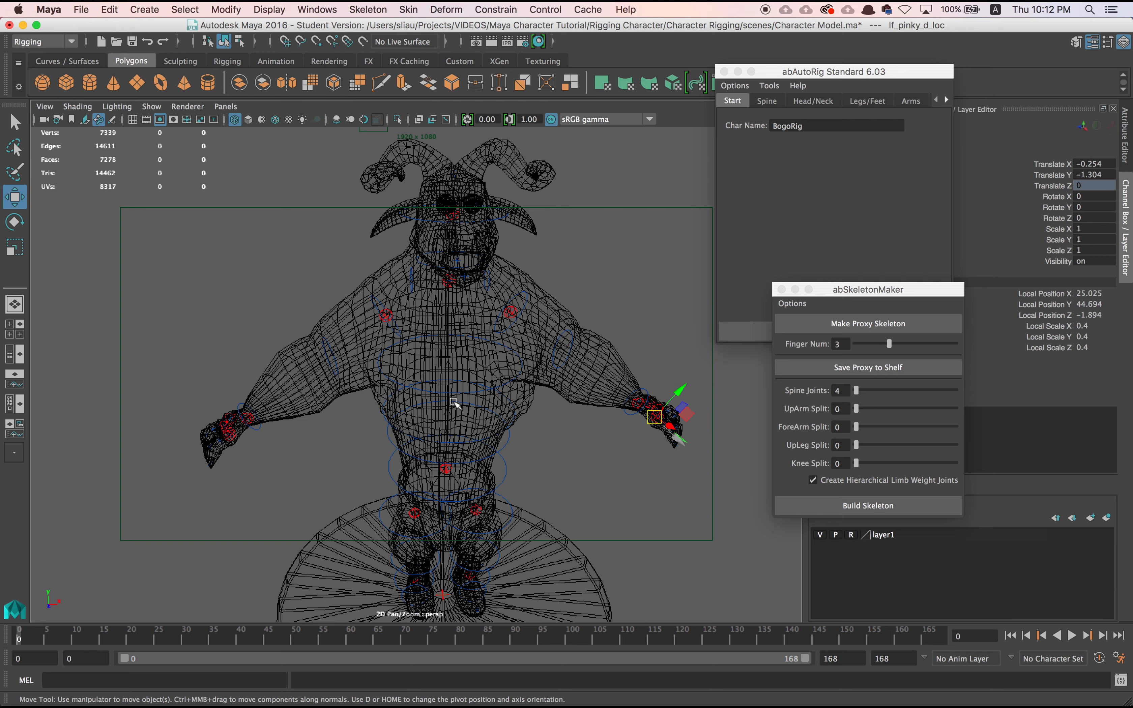
alt+right_drag(453, 402, 461, 402)
mouse_move(462, 402)
alt+mouse_down()
mouse_move(476, 462)
mouse_move(443, 403)
alt+mouse_up()
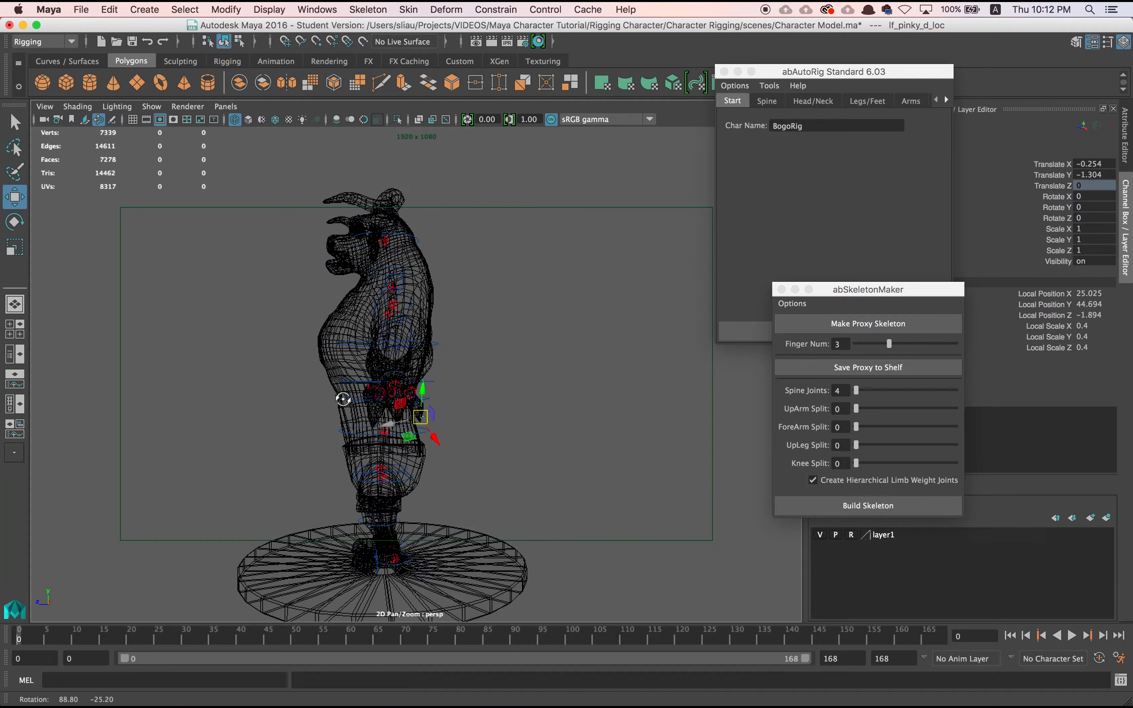
alt+right_drag(453, 408, 473, 501)
alt+middle_drag(473, 500, 481, 450)
alt+drag(516, 435, 493, 415)
alt+middle_drag(493, 415, 496, 364)
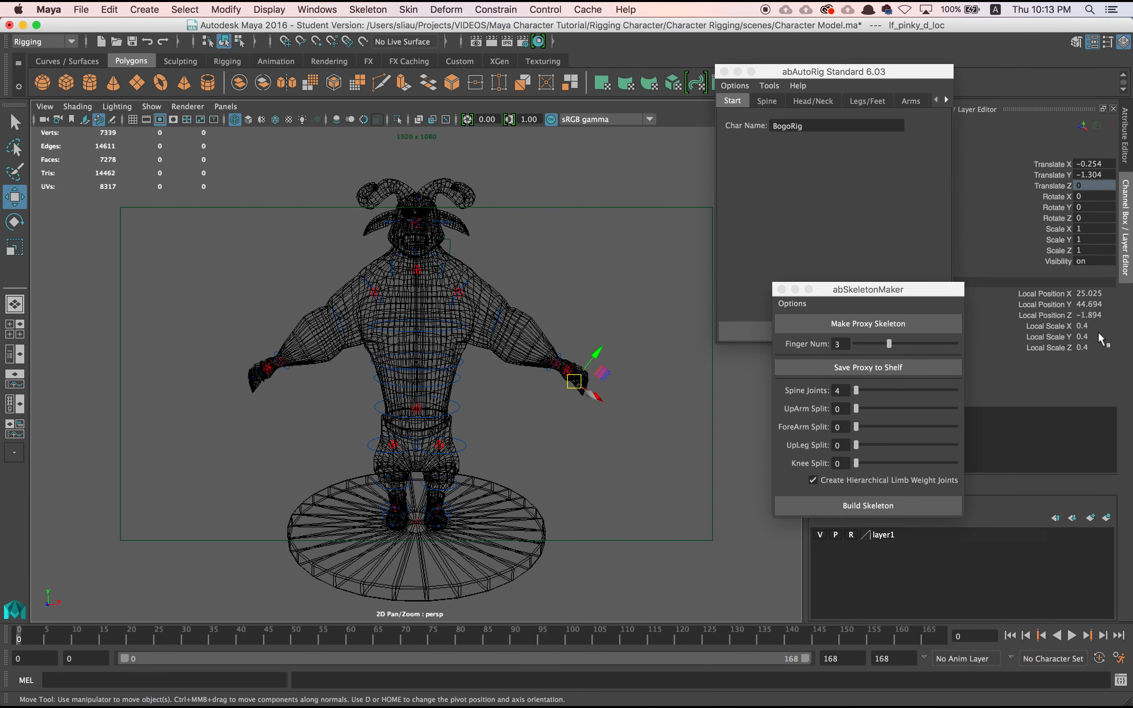
Try to build the BogoRig skeleton in the current proxy pose.
drag(891, 295, 827, 146)
alt+middle_drag(577, 313, 579, 326)
alt+middle_drag(378, 334, 441, 348)
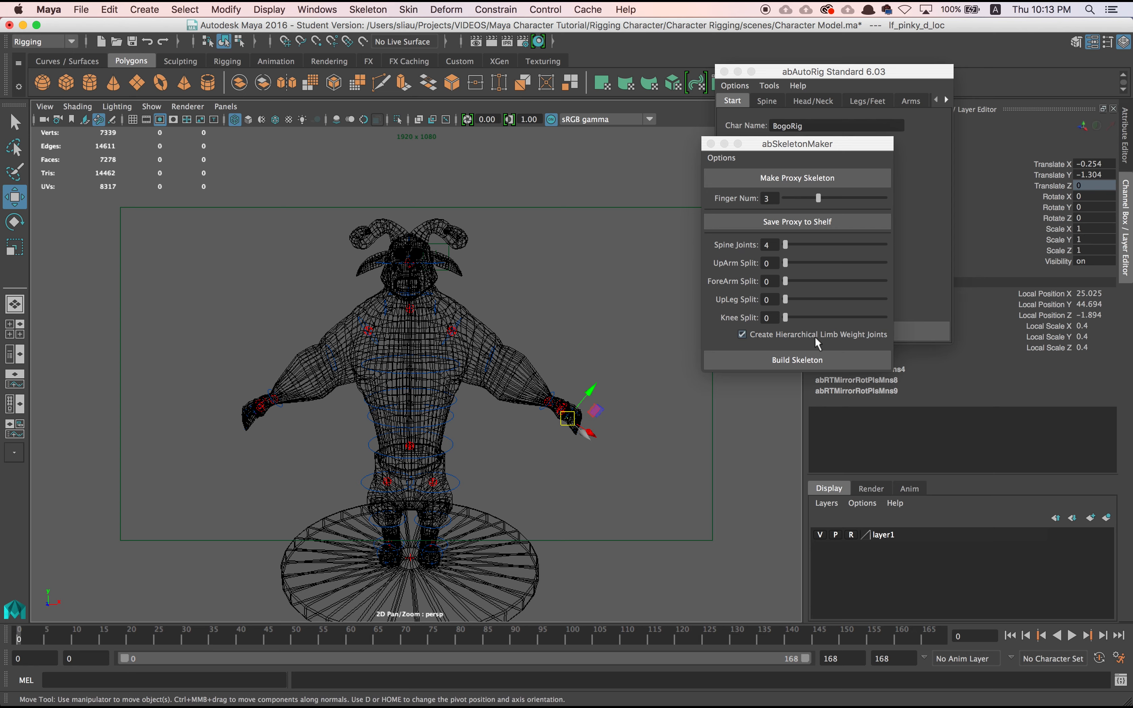
click(806, 360)
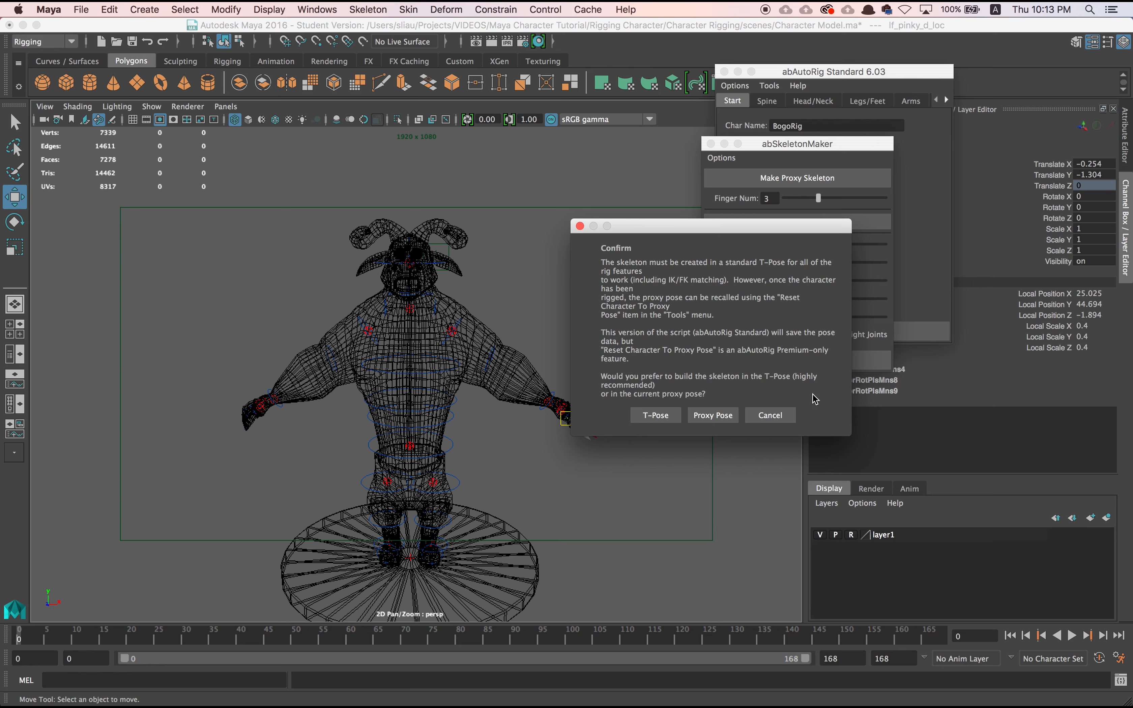
click(713, 415)
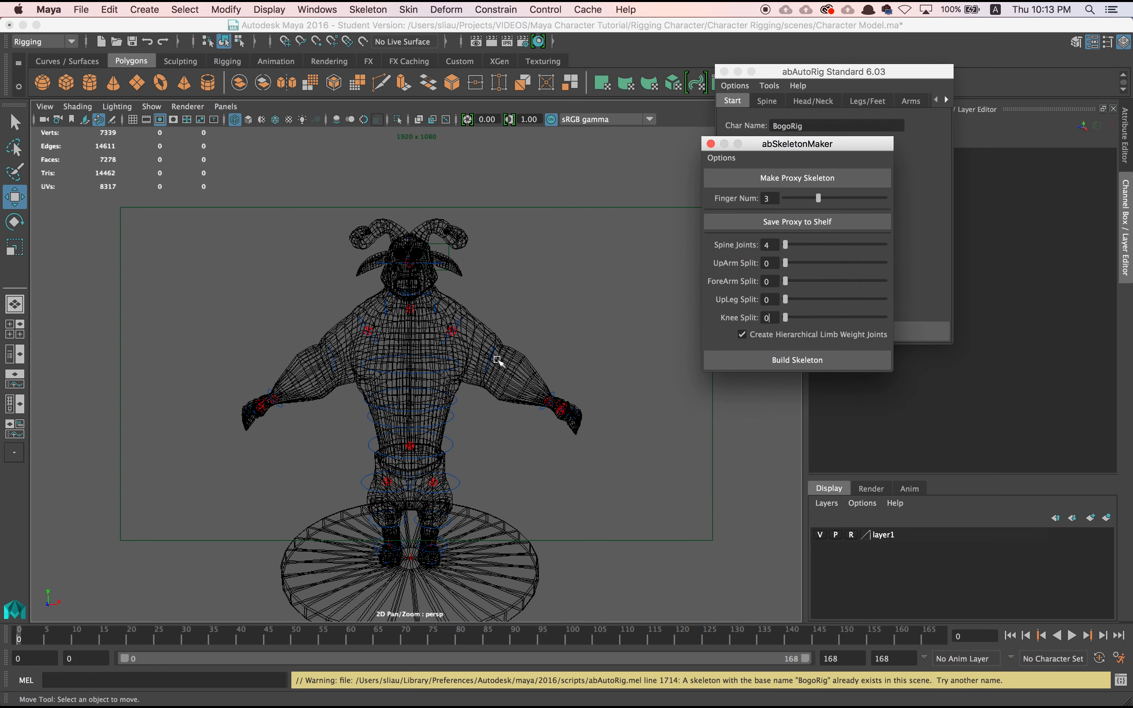
Set the character name to CharacterRig and build the skeleton in the proxy pose.
drag(791, 150, 813, 278)
click(814, 125)
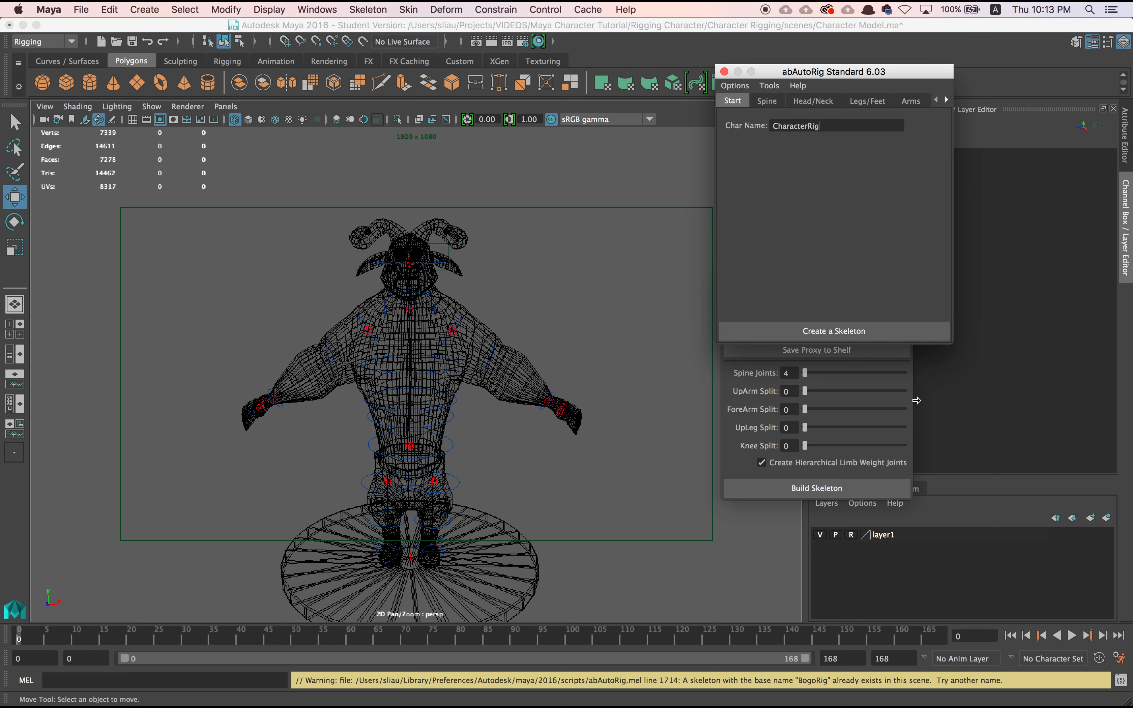
click(895, 386)
drag(836, 266, 820, 211)
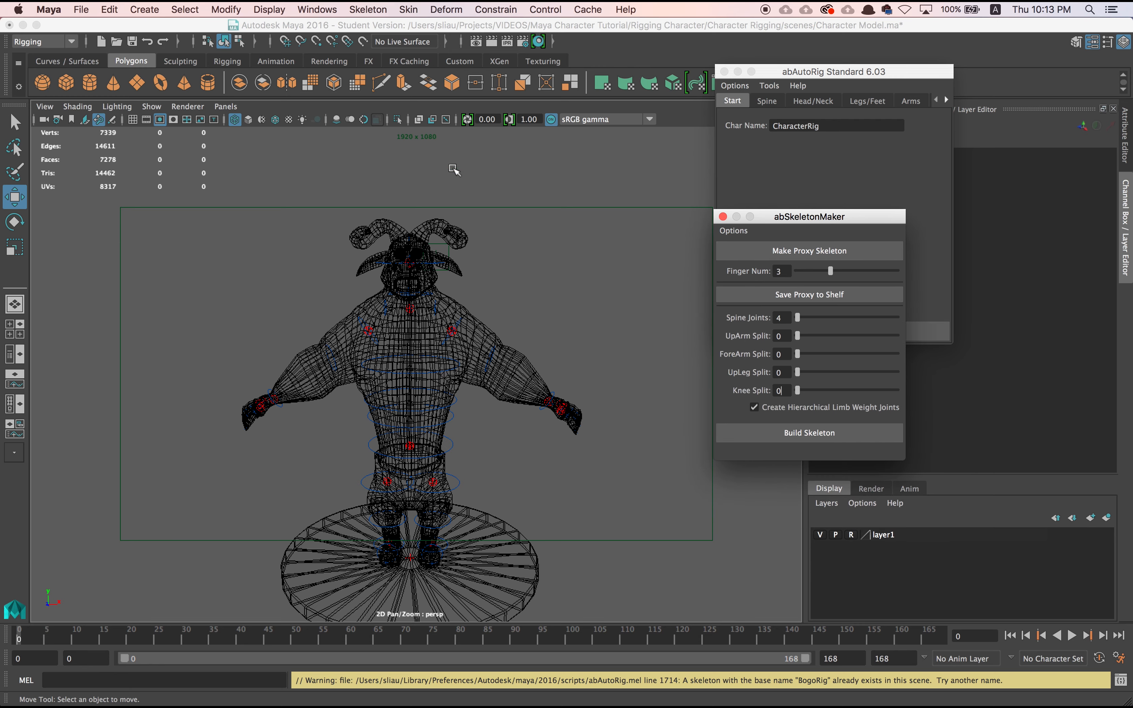
click(814, 432)
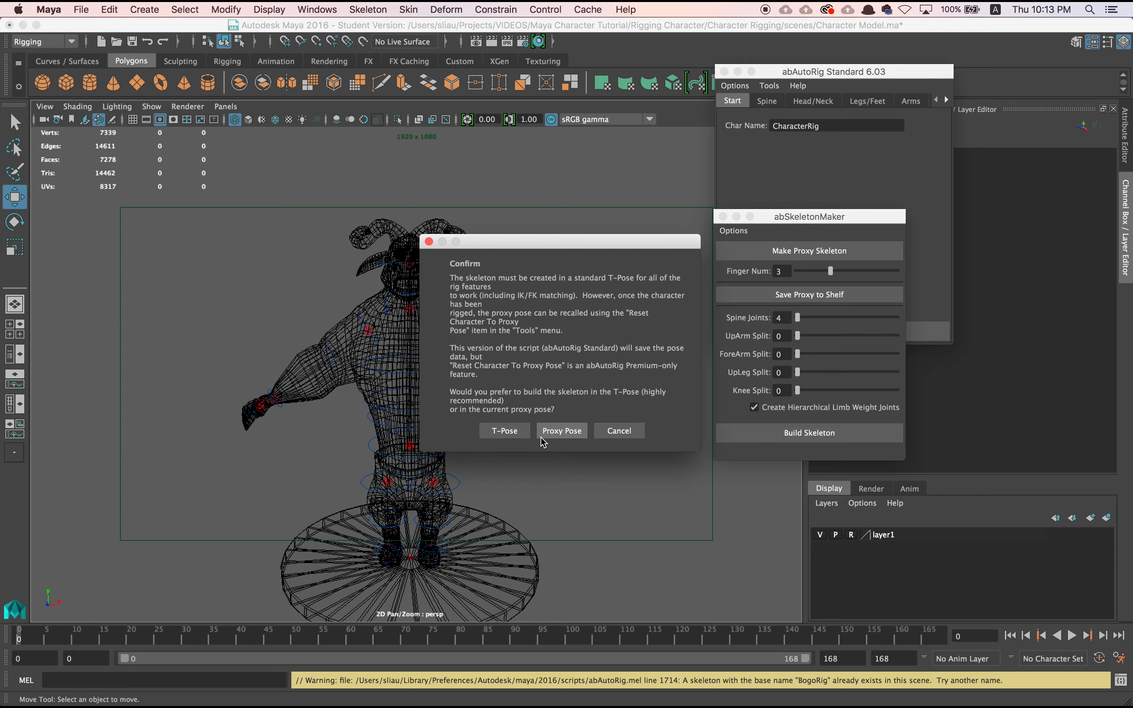
click(558, 432)
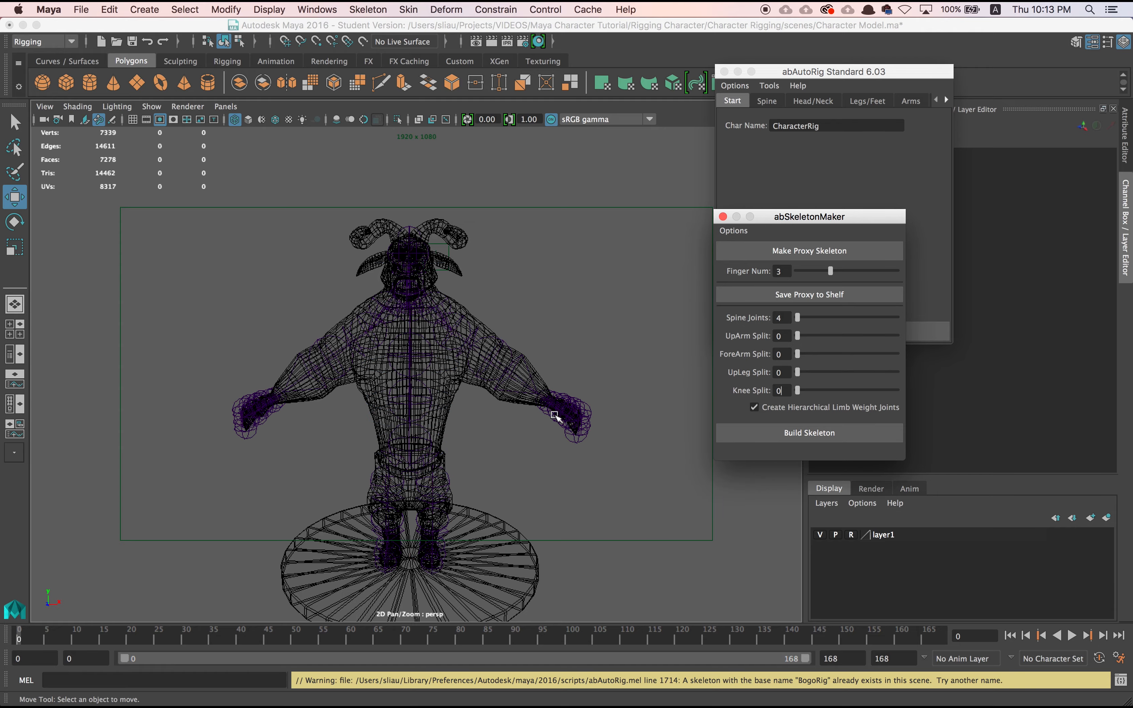
Test CharacterRig_lf_upArm_jnt by rotating it to about -18.6 degrees in Y, and undo the rotation.
alt+right_drag(449, 342, 466, 512)
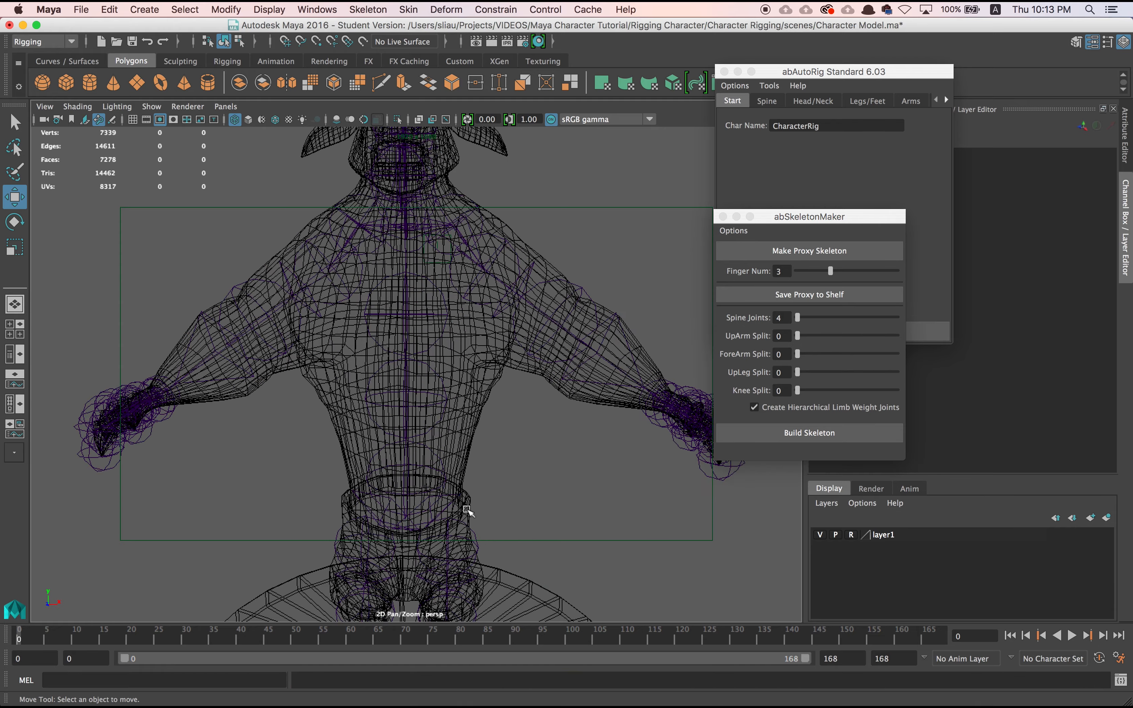
alt+middle_drag(479, 344, 410, 397)
alt+drag(410, 397, 434, 392)
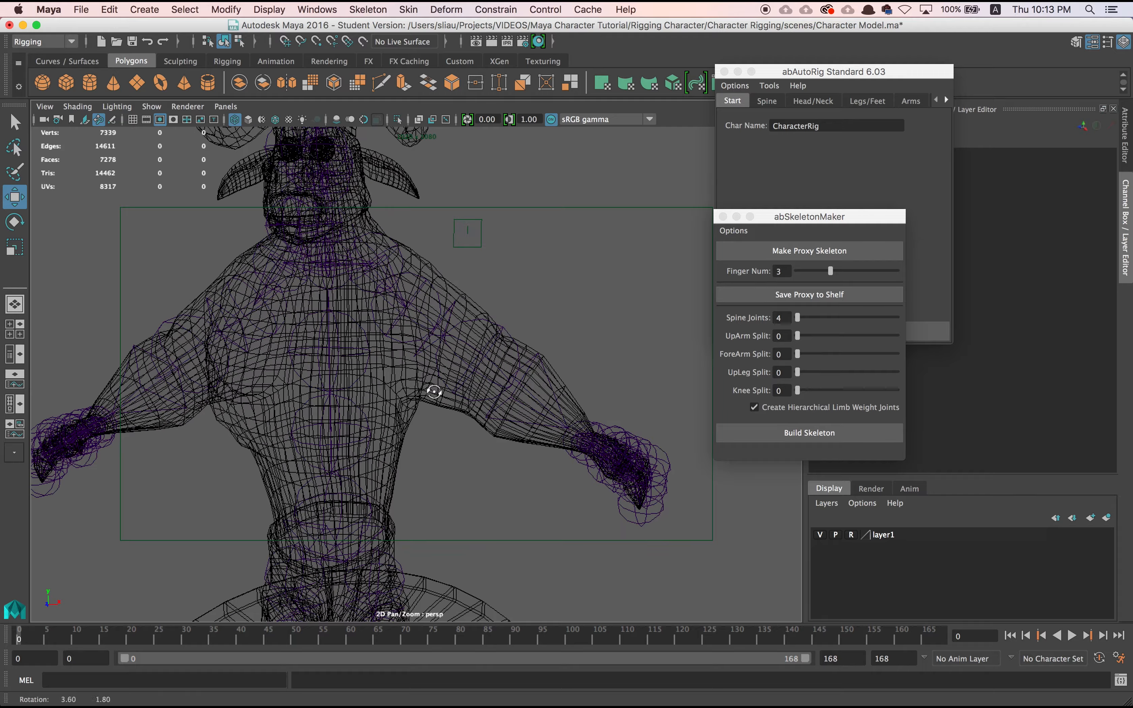
click(434, 323)
alt+drag(517, 356, 501, 341)
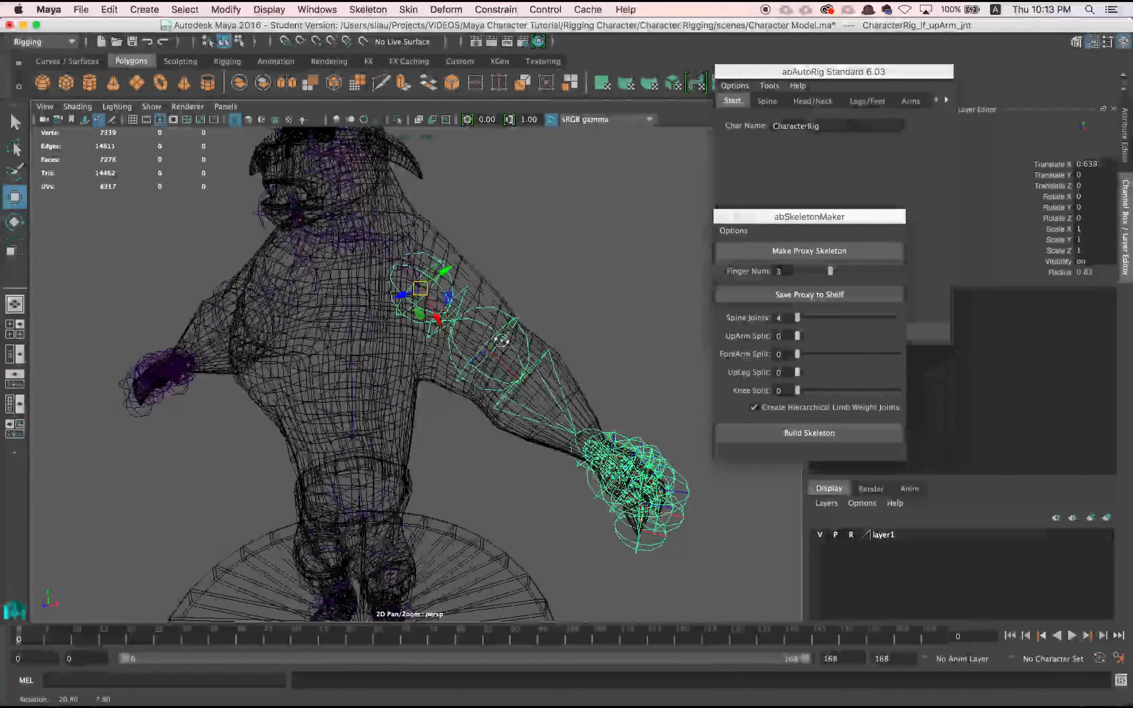
key(e)
mouse_move(424, 309)
mouse_down()
mouse_move(408, 308)
mouse_move(422, 304)
mouse_up()
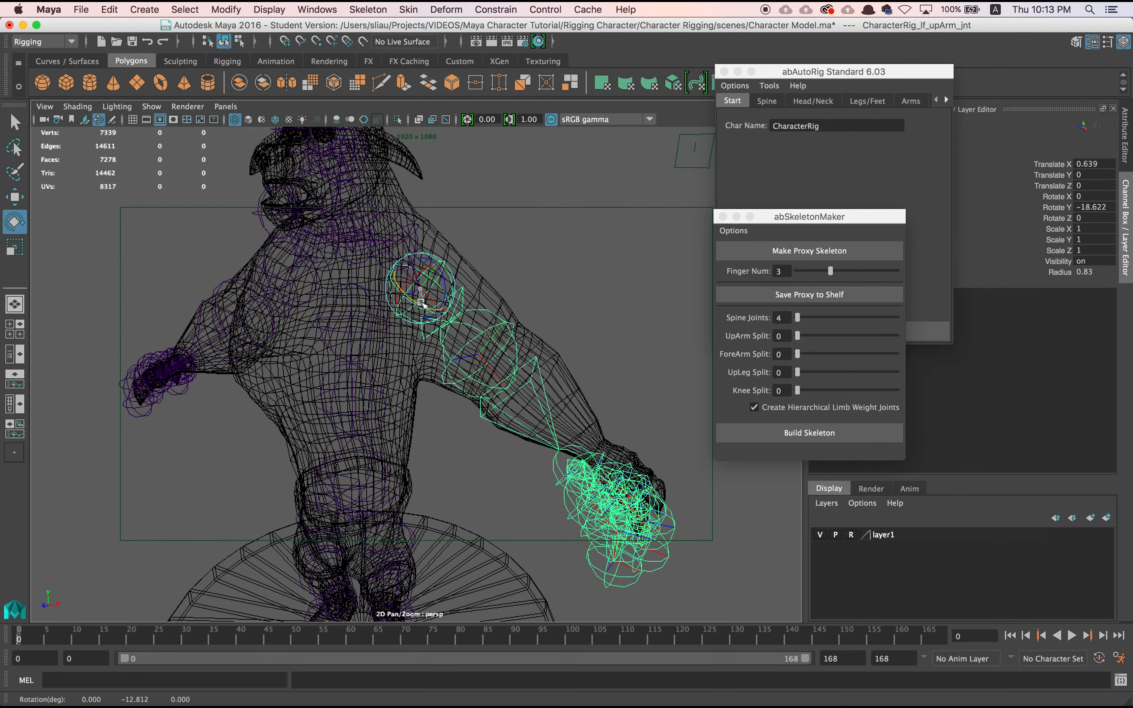
key(super+z)
Turn off reference display for layer1 and select all joints of the CharacterRig skeleton.
mouse_move(506, 468)
alt+mouse_down()
mouse_move(493, 392)
mouse_move(500, 475)
mouse_move(500, 465)
alt+mouse_up()
alt+right_drag(501, 465, 424, 424)
alt+drag(424, 424, 489, 408)
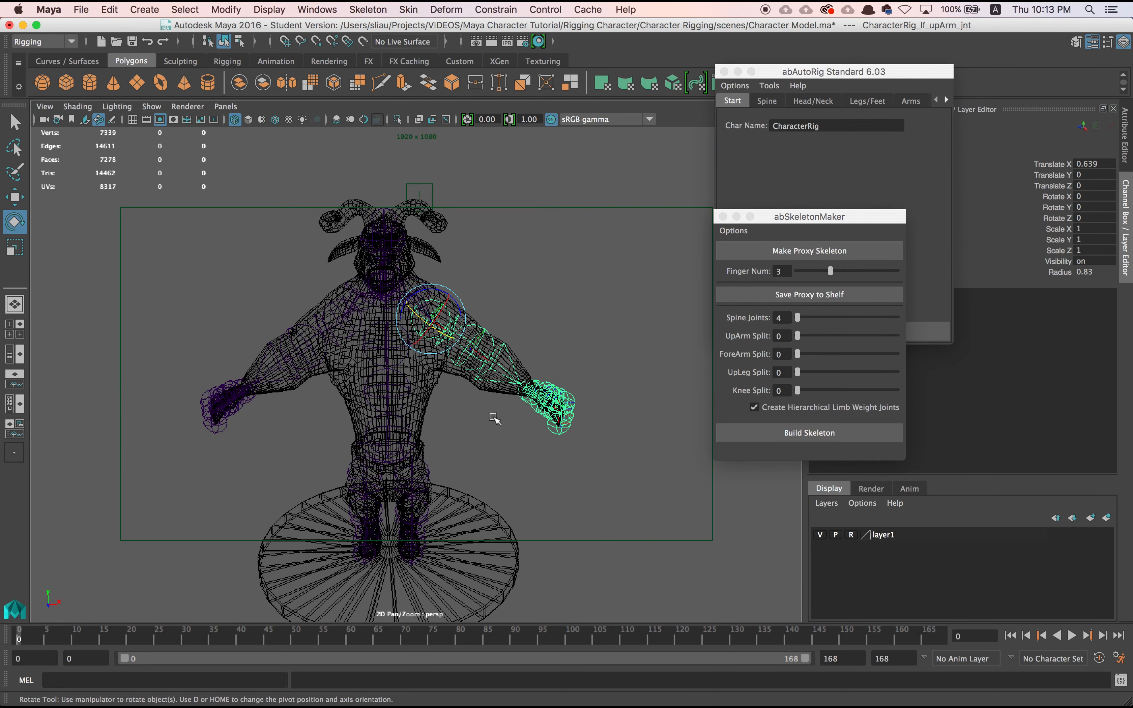
alt+middle_drag(601, 434, 695, 455)
alt+drag(522, 445, 526, 427)
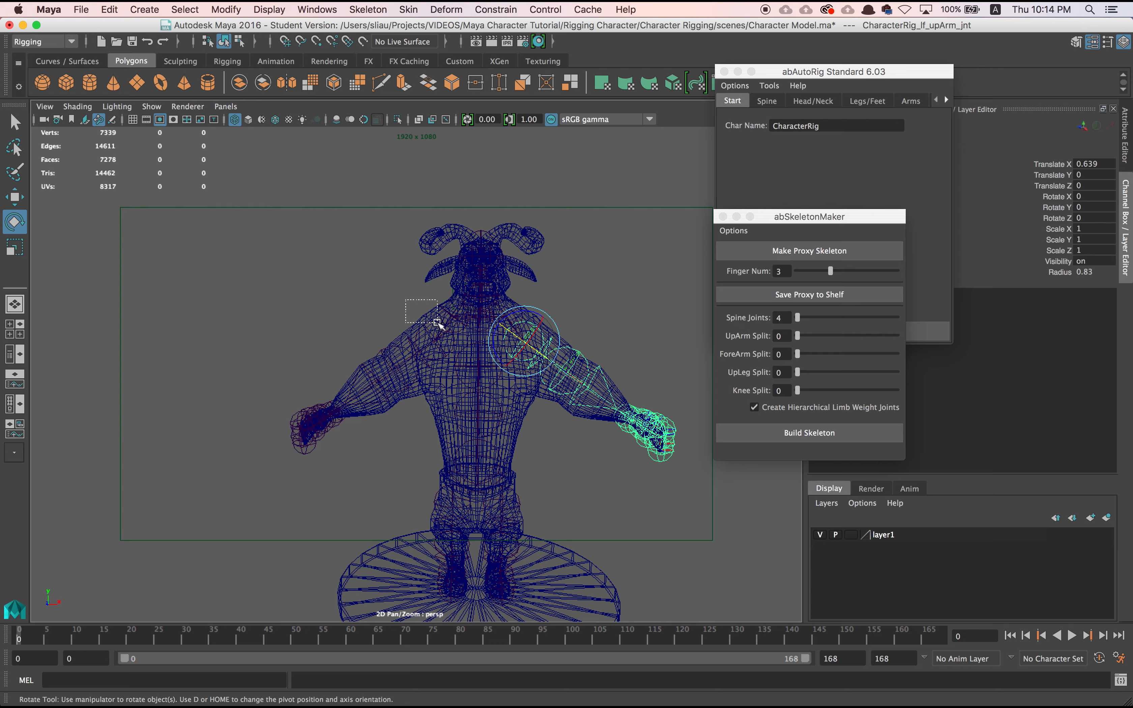
drag(439, 322, 442, 323)
alt+middle_drag(461, 349, 447, 318)
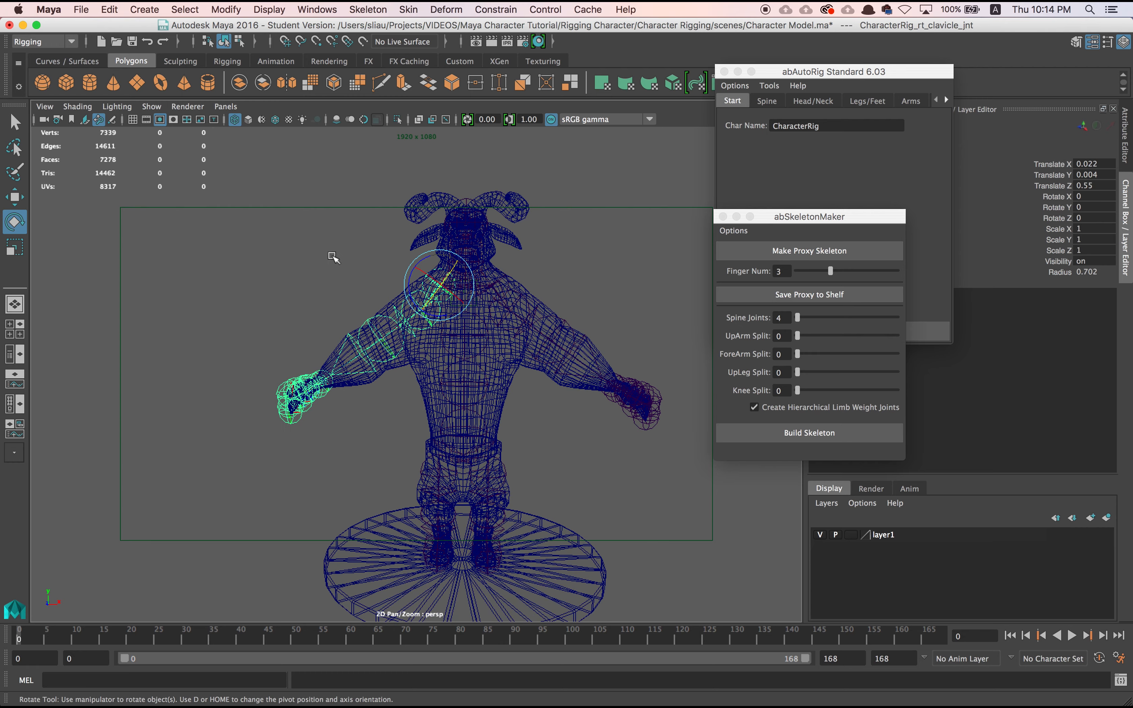
scroll(323, 226, down, 3)
drag(618, 537, 623, 529)
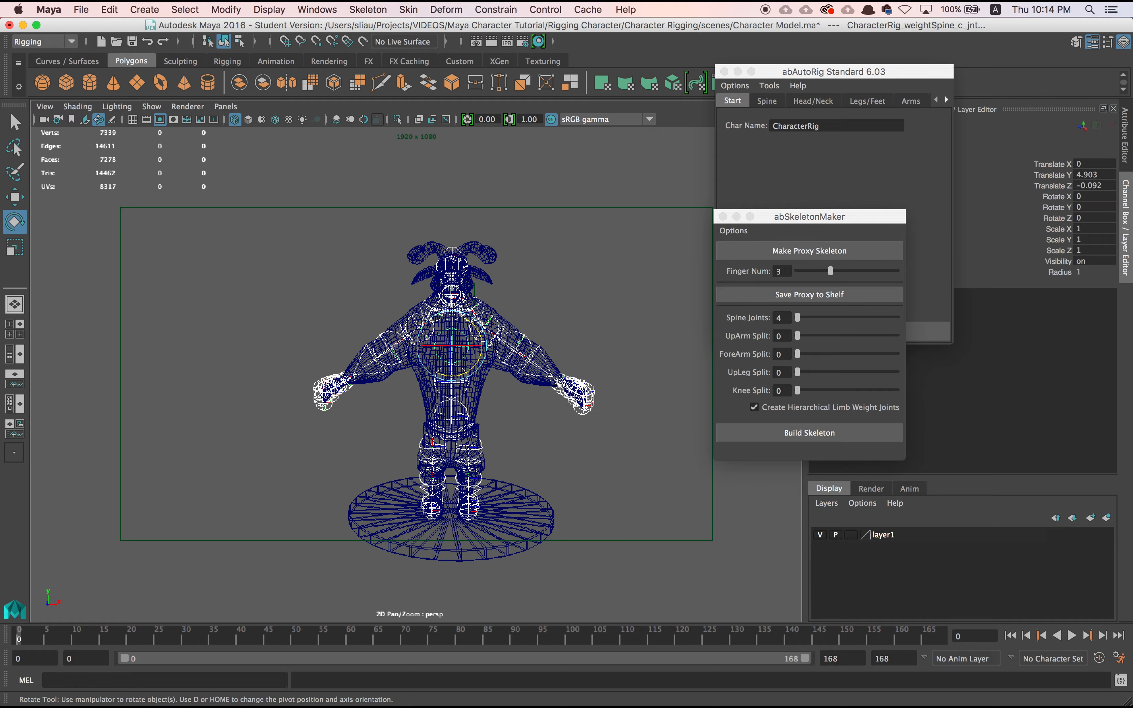
scroll(517, 419, up, 10)
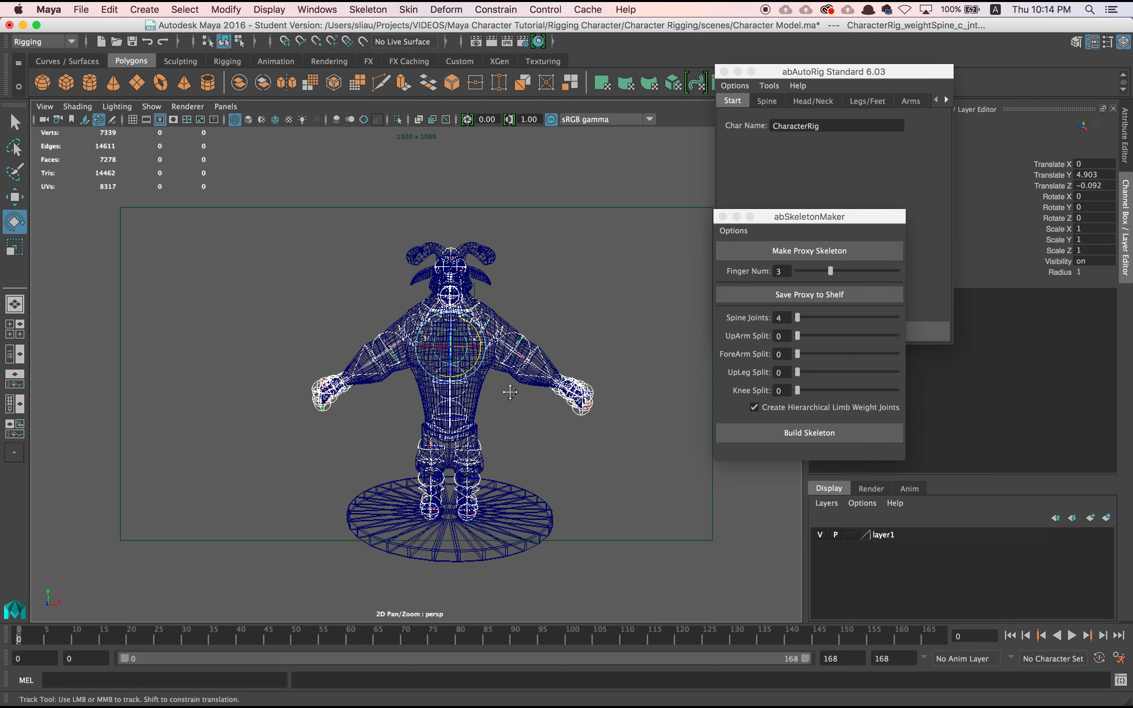
scroll(518, 418, down, 1)
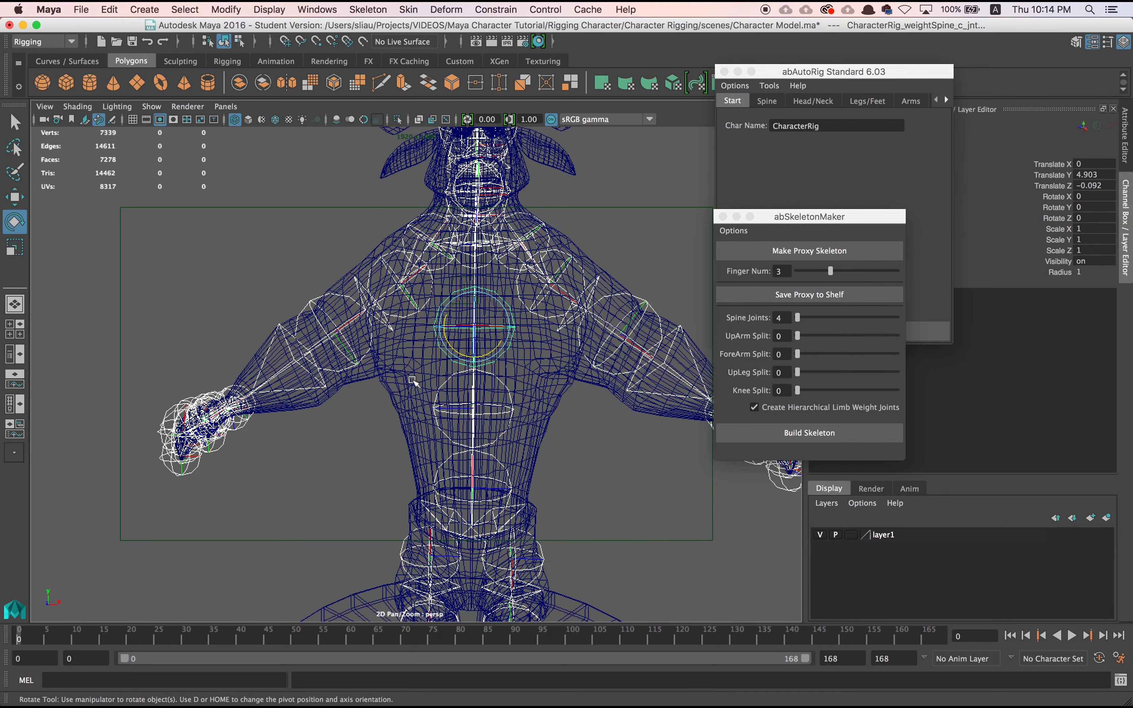
Add the character body mesh to the joint selection and bind it to the skeleton with Bind Skin from the Rigging menu set.
click(393, 393)
alt+right_drag(492, 465, 487, 327)
alt+middle_drag(490, 342, 491, 383)
mouse_move(491, 383)
alt+mouse_down()
mouse_move(473, 388)
mouse_move(585, 389)
mouse_move(487, 398)
alt+mouse_up()
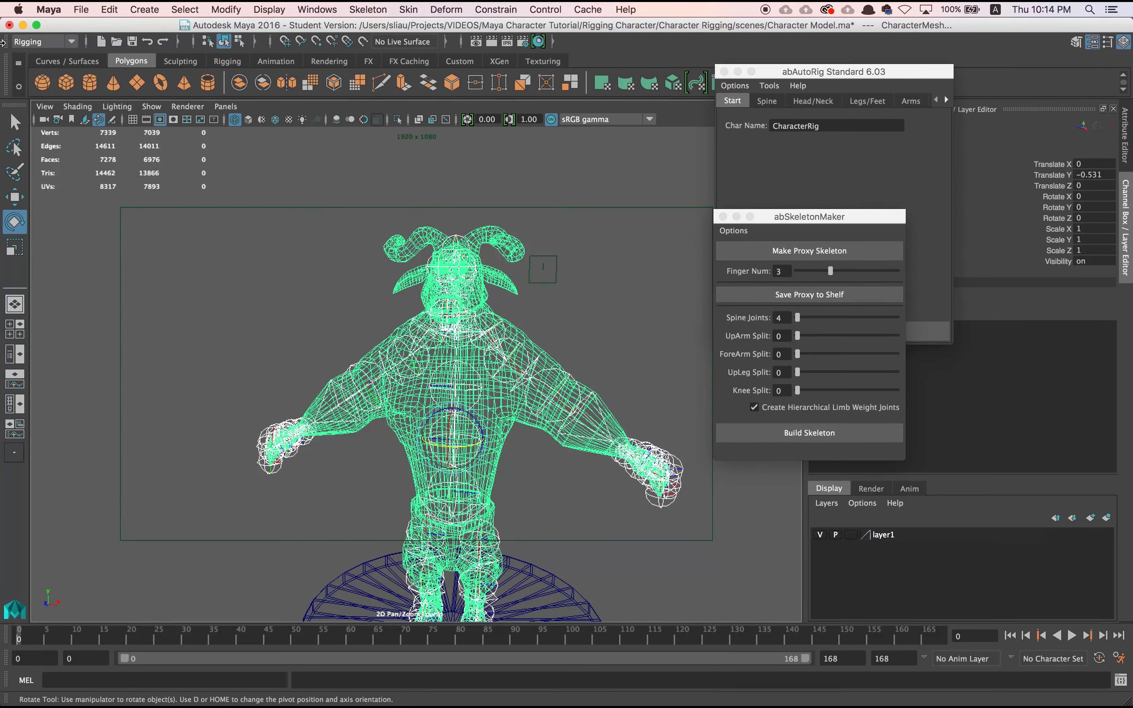
click(70, 43)
click(55, 74)
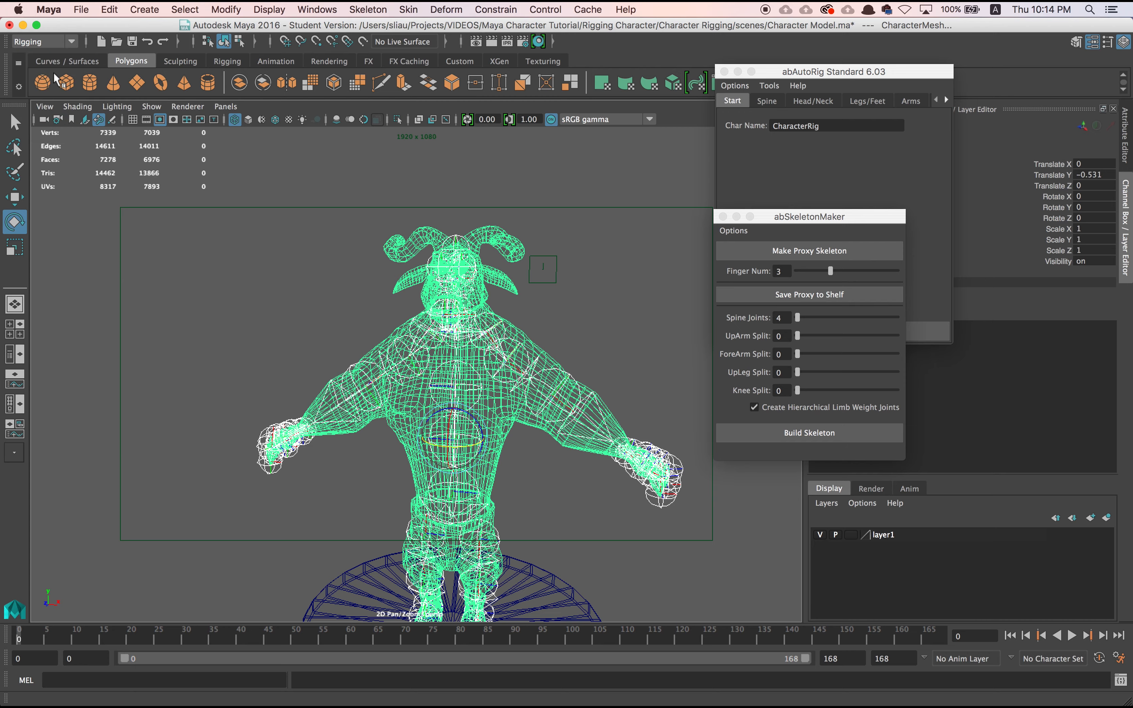
click(409, 9)
click(423, 46)
Show the model shaded and test the skin deformation by rotating CharacterRig_rt_elbow_jnt to about -27 degrees in Y.
scroll(554, 416, up, 3)
mouse_move(555, 416)
alt+mouse_down()
mouse_move(523, 397)
mouse_move(530, 284)
mouse_move(519, 323)
mouse_move(499, 314)
mouse_move(512, 329)
alt+mouse_up()
click(533, 317)
key(5)
alt+middle_drag(502, 327, 510, 379)
alt+drag(510, 378, 355, 378)
click(355, 378)
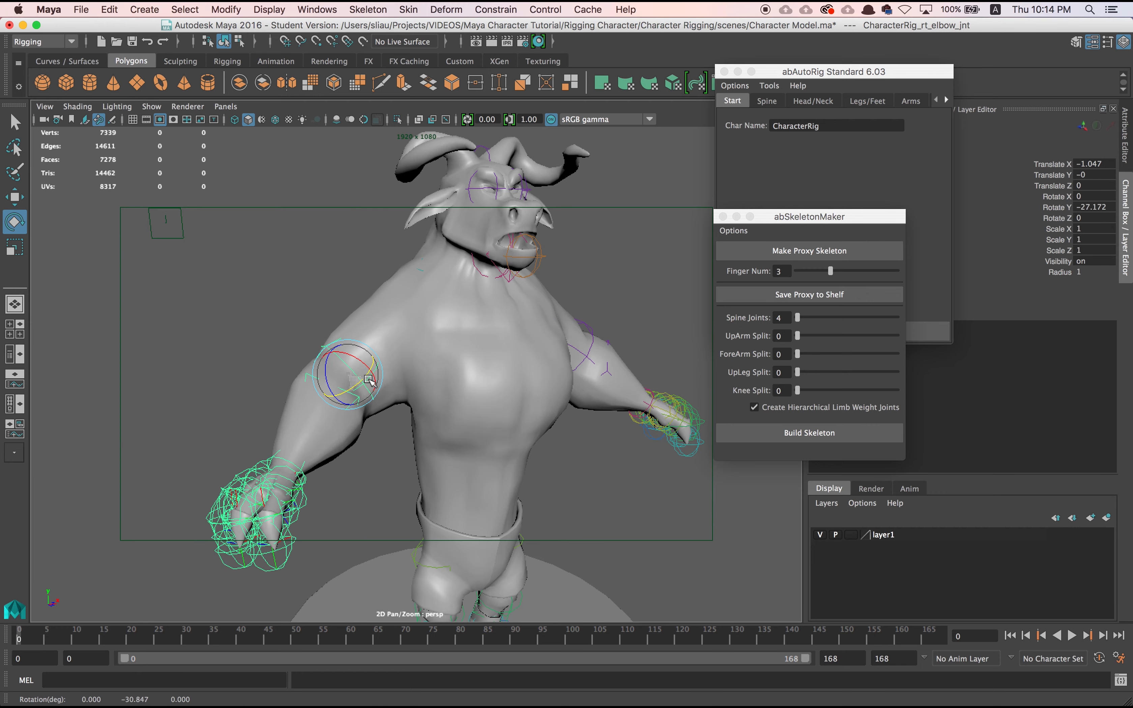
alt+drag(355, 387, 235, 405)
Show the model in wireframe to select CharacterRig_neck_jnt, and return to the shaded display.
key(4)
scroll(380, 366, up, 8)
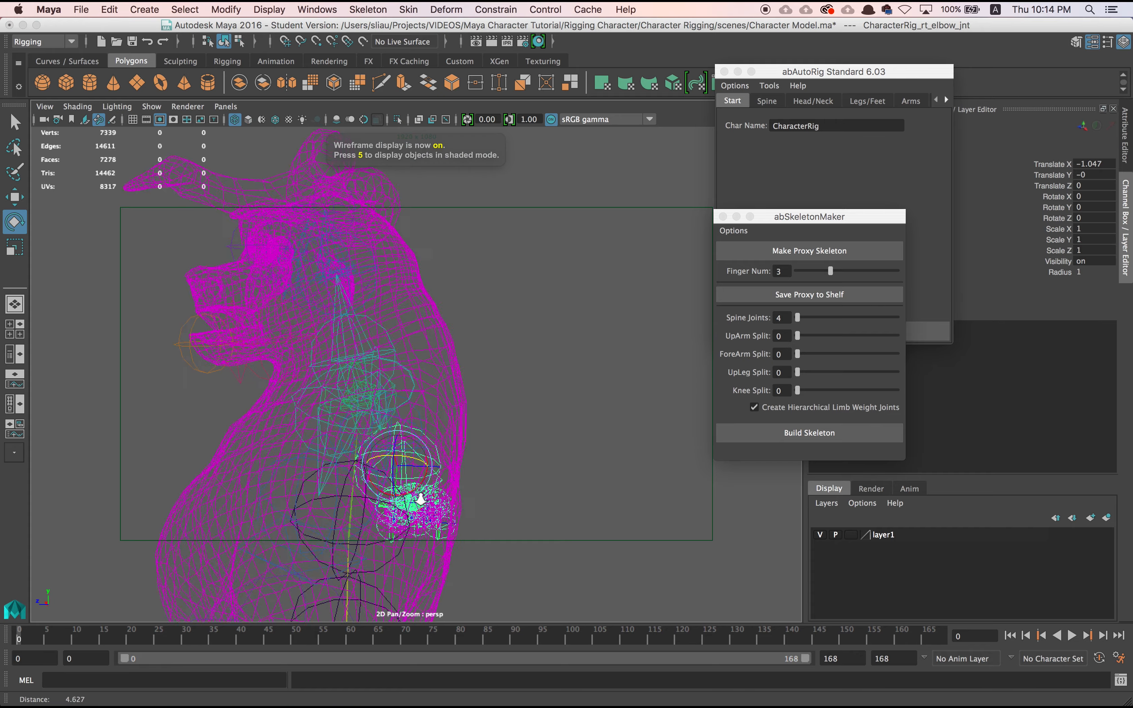
click(355, 304)
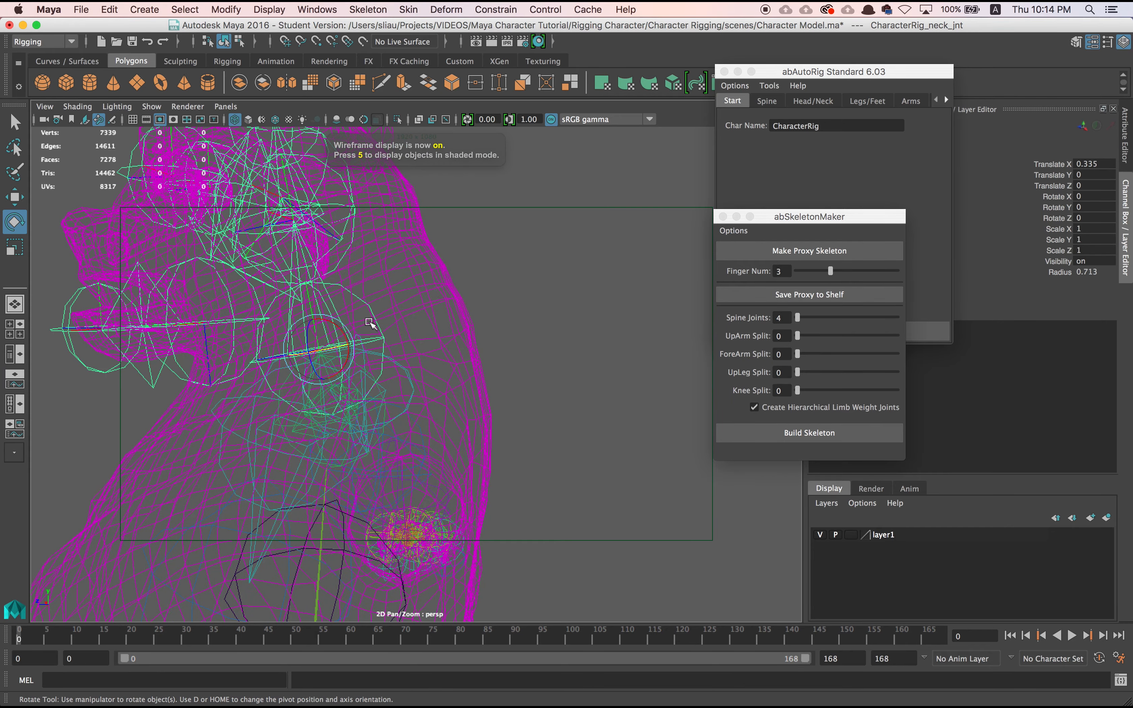
key(5)
Test the neck deformation by rotating CharacterRig_neck_jnt to about -27 degrees in X, and undo the rotation.
mouse_move(397, 387)
alt+mouse_down()
mouse_move(342, 369)
mouse_move(334, 345)
mouse_move(320, 360)
mouse_move(325, 348)
mouse_move(331, 385)
mouse_move(372, 387)
mouse_move(364, 329)
alt+mouse_up()
key(super+z)
scroll(373, 397, down, 5)
scroll(370, 389, down, 3)
scroll(370, 388, down, 2)
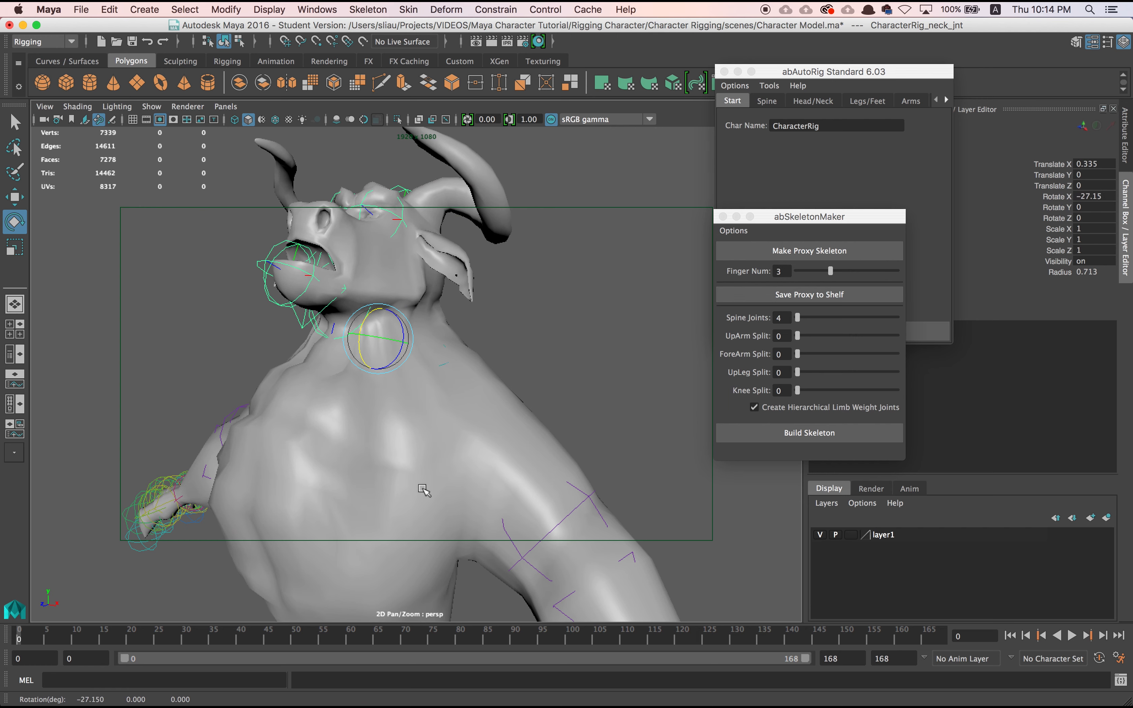
key(super+z)
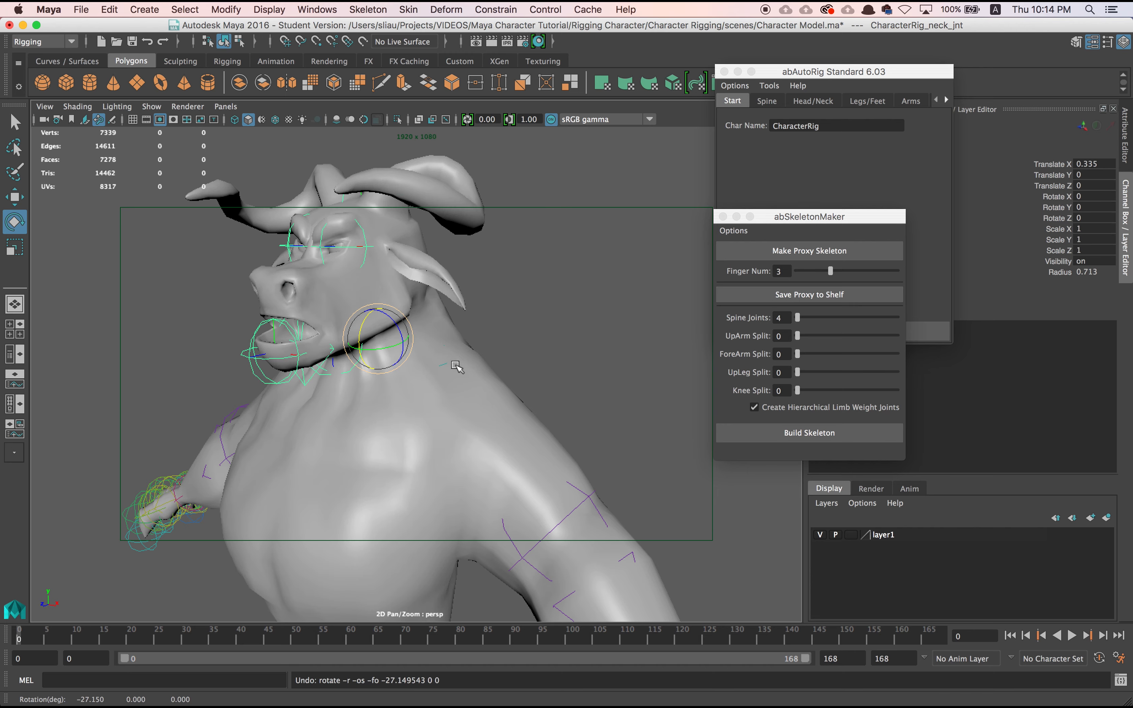
Test the chest and neck deformation by rotating CharacterRig_neck_jnt to about -17.7 and -33.2 degrees in X, and undo both rotations.
alt+middle_drag(422, 349, 470, 357)
alt+drag(470, 357, 416, 234)
alt+middle_drag(403, 398, 415, 388)
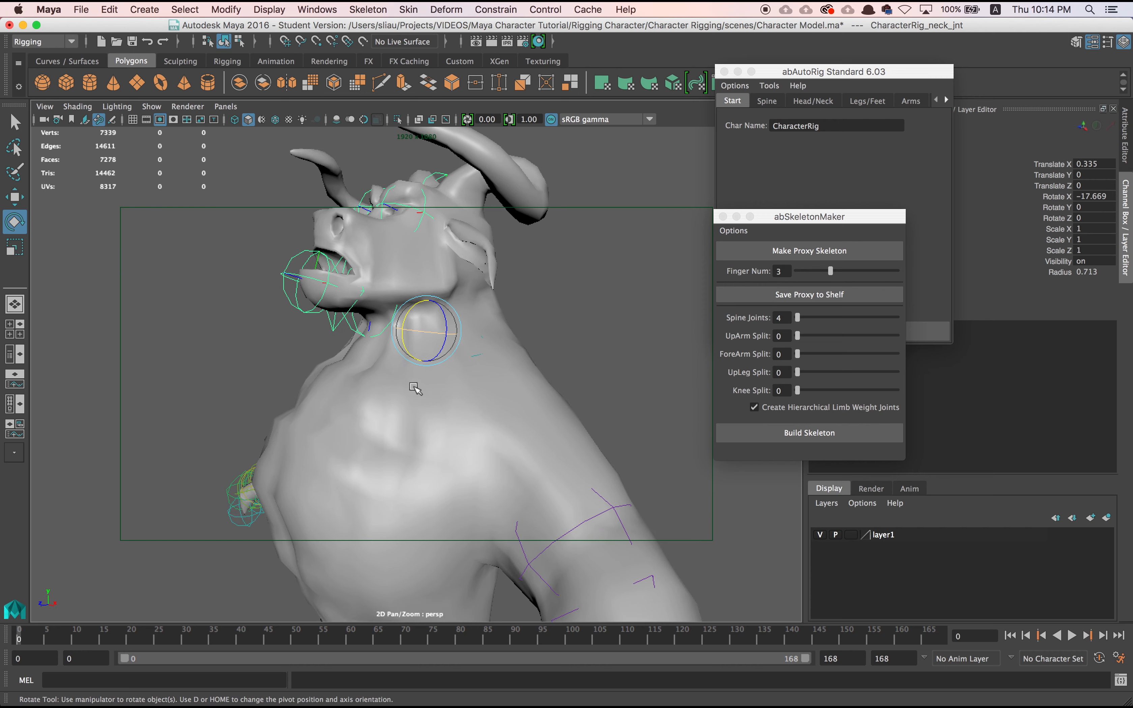
alt+drag(383, 449, 376, 443)
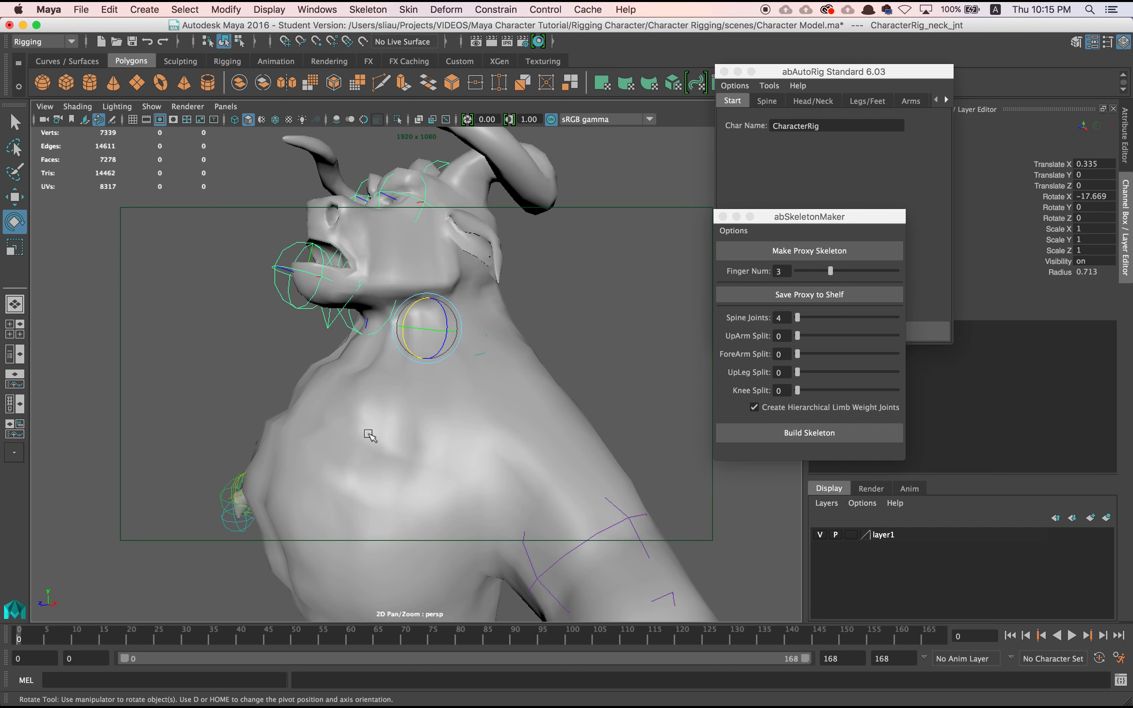
drag(406, 320, 406, 312)
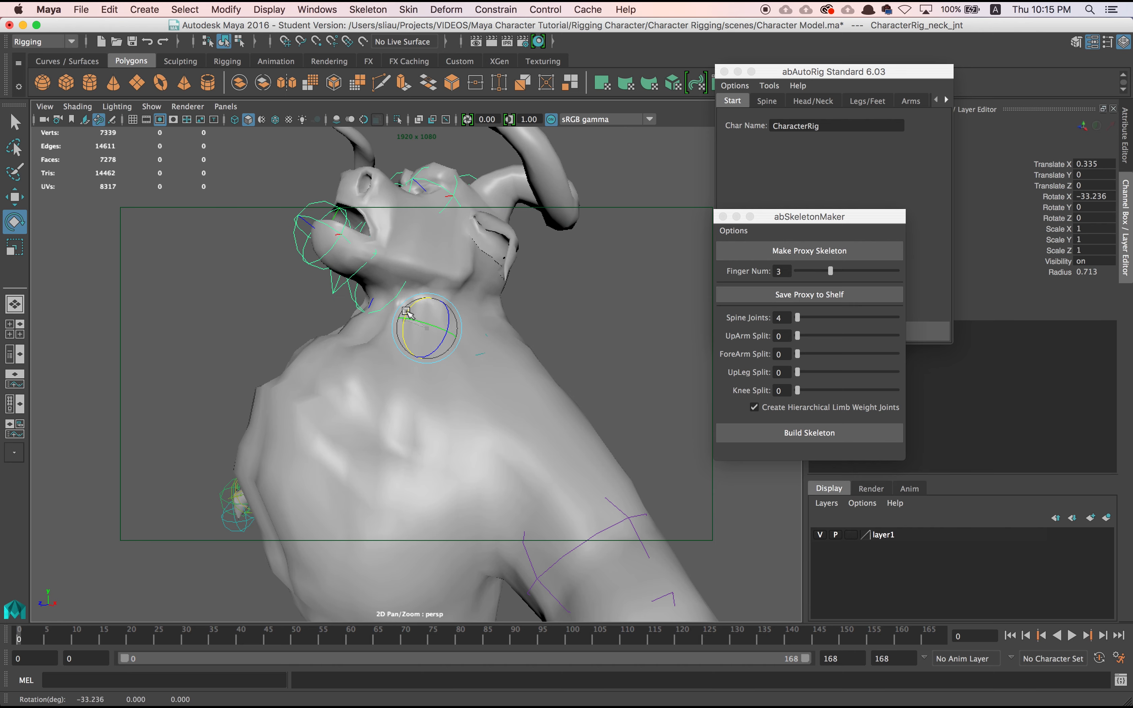
key(super+z)
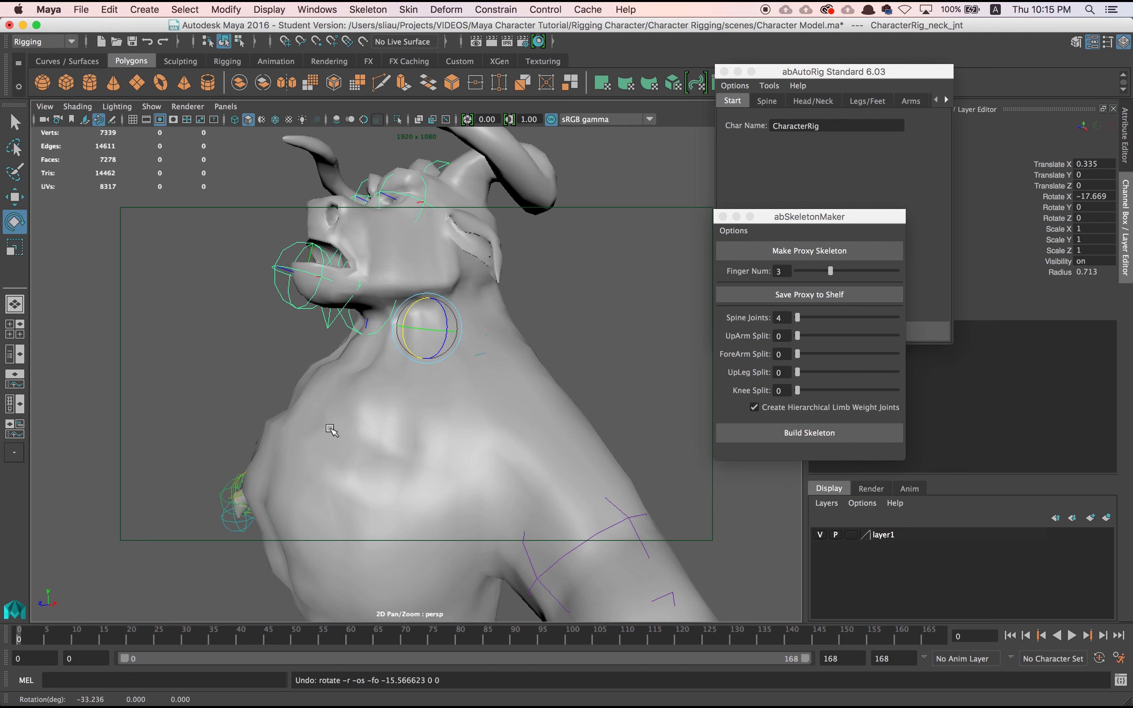
key(super+z)
alt+drag(393, 367, 414, 313)
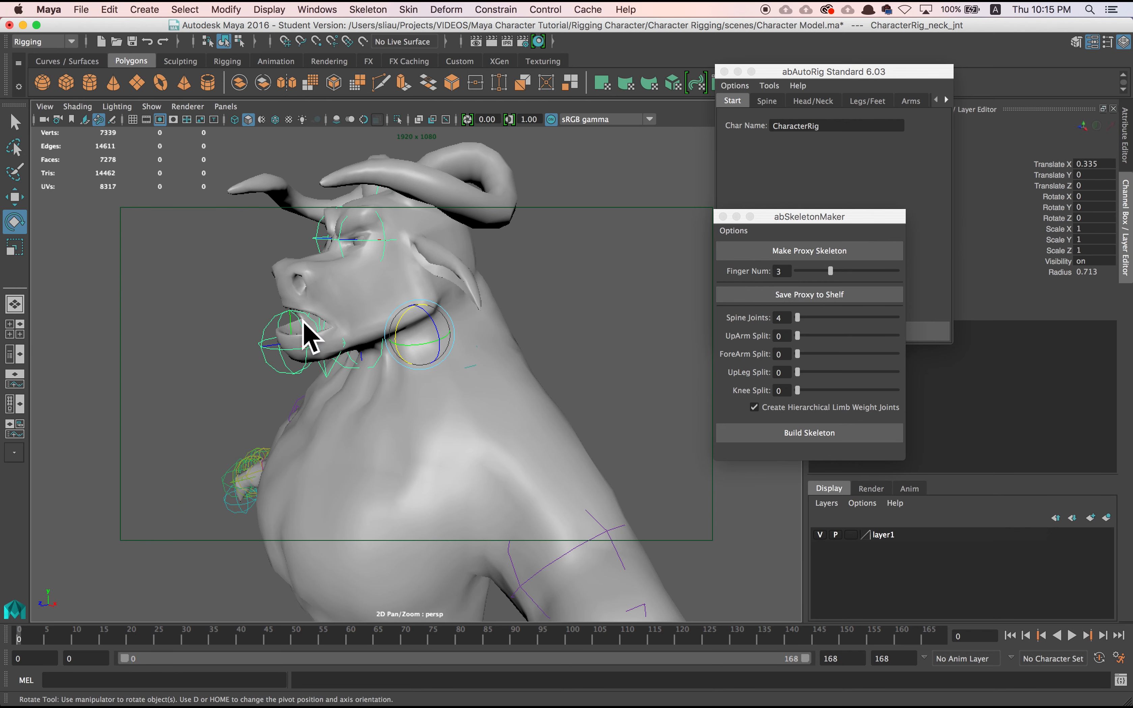
Move the abSkeletonMaker and abAutoRig Standard windows aside so they no longer cover the viewport.
alt+drag(407, 368, 345, 328)
alt+middle_drag(469, 394, 507, 400)
alt+right_drag(515, 397, 534, 372)
alt+drag(534, 372, 513, 376)
drag(776, 224, 915, 436)
drag(842, 71, 987, 147)
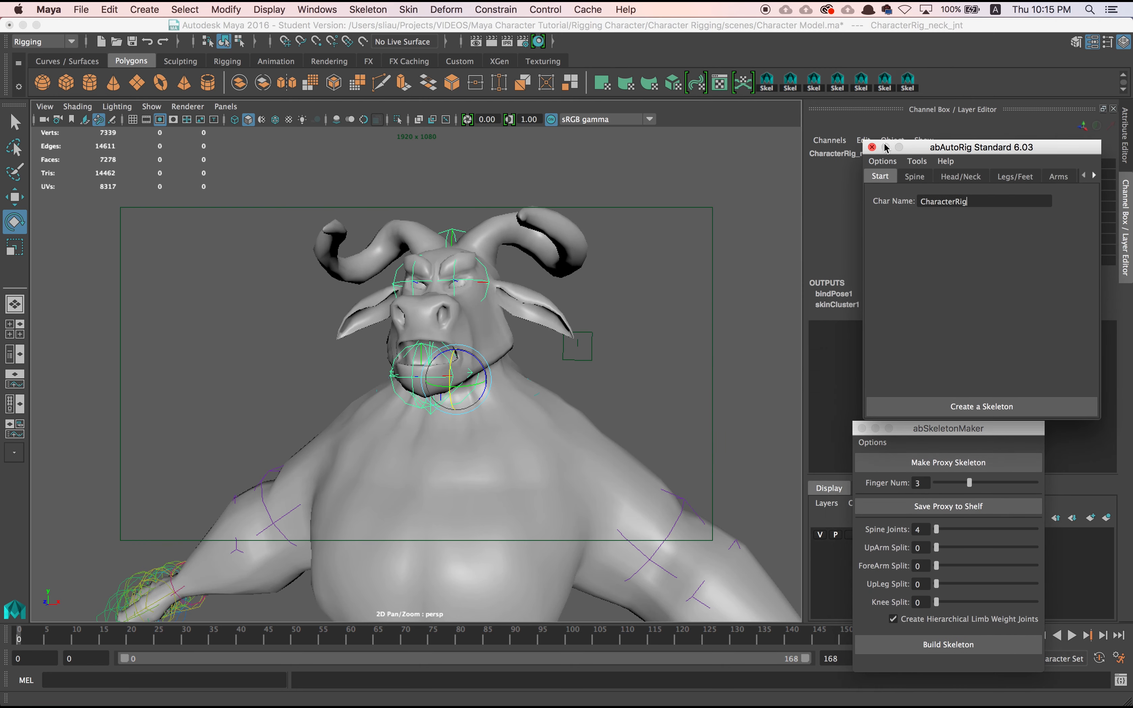
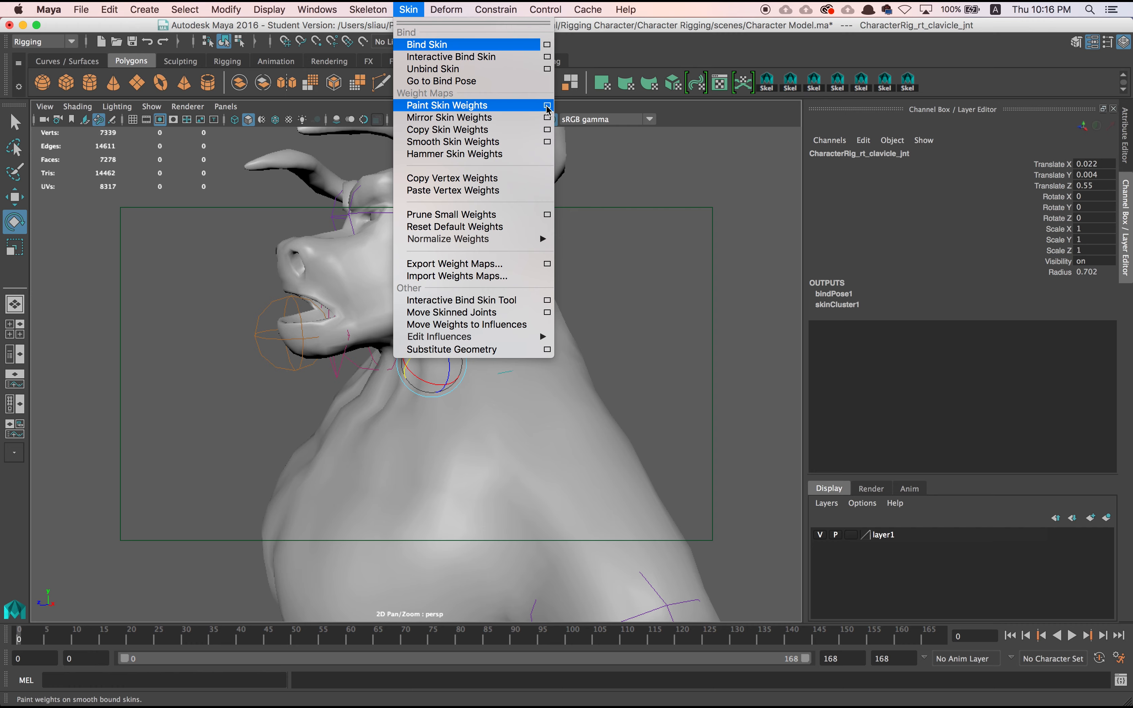
Open the Paint Skin Weights Tool settings and go through the spine and head influences to CharacterRig_jaw_a_jnt.
click(547, 106)
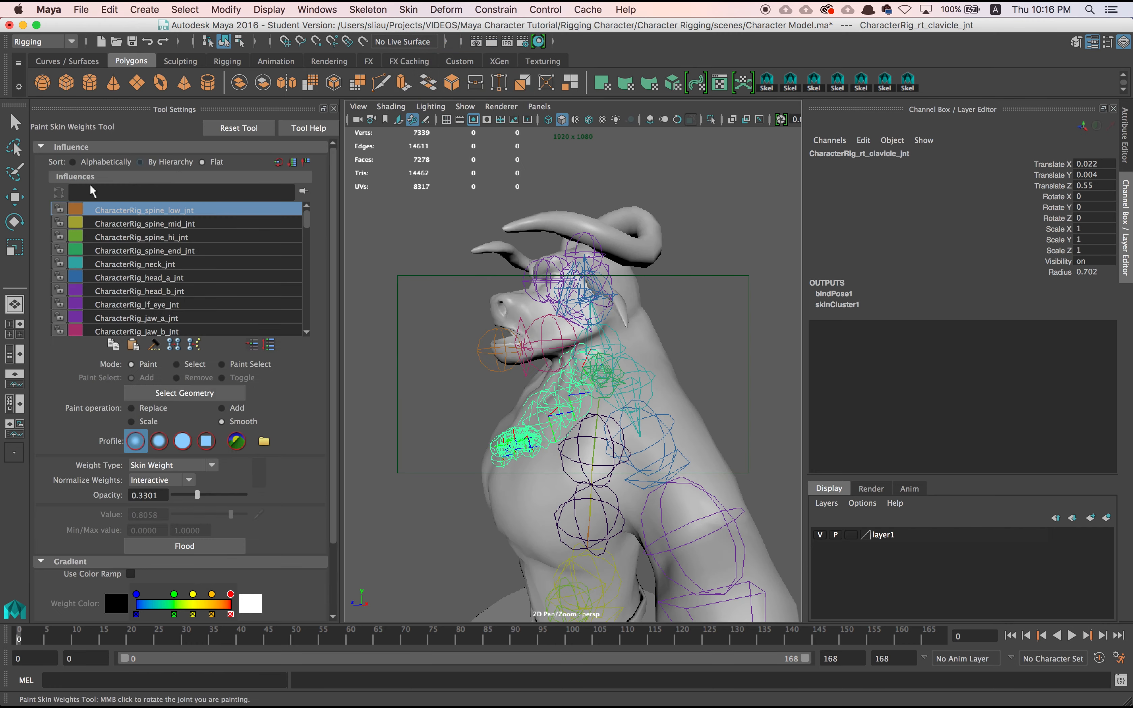
middle_drag(656, 374, 639, 347)
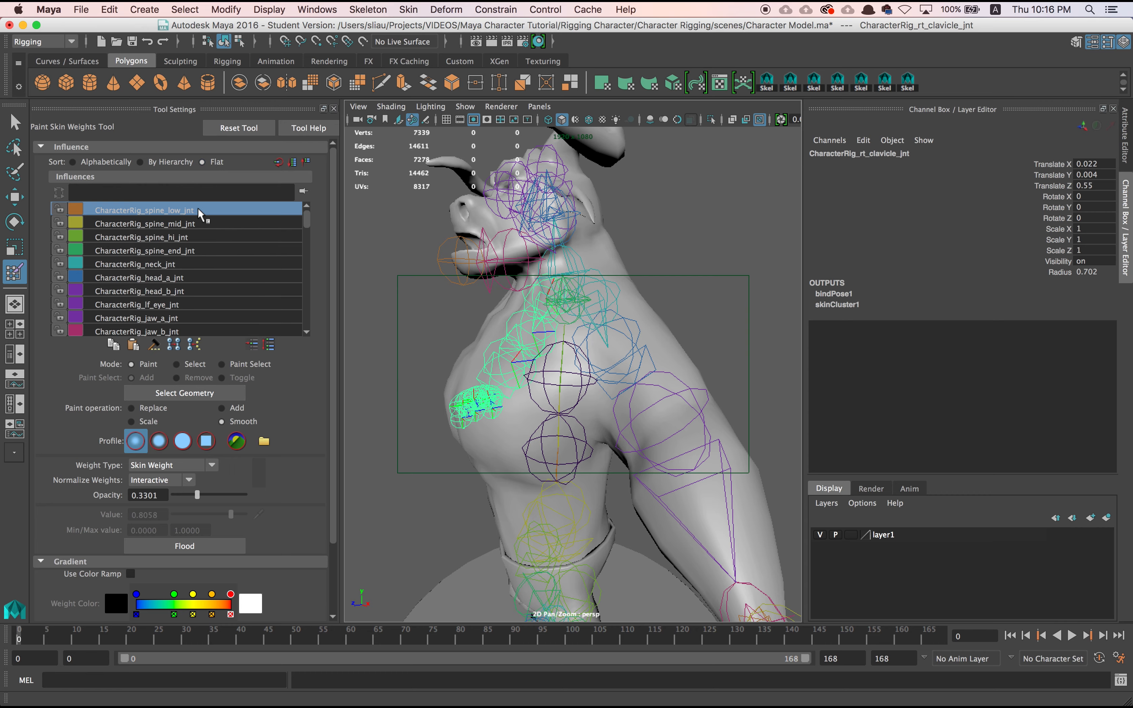
alt+drag(683, 319, 600, 351)
click(199, 224)
click(197, 252)
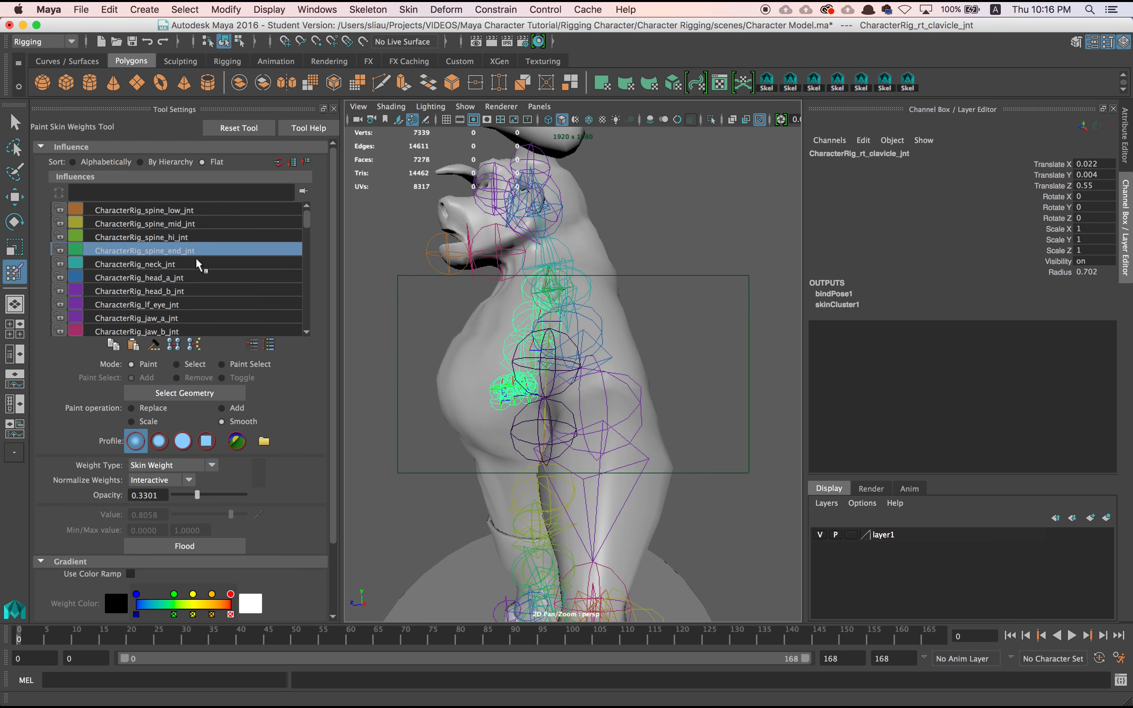
alt+drag(553, 300, 609, 288)
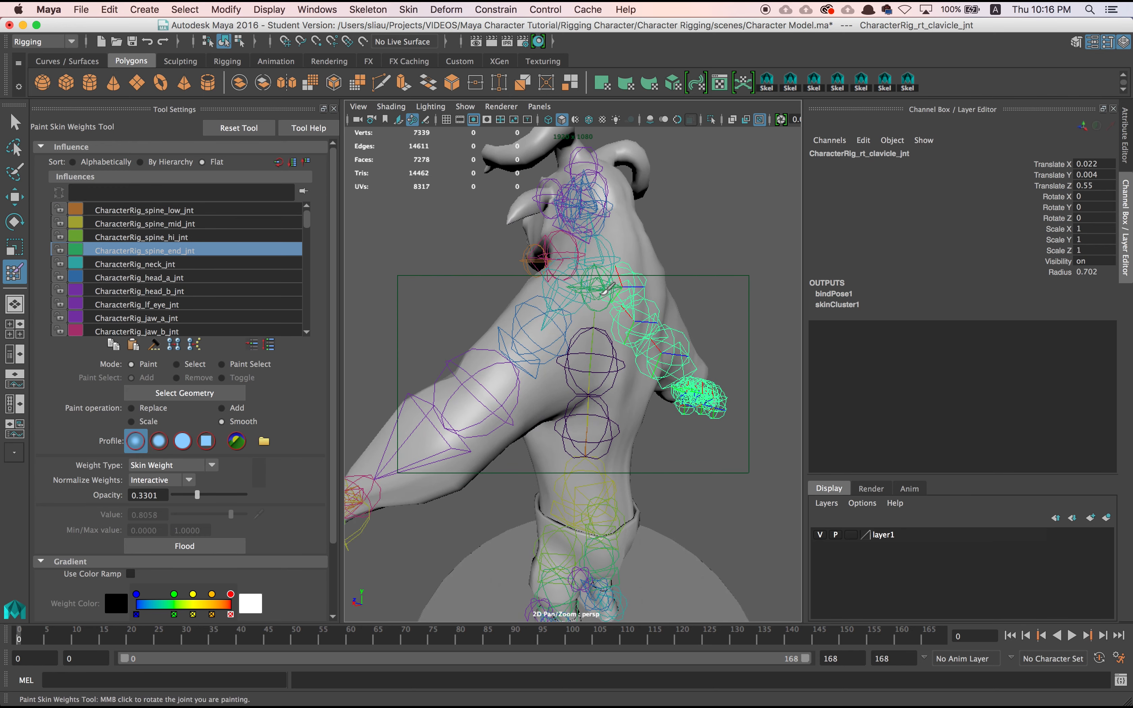
alt+drag(526, 347, 517, 389)
click(187, 286)
click(198, 319)
alt+drag(698, 300, 630, 311)
scroll(568, 368, down, 8)
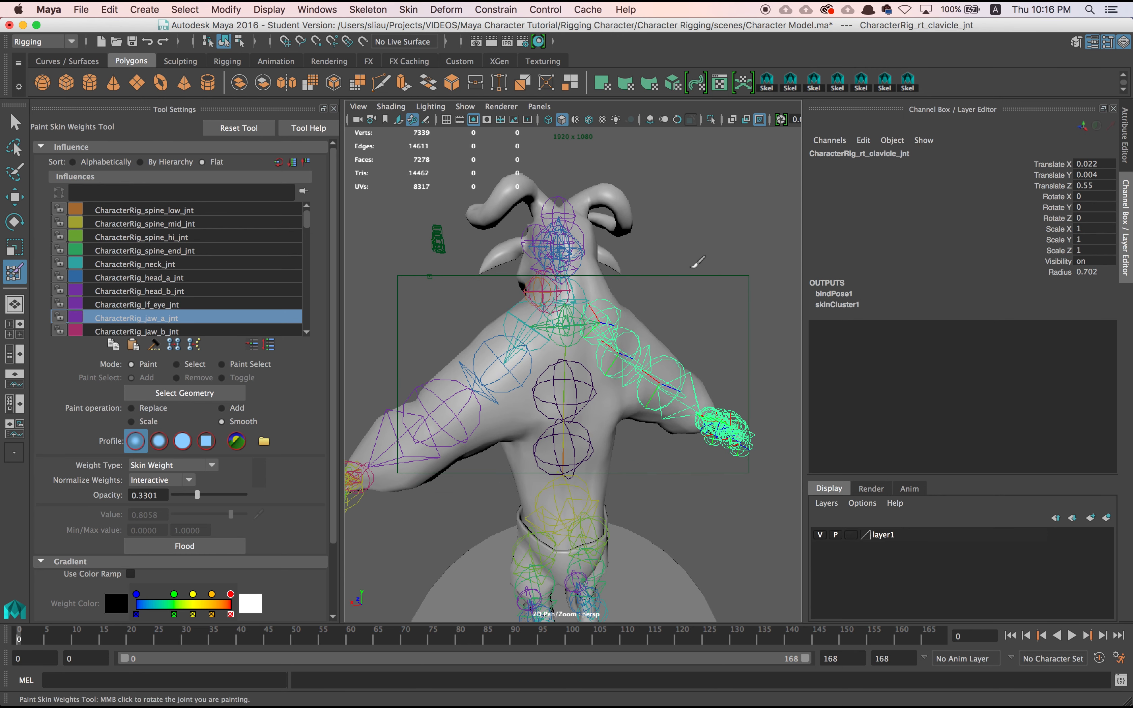
Select CharacterMesh with the Select Tool and activate the Paint Skin Weights Tool on it.
click(14, 128)
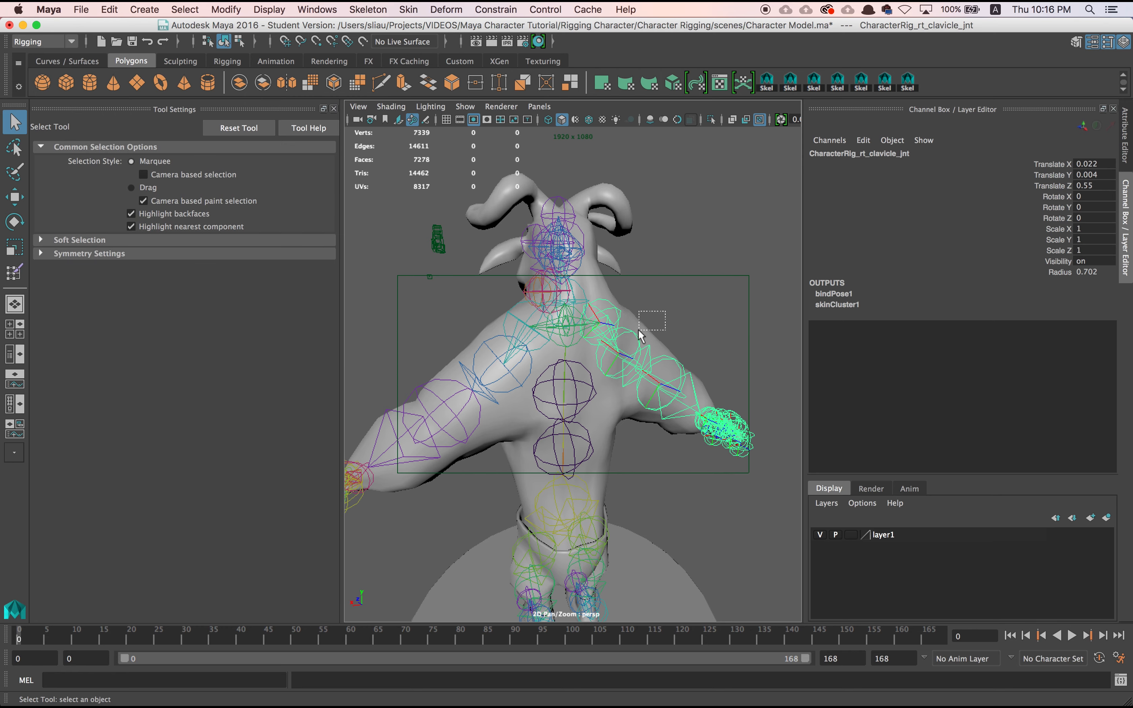
drag(665, 311, 668, 365)
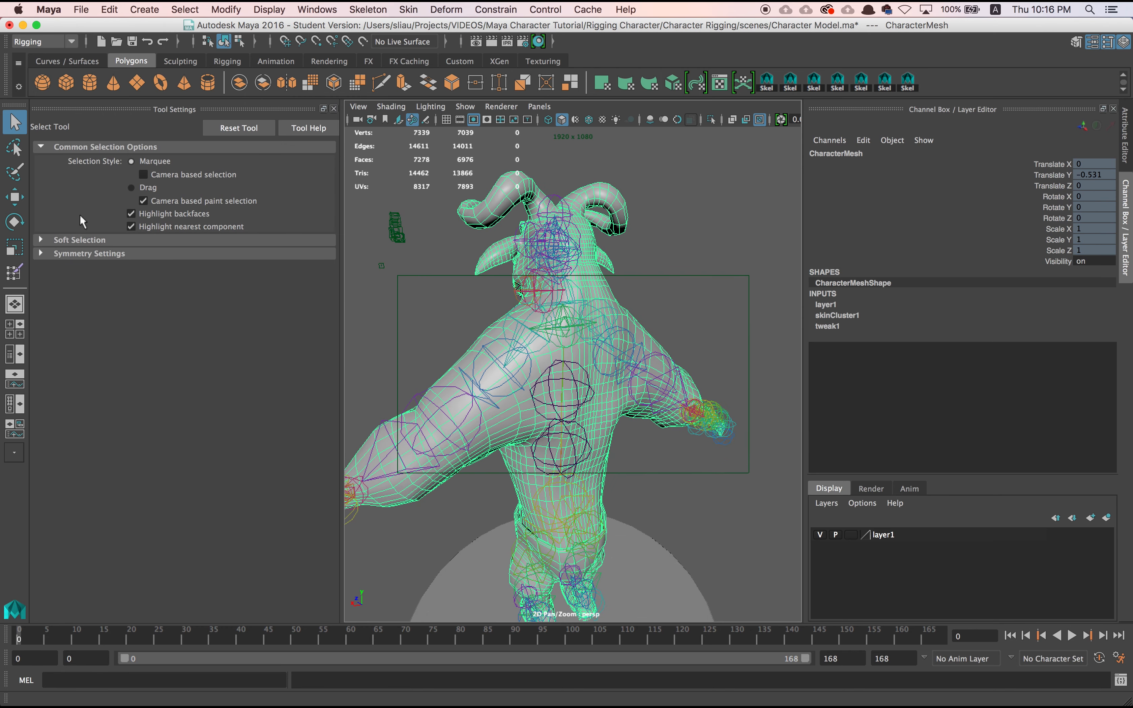
click(16, 275)
alt+drag(634, 301, 749, 307)
alt+right_drag(621, 275, 616, 305)
mouse_move(616, 307)
alt+mouse_down()
mouse_move(580, 317)
mouse_move(623, 328)
alt+mouse_up()
alt+right_drag(622, 328, 633, 323)
mouse_move(630, 323)
alt+mouse_down()
mouse_move(609, 335)
mouse_move(617, 340)
alt+mouse_up()
mouse_move(617, 340)
alt+right_down()
mouse_move(627, 359)
mouse_move(627, 314)
mouse_move(630, 341)
alt+right_up()
alt+middle_drag(605, 337, 608, 199)
Return to the Select Tool, reselect CharacterMesh, and restart Paint Skin Weights with CharacterRig_jaw_a_jnt as the active influence.
middle_click(628, 320)
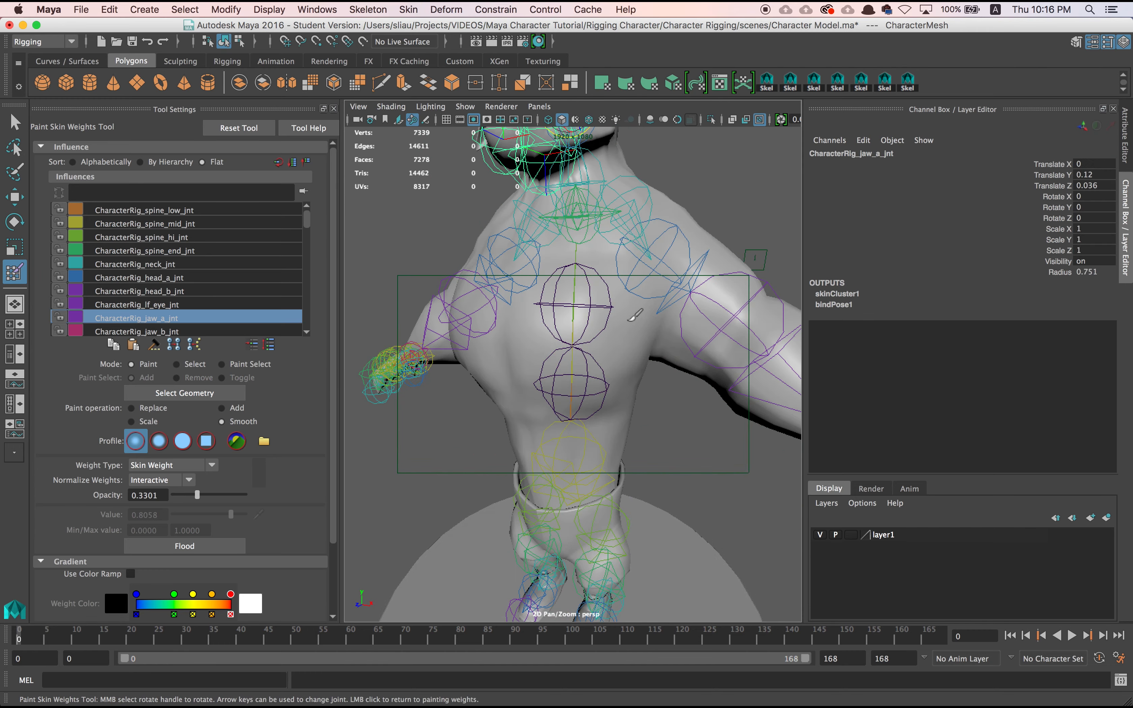
key(q)
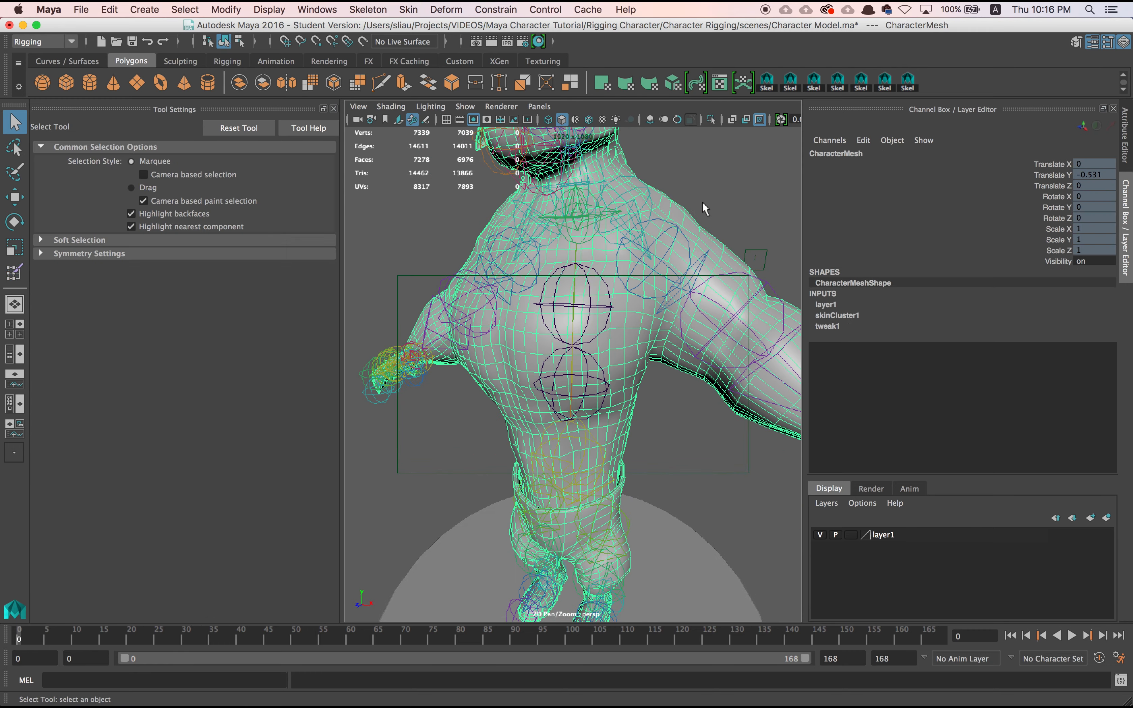
click(15, 271)
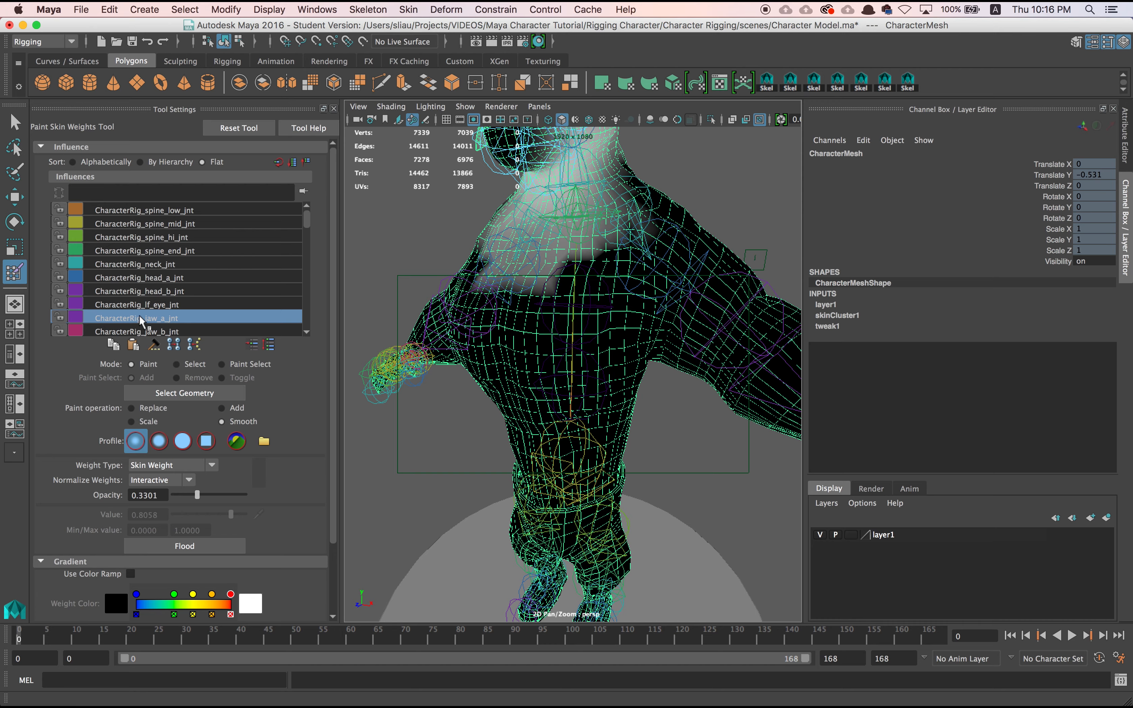
alt+middle_drag(540, 244, 533, 375)
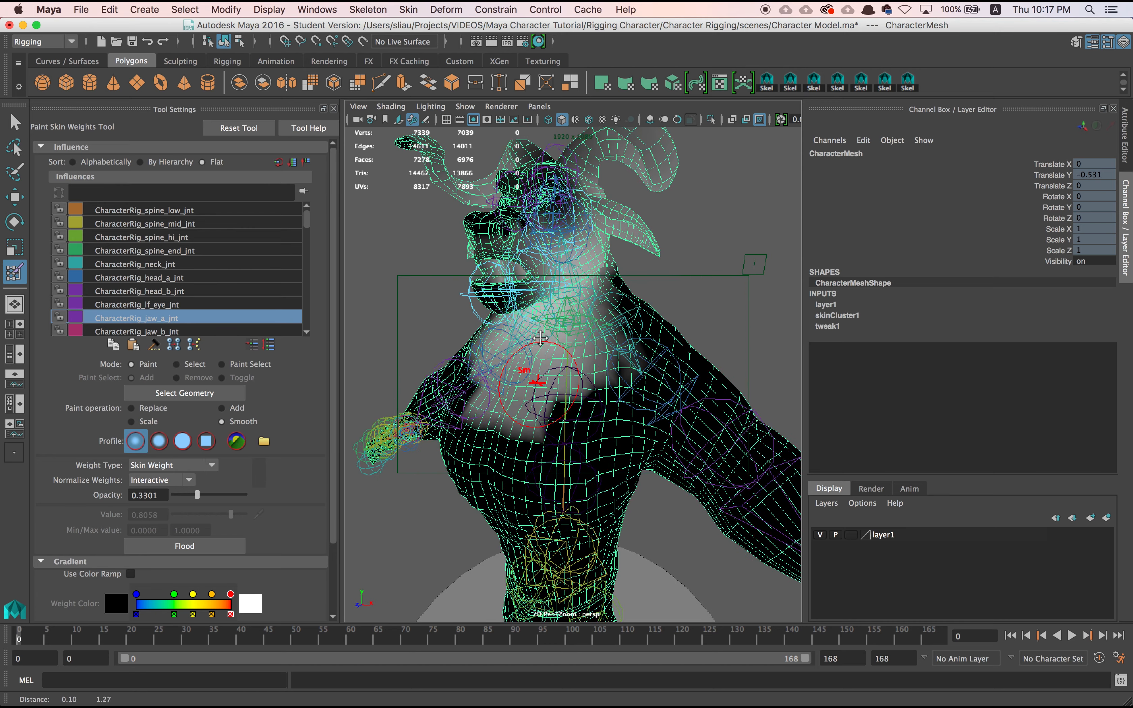
key(q)
click(658, 310)
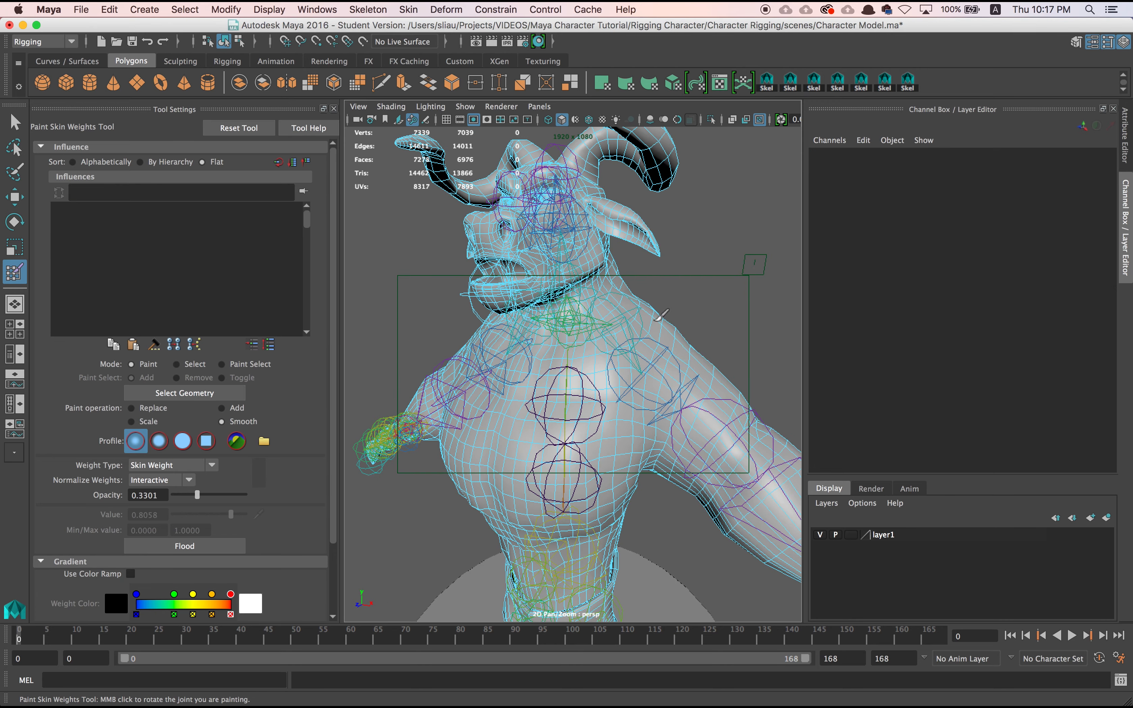
click(686, 359)
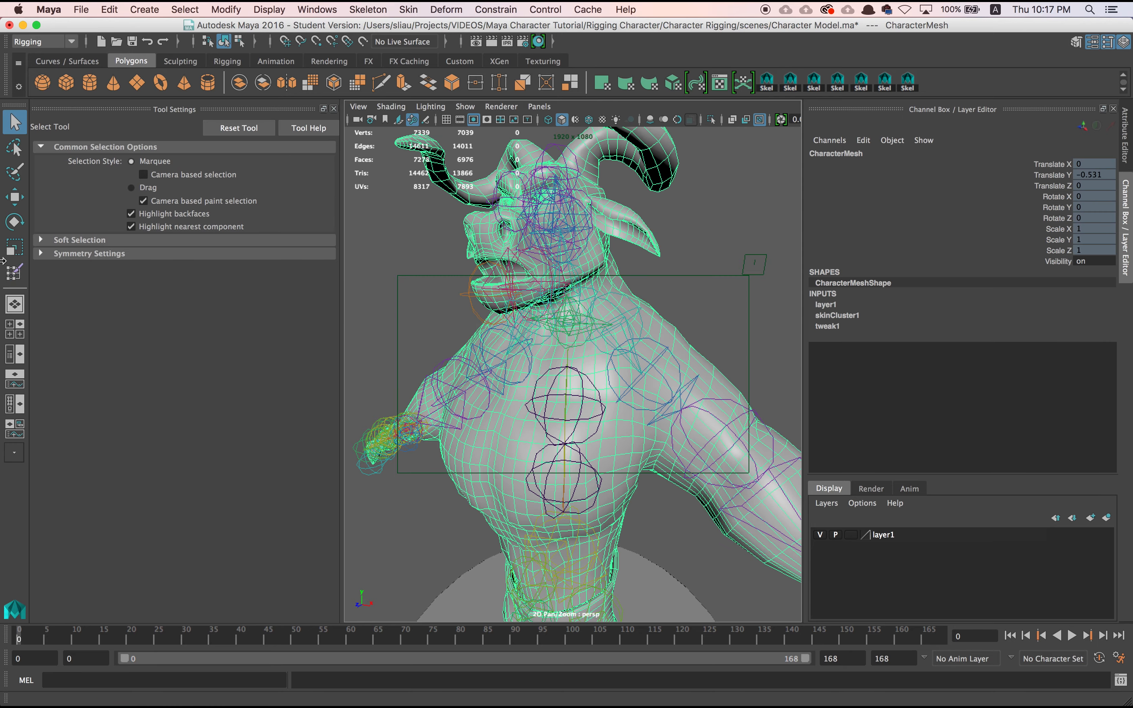
click(14, 272)
Examine the CharacterRig_jaw_a_jnt skin weights on the jaw, neck and chest from several angles.
alt+right_drag(600, 297, 597, 431)
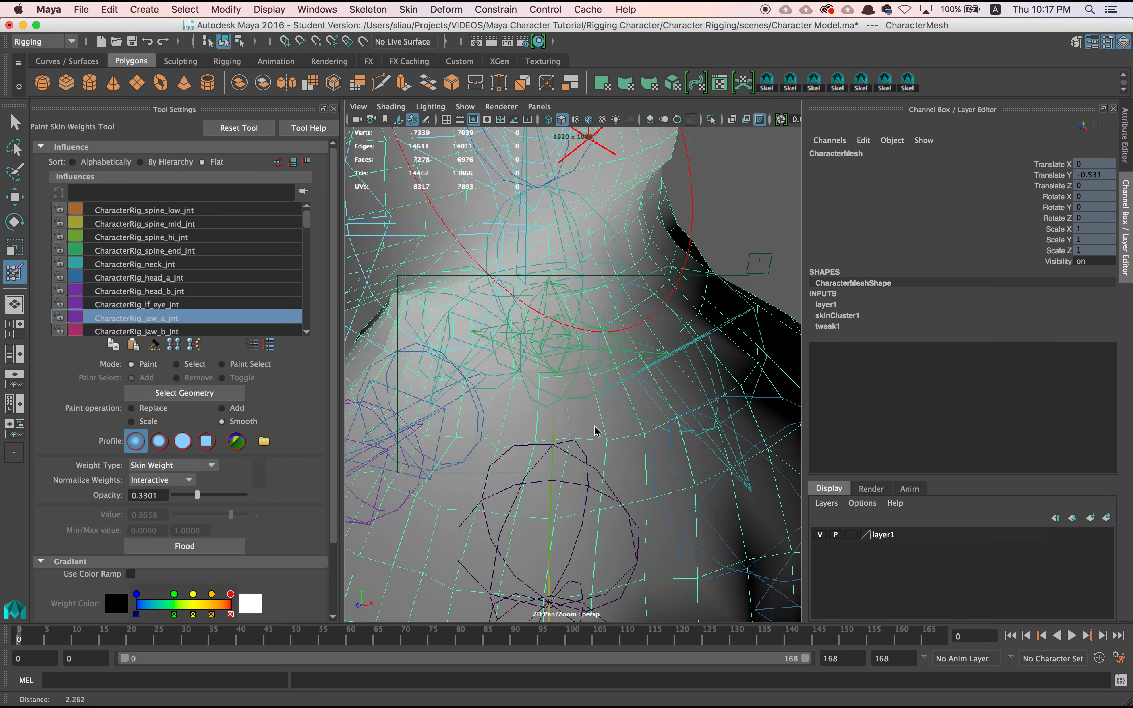
alt+drag(594, 417, 544, 425)
alt+right_drag(544, 424, 529, 356)
alt+middle_drag(539, 262, 556, 317)
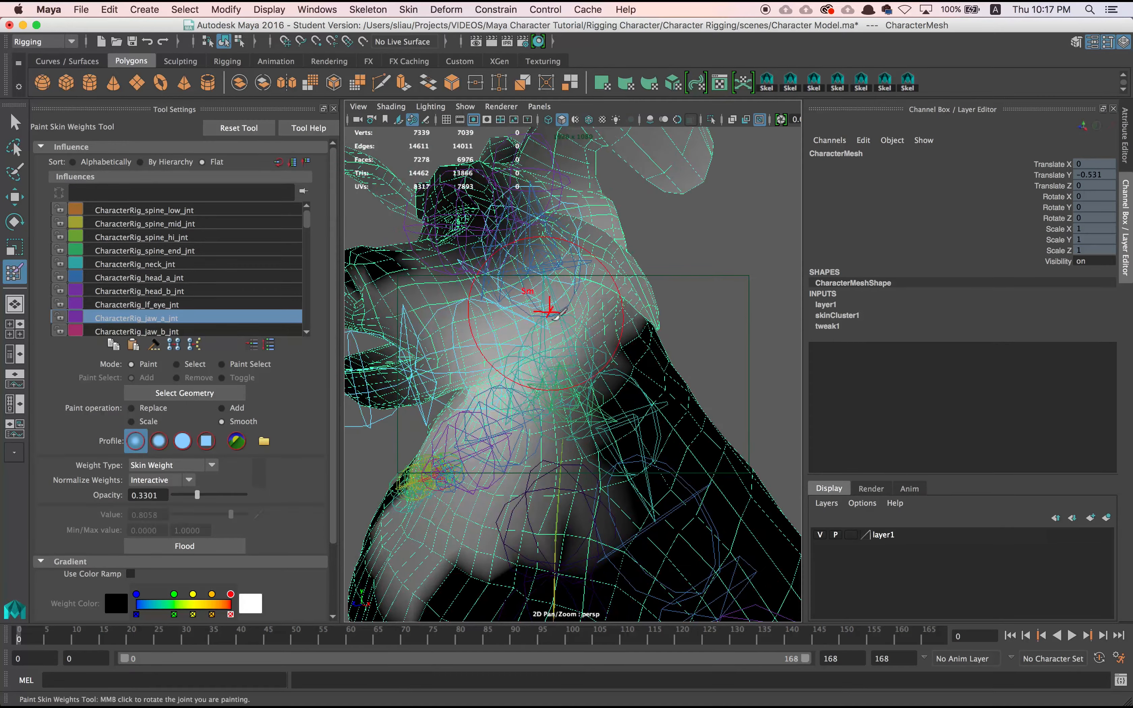
alt+right_drag(603, 386, 661, 302)
alt+drag(661, 302, 622, 320)
alt+right_drag(622, 320, 606, 367)
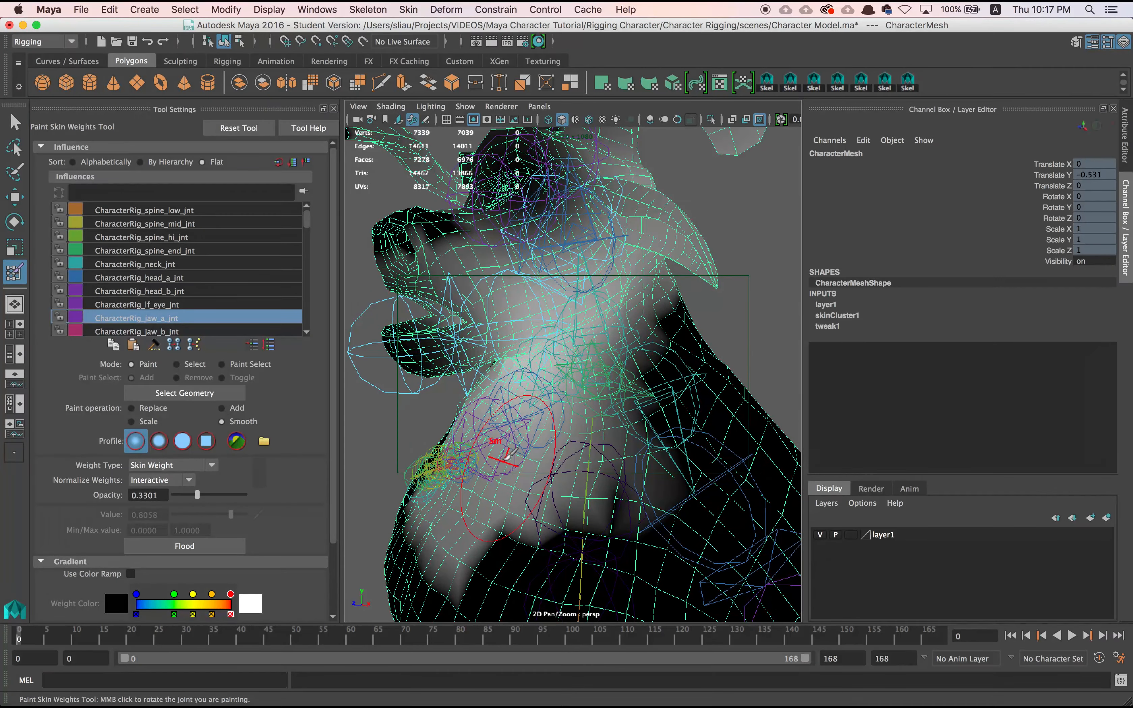
alt+drag(606, 366, 581, 403)
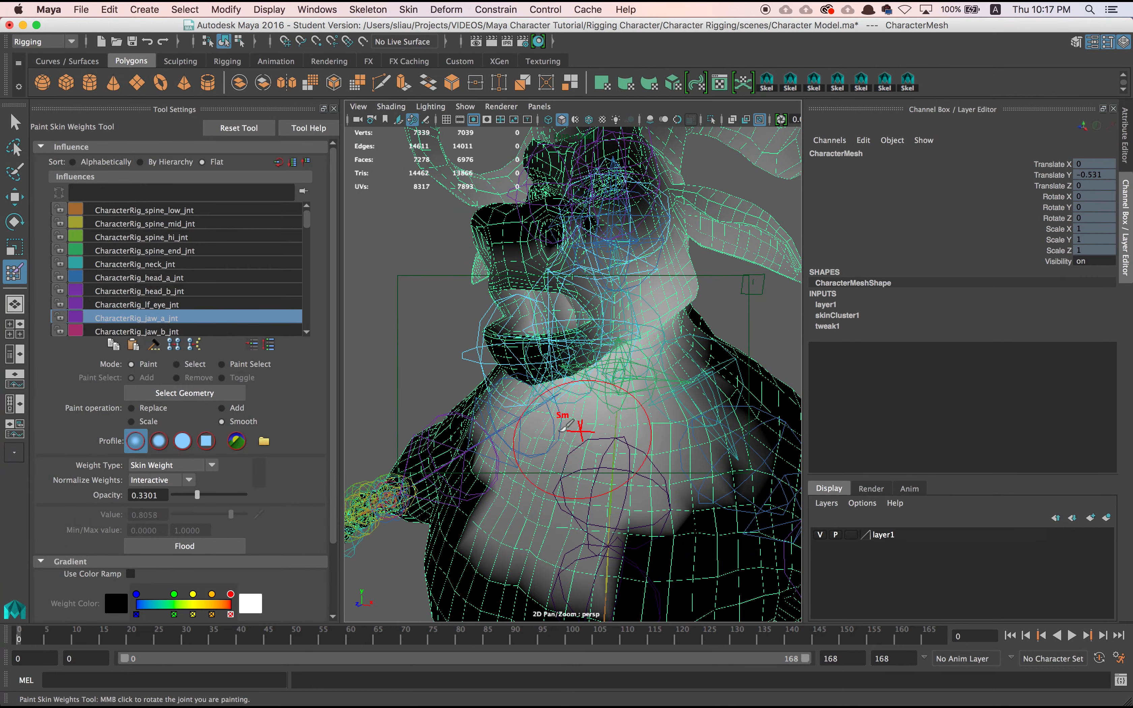
alt+middle_drag(656, 506, 572, 354)
alt+right_drag(572, 355, 597, 390)
alt+middle_drag(598, 390, 620, 477)
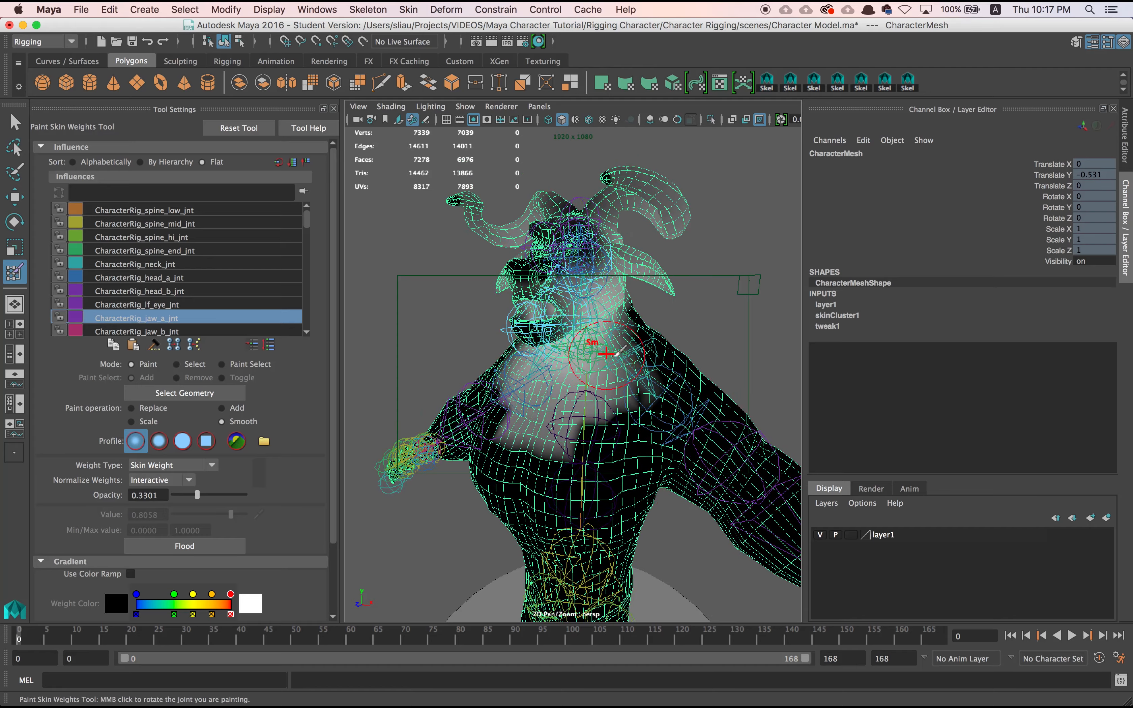
alt+drag(609, 319, 543, 356)
alt+right_drag(543, 356, 539, 428)
alt+drag(539, 429, 487, 222)
alt+right_drag(526, 433, 522, 380)
alt+drag(522, 379, 518, 445)
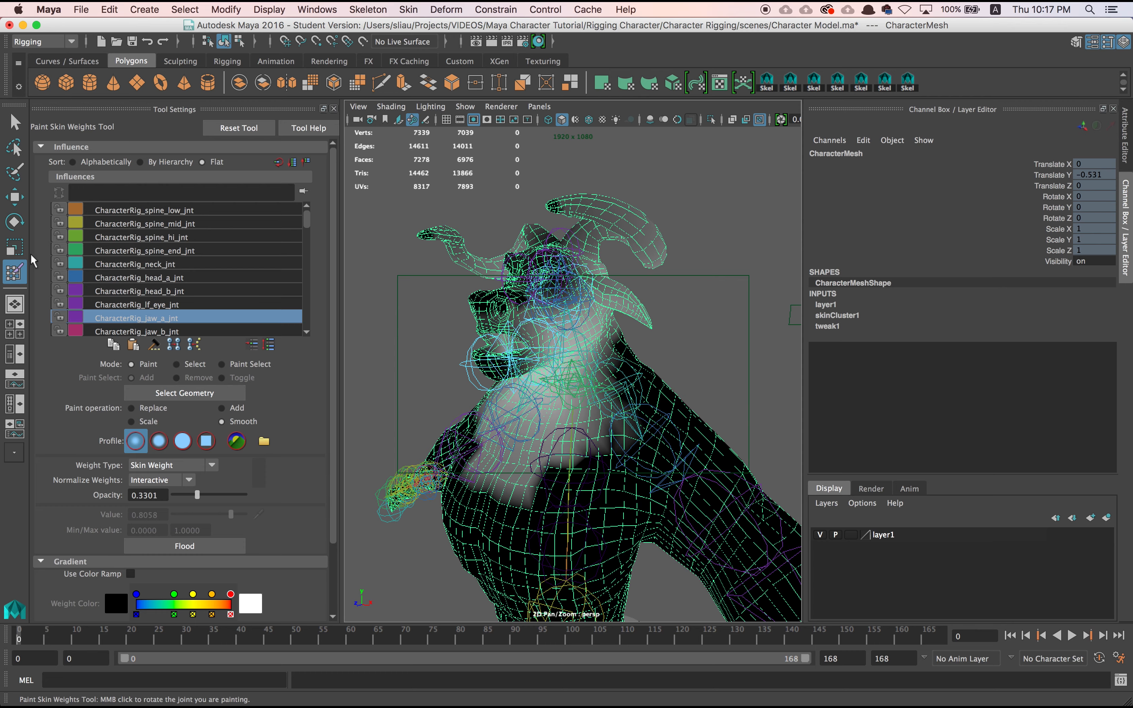
alt+drag(575, 349, 584, 332)
Compare the weight maps of the CharacterRig_head_a_jnt, CharacterRig_neck_jnt and CharacterRig_jaw_a_jnt influences.
click(178, 280)
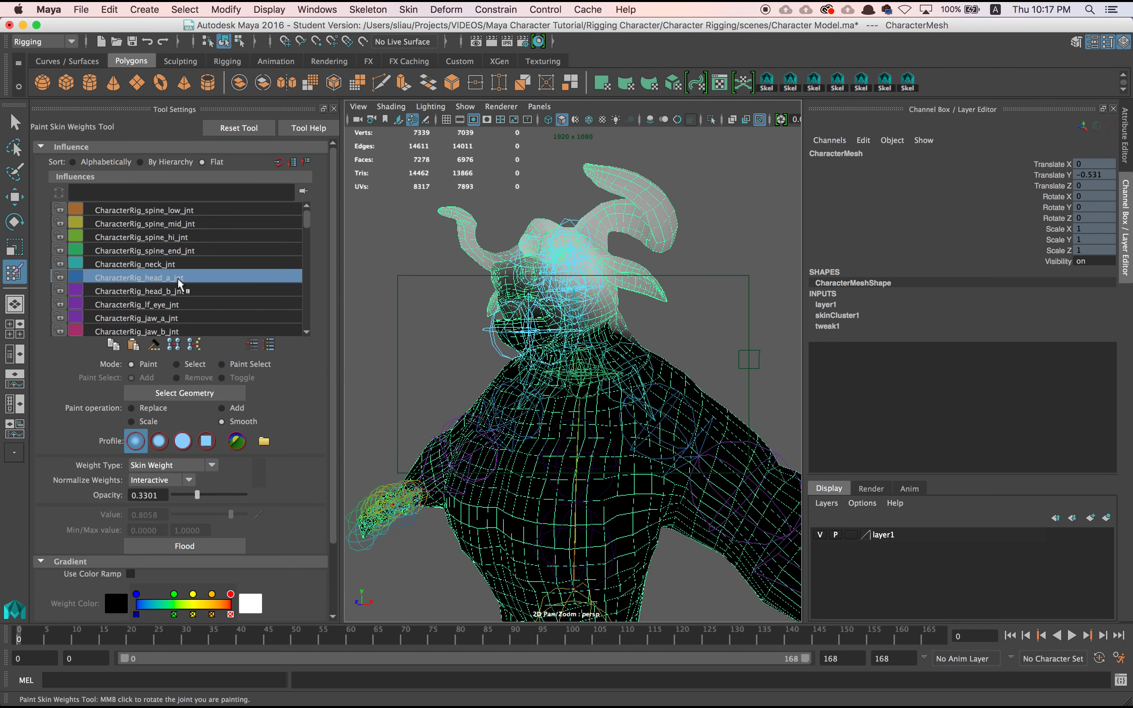
click(191, 264)
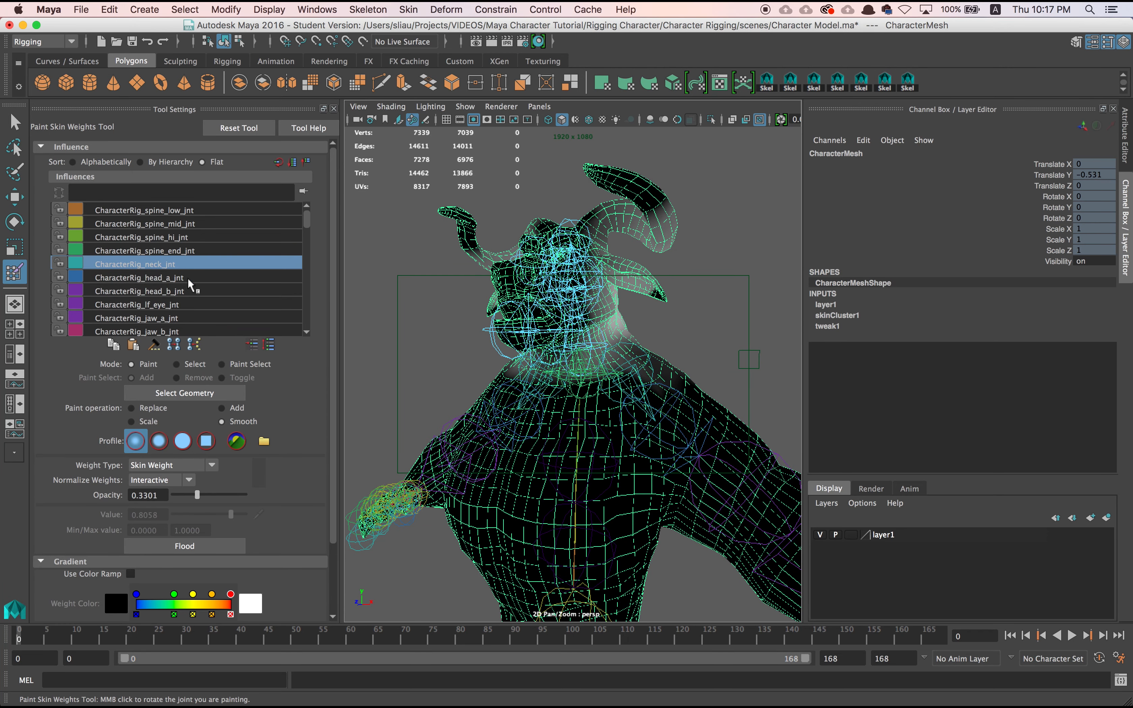
click(183, 317)
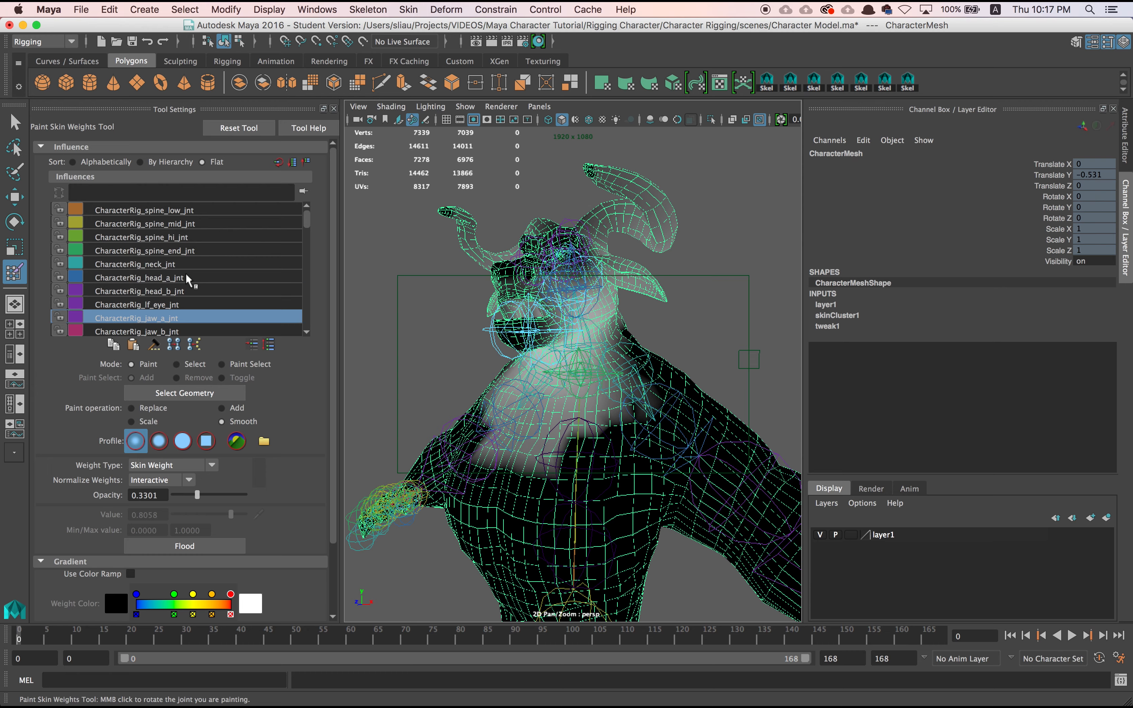
click(186, 274)
click(190, 265)
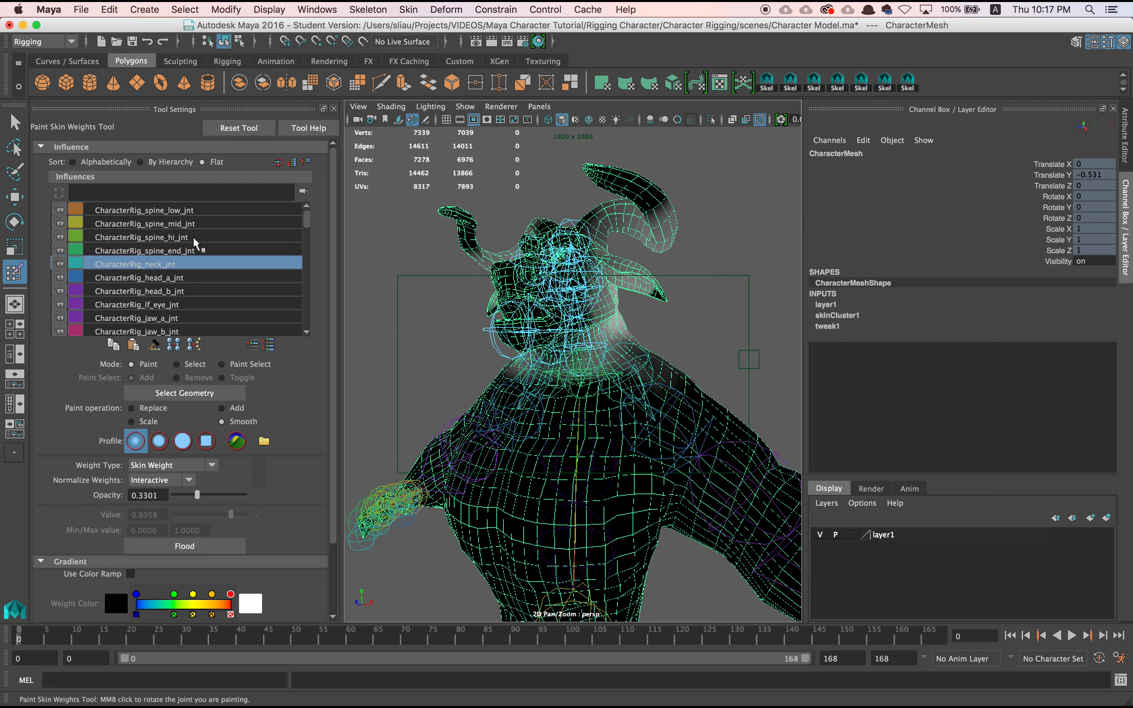
alt+middle_drag(543, 361, 549, 360)
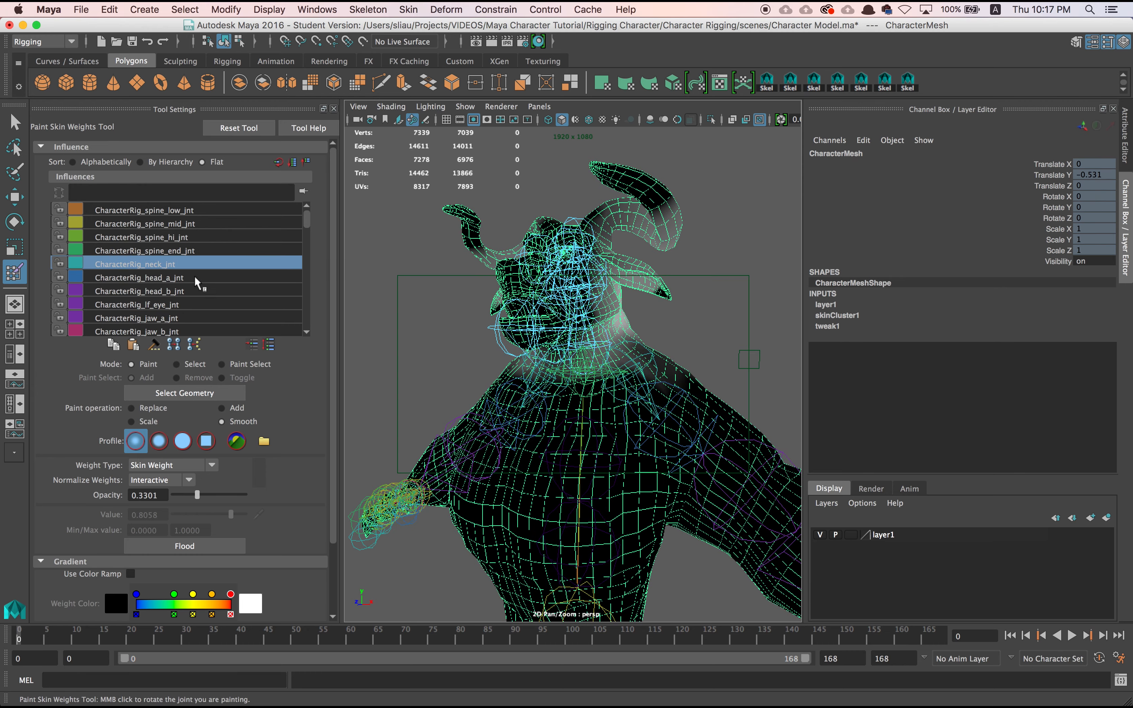
Check the CharacterRig_neck_jnt weights on the neck and shoulders against those of CharacterRig_head_a_jnt.
click(188, 279)
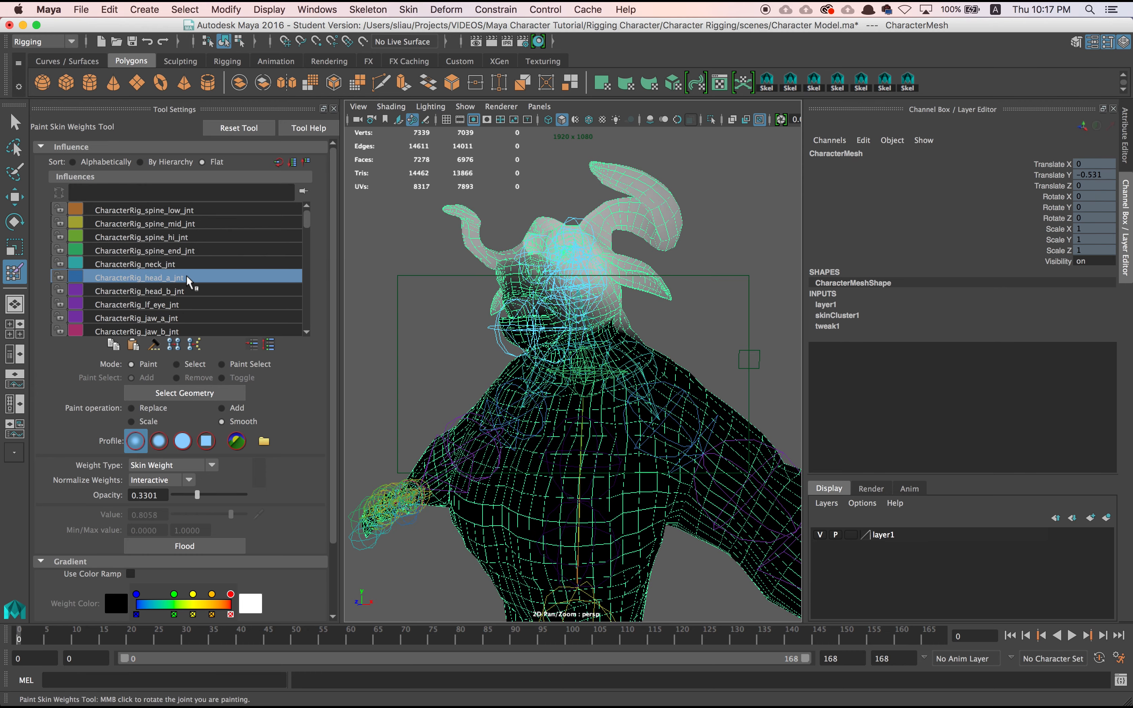
click(191, 266)
alt+drag(647, 329, 613, 340)
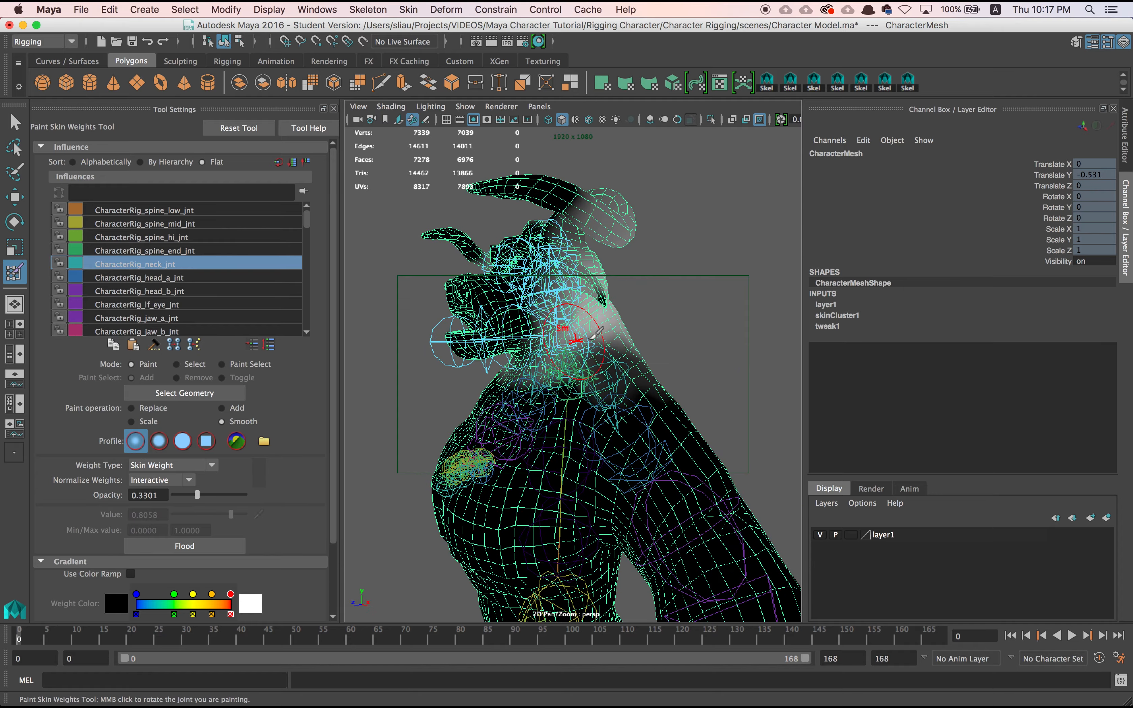
scroll(609, 365, up, 5)
mouse_move(606, 389)
alt+mouse_down()
mouse_move(627, 357)
mouse_move(598, 370)
alt+mouse_up()
Leave weight painting, select CharacterRig_neck_jnt and rotate it about -24.5 in X to test the neck deformation.
key(q)
click(762, 242)
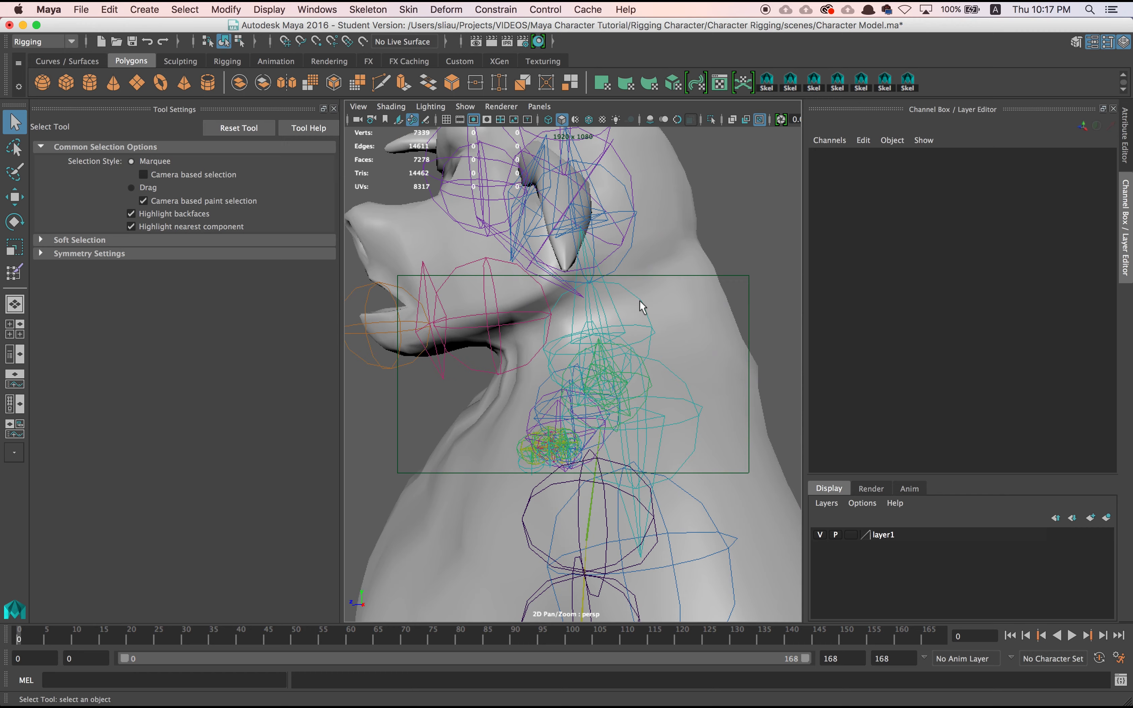
click(638, 300)
key(e)
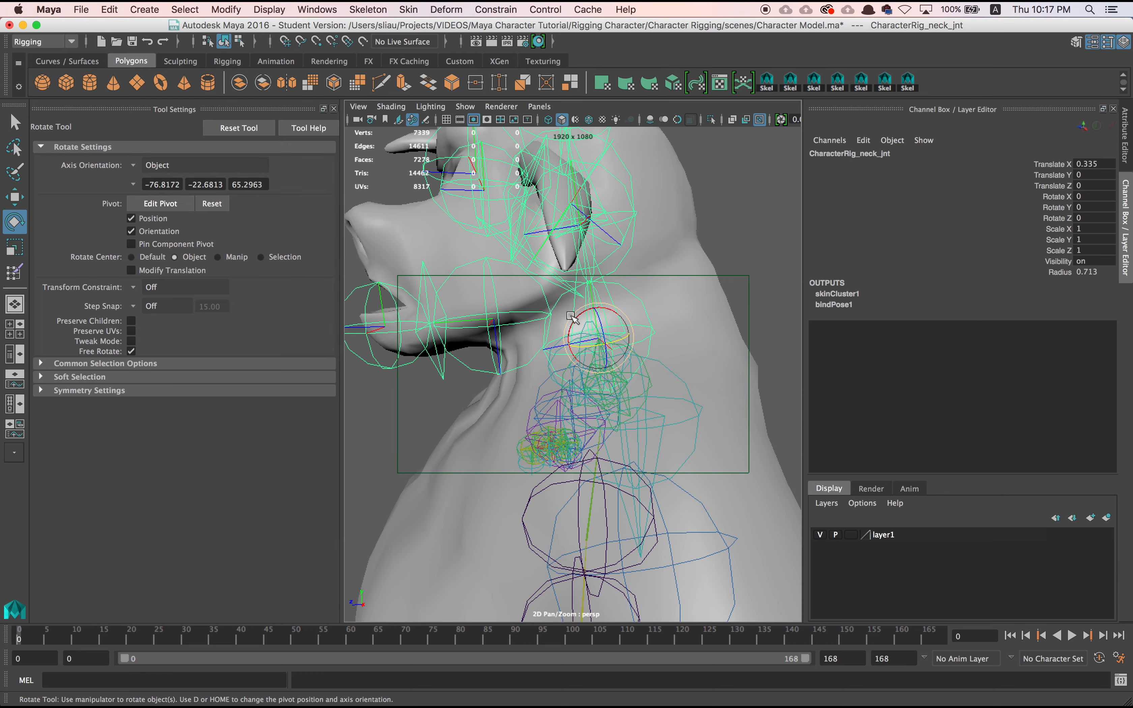
drag(576, 323, 596, 298)
alt+drag(686, 261, 546, 356)
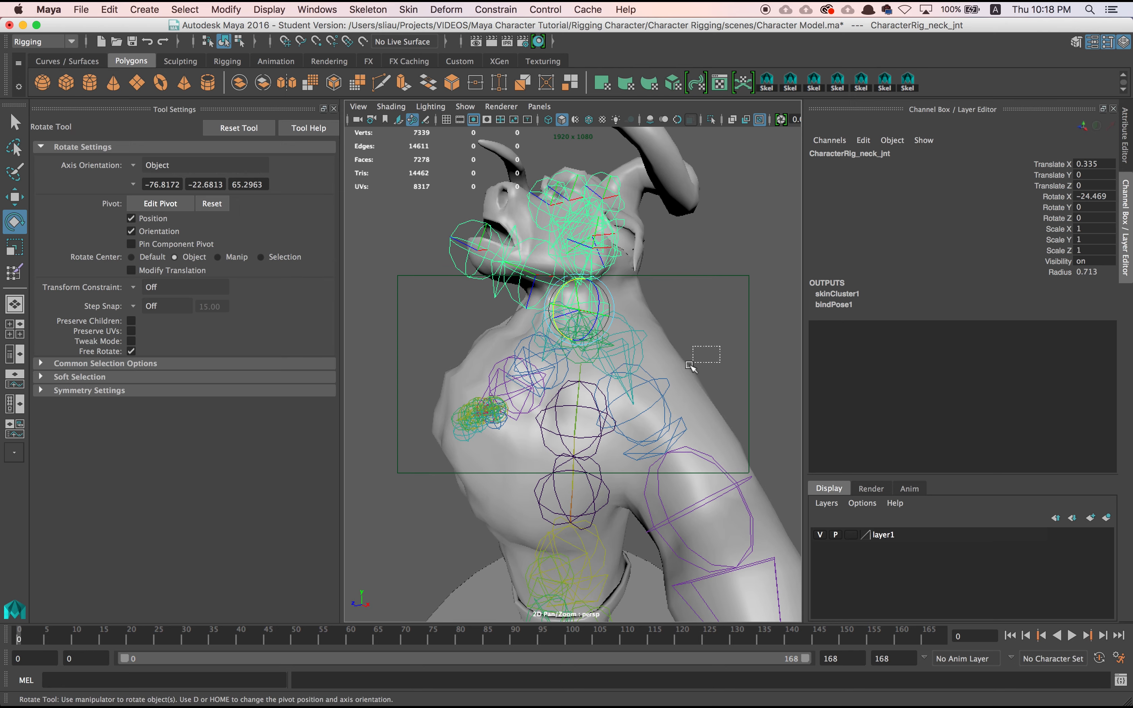
Select CharacterMesh, restart Paint Skin Weights on CharacterRig_neck_jnt and set the stroke's Radius(U) to 0.3.
click(678, 375)
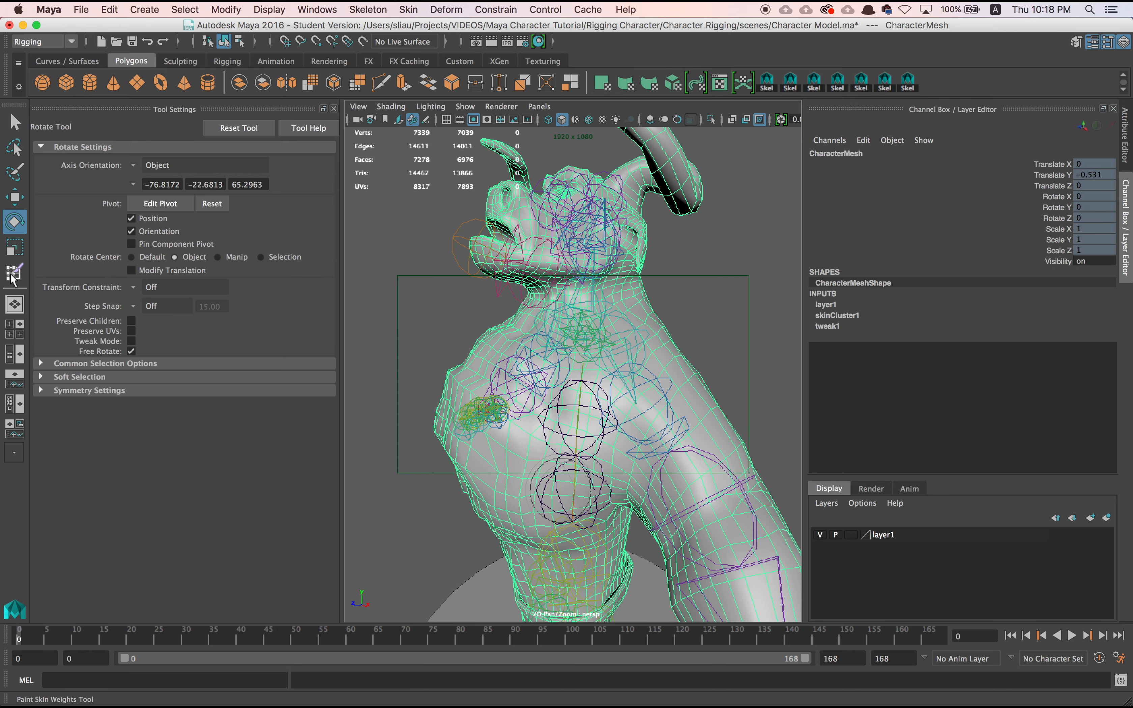
click(8, 276)
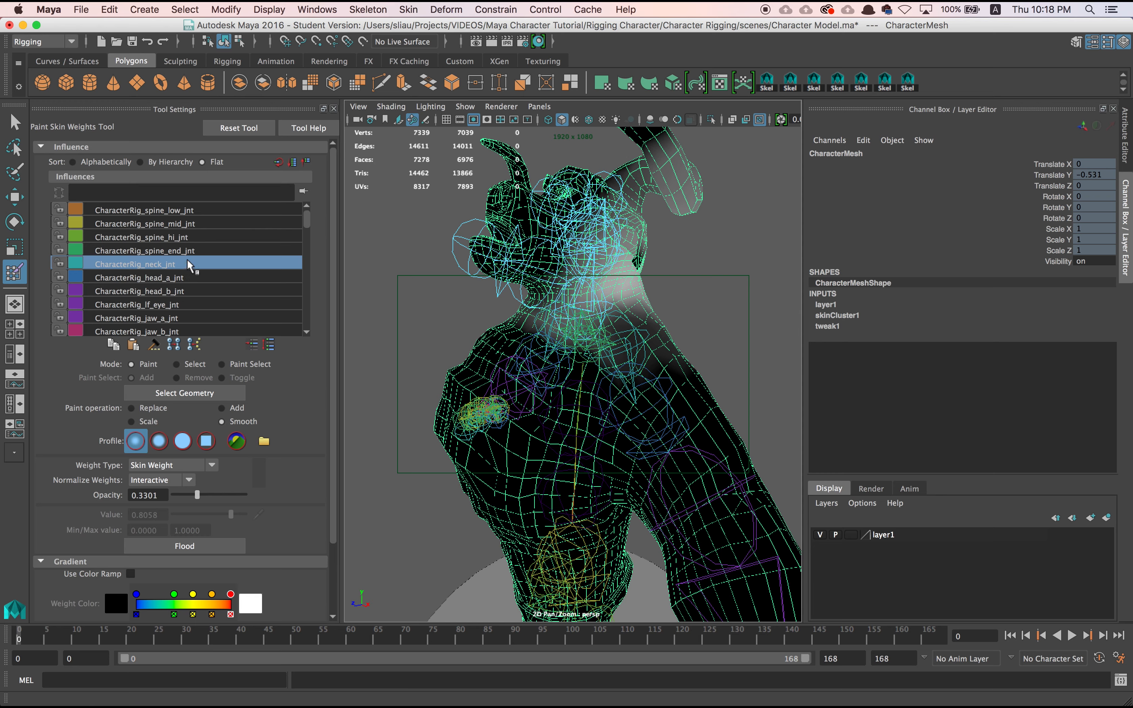
drag(333, 221, 341, 348)
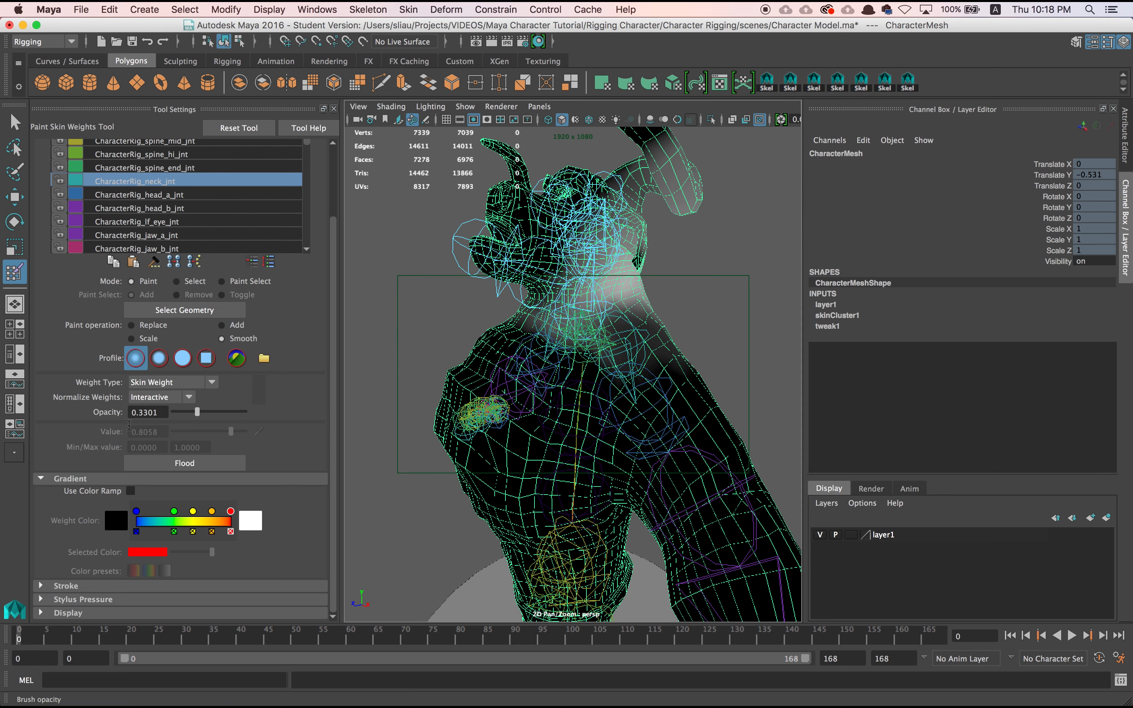
click(41, 586)
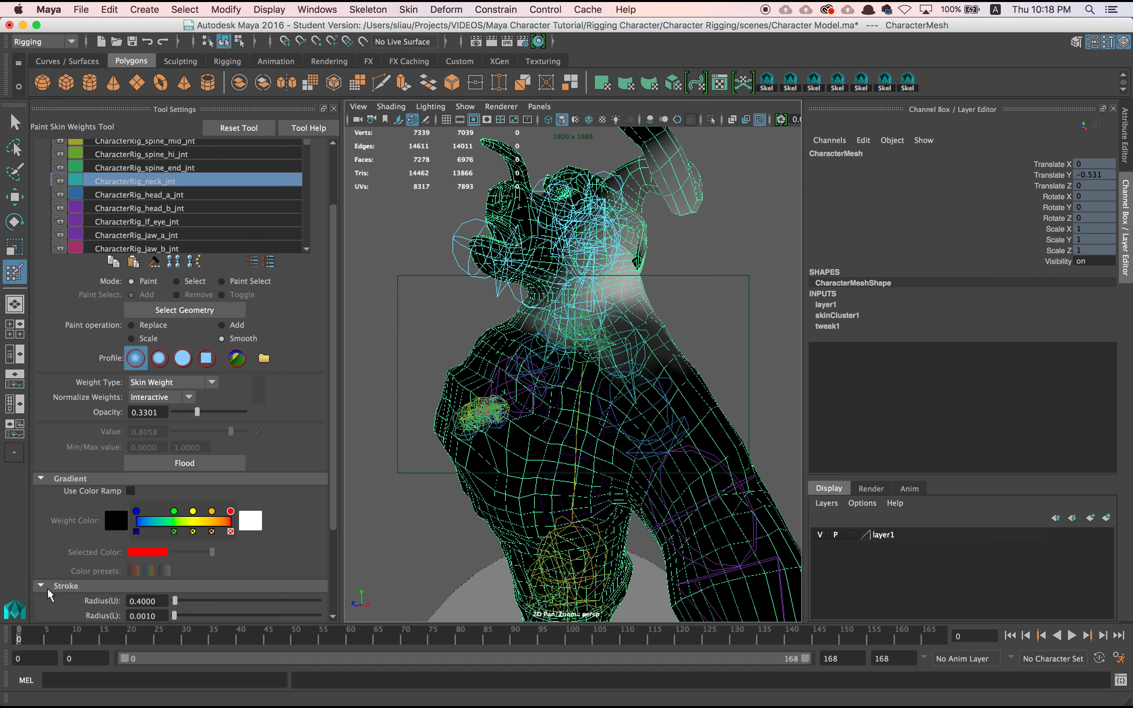
scroll(108, 512, down, 5)
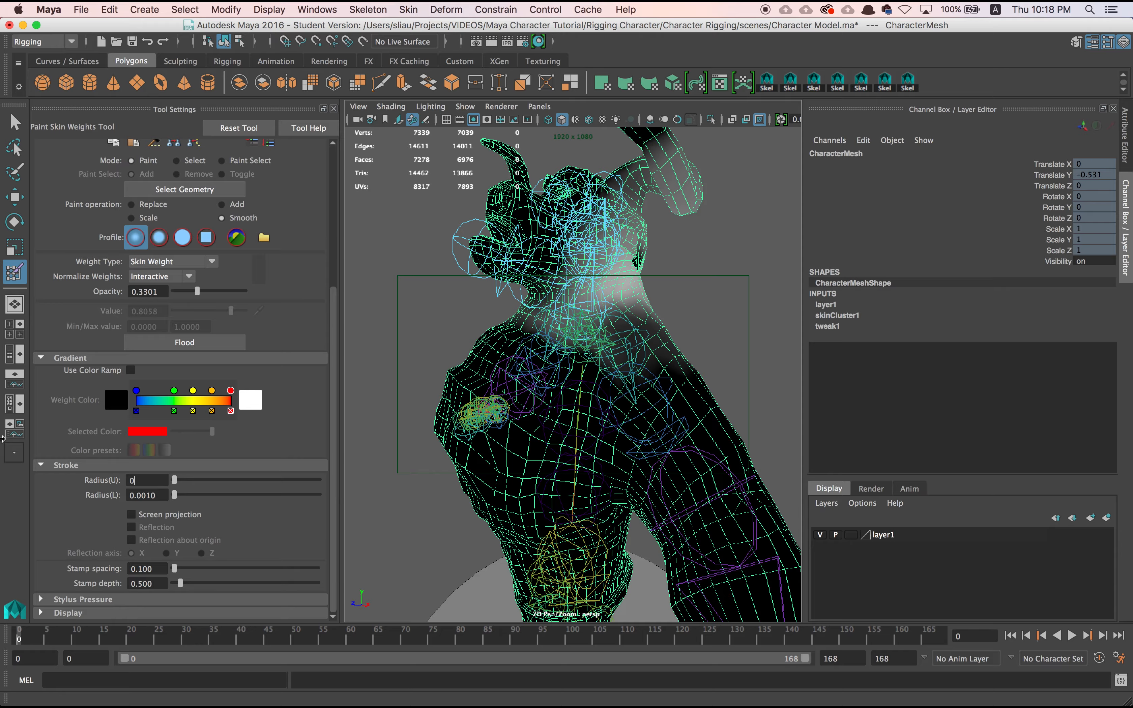
alt+drag(614, 330, 617, 329)
alt+right_drag(616, 330, 605, 386)
alt+drag(605, 386, 592, 411)
alt+right_drag(592, 412, 591, 346)
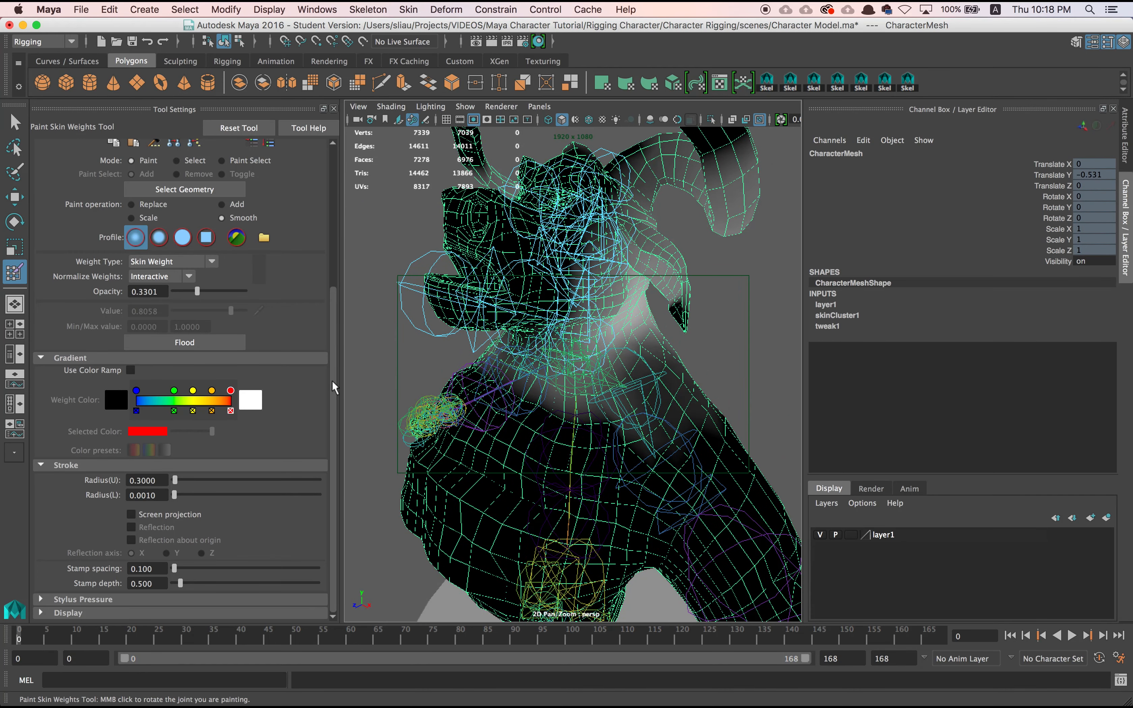
Switch the paint operation to Replace with a value of 0 and bring the neck and upper chest into view.
scroll(334, 387, up, 5)
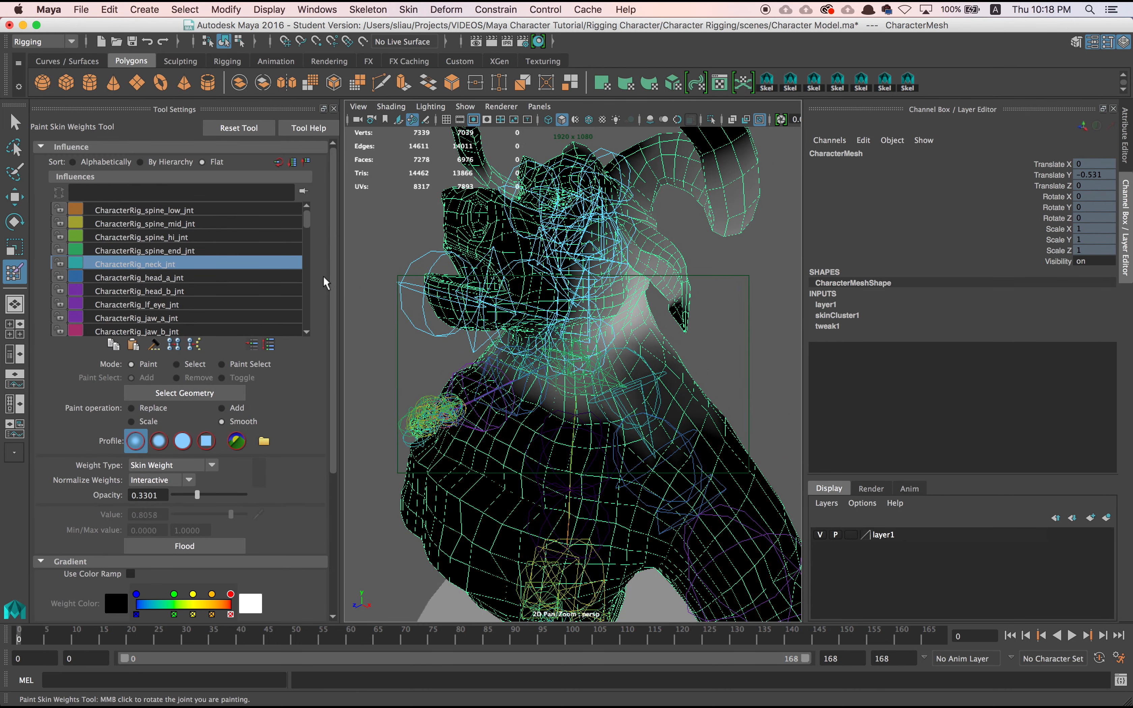
drag(336, 279, 328, 416)
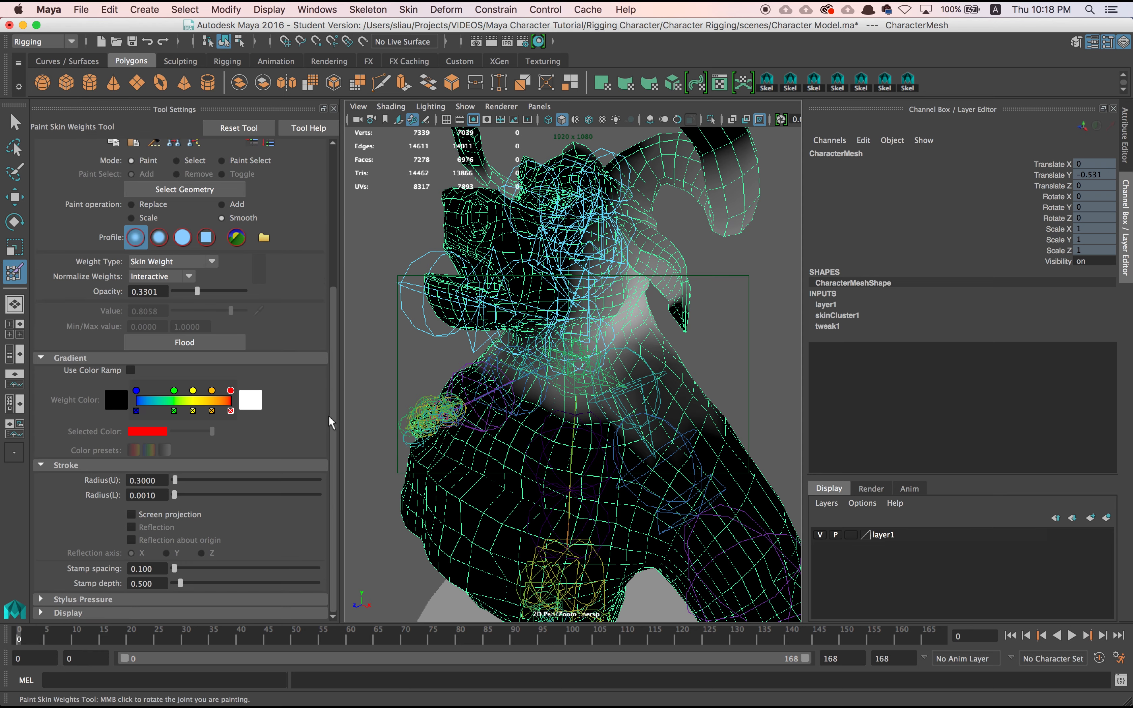
scroll(338, 339, up, 3)
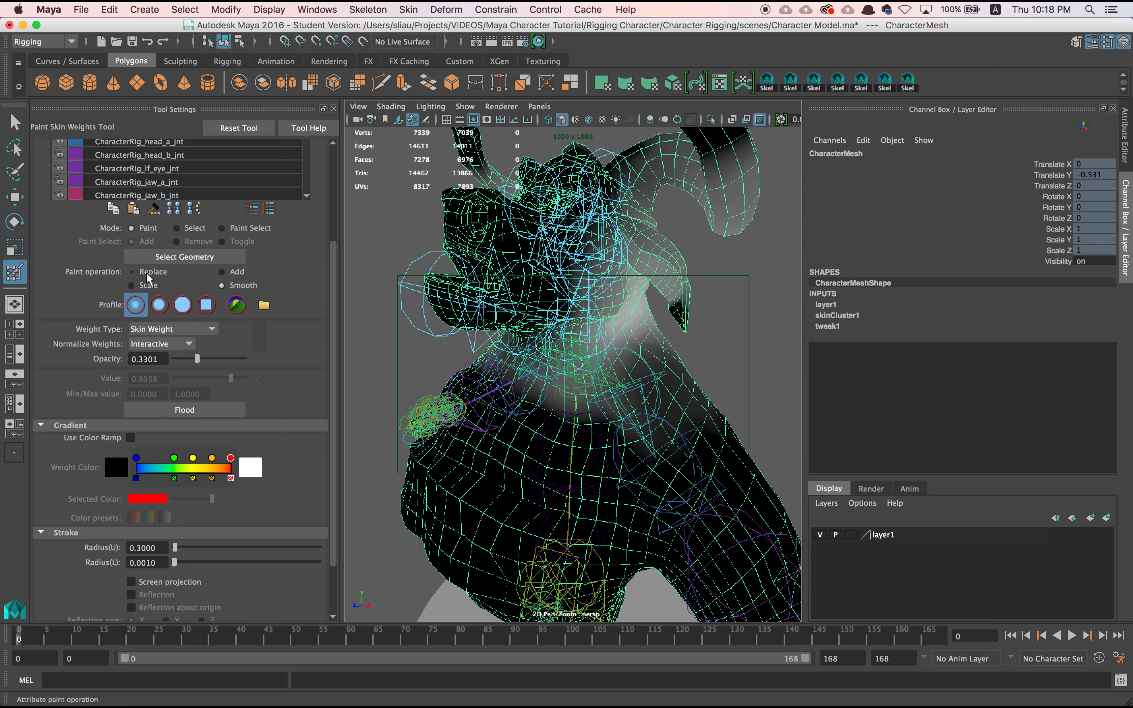
click(146, 274)
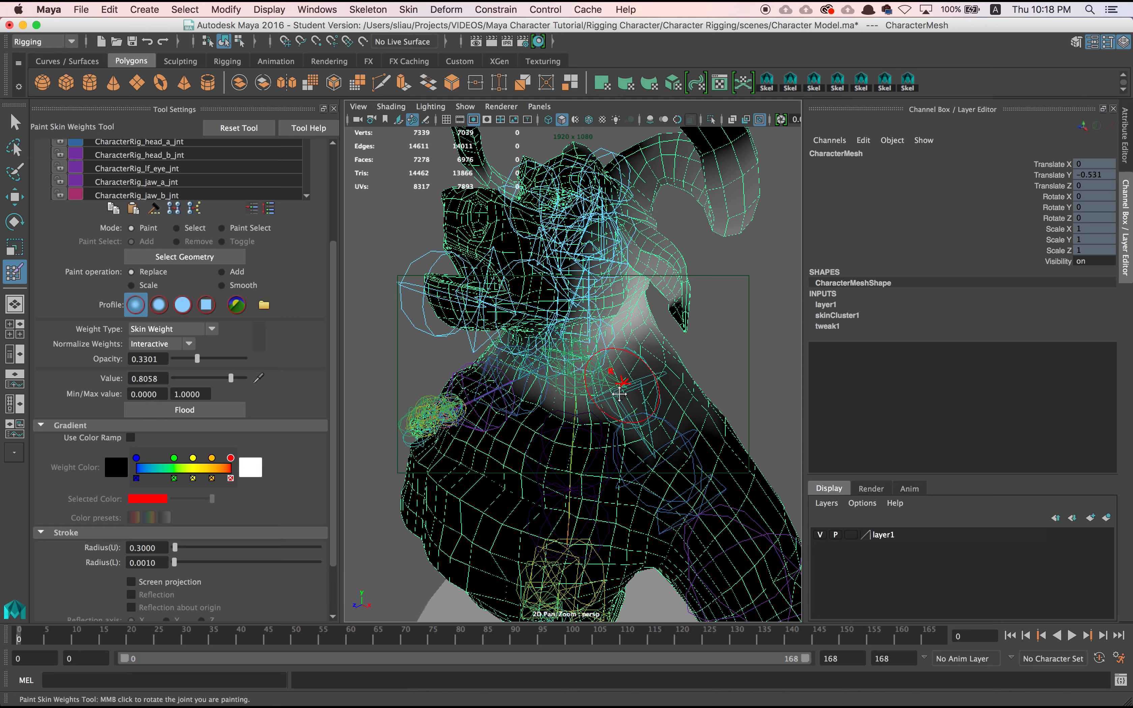
alt+middle_drag(620, 391, 610, 411)
alt+right_drag(610, 410, 607, 375)
alt+drag(607, 375, 517, 333)
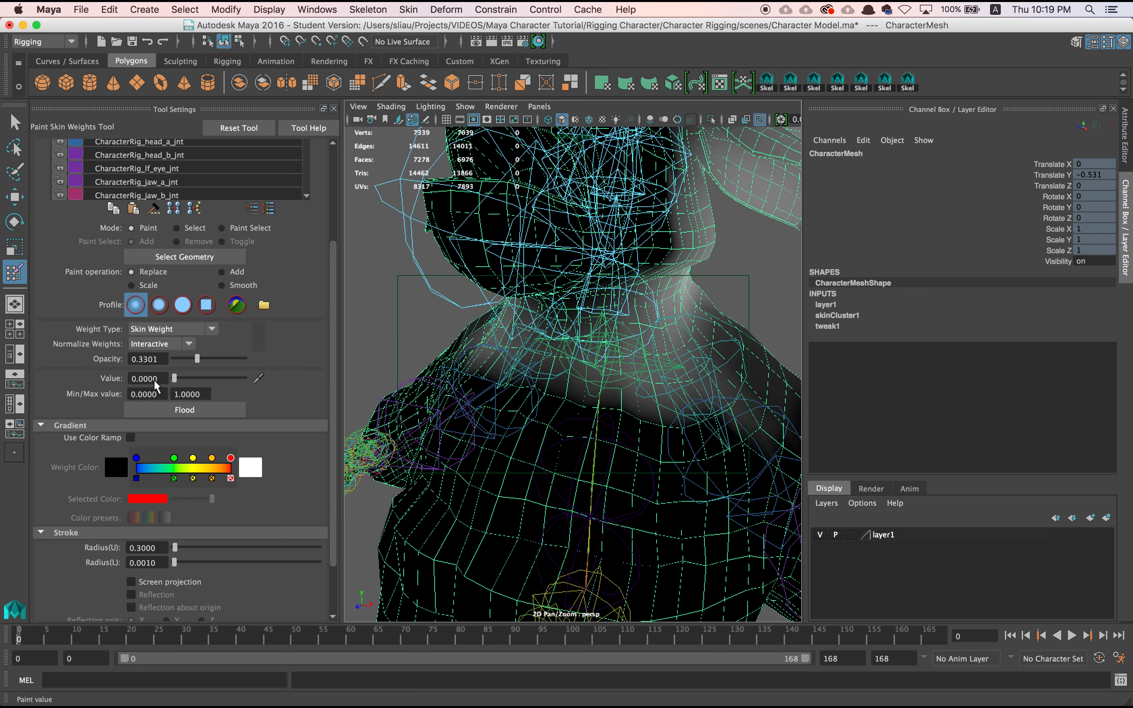
drag(175, 380, 320, 383)
drag(678, 405, 555, 375)
key(ctrl+z)
drag(215, 378, 174, 378)
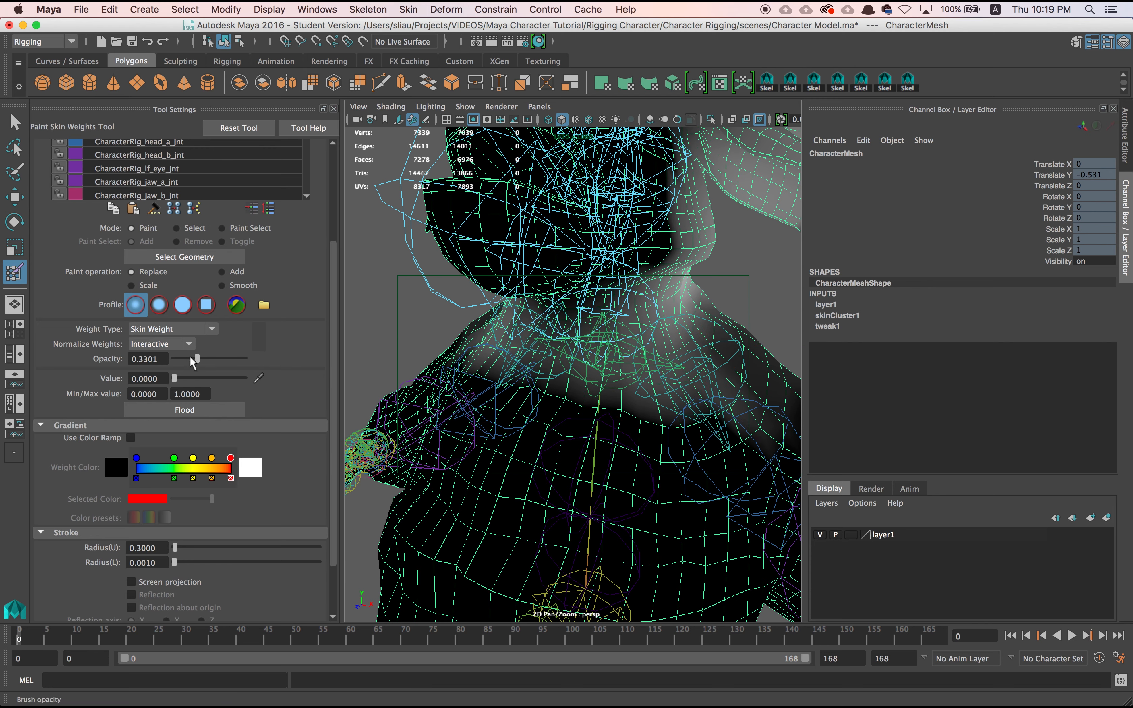
Set the brush opacity to 1 and paint the CharacterRig_neck_jnt weights down to 0 on the chest and shoulders.
mouse_move(616, 383)
mouse_down()
mouse_move(649, 380)
mouse_move(660, 351)
mouse_move(514, 371)
mouse_move(572, 368)
mouse_up()
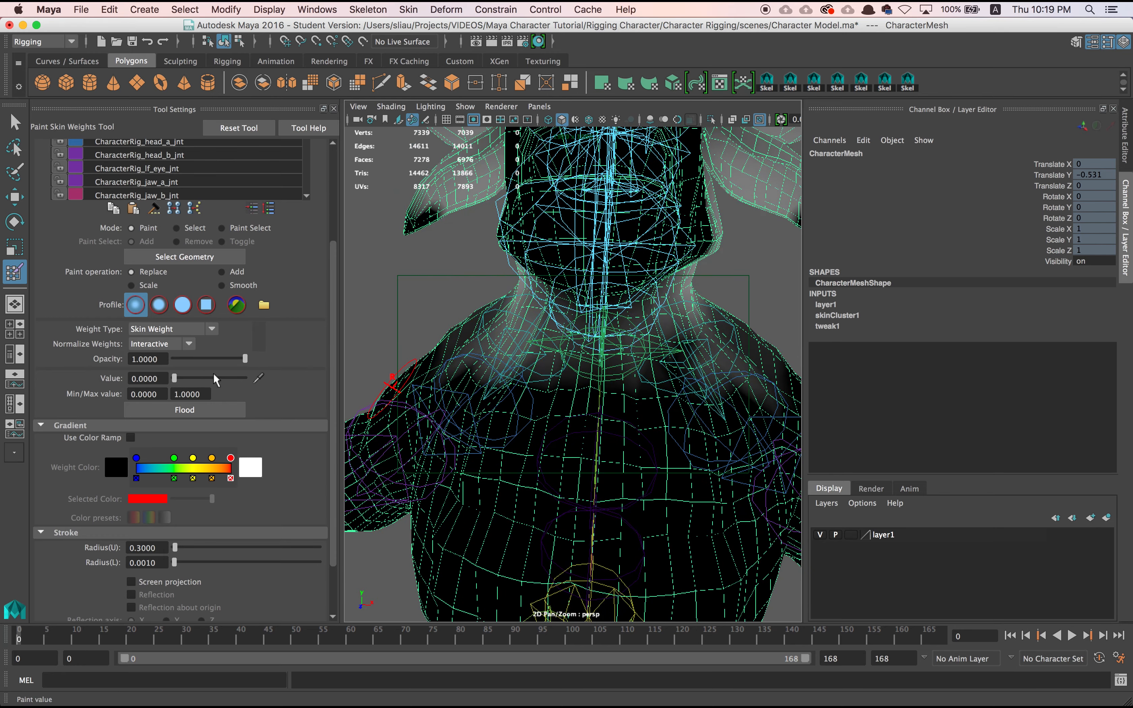
mouse_move(578, 405)
alt+mouse_down()
mouse_move(518, 398)
mouse_move(577, 392)
mouse_move(583, 368)
mouse_move(530, 347)
mouse_move(506, 377)
alt+mouse_up()
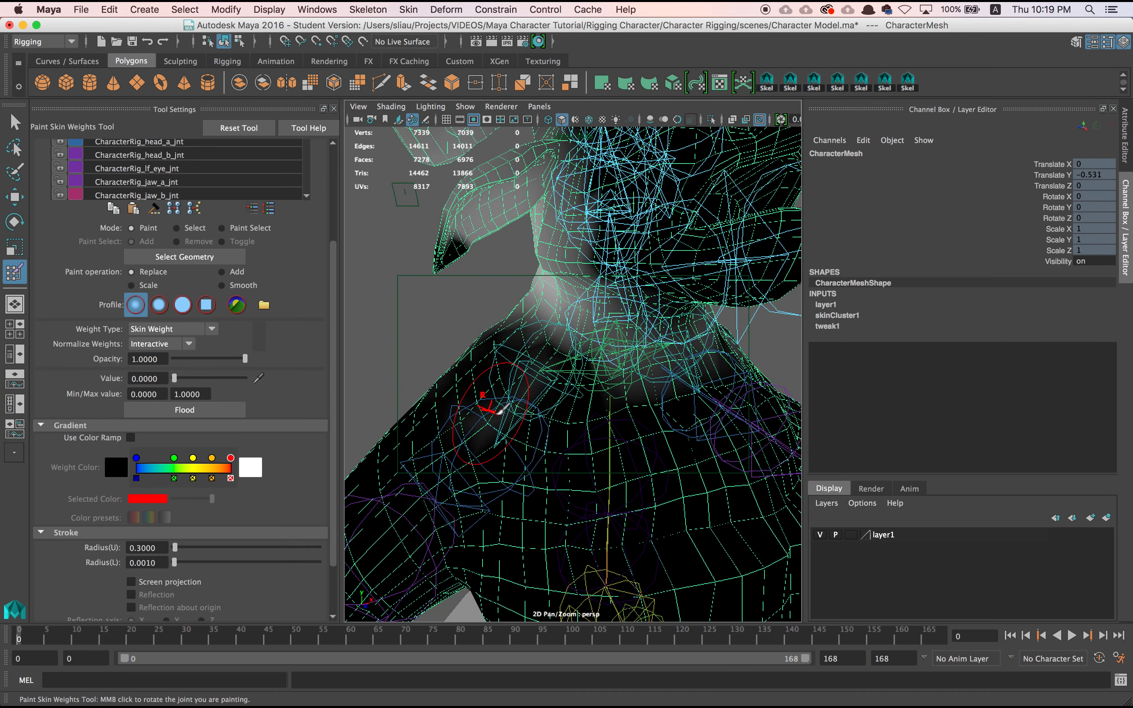
mouse_move(575, 404)
alt+mouse_down()
mouse_move(546, 385)
mouse_move(579, 377)
alt+mouse_up()
mouse_move(634, 350)
alt+mouse_down()
mouse_move(597, 384)
mouse_move(646, 352)
mouse_move(562, 361)
mouse_move(549, 379)
alt+mouse_up()
alt+drag(635, 388, 515, 389)
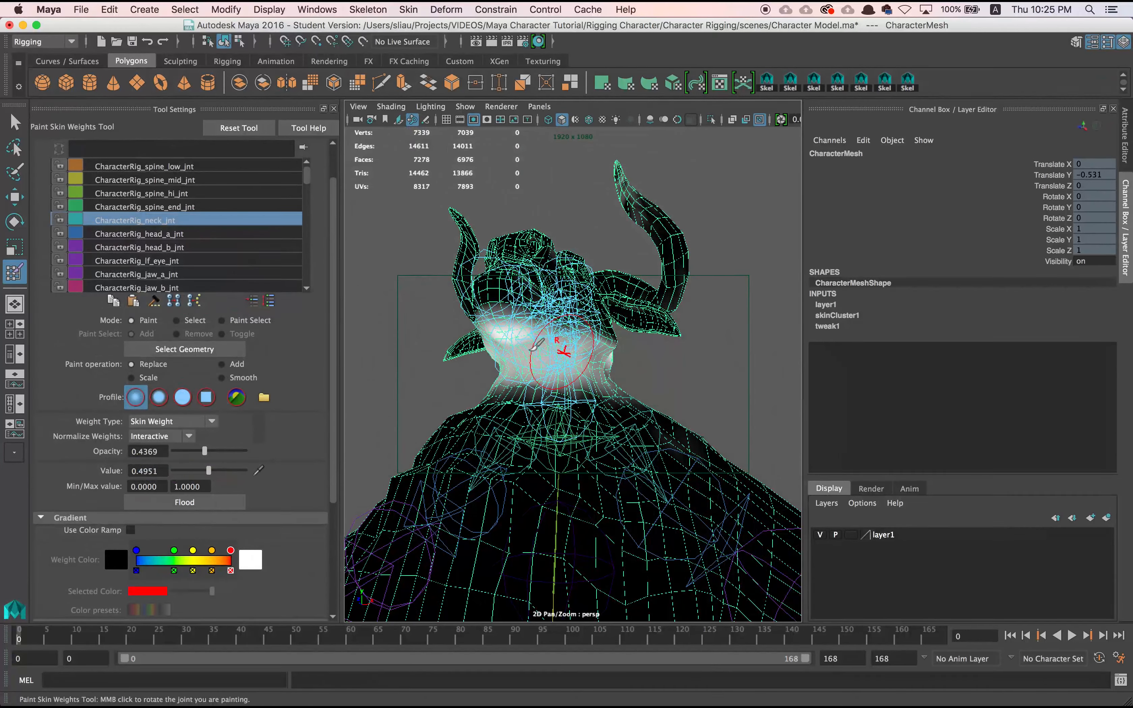
Set the Replace value to 0.9223 and paint stronger CharacterRig_neck_jnt weights all around the neck and throat.
alt+drag(531, 350, 650, 362)
alt+right_drag(650, 362, 597, 389)
alt+drag(597, 389, 492, 328)
alt+drag(604, 363, 3, 354)
drag(234, 472, 239, 472)
mouse_move(607, 299)
alt+mouse_down()
mouse_move(610, 324)
mouse_move(476, 328)
mouse_move(527, 337)
mouse_move(466, 352)
mouse_move(443, 316)
mouse_move(565, 349)
alt+mouse_up()
drag(506, 392, 683, 368)
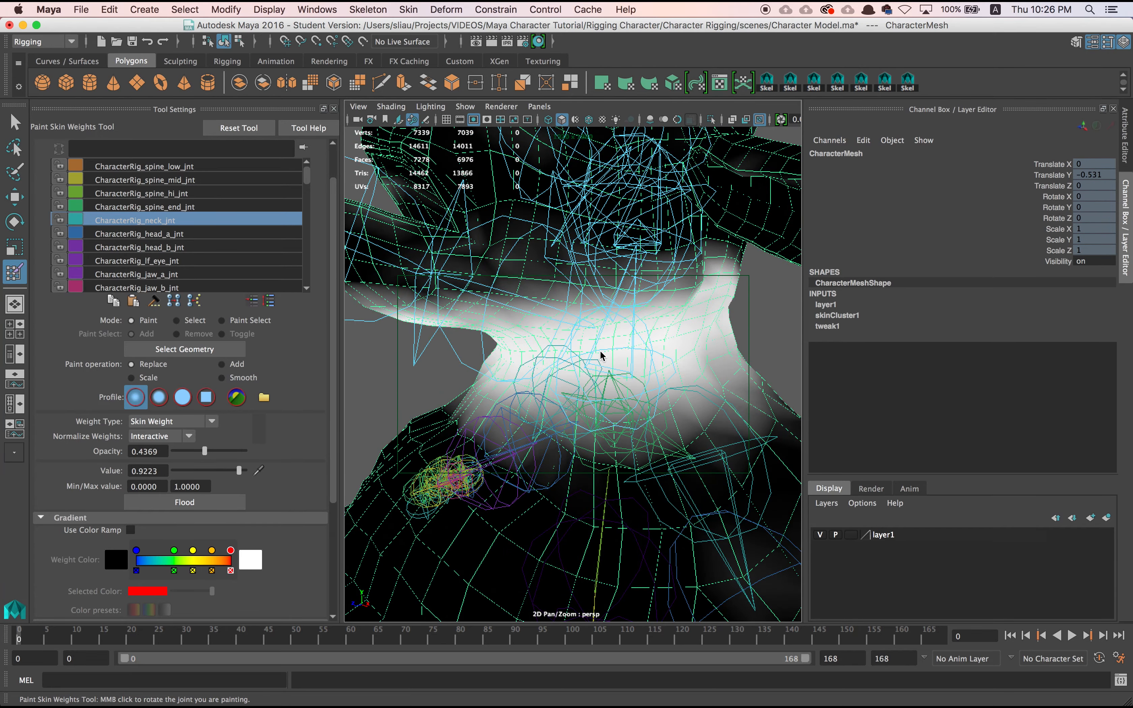
alt+drag(602, 354, 493, 325)
Make CharacterRig_head_a_jnt the active influence, set value and opacity to 1, and paint the back of the head, ear and face.
click(210, 234)
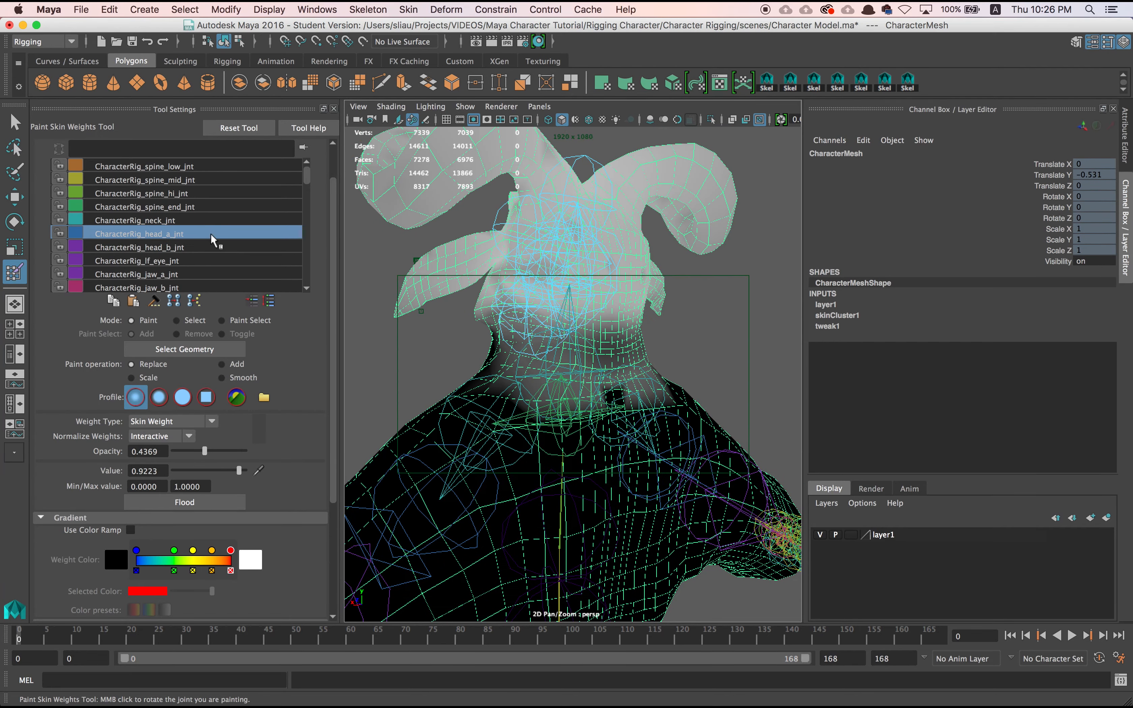
alt+drag(607, 240, 641, 287)
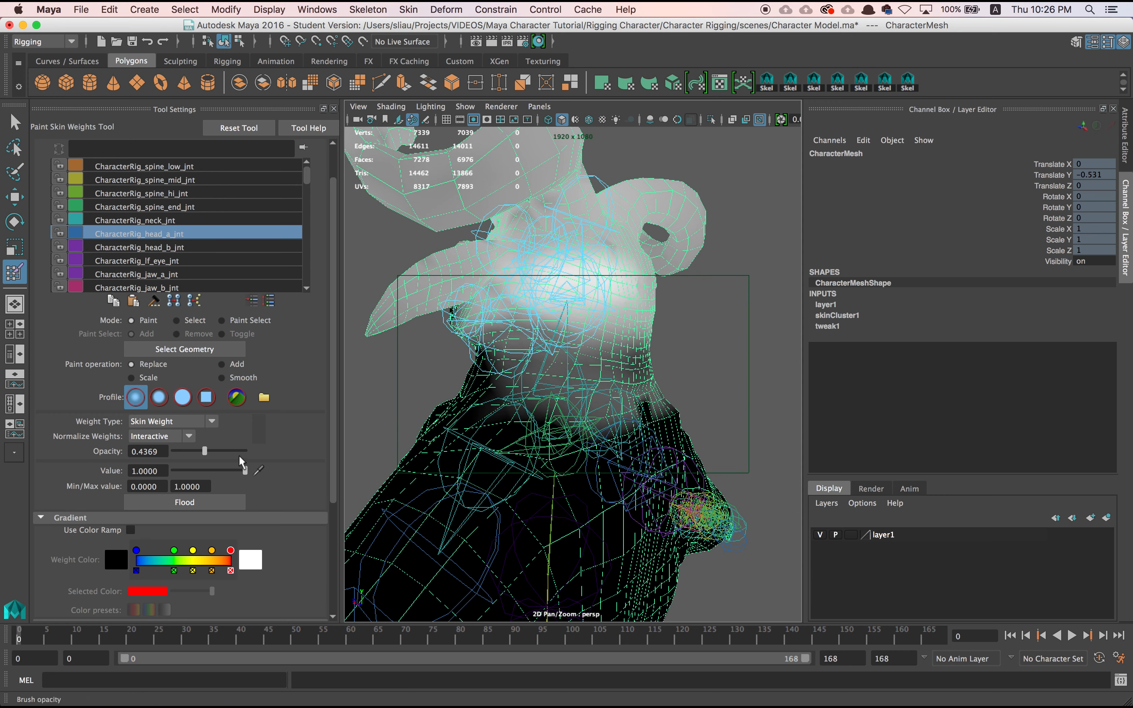
mouse_move(450, 277)
mouse_down()
mouse_move(384, 300)
mouse_move(396, 309)
mouse_up()
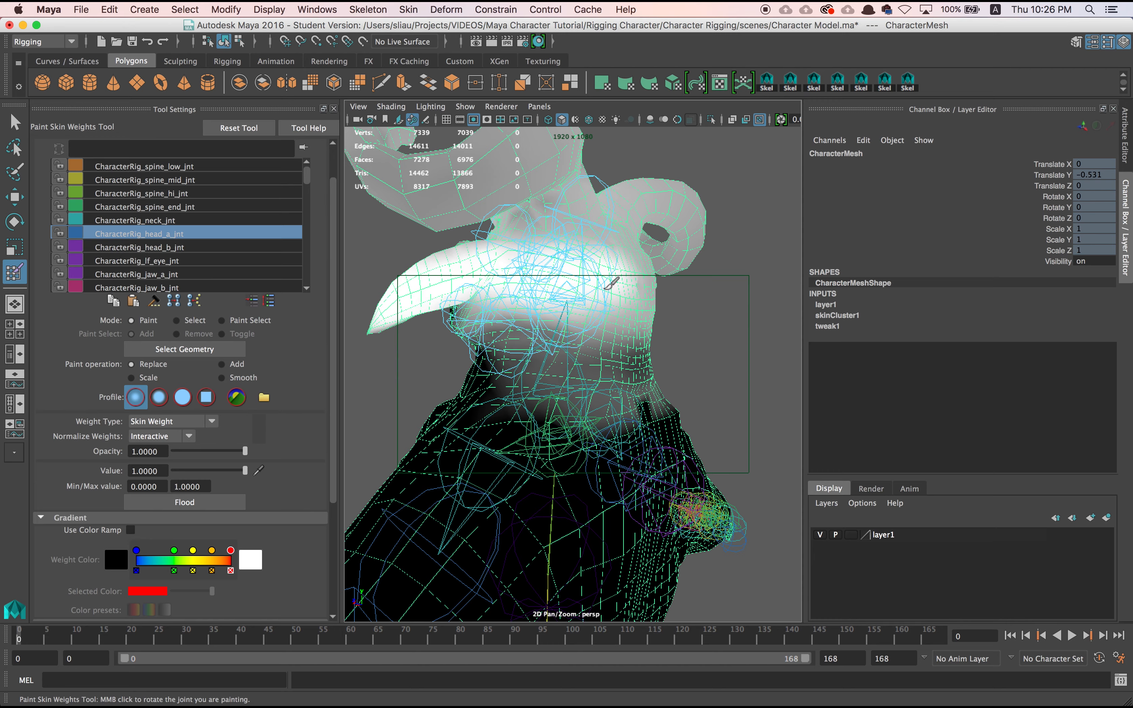
alt+drag(491, 284, 581, 281)
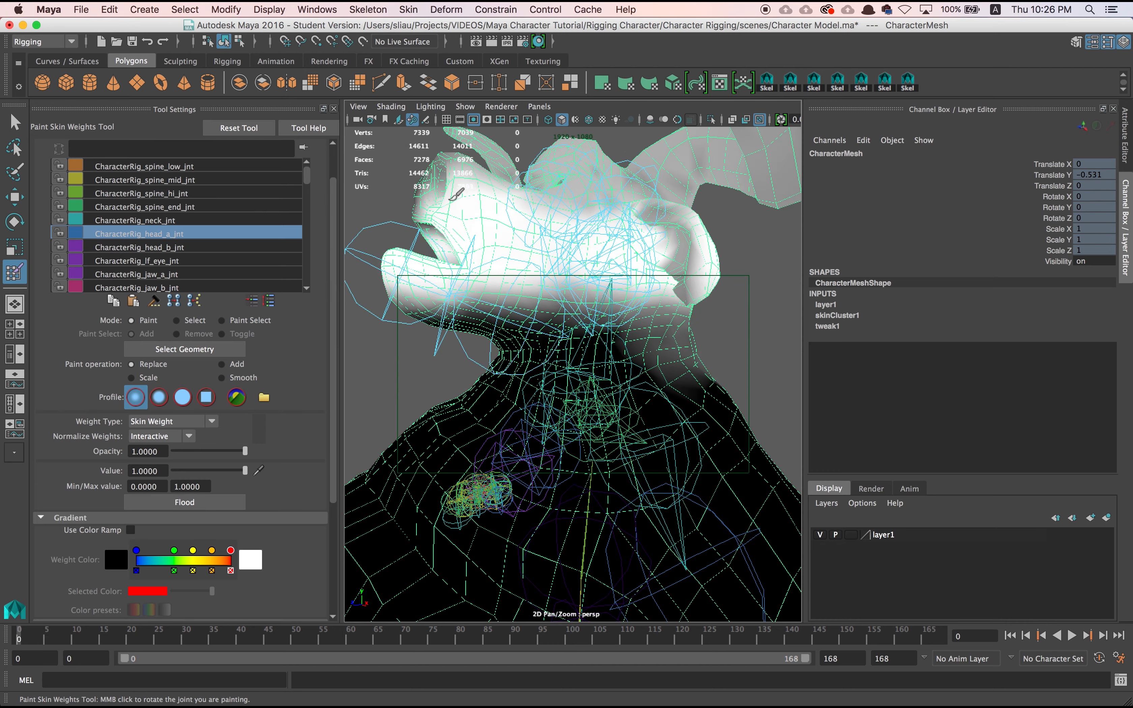
Paint full CharacterRig_head_a_jnt weight over the remaining horns, ears and face.
drag(1060, 229, 1060, 240)
drag(731, 281, 768, 244)
alt+drag(665, 267, 601, 260)
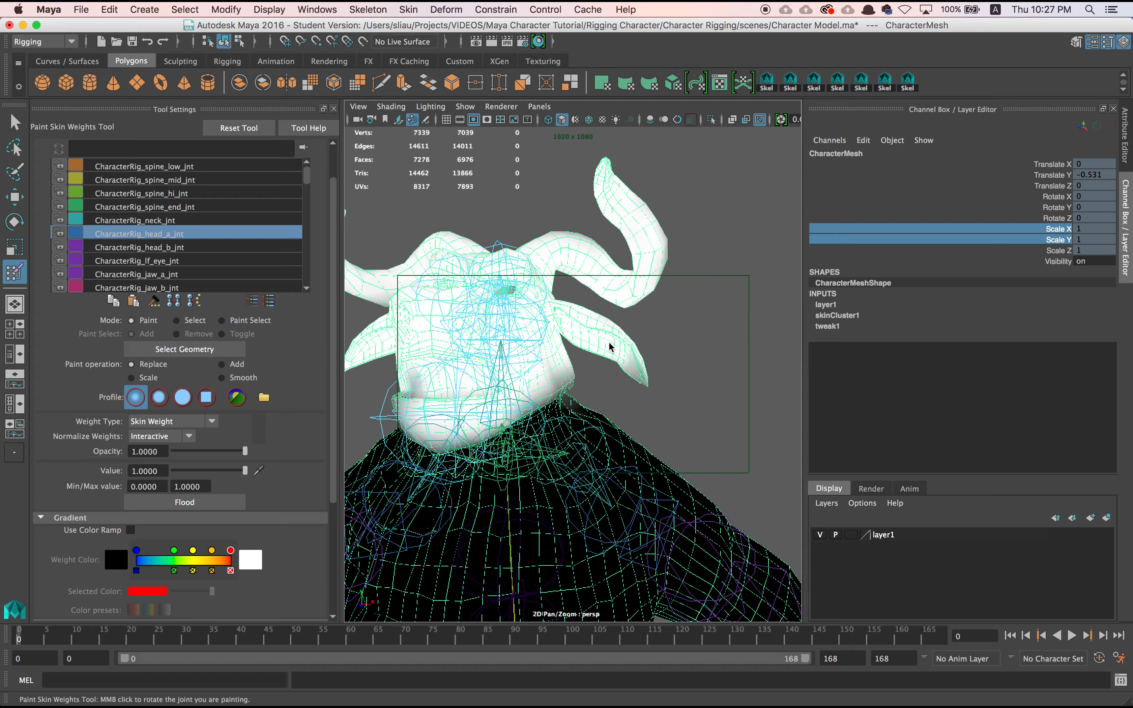
mouse_move(420, 369)
alt+mouse_down()
mouse_move(480, 181)
mouse_move(708, 273)
mouse_move(540, 261)
mouse_move(610, 228)
mouse_move(615, 266)
mouse_move(587, 240)
mouse_move(607, 260)
mouse_move(603, 281)
alt+mouse_up()
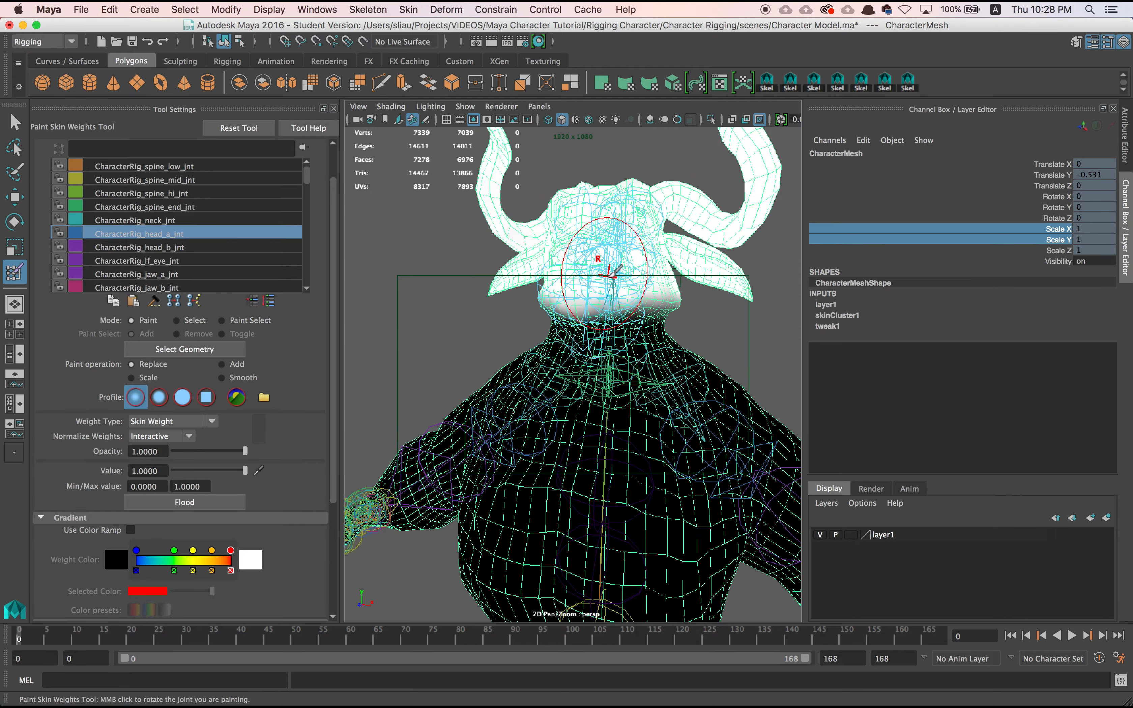
alt+drag(778, 323, 615, 255)
Compare with the CharacterRig_neck_jnt weights, then paint CharacterRig_head_a_jnt at full weight along the underside of the jaw and head base.
scroll(594, 277, up, 5)
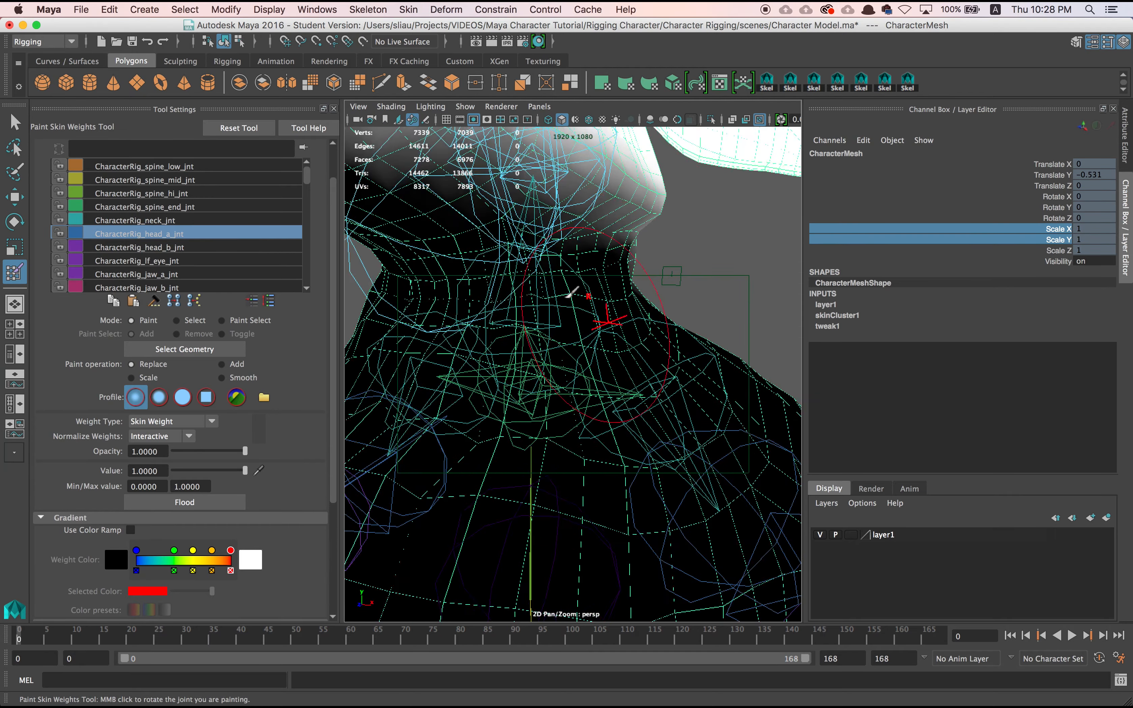
alt+drag(731, 299, 602, 326)
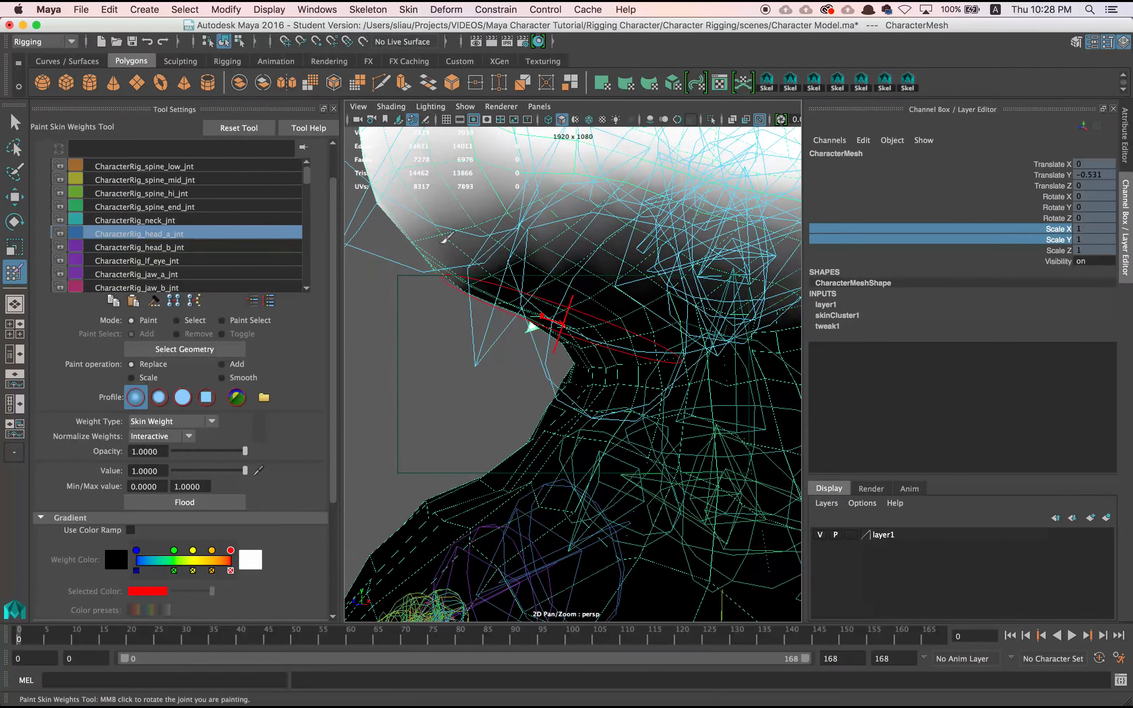
click(199, 220)
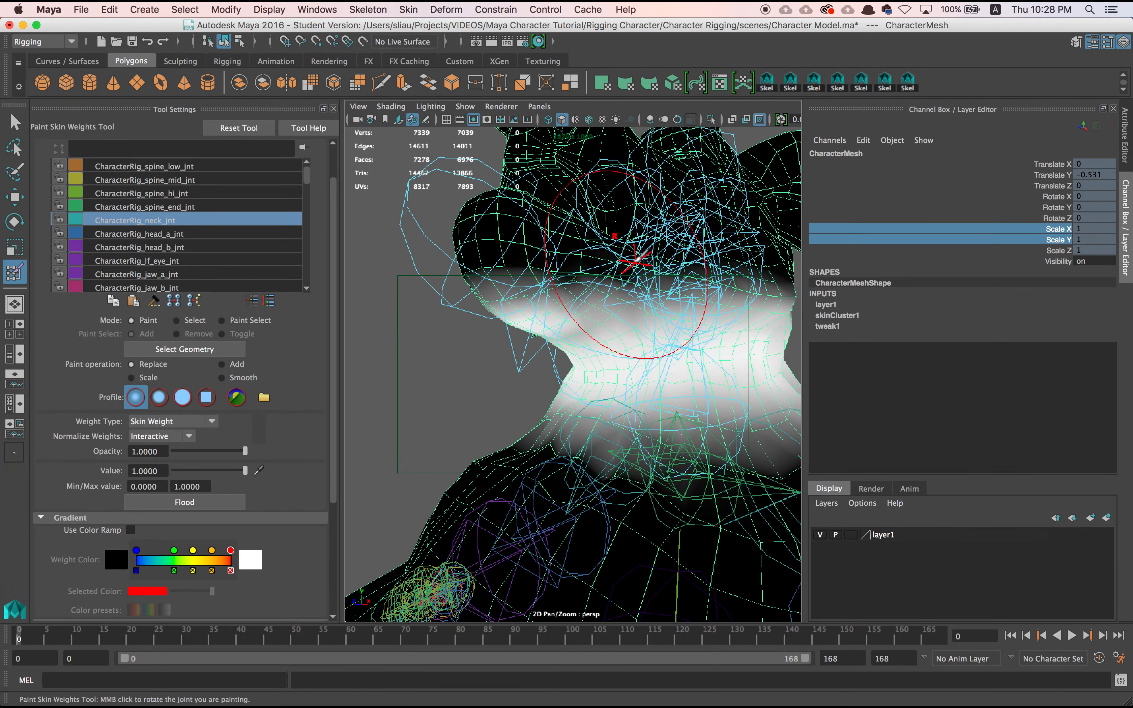
click(196, 233)
drag(654, 268, 785, 272)
alt+drag(534, 253, 581, 253)
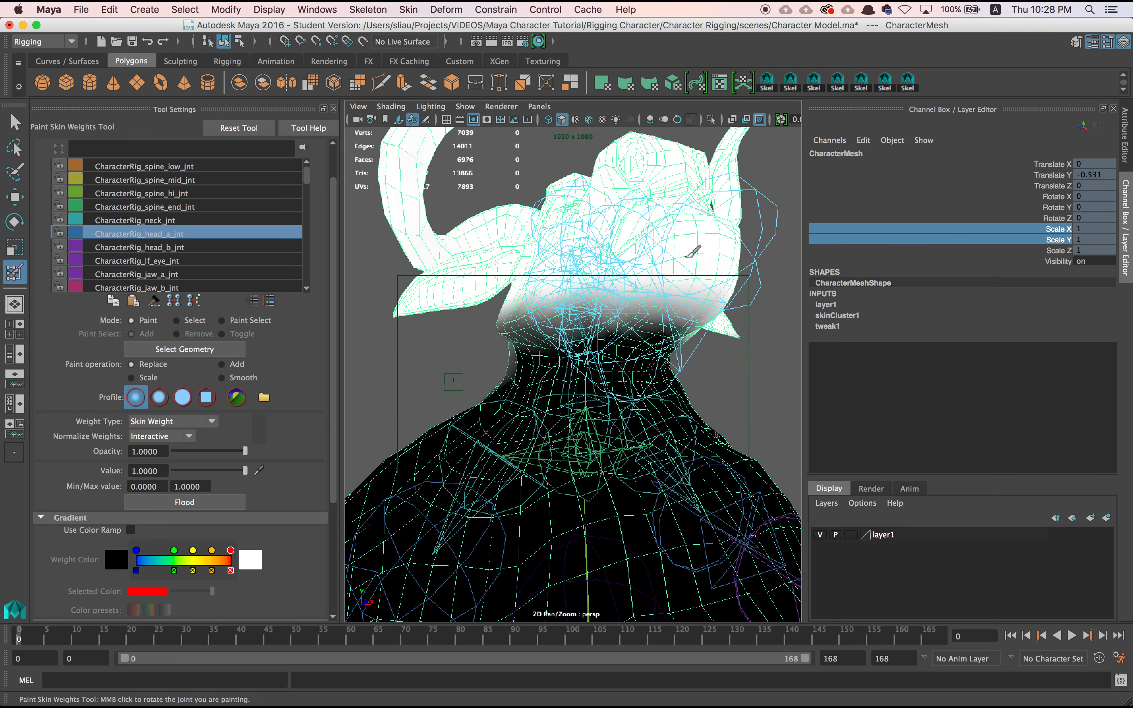
alt+drag(548, 293, 558, 270)
alt+middle_drag(459, 274, 478, 272)
alt+drag(479, 272, 586, 283)
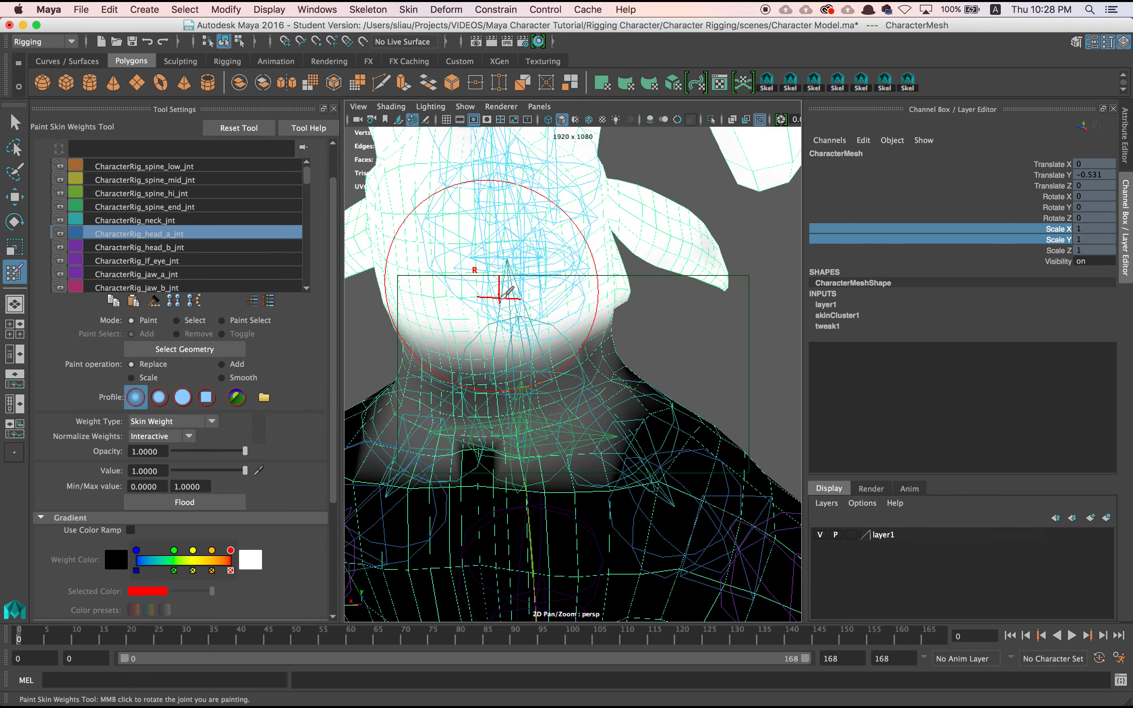
Make CharacterRig_neck_jnt the active influence and paint full weight around the front, sides and back of the neck.
click(227, 220)
alt+drag(515, 323, 478, 323)
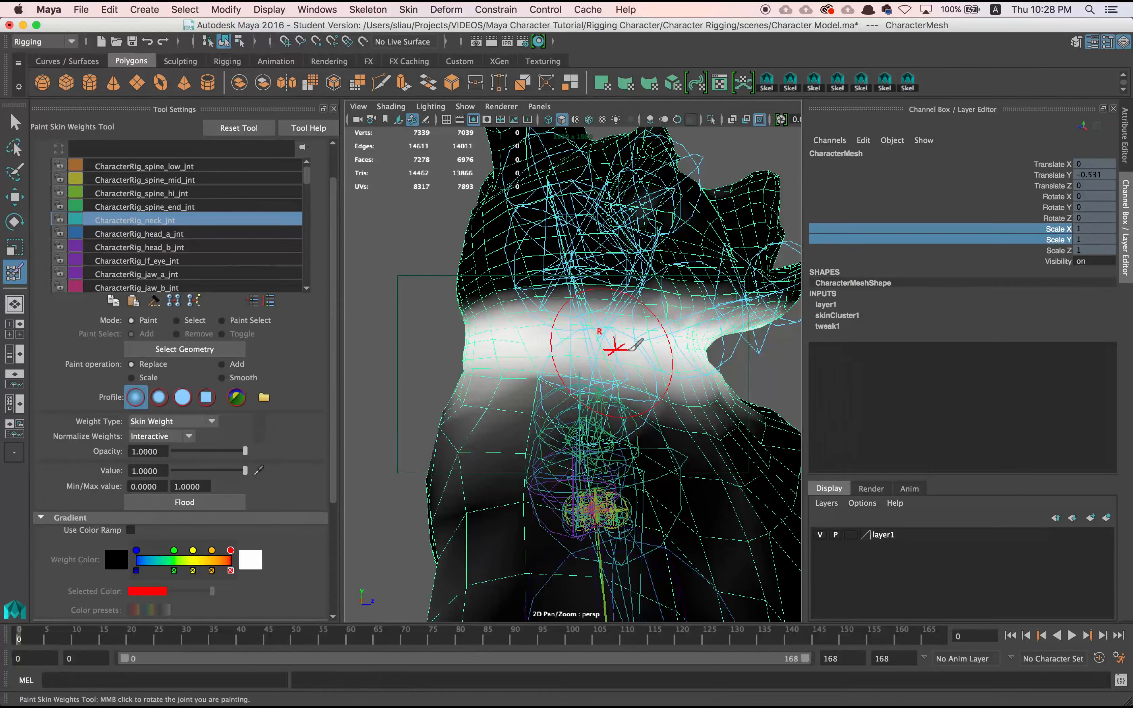
mouse_move(563, 337)
alt+mouse_down()
mouse_move(539, 337)
mouse_move(617, 346)
mouse_move(585, 342)
alt+mouse_up()
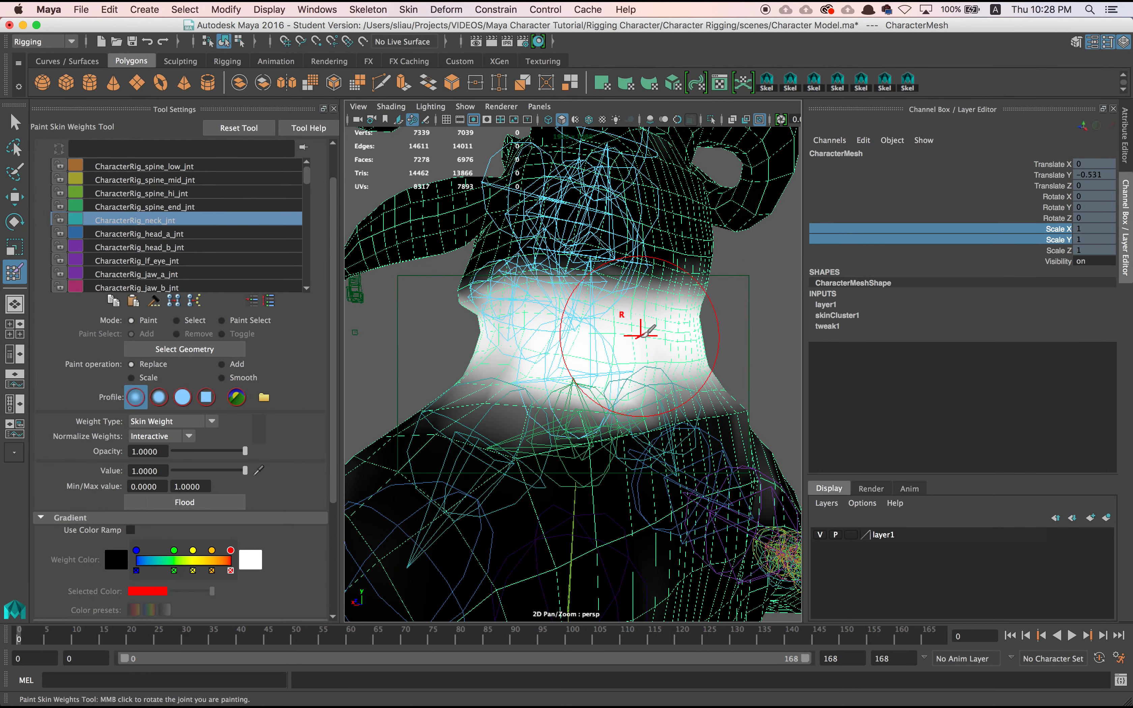
mouse_move(665, 340)
mouse_down()
mouse_move(552, 334)
mouse_move(600, 347)
mouse_up()
Make CharacterRig_head_a_jnt the active influence, set the value to 0, and paint its weight off the shoulders and upper chest.
click(193, 246)
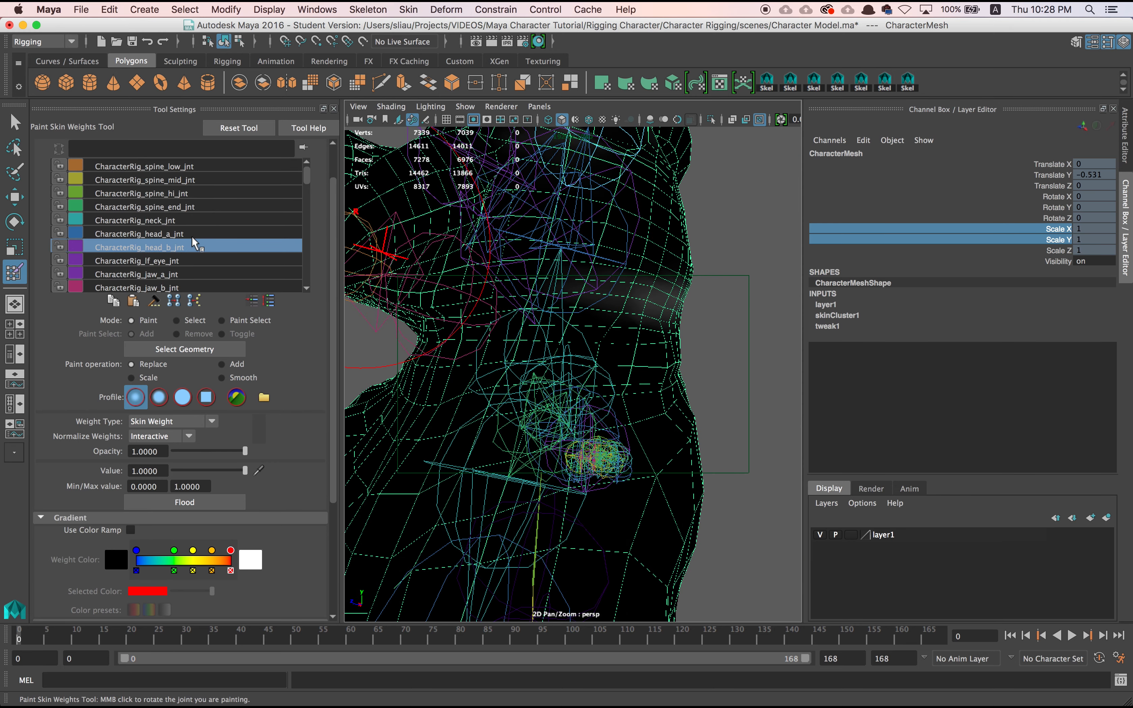
click(192, 237)
alt+drag(697, 330, 619, 393)
alt+right_drag(620, 393, 637, 424)
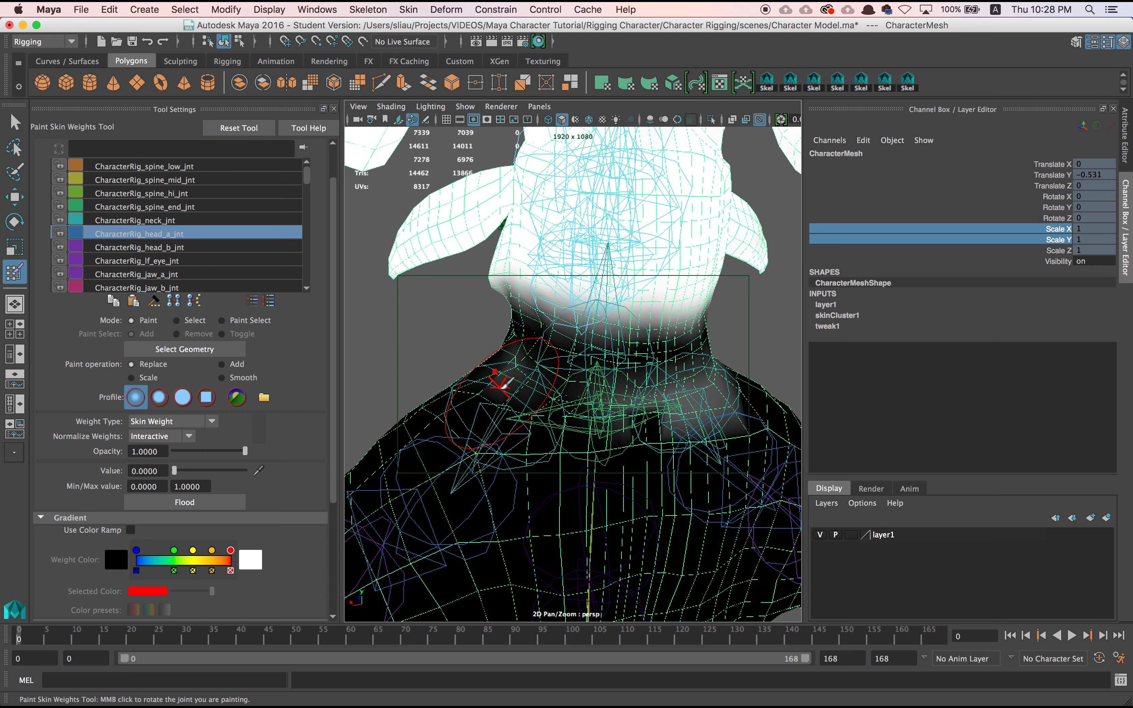
mouse_move(693, 415)
mouse_down()
mouse_move(731, 400)
mouse_move(725, 380)
mouse_move(653, 405)
mouse_move(712, 393)
mouse_move(586, 398)
mouse_move(609, 398)
mouse_move(604, 373)
mouse_move(628, 380)
mouse_move(670, 321)
mouse_move(621, 395)
mouse_move(604, 396)
mouse_up()
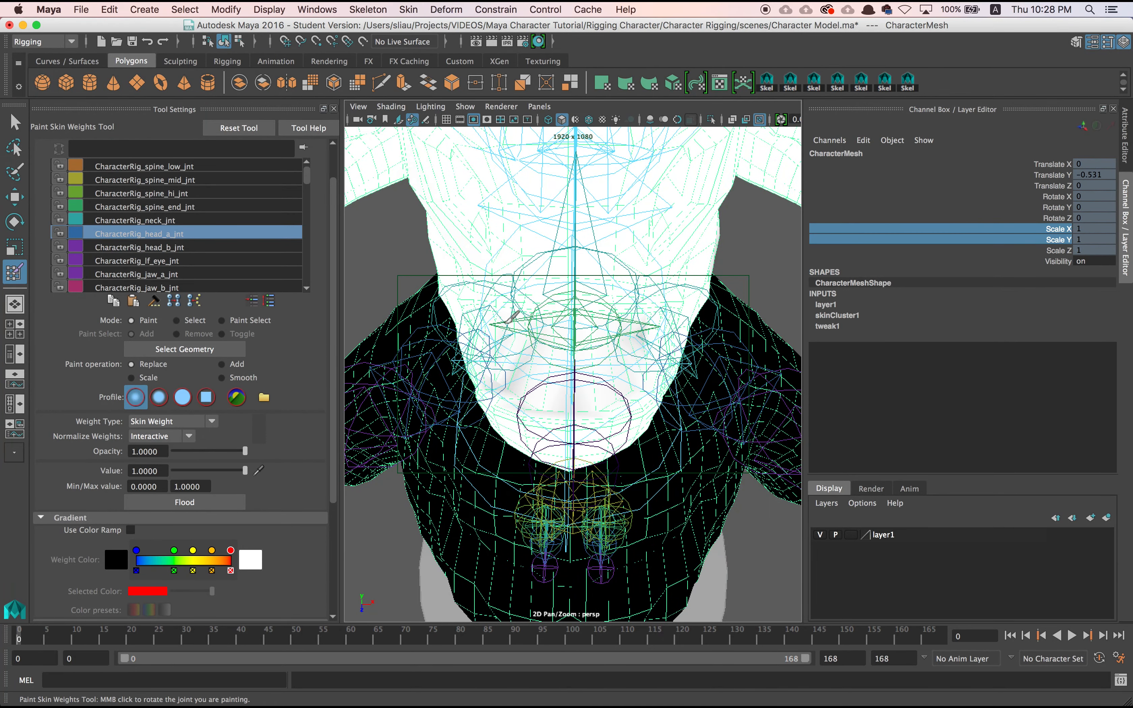
alt+drag(639, 335, 541, 283)
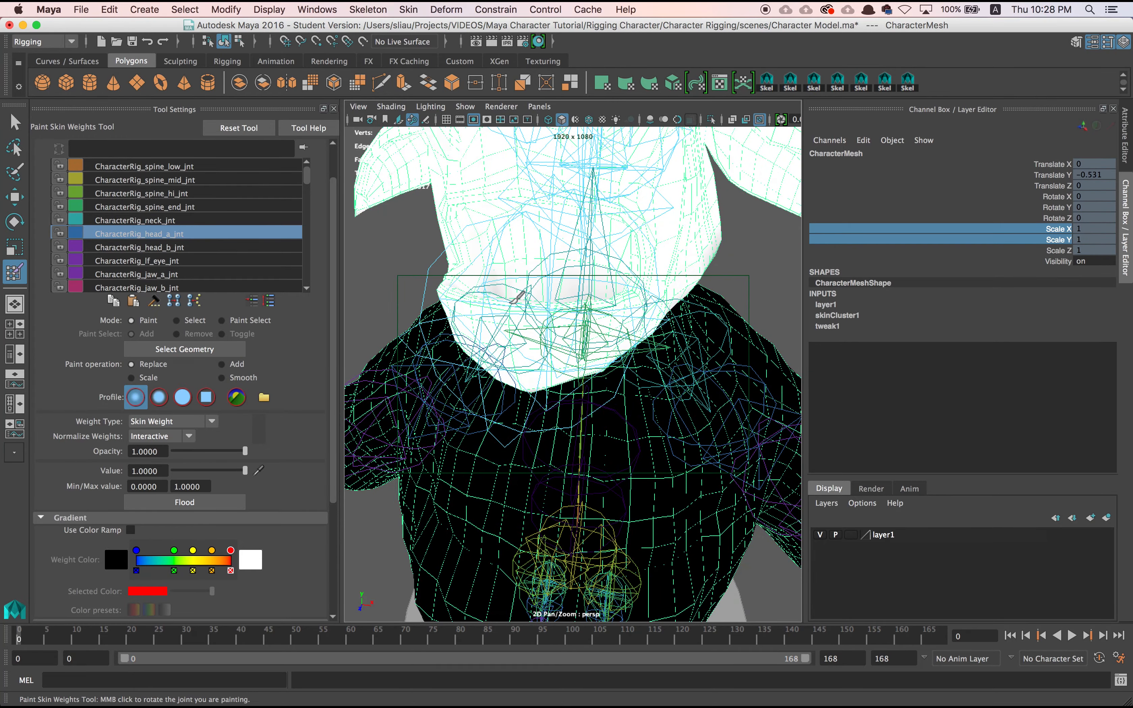
alt+drag(628, 252, 508, 332)
mouse_move(562, 370)
alt+mouse_down()
mouse_move(551, 391)
mouse_move(506, 317)
mouse_move(554, 367)
alt+mouse_up()
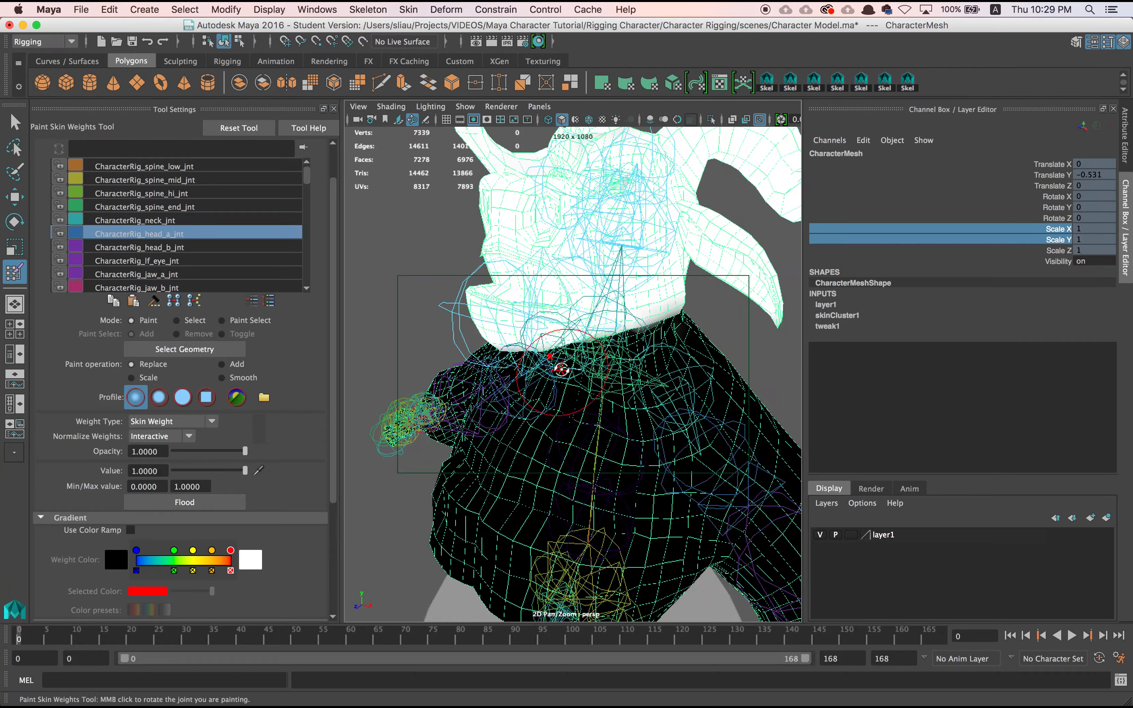
Make CharacterRig_jaw_a_jnt the active influence and paint its weight off the chest and neck with value 0.
click(189, 274)
mouse_move(538, 328)
alt+mouse_down()
mouse_move(564, 328)
mouse_move(547, 325)
alt+mouse_up()
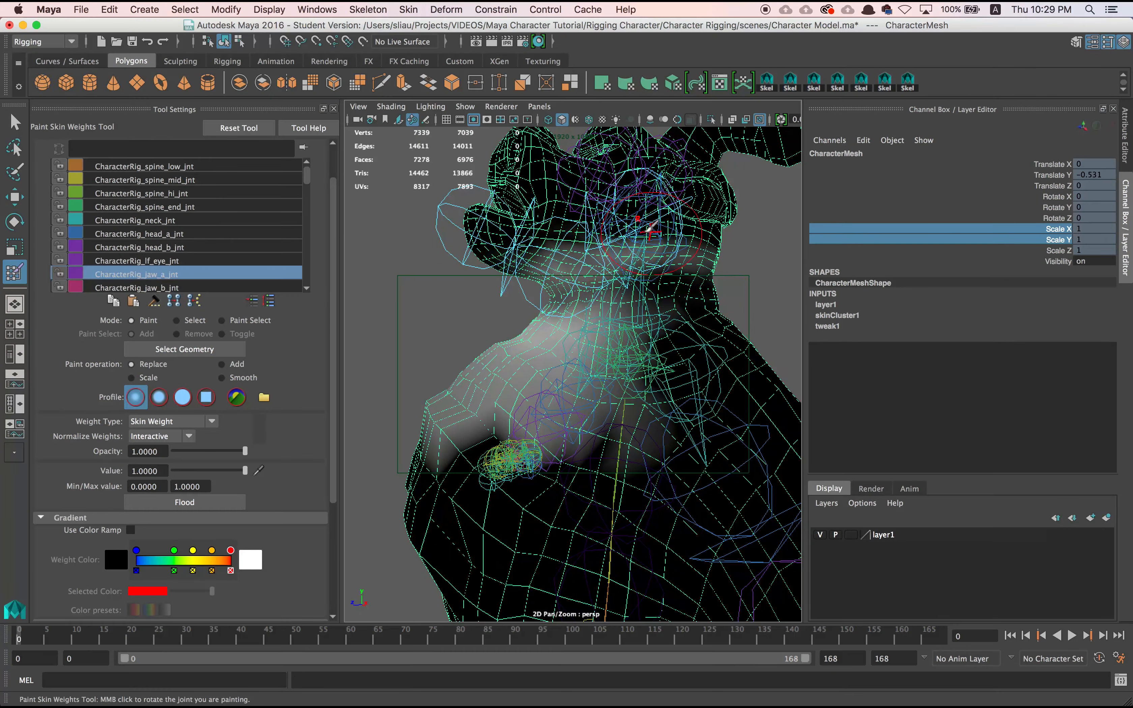
mouse_move(593, 369)
alt+mouse_down()
mouse_move(550, 372)
mouse_move(692, 365)
mouse_move(576, 389)
alt+mouse_up()
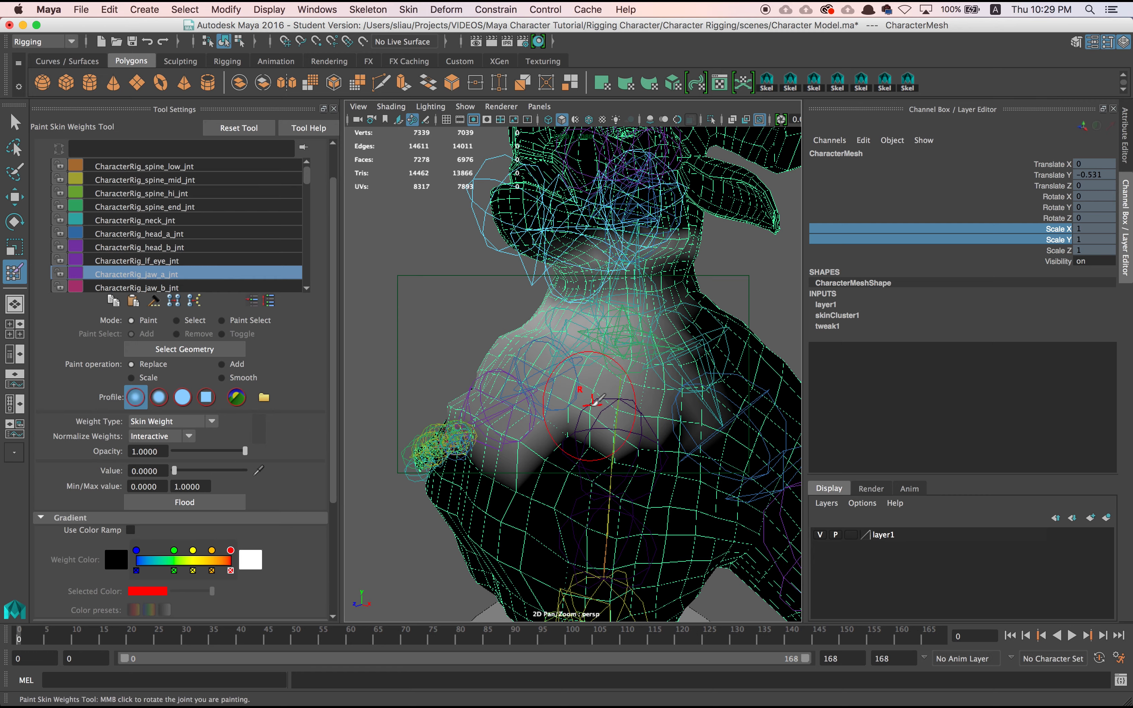
mouse_move(595, 402)
mouse_down()
mouse_move(612, 446)
mouse_move(622, 381)
mouse_move(582, 295)
mouse_move(625, 296)
mouse_move(701, 344)
mouse_up()
mouse_move(469, 387)
alt+mouse_down()
mouse_move(520, 412)
mouse_move(580, 538)
mouse_move(595, 440)
mouse_move(671, 526)
mouse_move(607, 430)
mouse_move(607, 404)
alt+mouse_up()
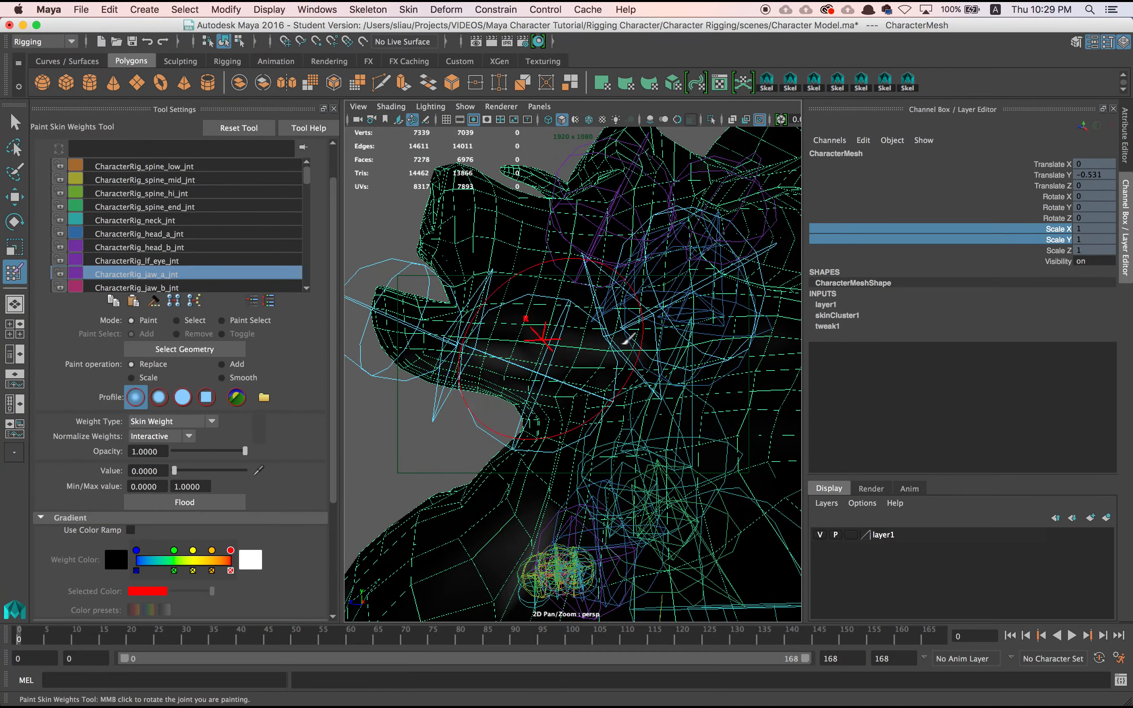
Compare the CharacterRig_lf_eye_jnt, jaw_a, head_a and head_b joint weights around the jaw and head.
click(200, 261)
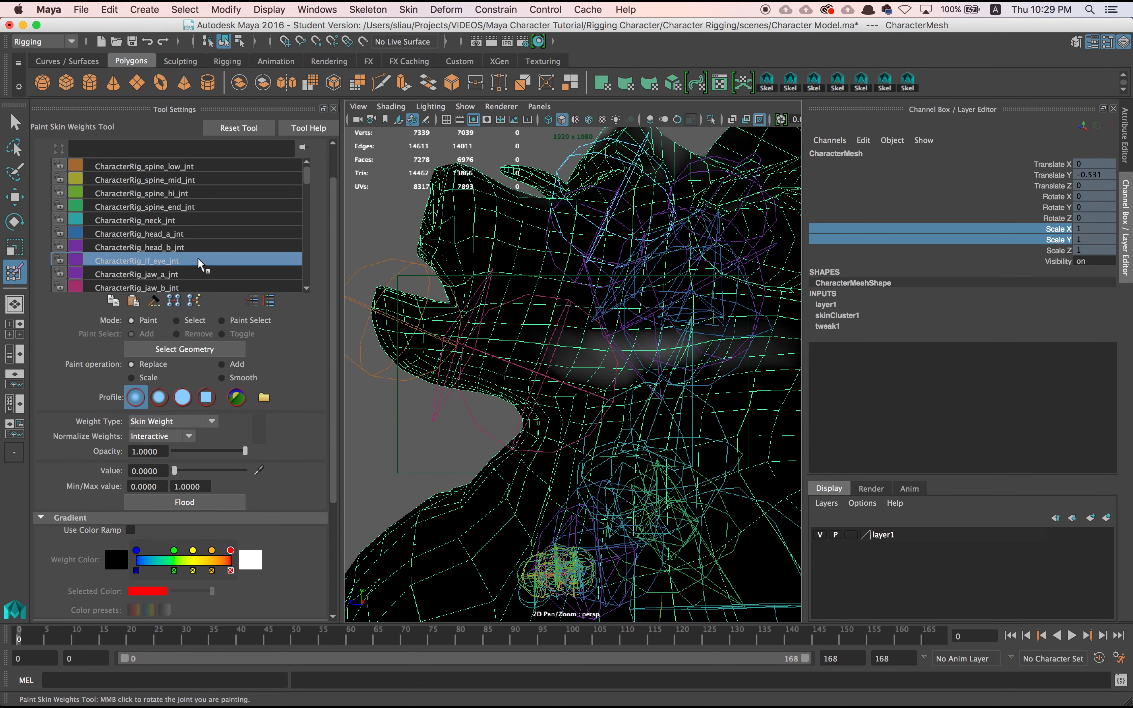
click(187, 273)
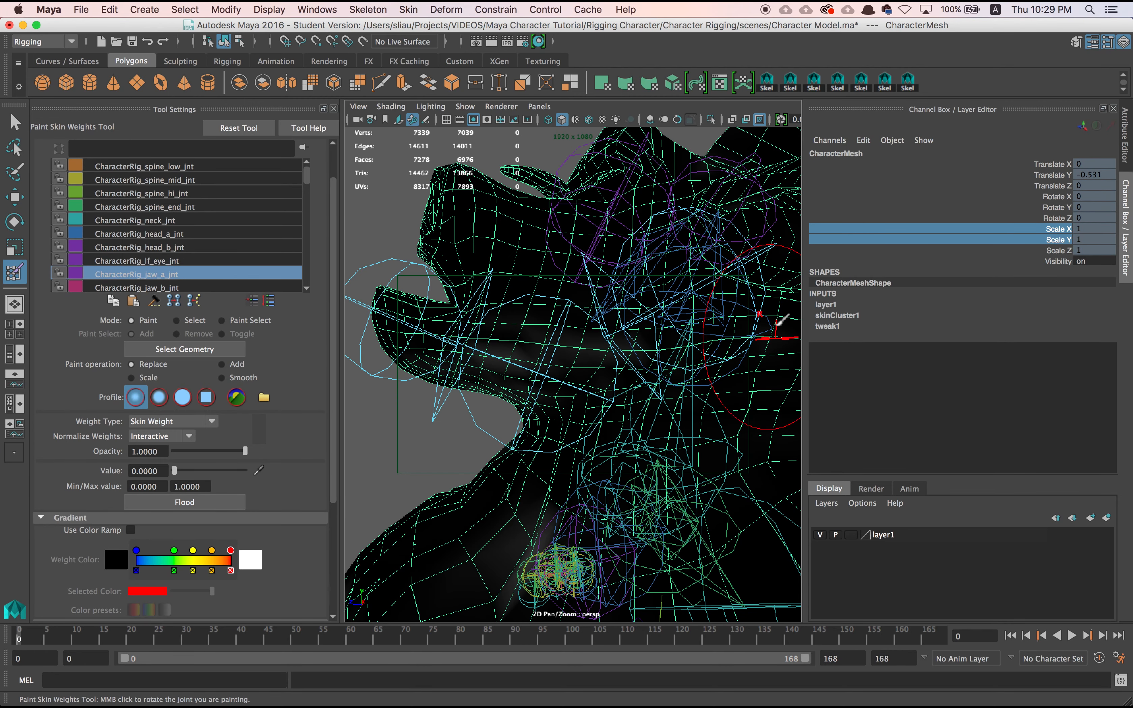
click(191, 234)
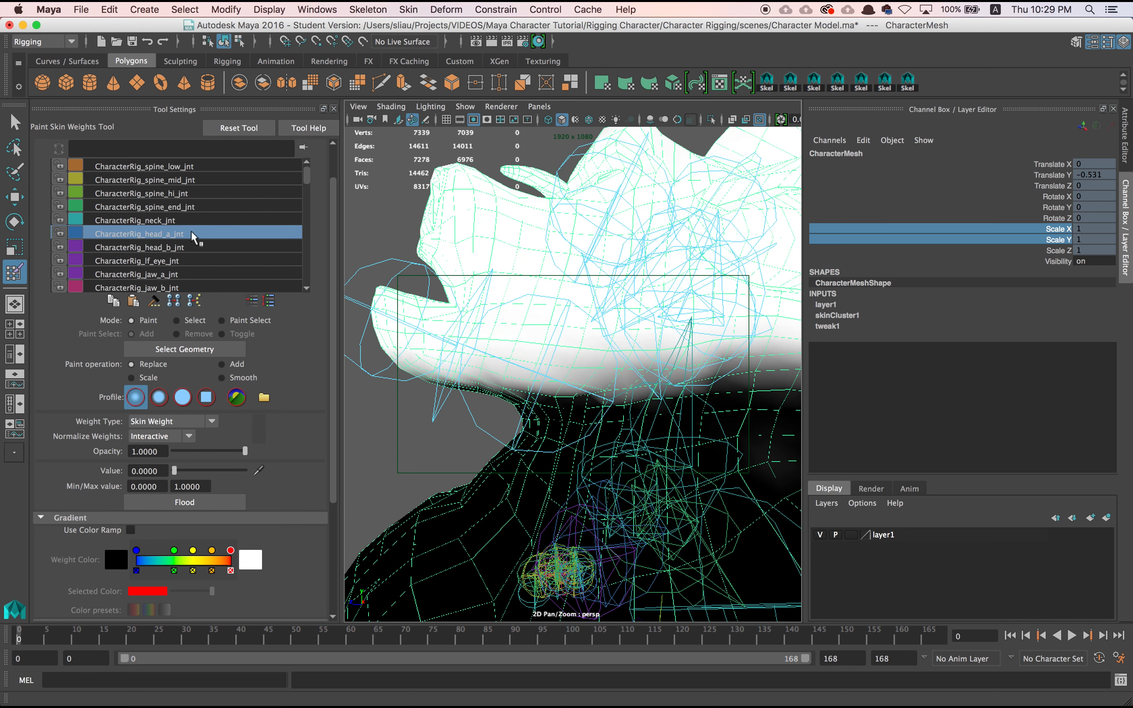
click(190, 248)
click(186, 261)
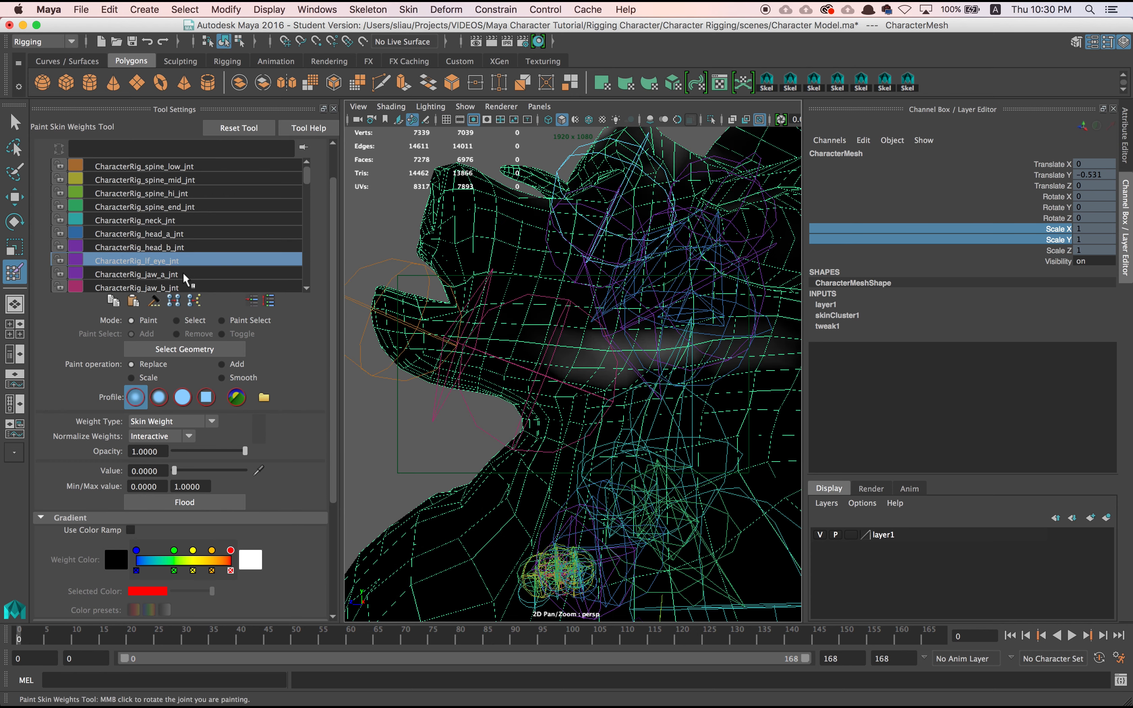
click(182, 274)
mouse_move(482, 378)
alt+mouse_down()
mouse_move(549, 350)
mouse_move(539, 366)
alt+mouse_up()
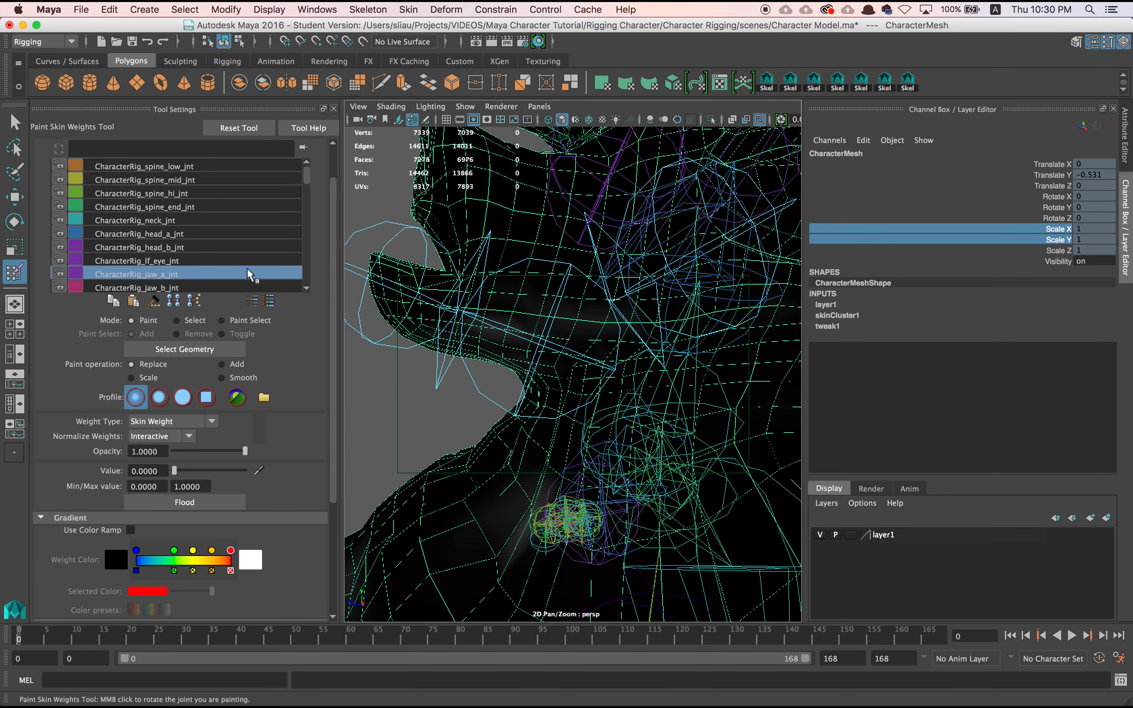
Make CharacterRig_jaw_c_jnt the active influence and paint zero weight over the chest and neck.
scroll(309, 177, down, 3)
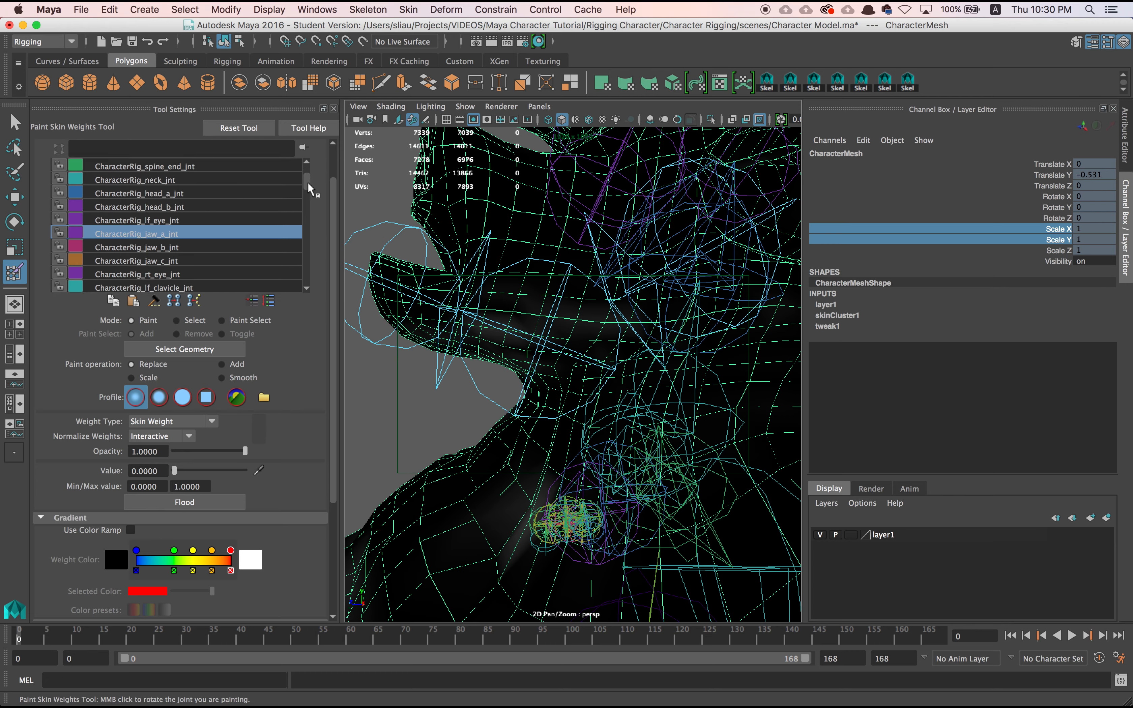
click(206, 242)
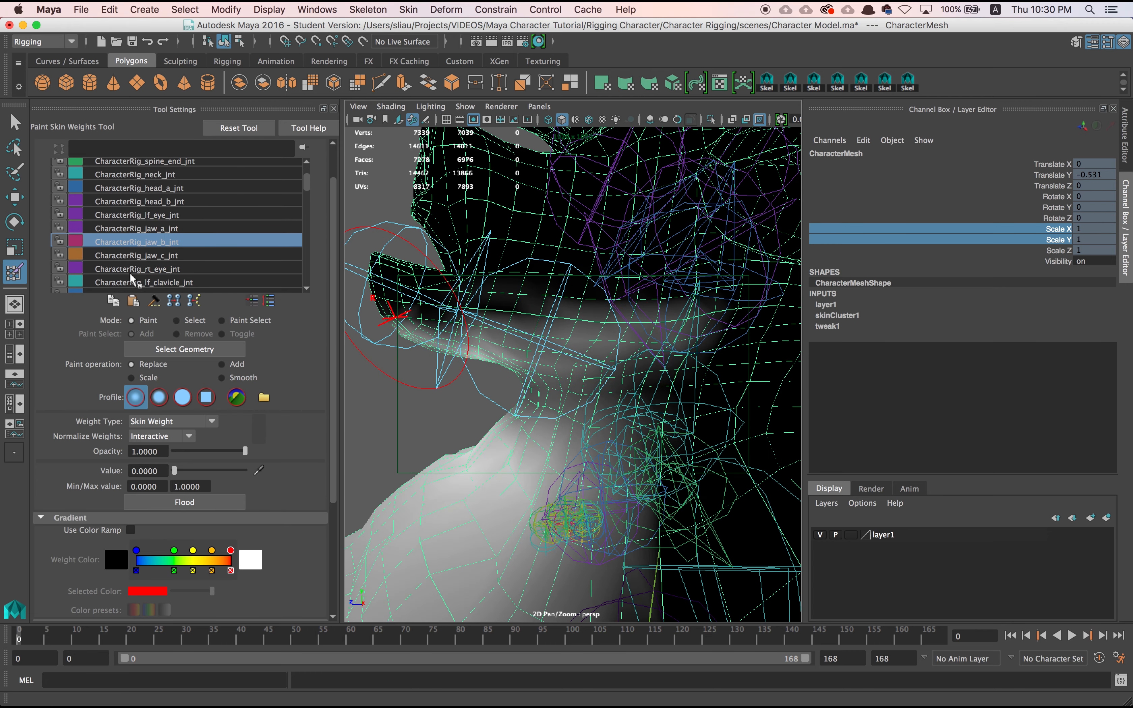
click(150, 256)
alt+drag(531, 395, 623, 475)
alt+right_drag(625, 471, 604, 440)
mouse_move(604, 441)
alt+mouse_down()
mouse_move(581, 422)
mouse_move(488, 400)
mouse_move(628, 503)
mouse_move(445, 450)
alt+mouse_up()
alt+drag(445, 412, 552, 393)
mouse_move(552, 394)
mouse_down()
mouse_move(342, 429)
mouse_move(562, 527)
mouse_move(656, 492)
mouse_up()
Make CharacterRig_jaw_b_jnt the active influence and paint zero weight over the neck, chest and shoulders.
click(140, 242)
alt+drag(768, 421, 710, 417)
mouse_move(656, 421)
mouse_down()
mouse_move(599, 499)
mouse_move(719, 494)
mouse_move(615, 363)
mouse_move(561, 386)
mouse_move(562, 356)
mouse_up()
alt+right_drag(565, 473, 610, 424)
mouse_move(610, 424)
alt+mouse_down()
mouse_move(670, 234)
mouse_move(515, 262)
alt+mouse_up()
alt+drag(515, 263, 586, 253)
alt+right_drag(585, 254, 515, 300)
alt+drag(515, 299, 640, 300)
alt+right_drag(640, 300, 688, 215)
drag(656, 262, 623, 300)
alt+drag(623, 300, 462, 278)
Examine the jaw, neck, head and left eye joint weights one after another for stray influence.
click(140, 229)
mouse_move(468, 468)
alt+mouse_down()
mouse_move(579, 510)
mouse_move(544, 317)
mouse_move(498, 380)
alt+mouse_up()
click(141, 256)
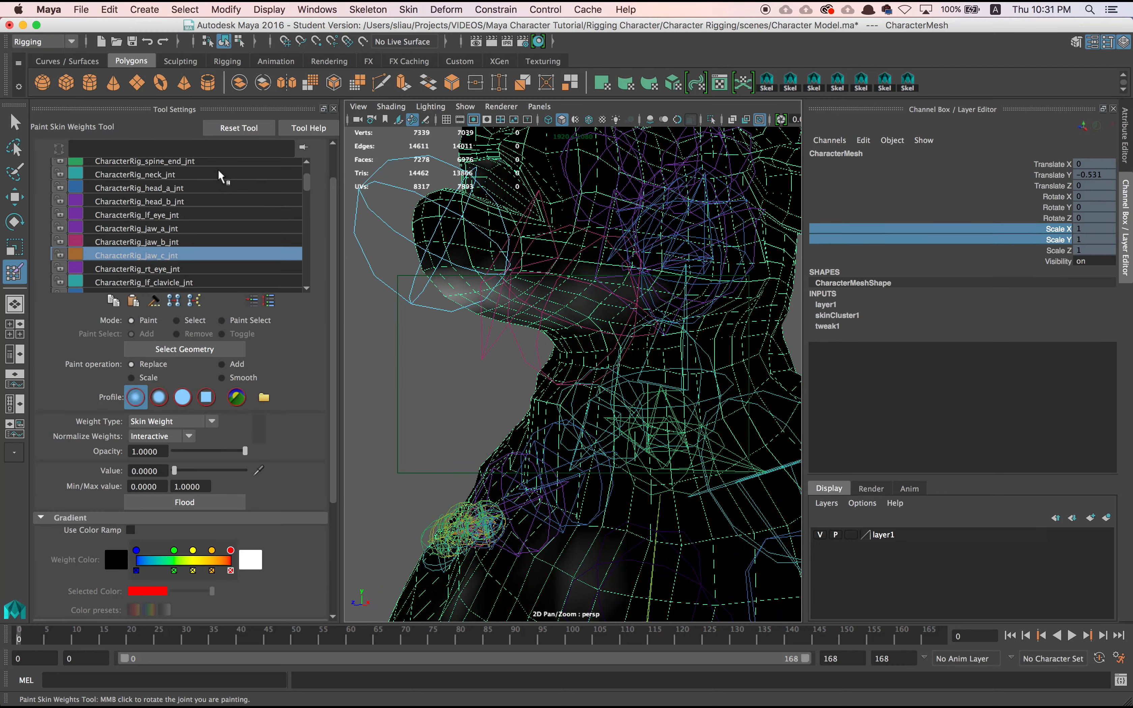
click(210, 175)
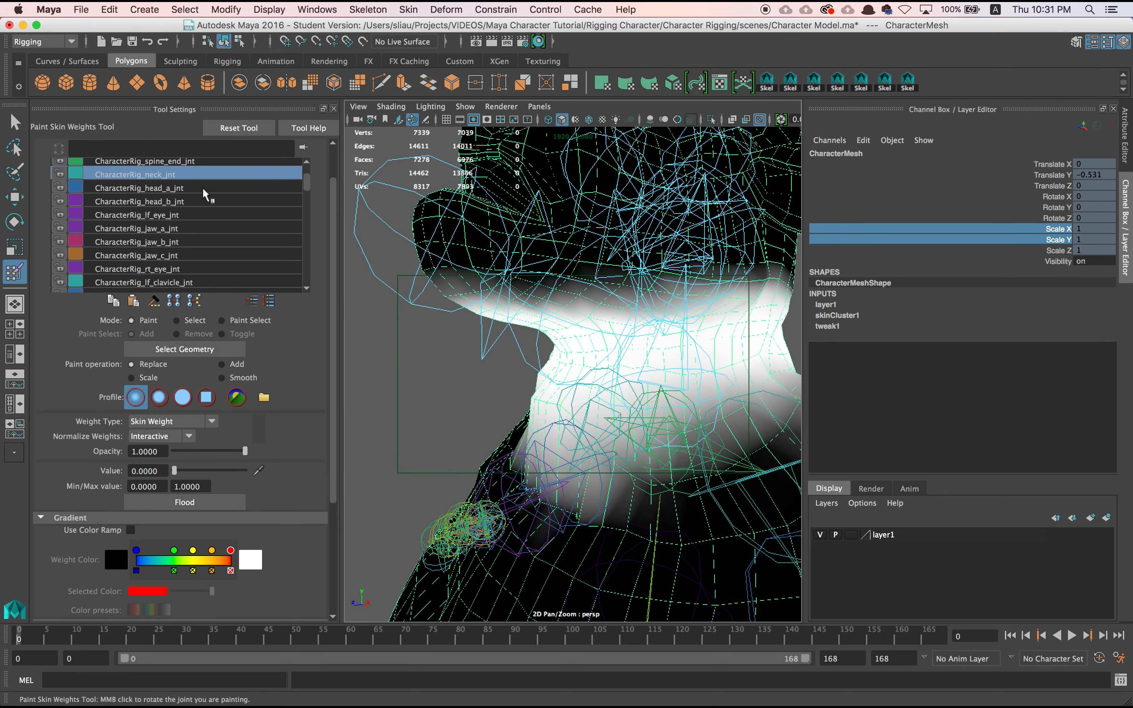
click(203, 188)
click(196, 200)
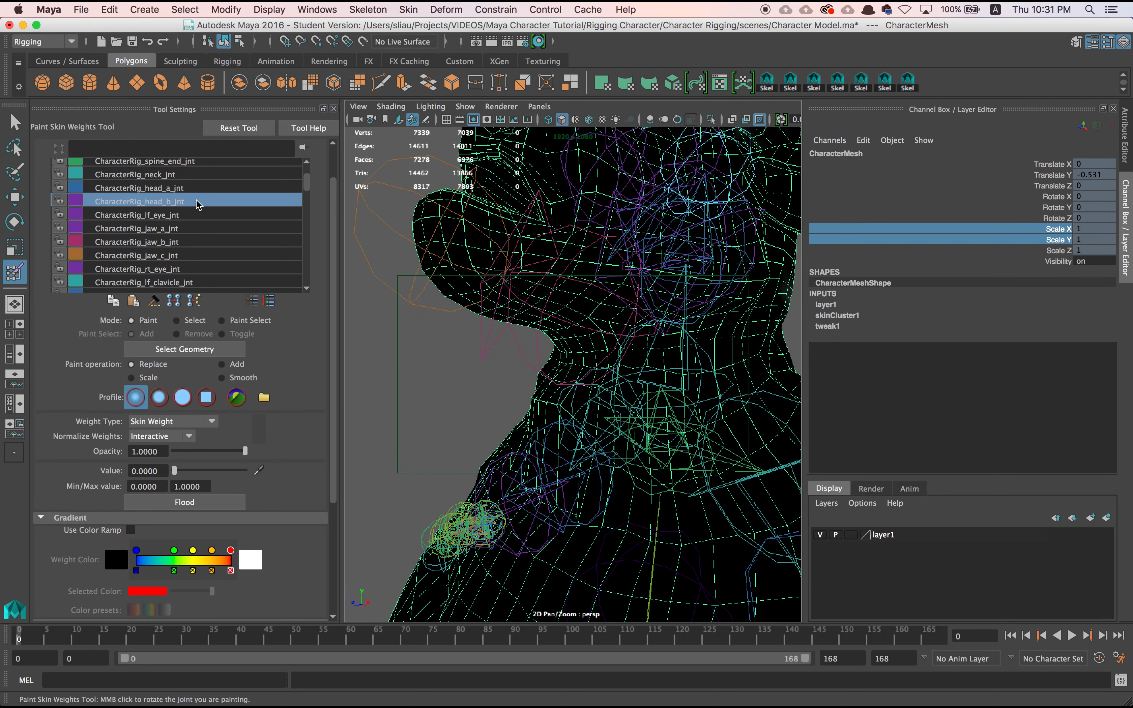
click(191, 213)
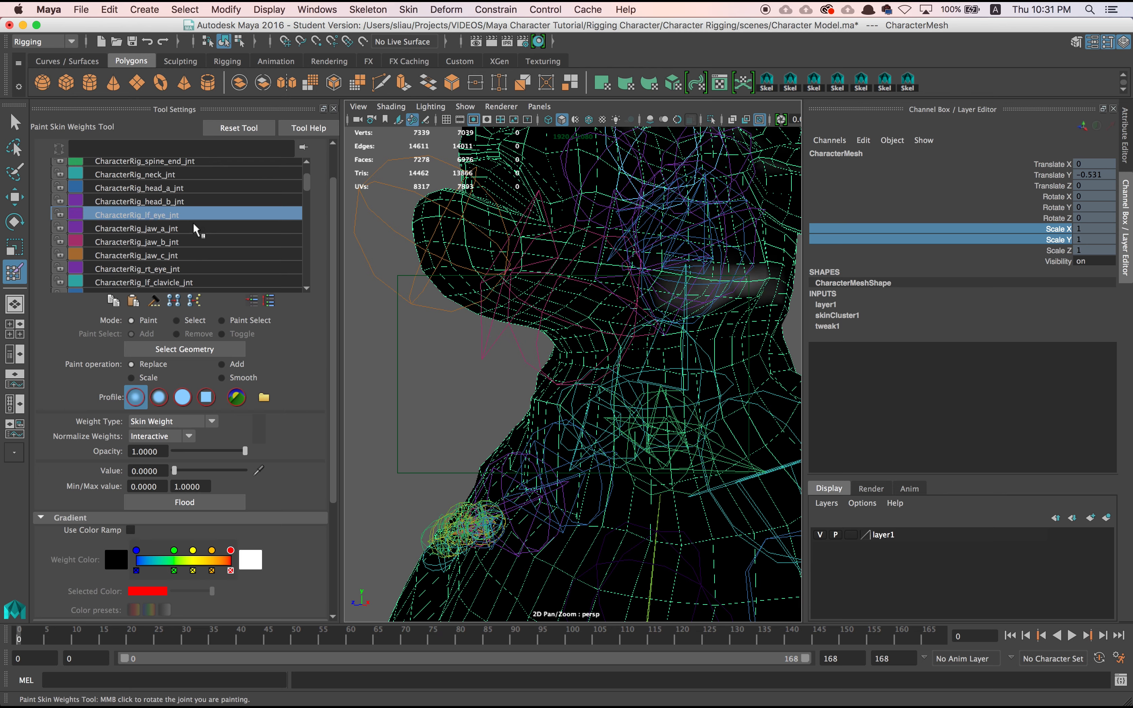
click(191, 242)
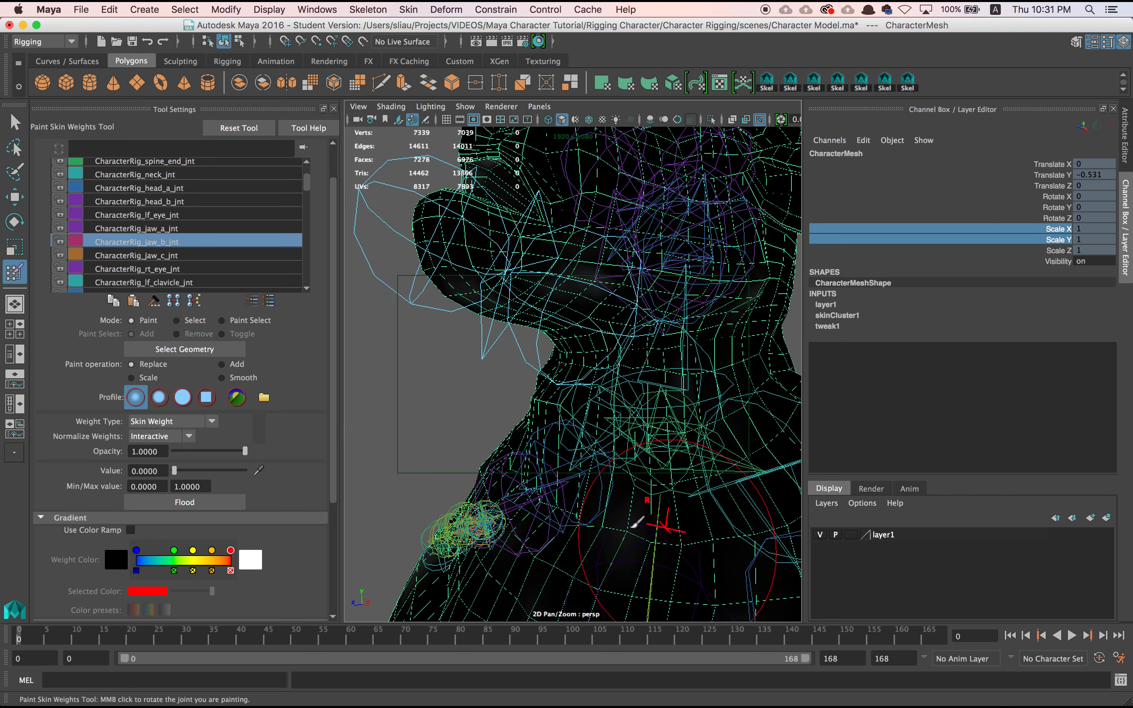
Make CharacterRig_jaw_c_jnt the active influence, set the value to 1, and paint full weight over the front of the lower jaw.
click(233, 257)
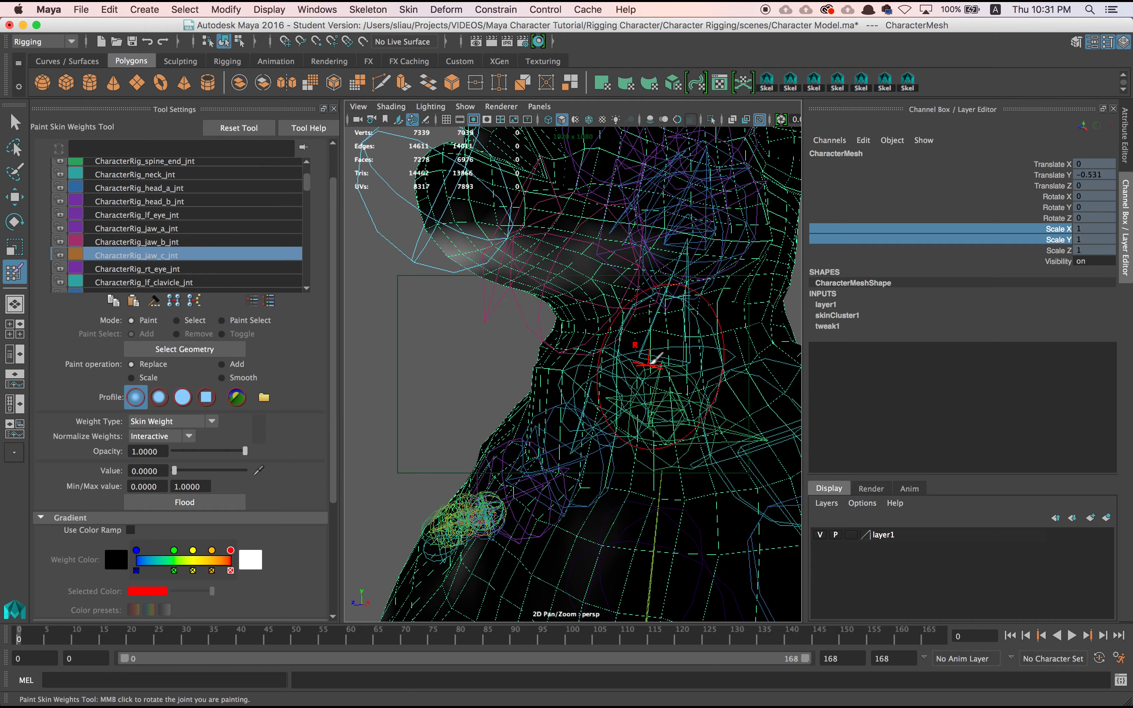
alt+middle_drag(652, 363, 638, 423)
alt+drag(637, 422, 668, 430)
alt+drag(561, 326, 473, 328)
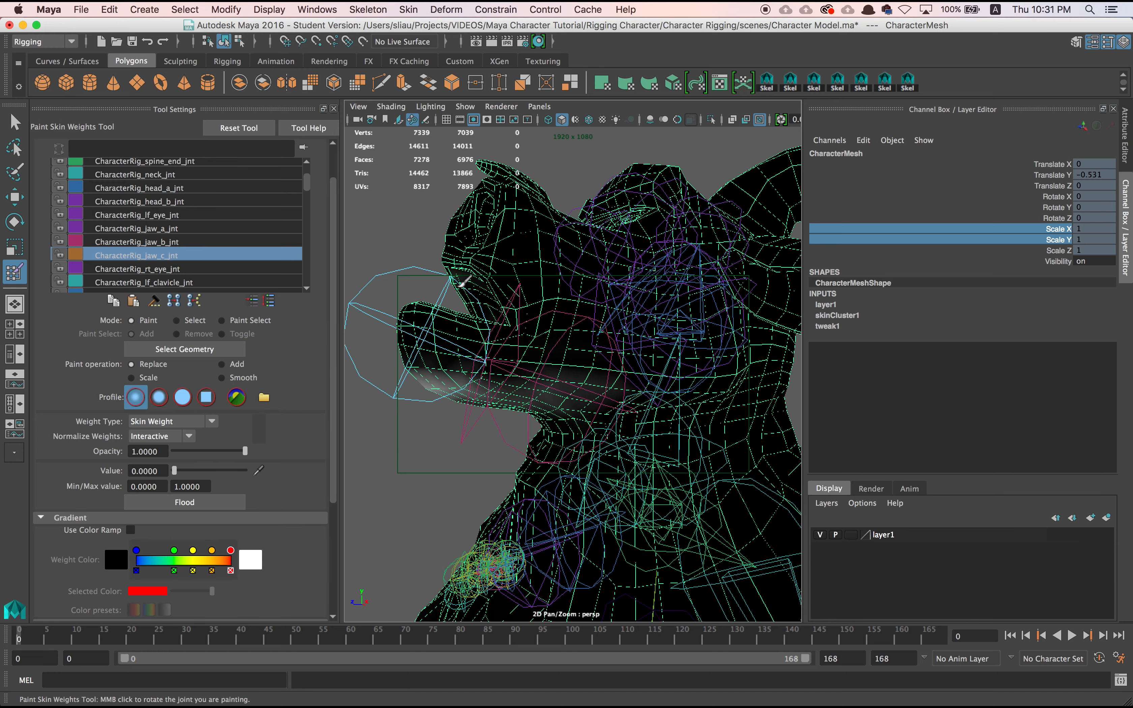
alt+drag(459, 320, 491, 317)
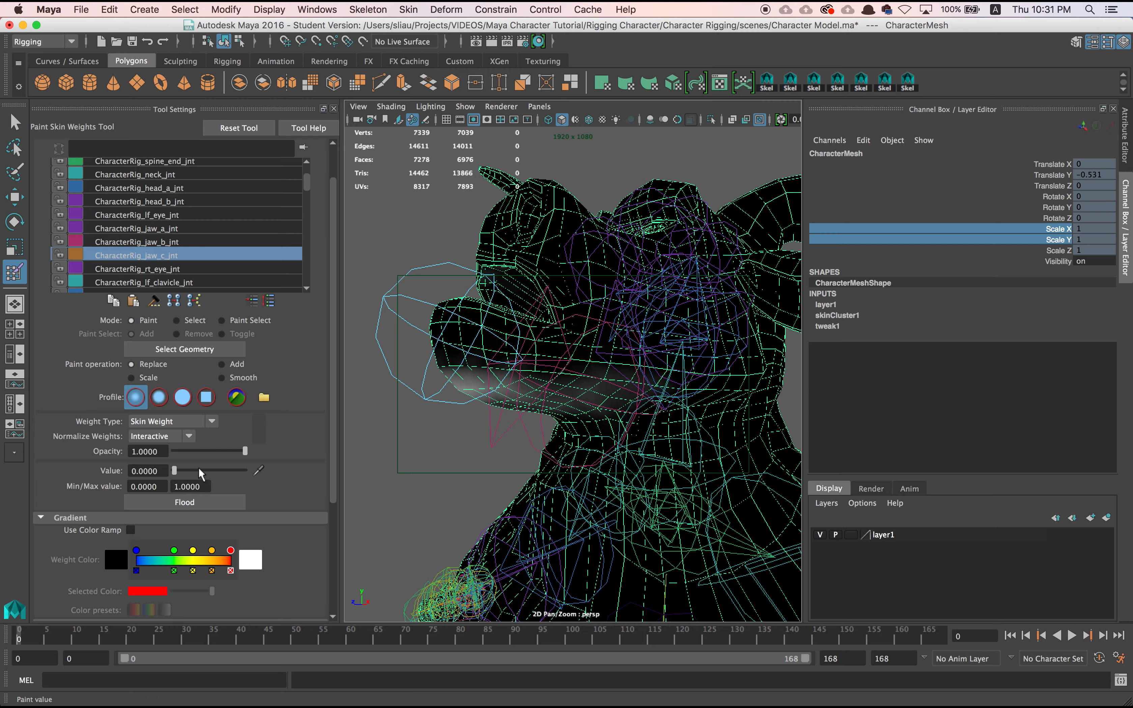
mouse_move(414, 412)
alt+mouse_down()
mouse_move(499, 363)
mouse_move(546, 358)
mouse_move(569, 323)
mouse_move(564, 360)
mouse_move(531, 390)
mouse_move(473, 286)
mouse_move(483, 276)
mouse_move(508, 348)
mouse_move(591, 332)
mouse_move(571, 312)
mouse_move(543, 314)
alt+mouse_up()
Make CharacterRig_lf_eye_jnt the active influence, set the value to 0, and paint its weight off the cheek and back of the head.
click(187, 242)
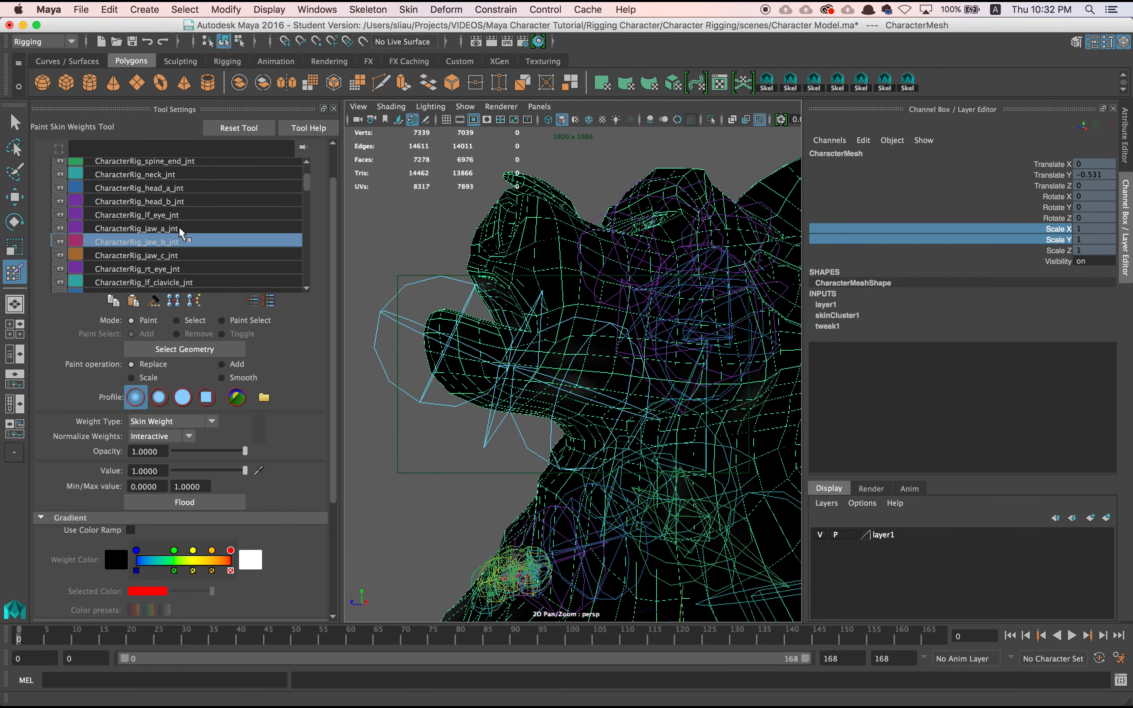
click(182, 229)
click(184, 217)
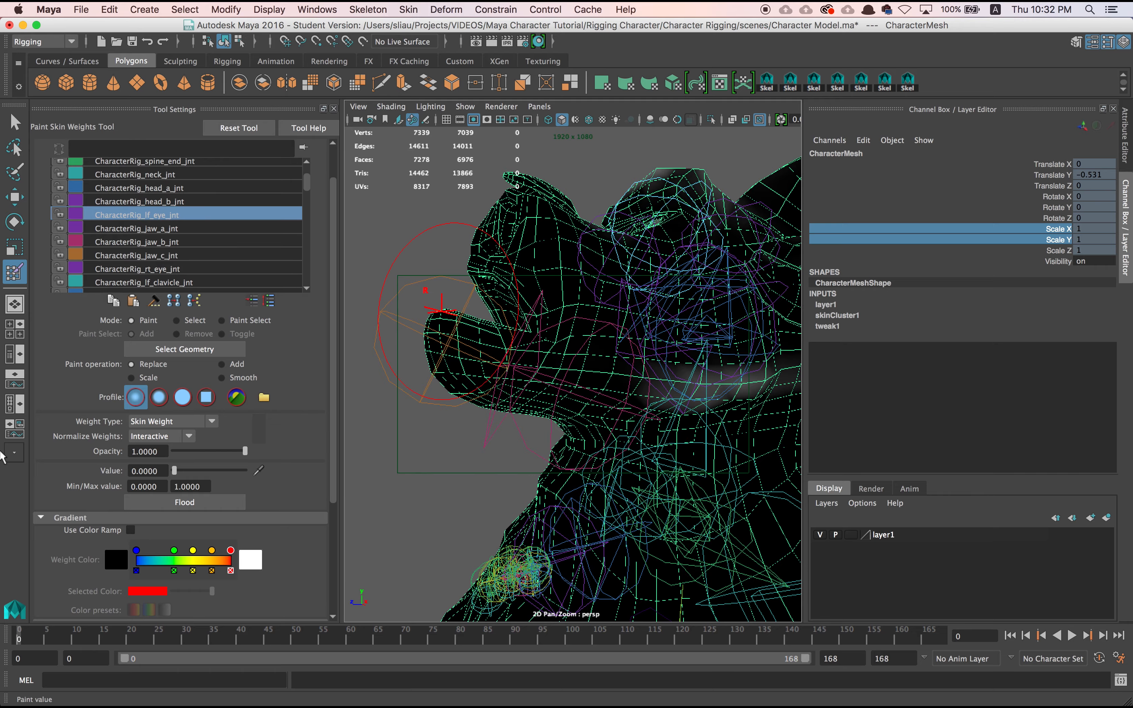
mouse_move(544, 350)
alt+mouse_down()
mouse_move(602, 386)
mouse_move(613, 358)
alt+mouse_up()
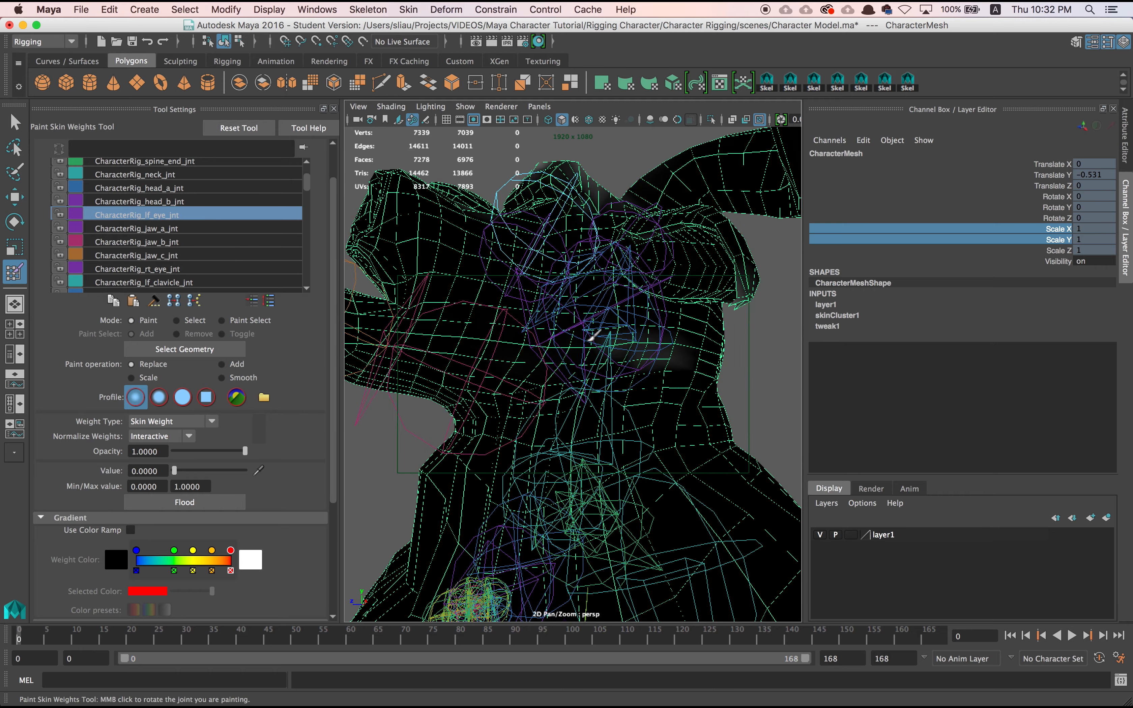
scroll(599, 425, down, 5)
mouse_move(599, 425)
alt+mouse_down()
mouse_move(671, 435)
mouse_move(607, 410)
alt+mouse_up()
scroll(585, 373, up, 5)
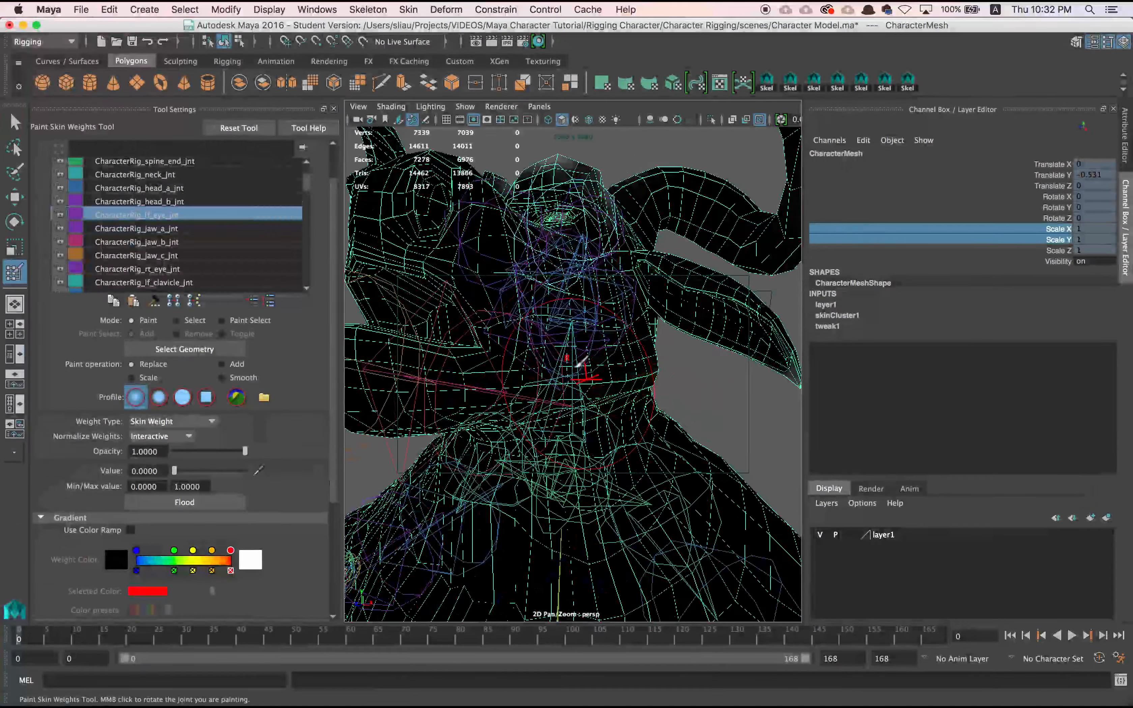
Review the CharacterRig_head_b_jnt, CharacterRig_head_a_jnt and CharacterRig_neck_jnt weights around the head, jaw and neck.
click(175, 202)
alt+drag(605, 344, 615, 424)
click(213, 188)
mouse_move(636, 309)
alt+mouse_down()
mouse_move(536, 365)
mouse_move(506, 368)
mouse_move(458, 340)
alt+mouse_up()
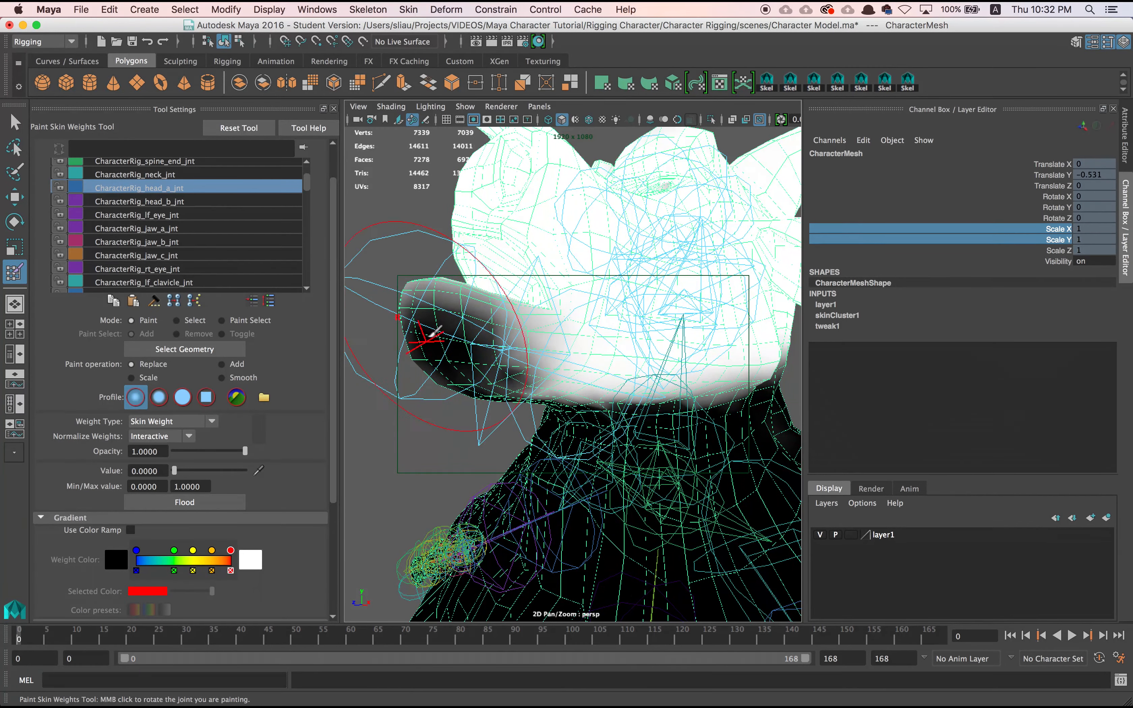
mouse_move(559, 327)
alt+mouse_down()
mouse_move(627, 327)
mouse_move(547, 367)
mouse_move(597, 380)
alt+mouse_up()
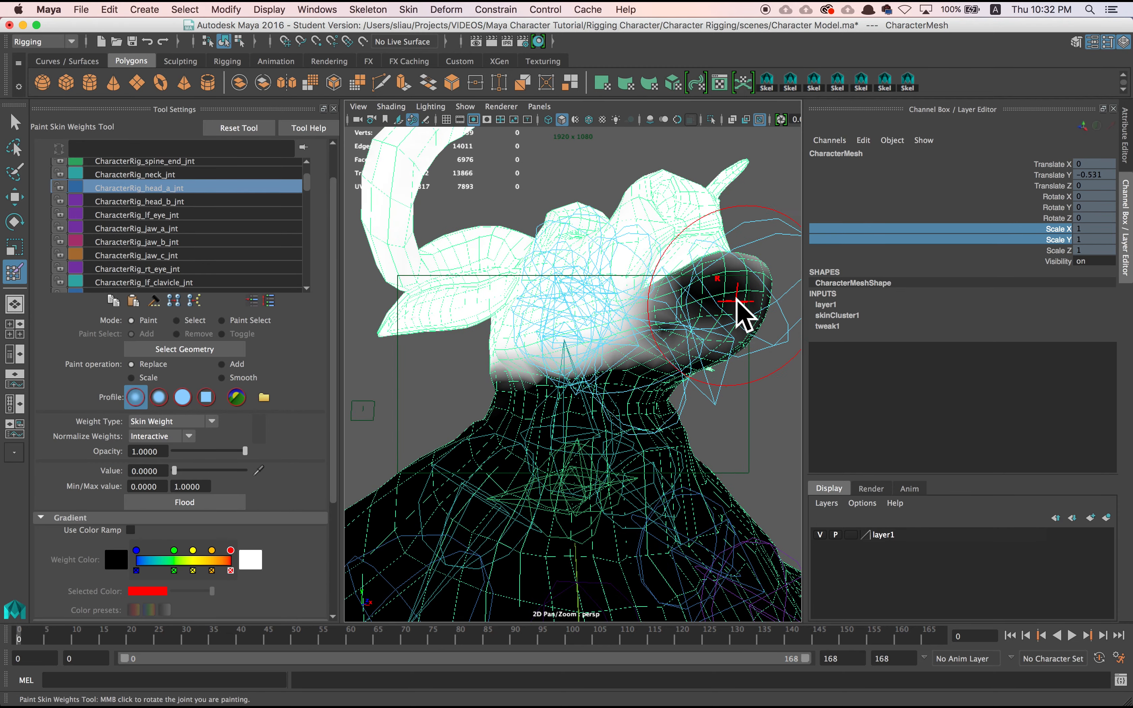
click(234, 175)
mouse_move(537, 396)
alt+mouse_down()
mouse_move(463, 410)
mouse_move(591, 404)
alt+mouse_up()
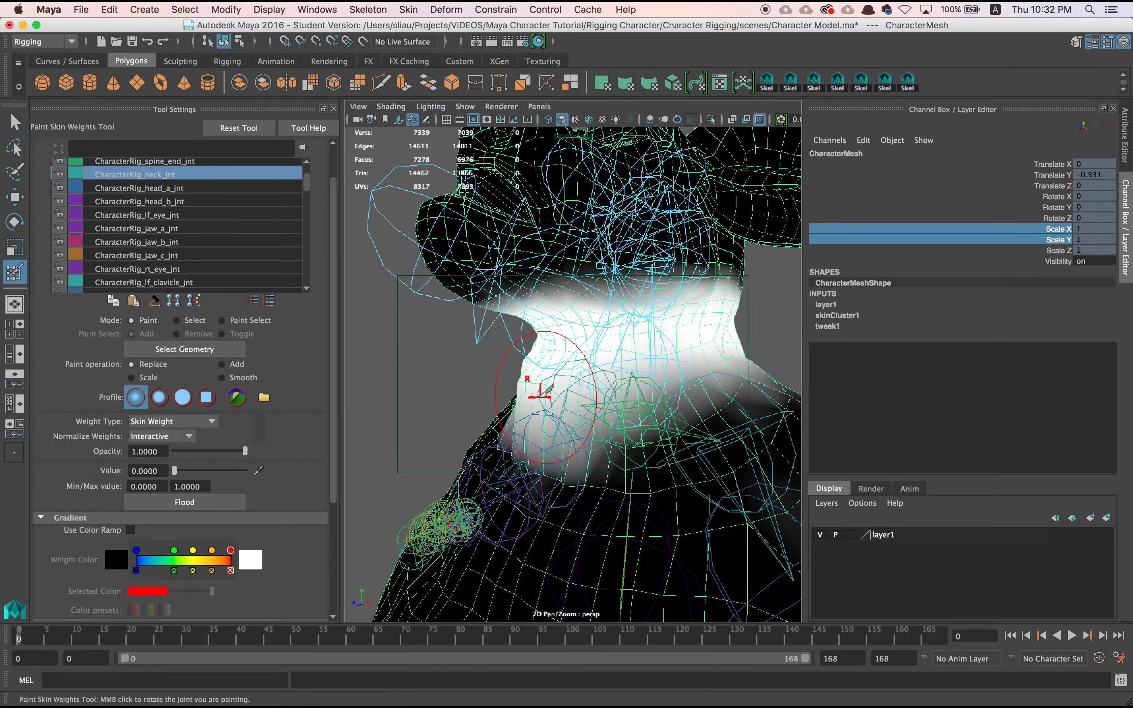
Try painting zero CharacterRig_neck_jnt weight below the base of the neck, and undo the stroke.
mouse_move(628, 406)
alt+mouse_down()
mouse_move(772, 421)
mouse_move(591, 430)
alt+mouse_up()
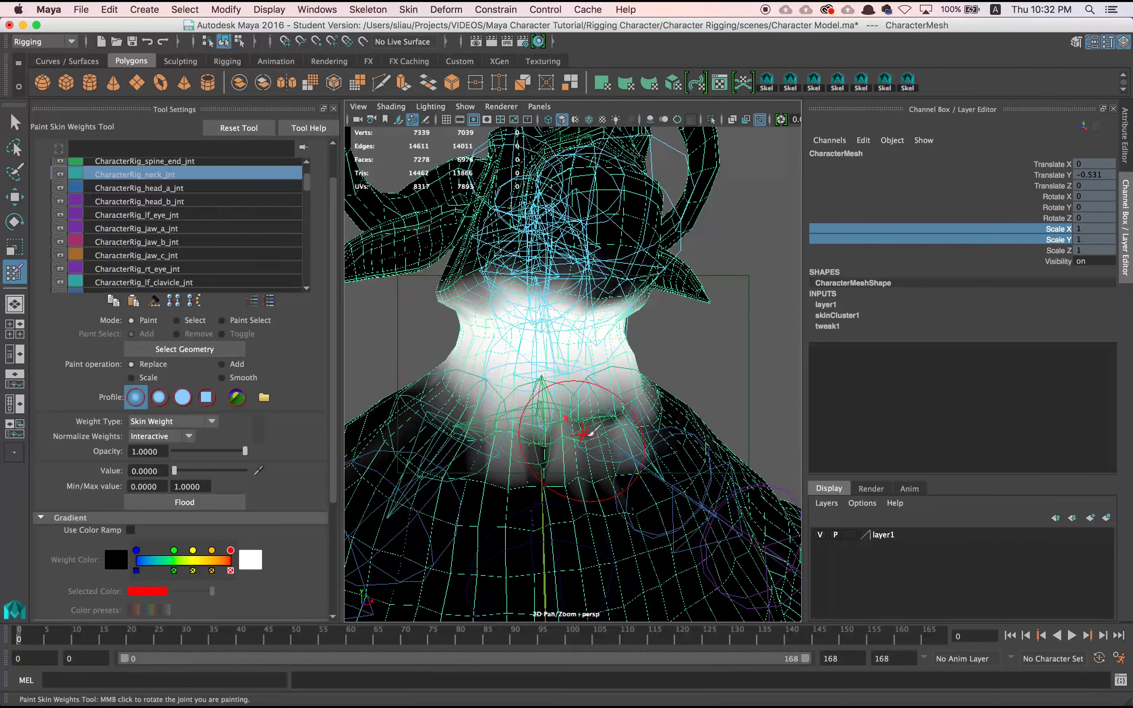
key(z)
key(shift+z)
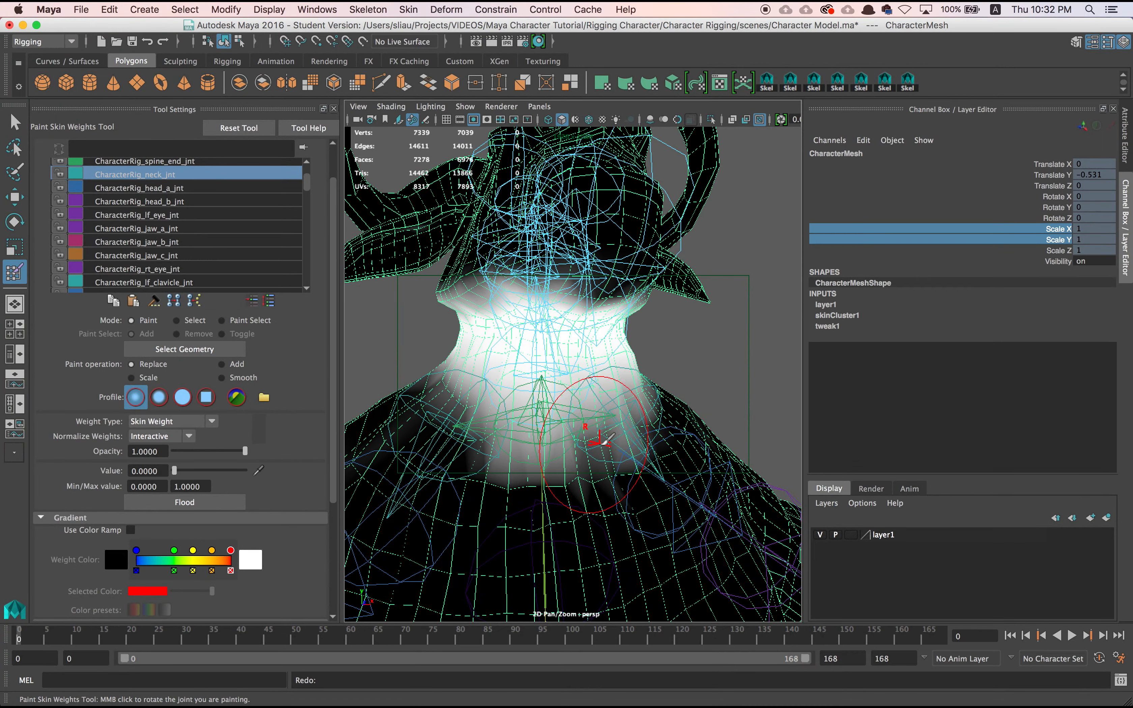
key(z)
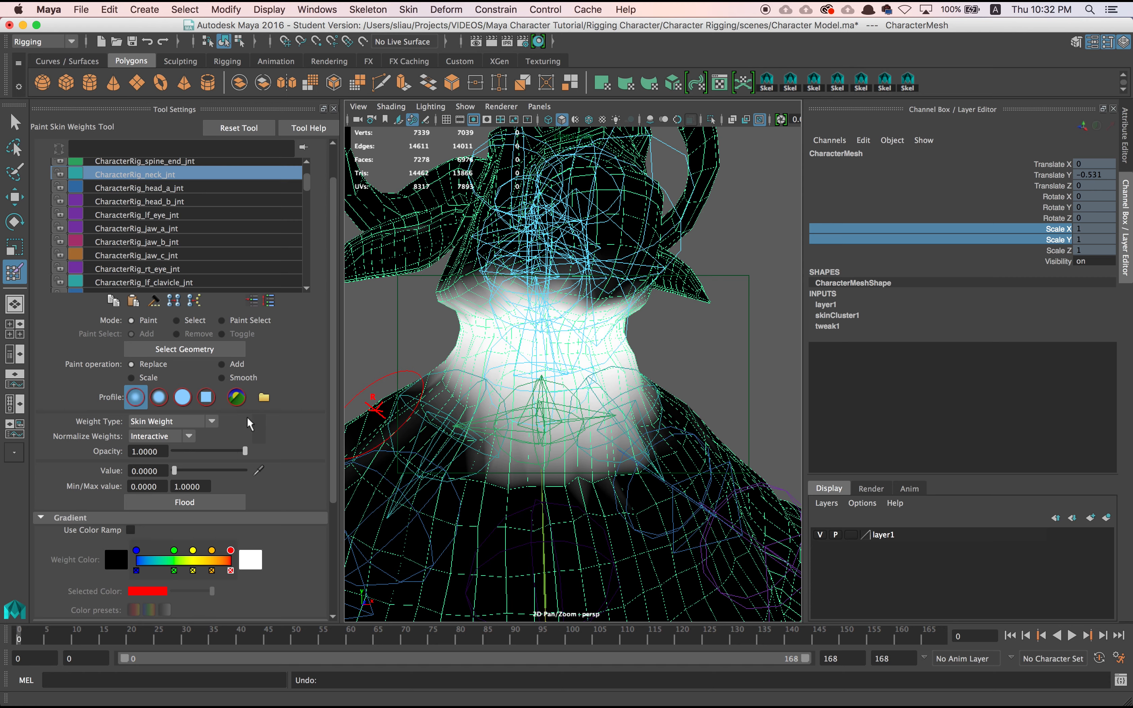
Switch the paint operation to Smooth and blend the CharacterRig_neck_jnt weights around the base of the neck.
click(229, 379)
mouse_move(413, 421)
mouse_down()
mouse_move(450, 403)
mouse_move(454, 380)
mouse_up()
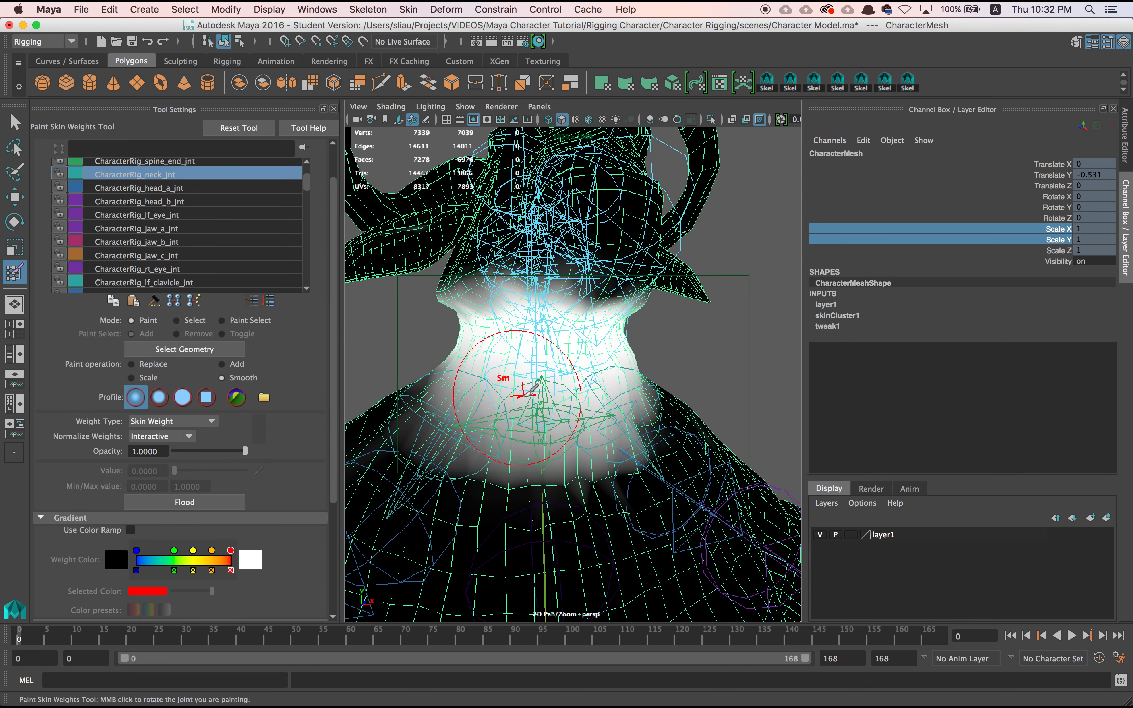
alt+drag(583, 382, 513, 408)
mouse_move(649, 388)
mouse_down()
mouse_move(684, 368)
mouse_move(637, 389)
mouse_move(607, 377)
mouse_up()
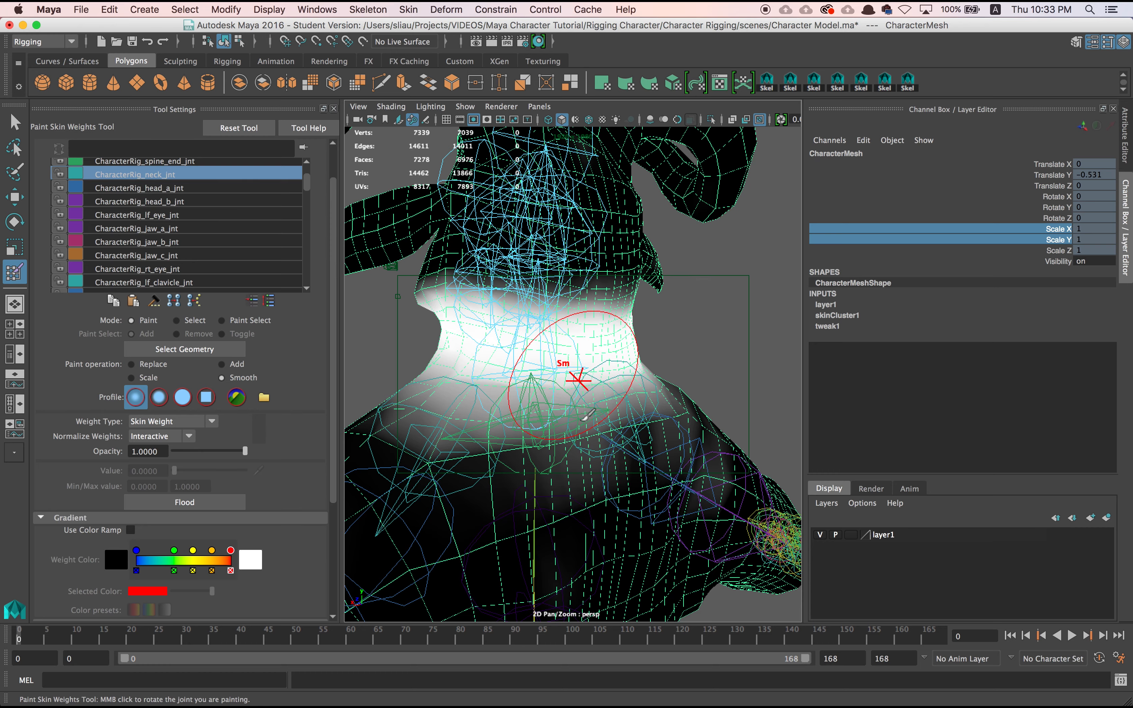
Examine the smoothed CharacterRig_neck_jnt weights around the front, sides and back of the neck.
right_click(579, 379)
alt+right_drag(552, 372, 587, 401)
alt+drag(587, 400, 513, 398)
mouse_move(725, 390)
alt+mouse_down()
mouse_move(609, 385)
mouse_move(601, 398)
alt+mouse_up()
alt+drag(688, 407, 590, 403)
alt+drag(750, 410, 602, 414)
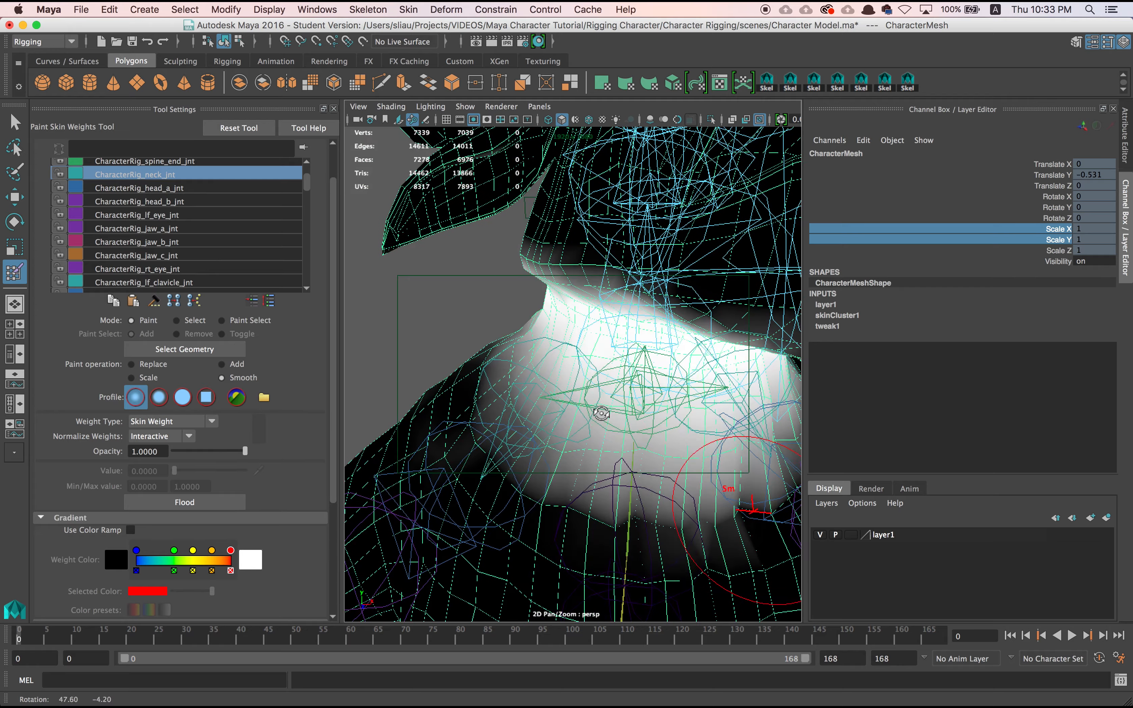
alt+drag(745, 422, 601, 417)
alt+drag(684, 424, 613, 429)
alt+right_drag(728, 386, 604, 412)
alt+drag(656, 429, 538, 392)
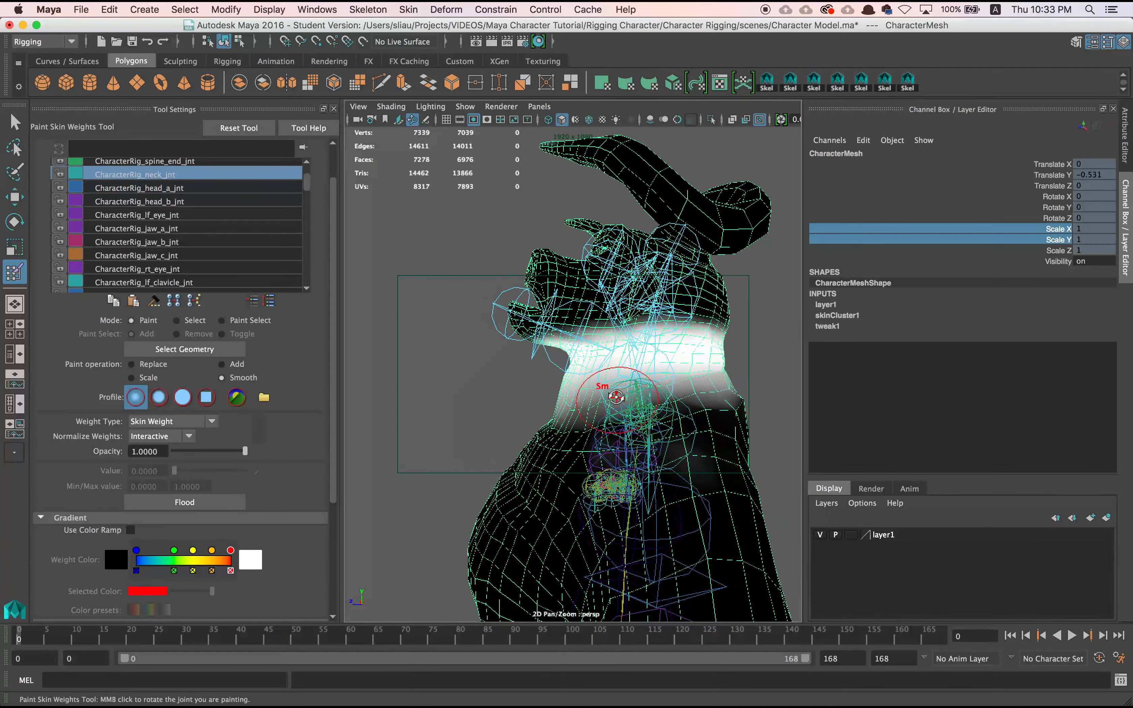
alt+drag(616, 397, 642, 398)
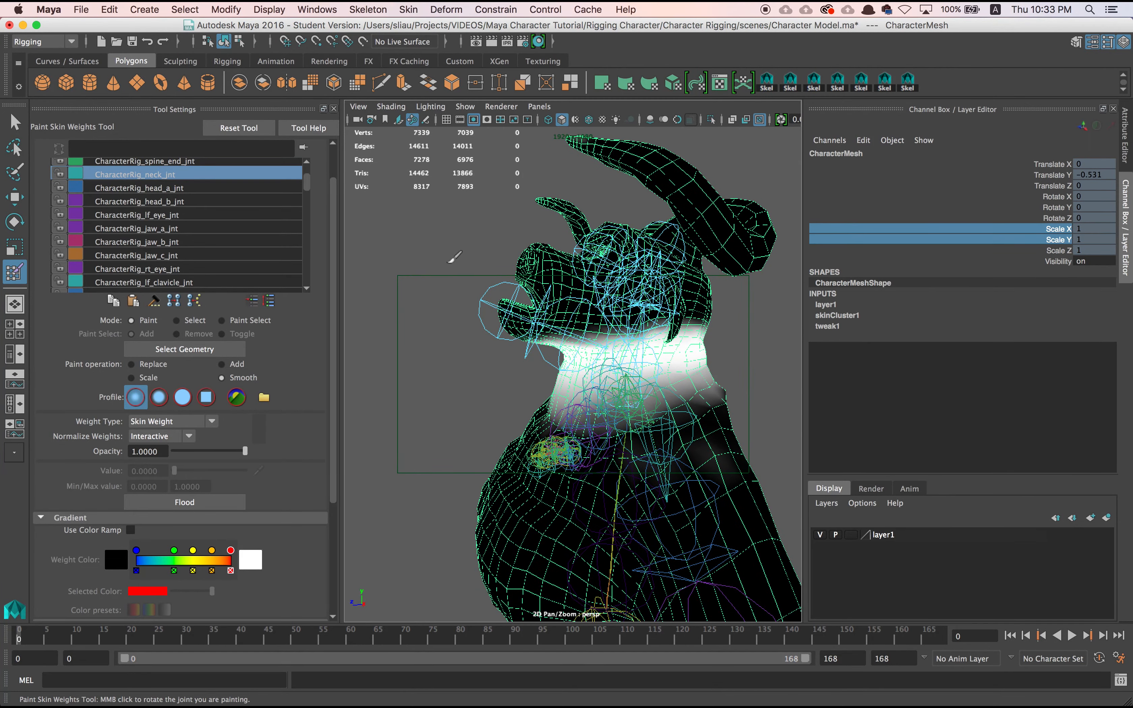
Leave weight painting, test the head bend by rotating CharacterRig_head_a_jnt about X, and undo the rotation.
key(q)
click(402, 230)
mouse_move(422, 263)
alt+mouse_down()
mouse_move(525, 285)
mouse_move(481, 296)
mouse_move(612, 330)
mouse_move(604, 387)
alt+mouse_up()
scroll(529, 404, up, 5)
alt+drag(529, 405, 714, 327)
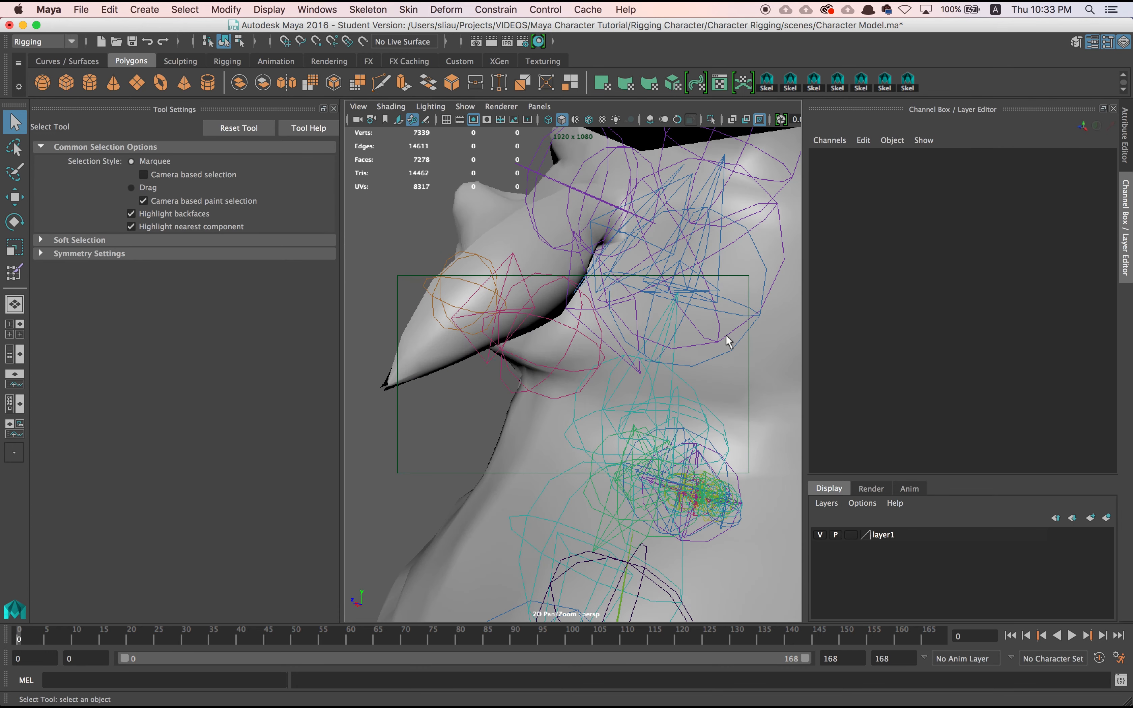
click(726, 336)
alt+drag(712, 369, 587, 252)
click(690, 340)
key(e)
key(z)
key(z)
key(z)
key(z)
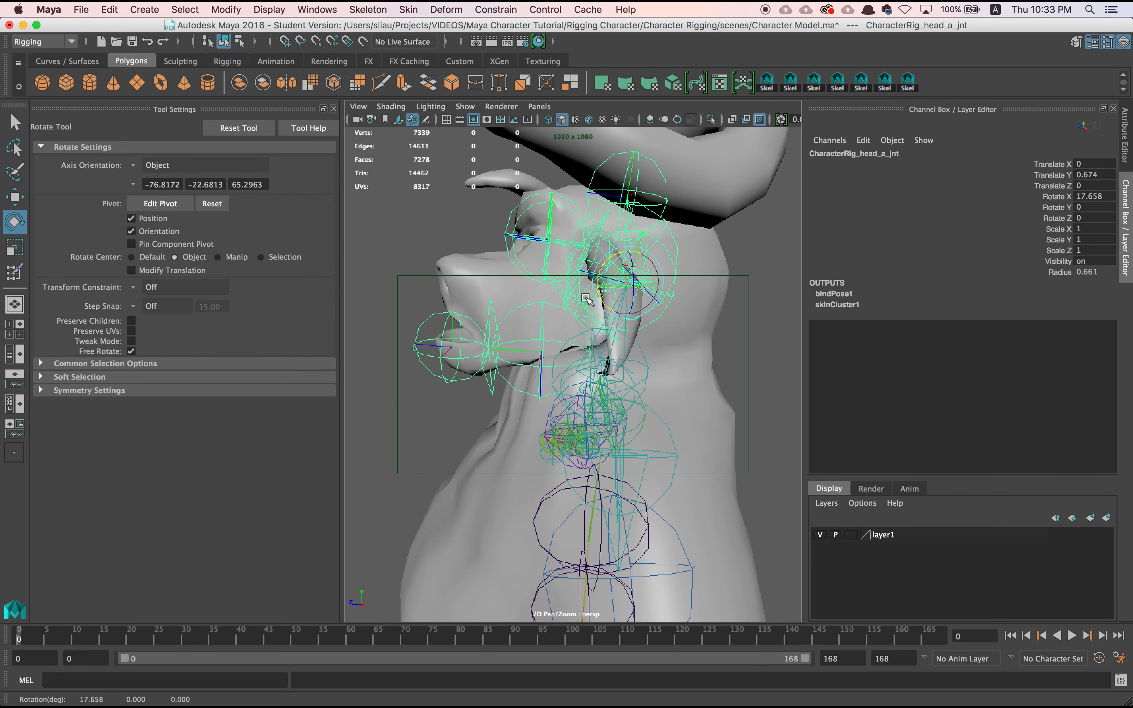
alt+drag(626, 300, 665, 343)
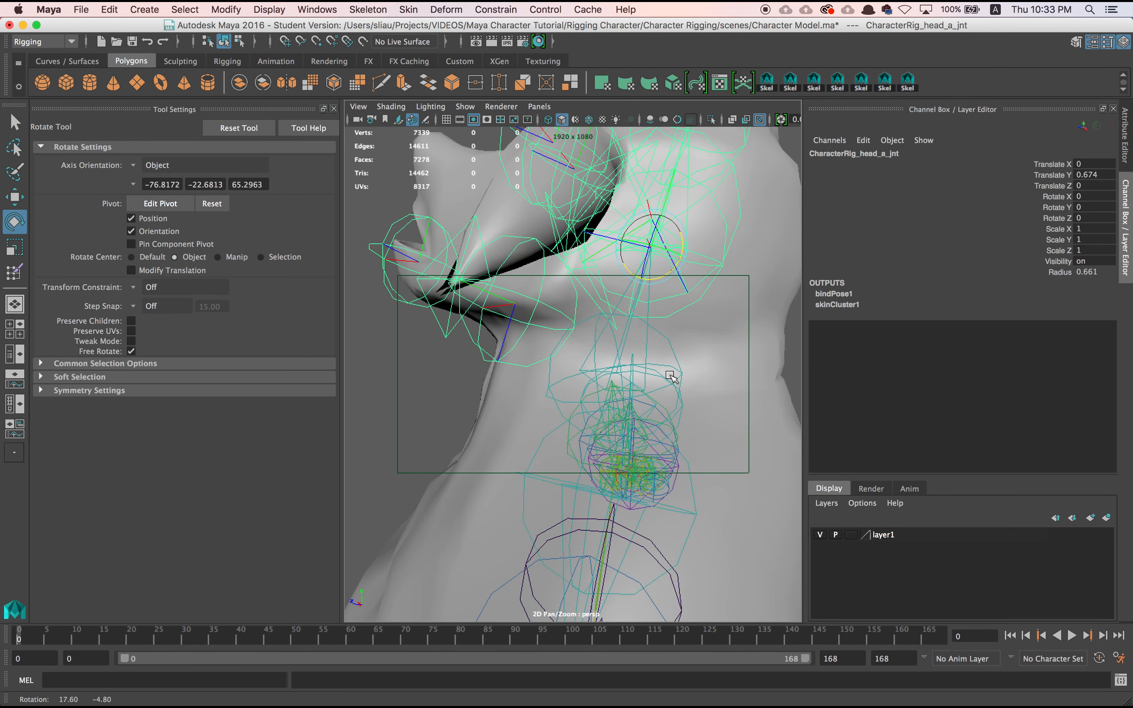
Select CharacterRig_neck_jnt and test the neck deformation by rotating it to about -11.6 in X.
click(666, 344)
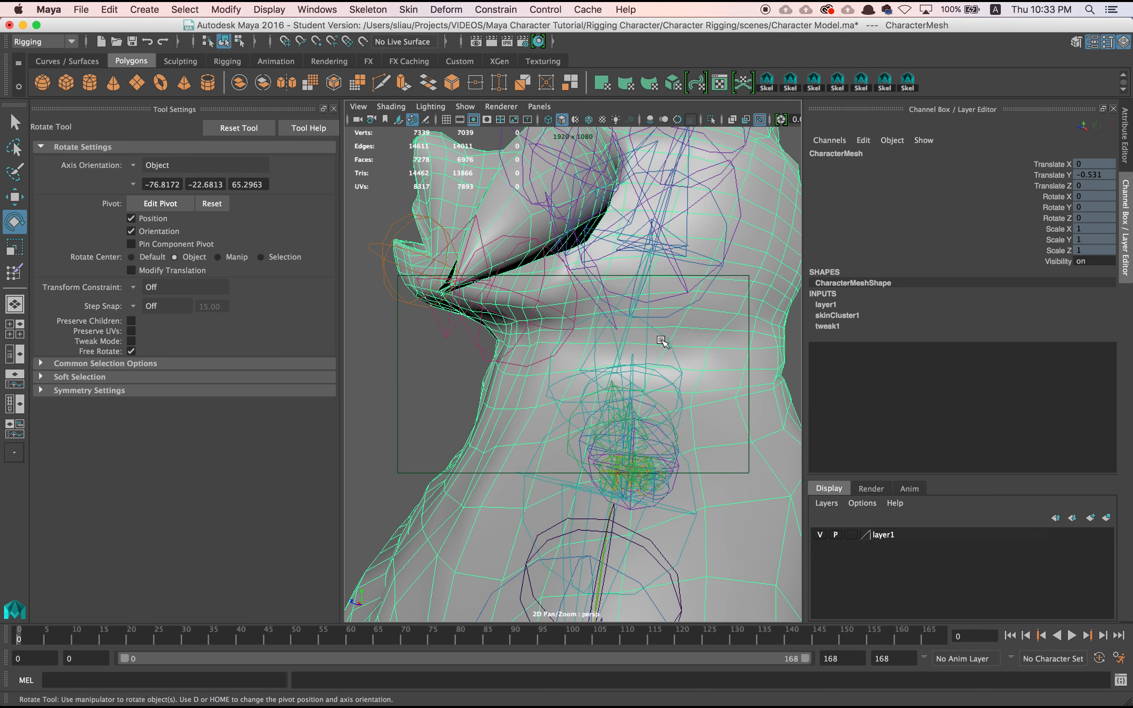
click(662, 340)
alt+drag(678, 354, 604, 348)
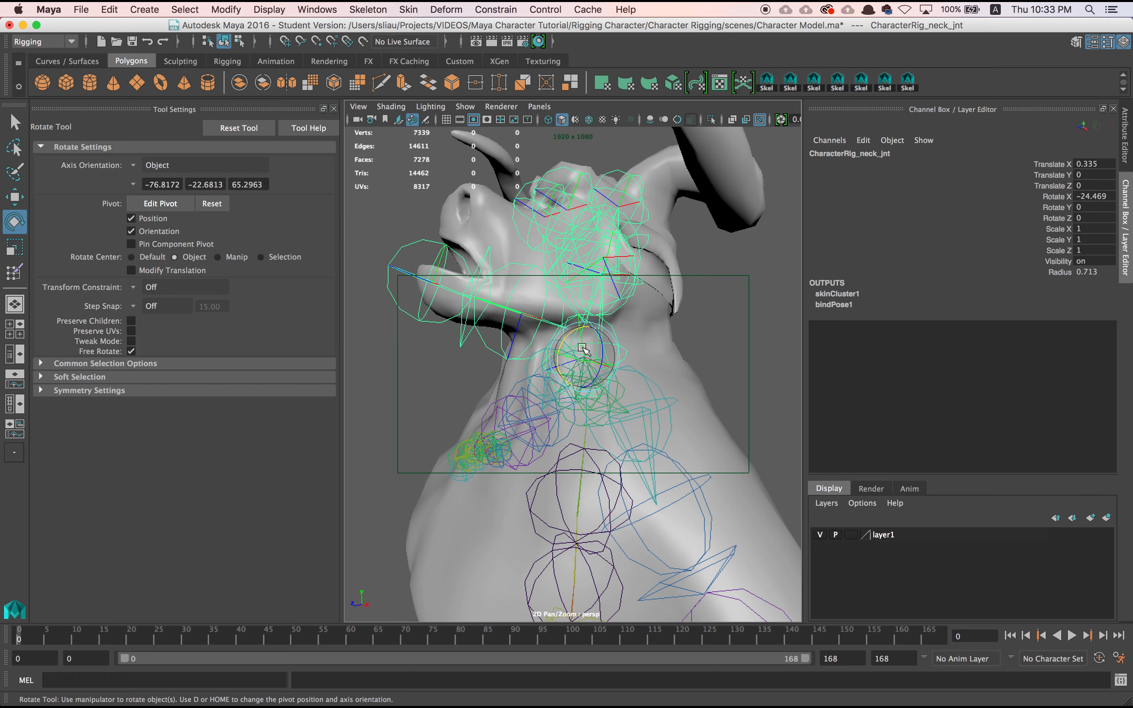
mouse_move(565, 342)
mouse_down()
mouse_move(570, 354)
mouse_move(551, 341)
mouse_move(582, 344)
mouse_up()
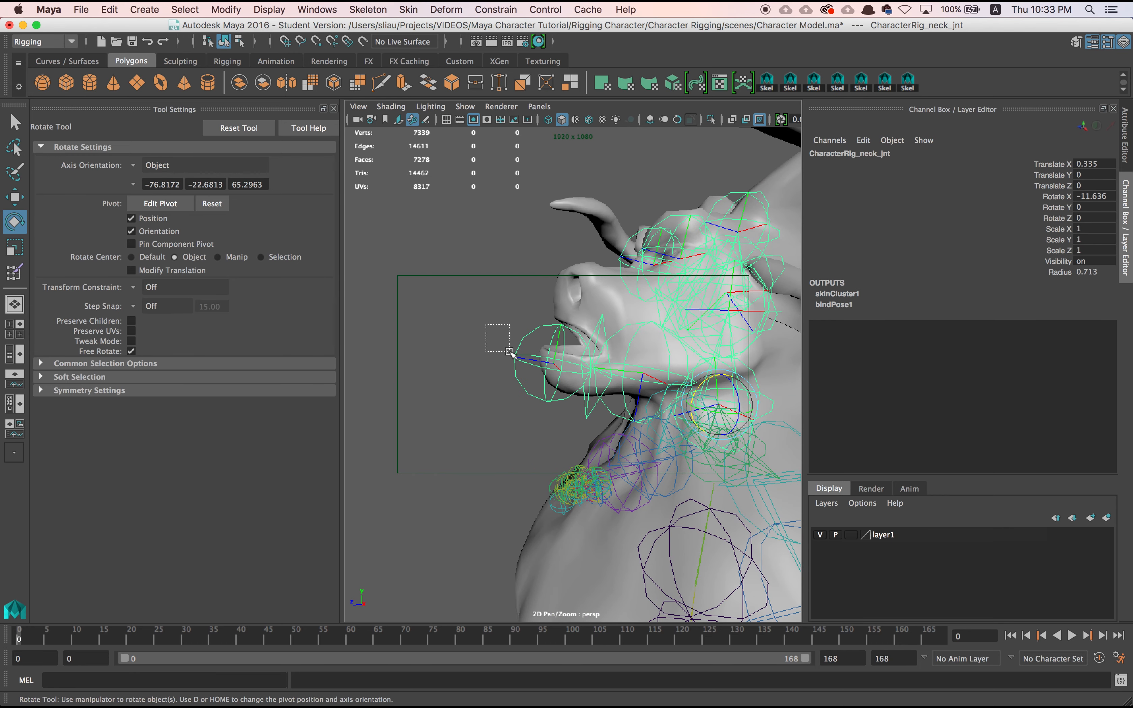
Select CharacterRig_jaw_c_jnt and test the lower jaw by moving it along Z, going back to a Translate Z of -0.03.
drag(510, 351, 510, 352)
key(w)
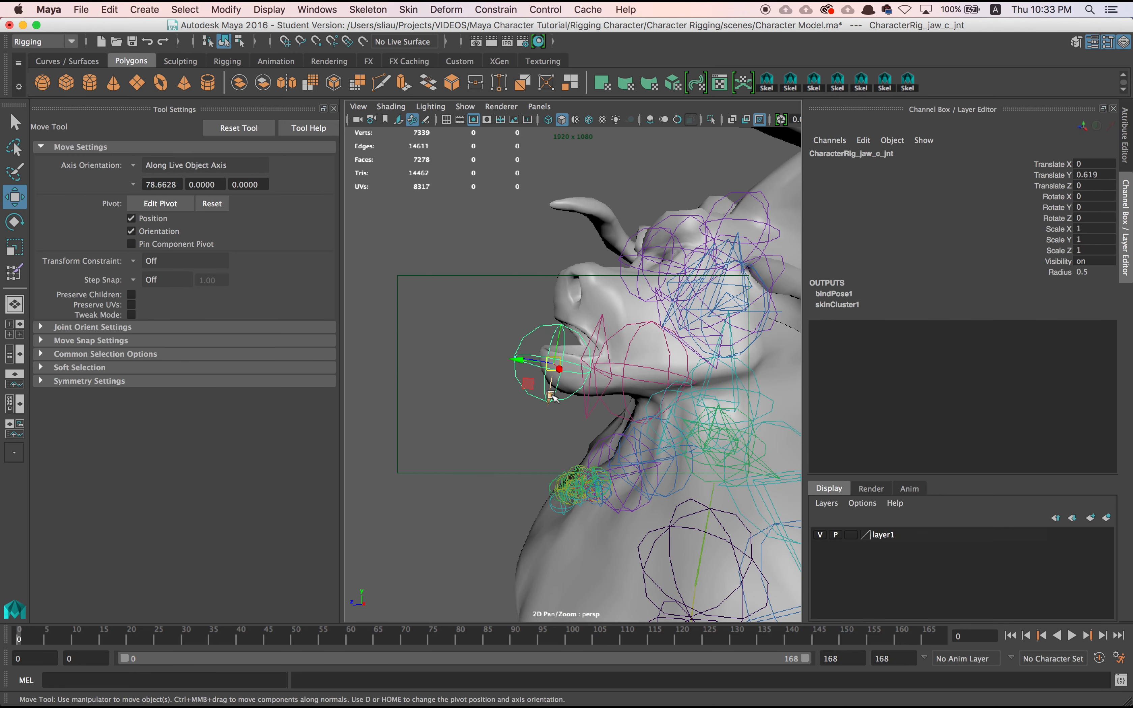
drag(552, 396, 557, 371)
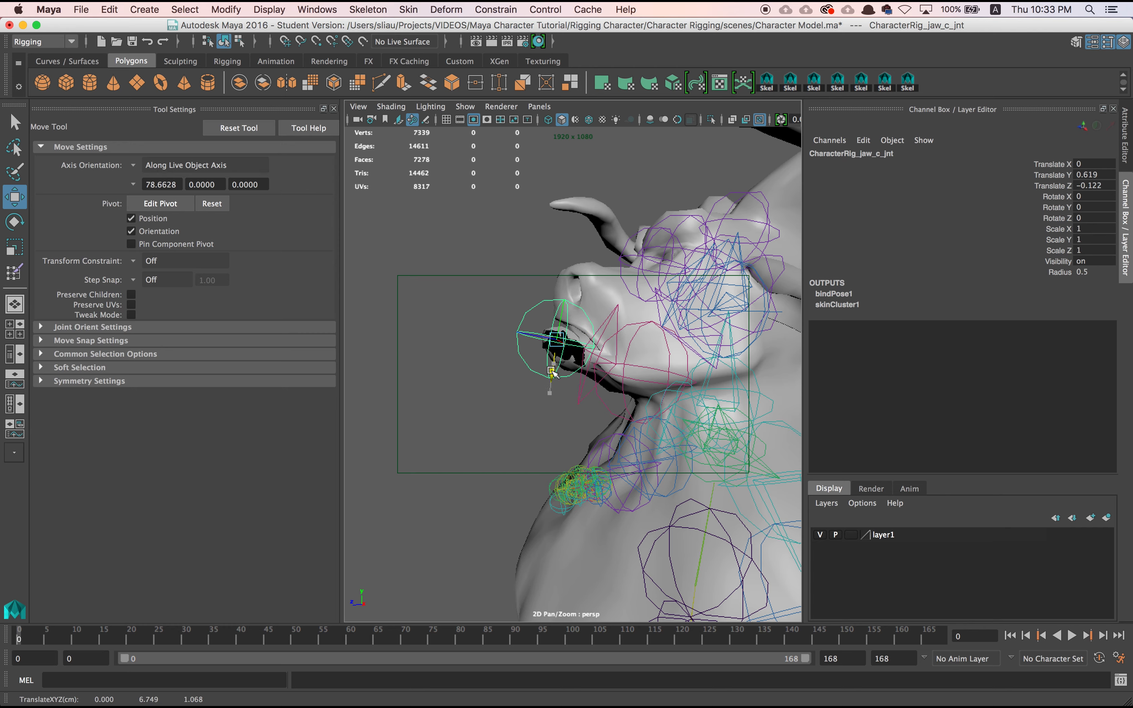
drag(550, 388, 549, 392)
alt+drag(549, 393, 501, 350)
scroll(582, 408, up, 5)
key(super+z)
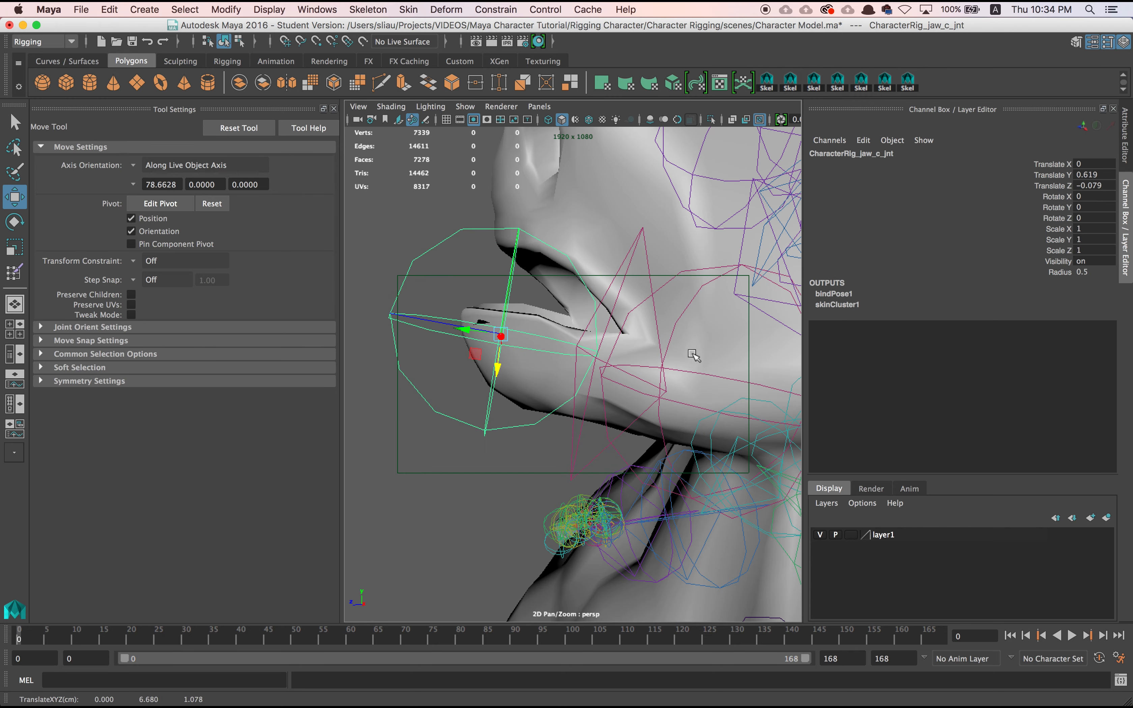
key(z)
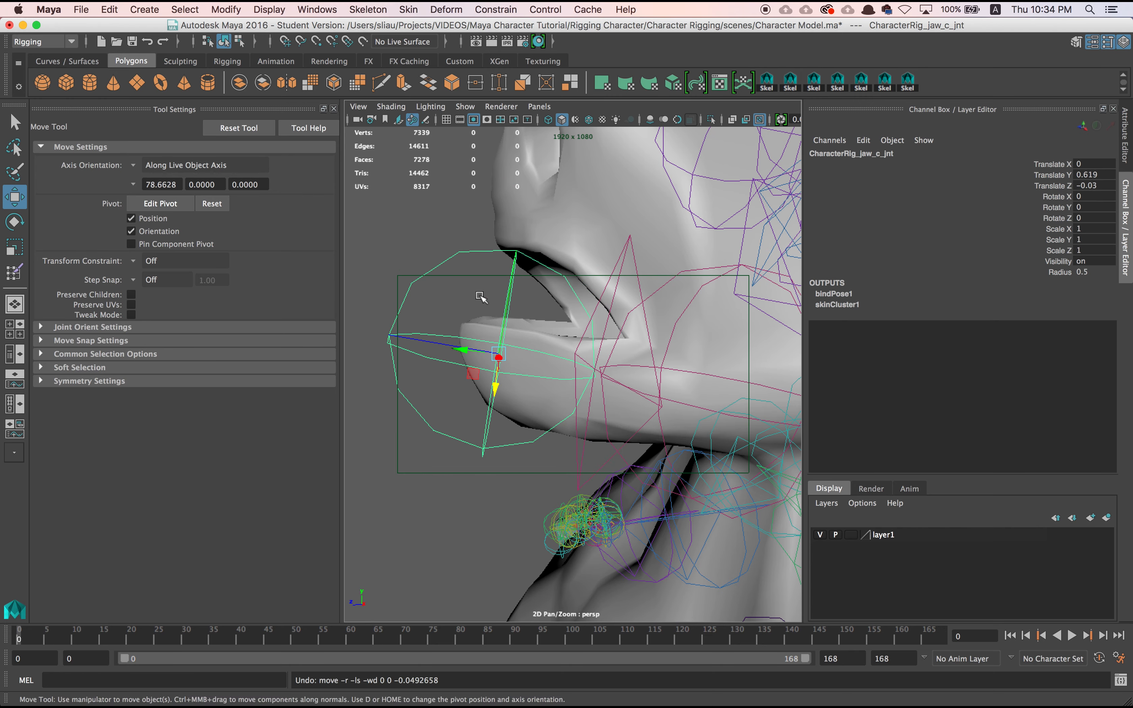
Make CharacterRig_jaw_c_jnt the active influence on the mesh, switch to Add with value 0.4, and paint its weight over the lower jaw.
click(490, 326)
click(14, 271)
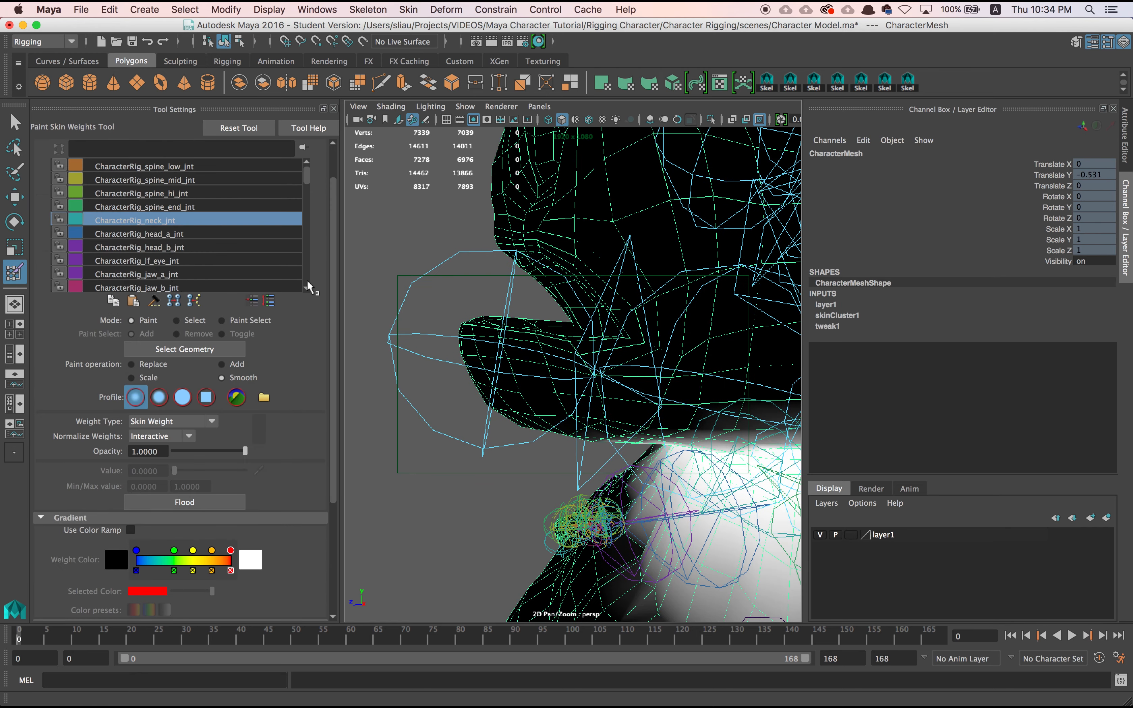
scroll(308, 284, down, 3)
click(201, 168)
alt+drag(575, 302, 549, 310)
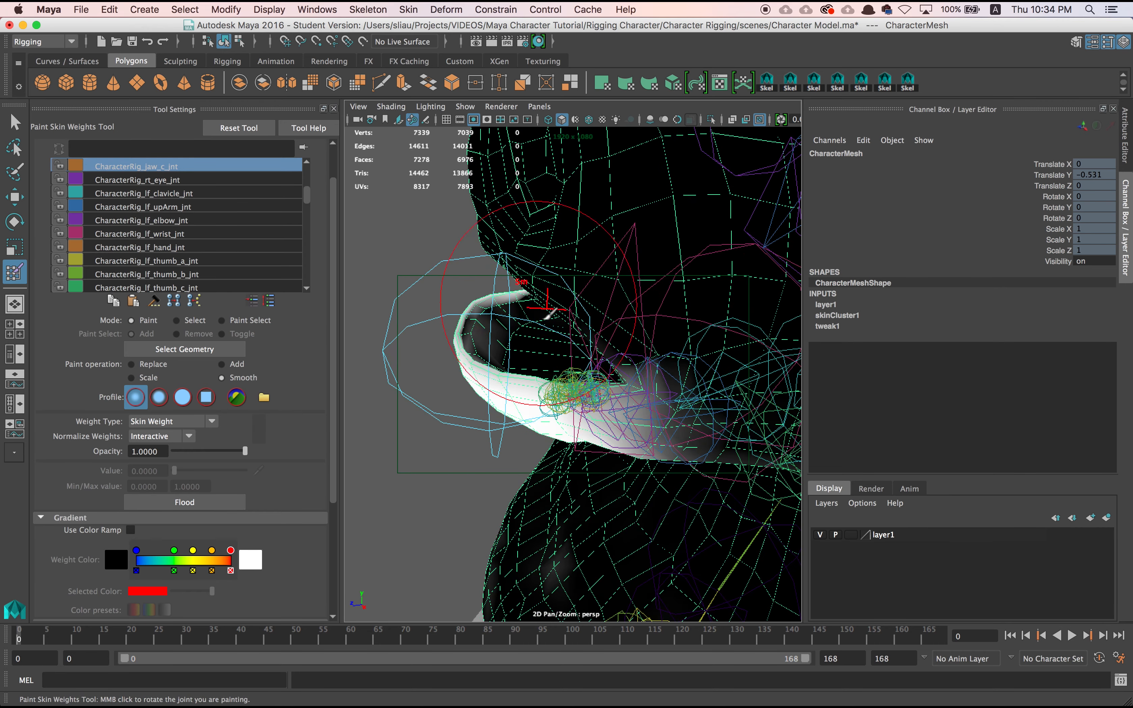
scroll(134, 310, down, 2)
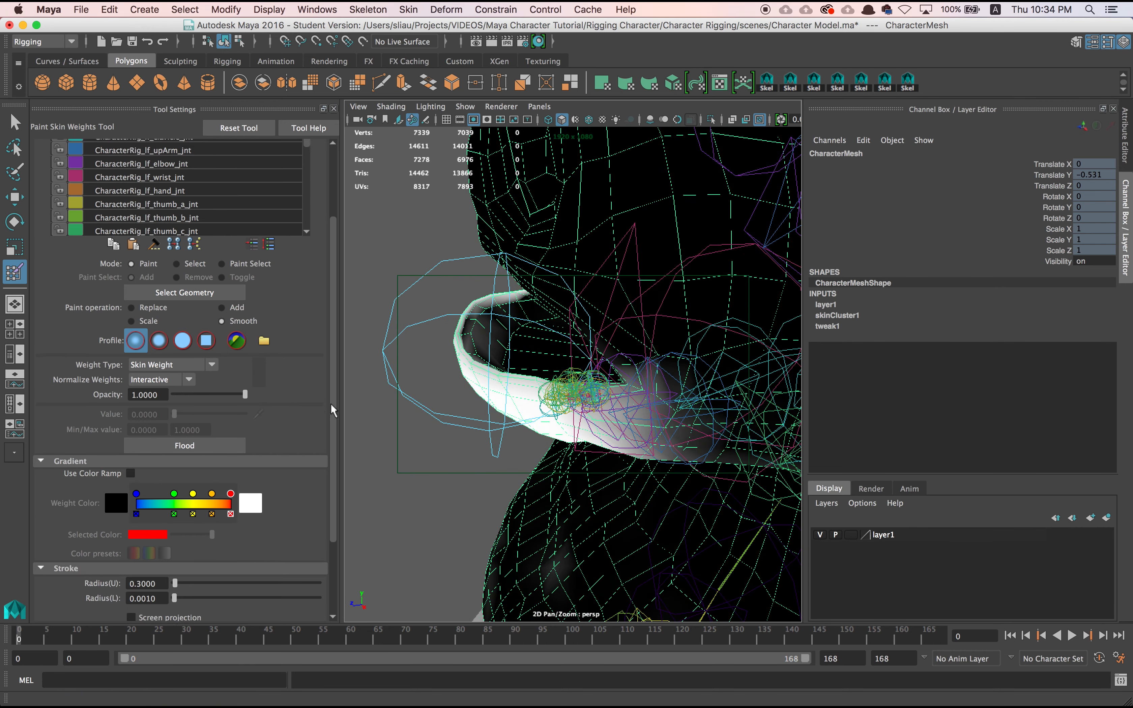
click(157, 303)
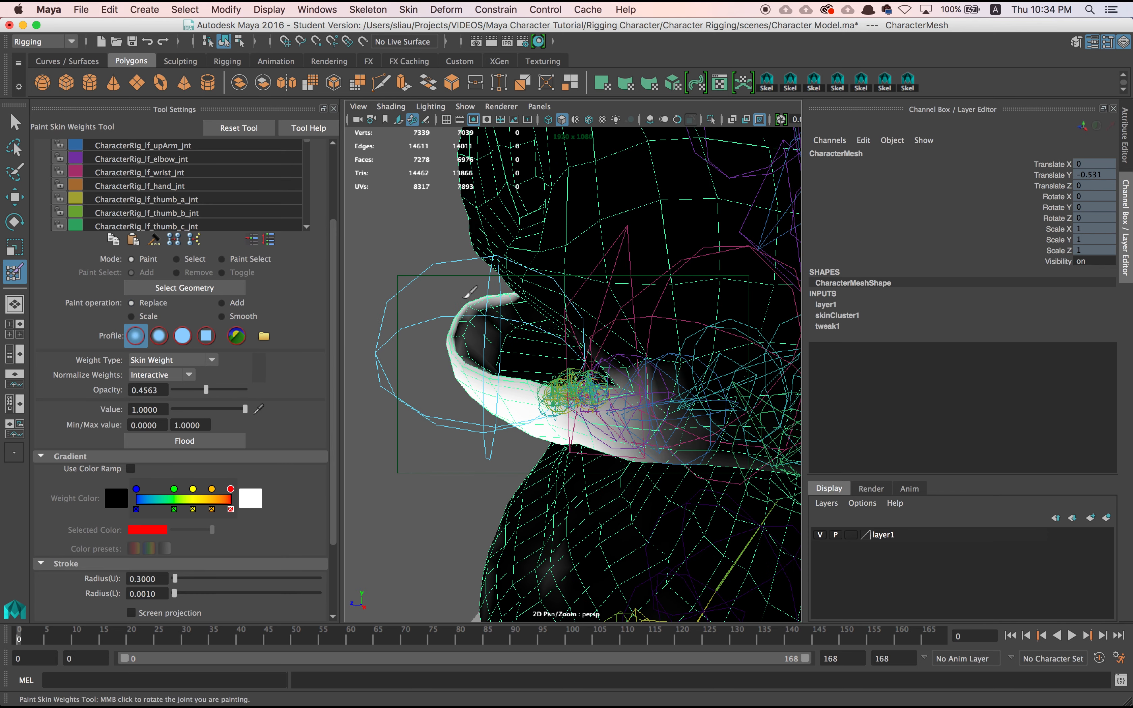
alt+drag(469, 284, 463, 301)
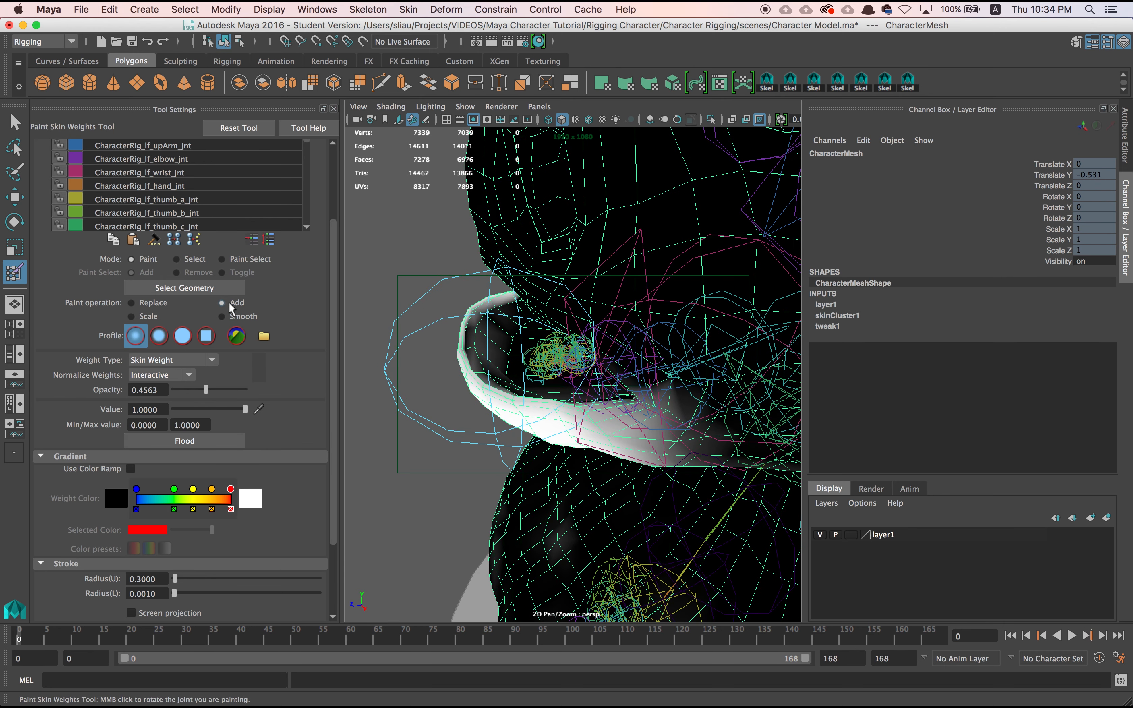
alt+drag(557, 347, 550, 346)
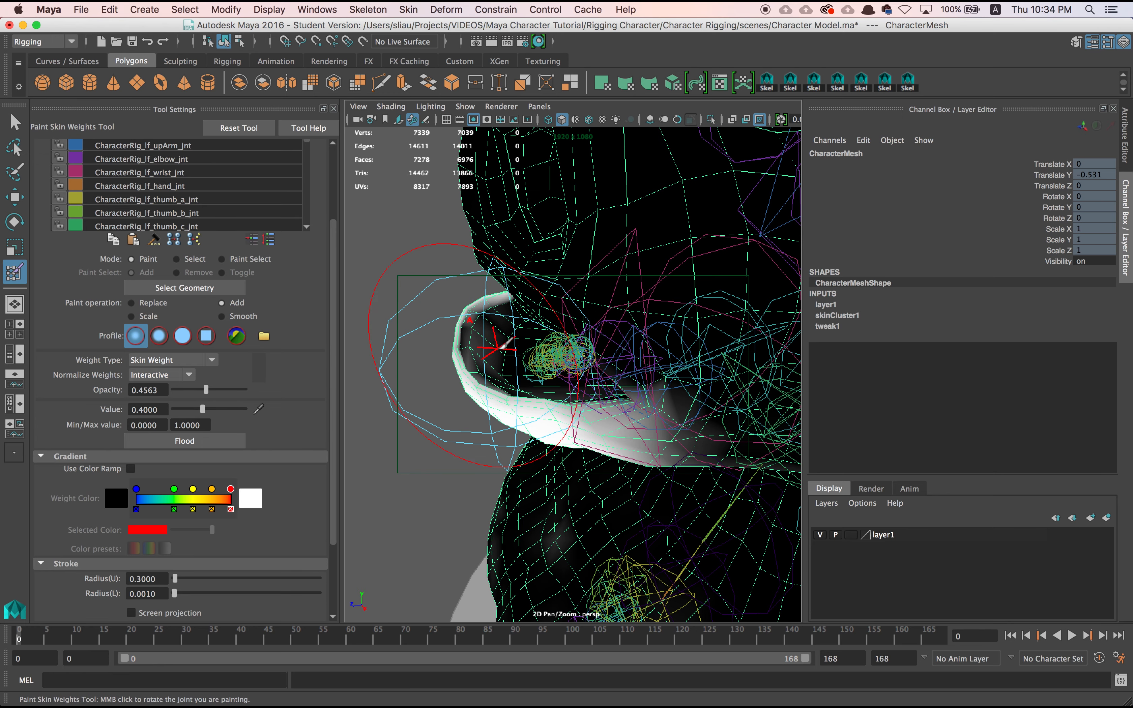
mouse_move(502, 349)
mouse_down()
mouse_move(518, 373)
mouse_move(524, 348)
mouse_move(569, 329)
mouse_move(576, 283)
mouse_up()
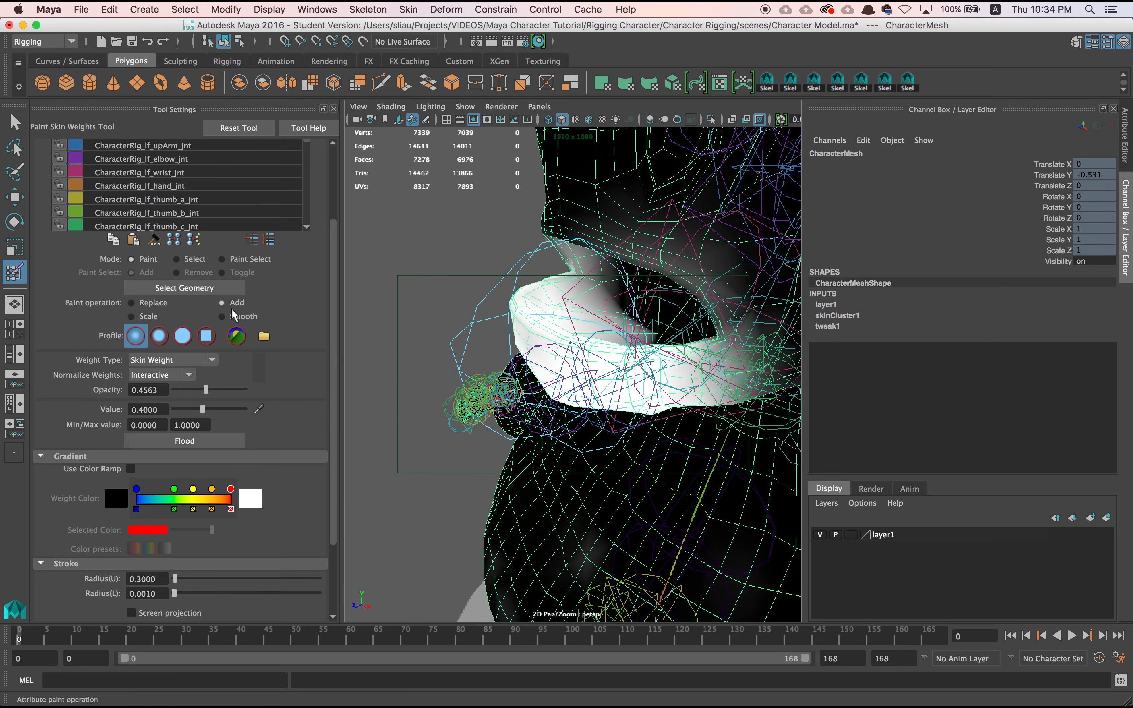
mouse_move(539, 309)
alt+mouse_down()
mouse_move(577, 329)
mouse_move(674, 330)
mouse_move(601, 348)
mouse_move(607, 304)
mouse_move(565, 251)
mouse_move(606, 311)
mouse_move(541, 319)
mouse_move(543, 263)
alt+mouse_up()
mouse_move(544, 262)
mouse_down()
mouse_move(546, 221)
mouse_move(515, 248)
mouse_move(543, 256)
mouse_move(539, 304)
mouse_move(525, 324)
mouse_move(459, 351)
mouse_up()
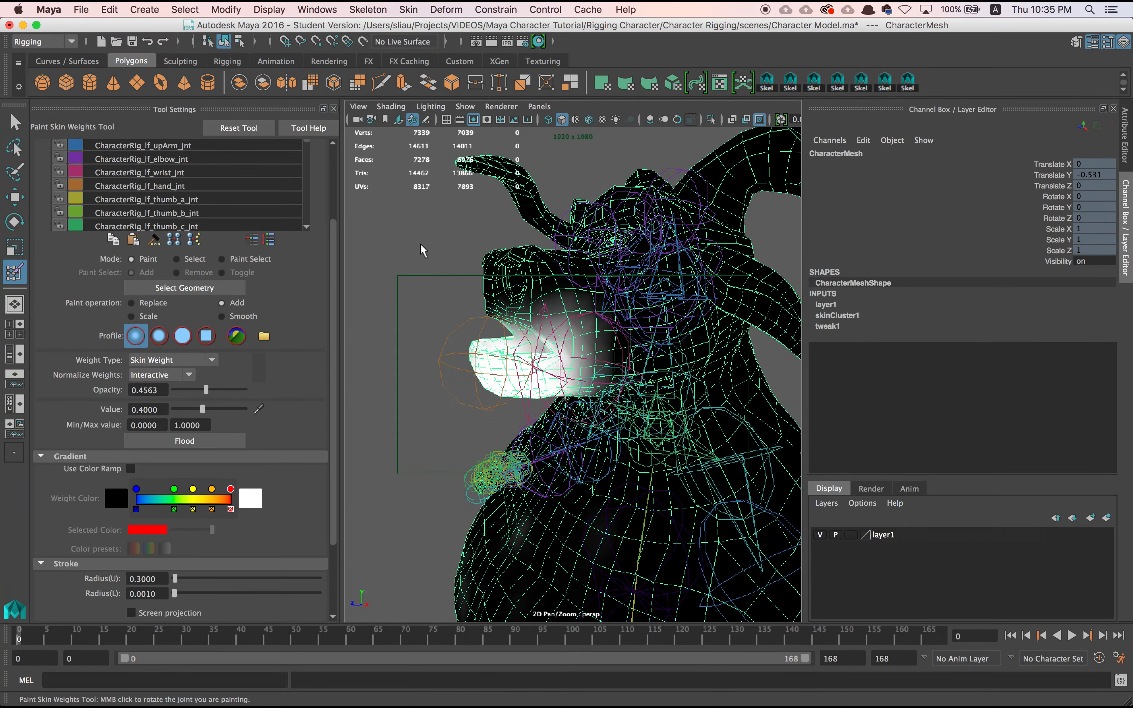
Leave weight painting, try moving CharacterRig_jaw_c_jnt along Z to test the repainted jaw, and undo the move.
key(q)
click(401, 219)
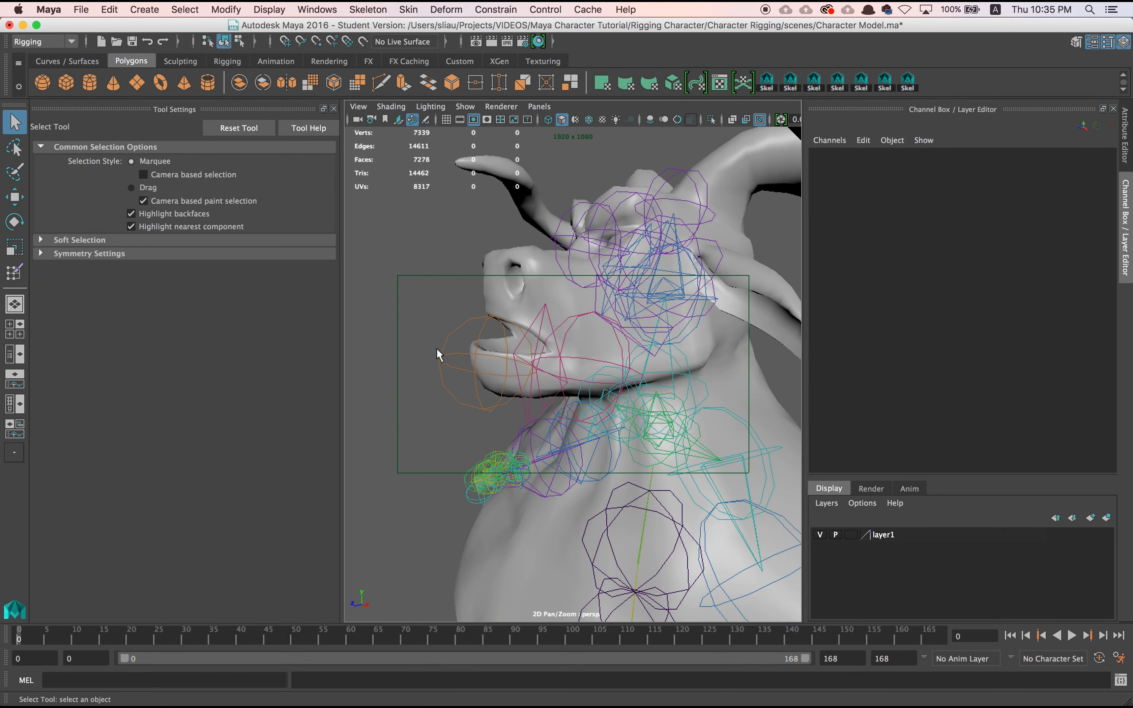
drag(446, 352, 447, 354)
key(w)
drag(487, 396, 488, 381)
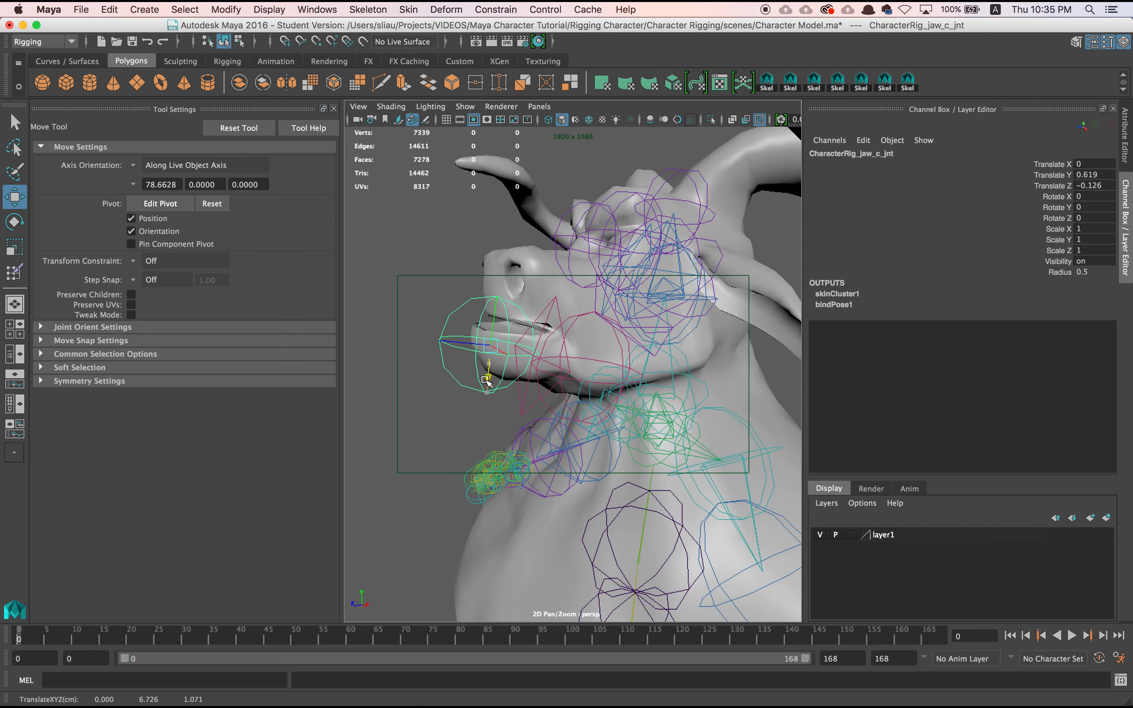
alt+right_drag(527, 370, 518, 398)
key(ctrl+z)
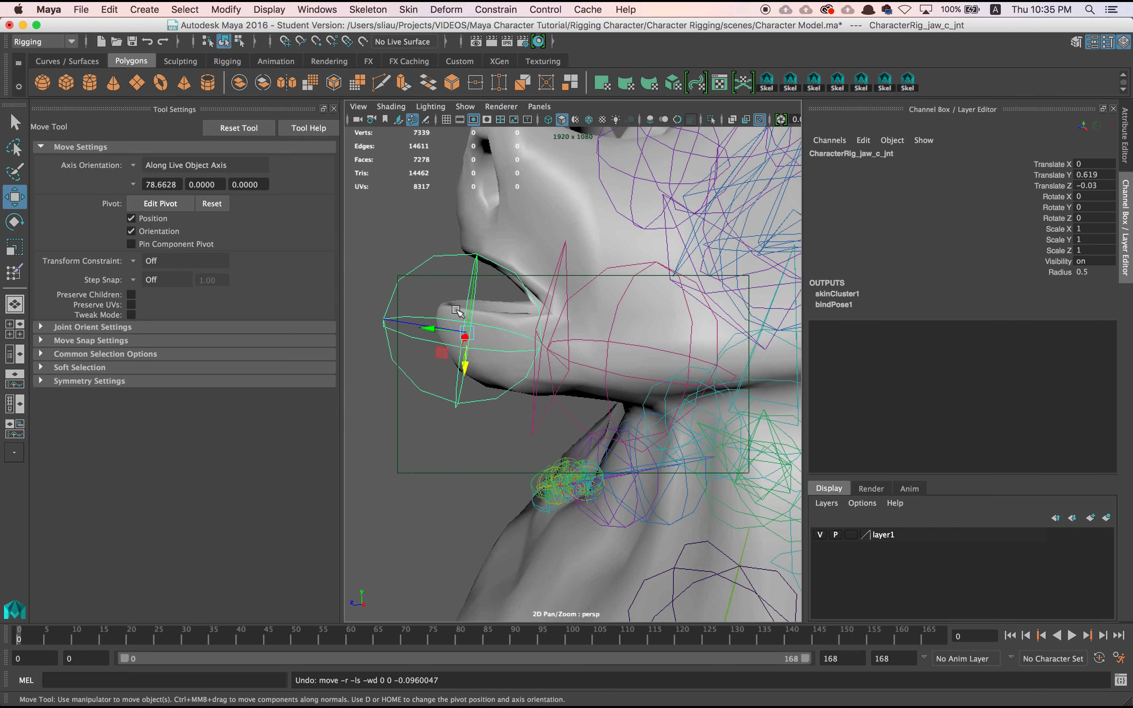
Rotate CharacterRig_jaw_c_jnt to about -14.3 in X and move it to about -0.133 in Translate Z to test the mouth closing.
key(e)
drag(452, 309, 528, 382)
key(w)
key(ctrl+z)
drag(461, 374, 463, 342)
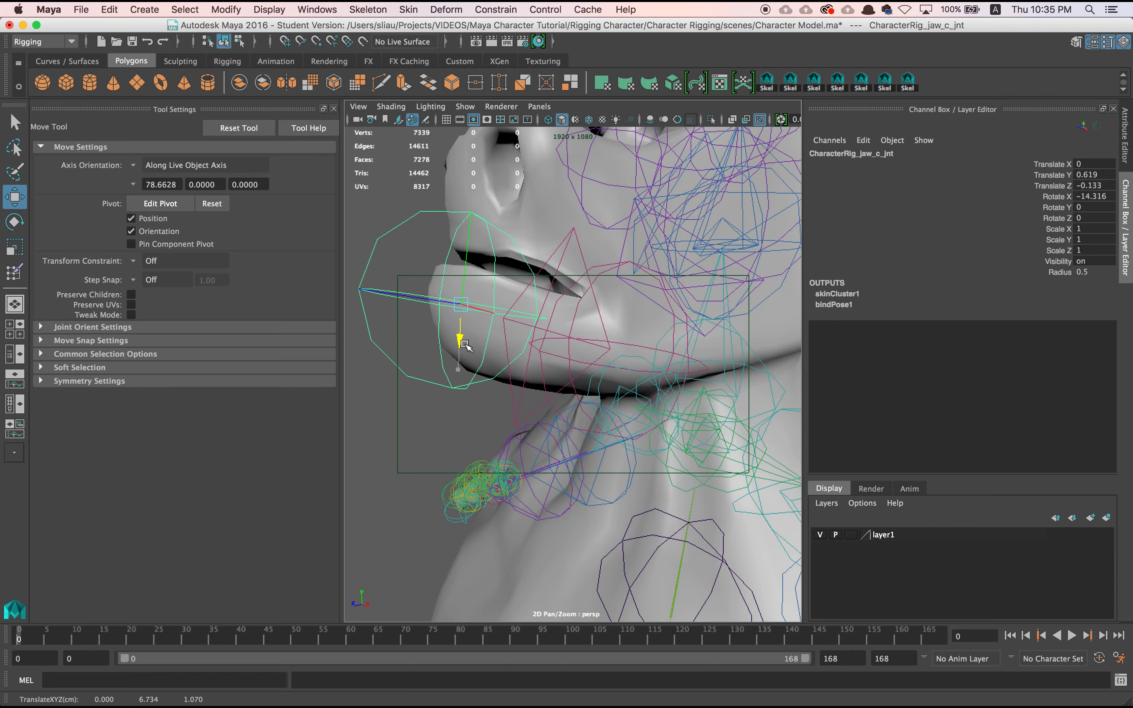
Select CharacterRig_lf_upLeg_jnt and rotate it to raise the left thigh and test the hip and shorts deformation.
scroll(519, 346, down, 8)
alt+drag(519, 316, 597, 331)
alt+middle_drag(597, 331, 556, 233)
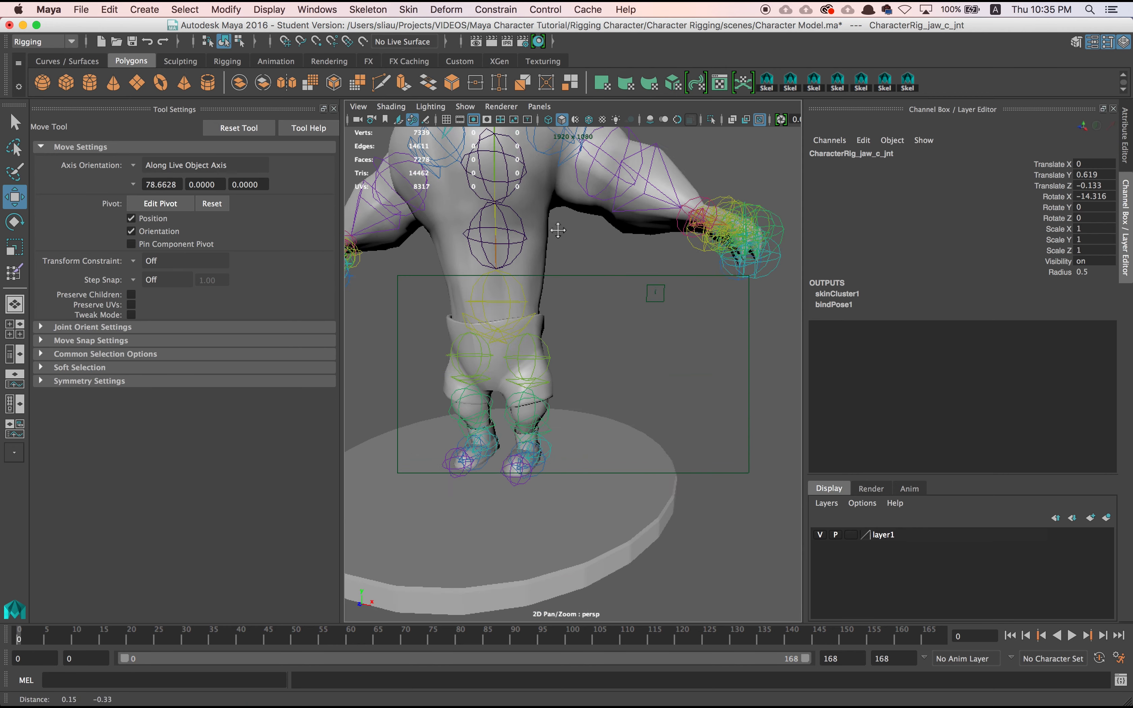
scroll(585, 382, up, 5)
alt+drag(585, 382, 545, 322)
click(505, 266)
alt+drag(505, 267, 665, 271)
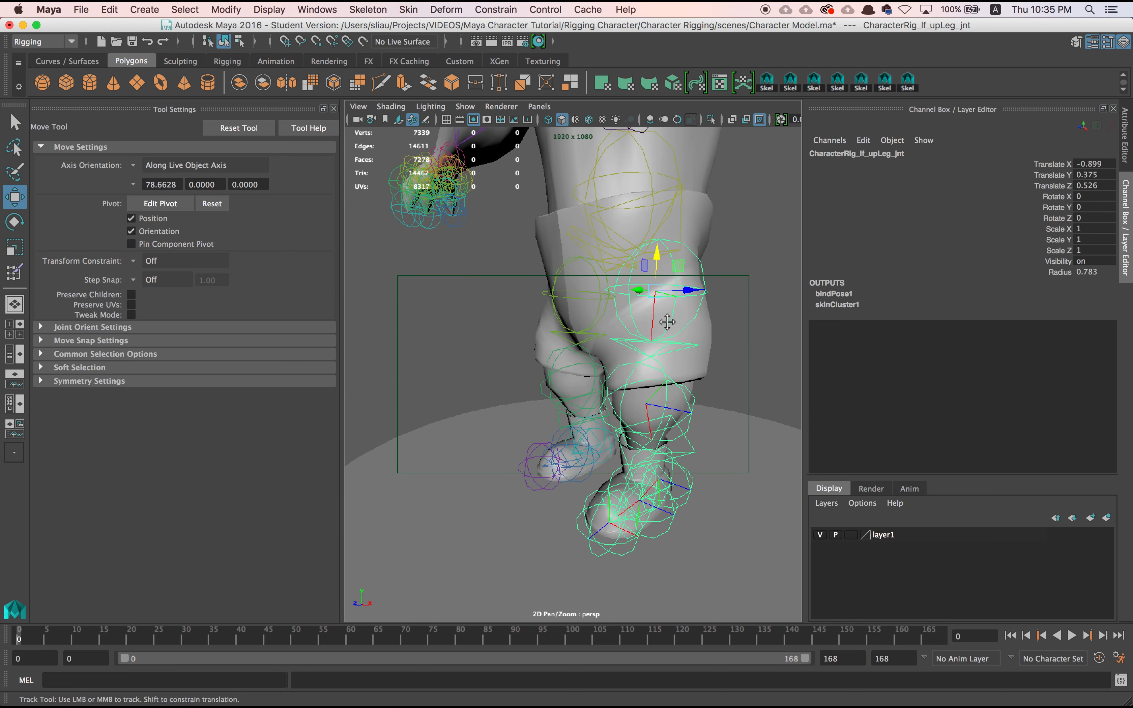
alt+drag(656, 262, 620, 328)
key(e)
drag(636, 271, 523, 261)
Bend the left knee by rotating CharacterRig_lf_knee_jnt to about 43 in Z, and check the leg and shorts deformation.
alt+middle_drag(522, 260, 610, 322)
alt+drag(610, 322, 344, 297)
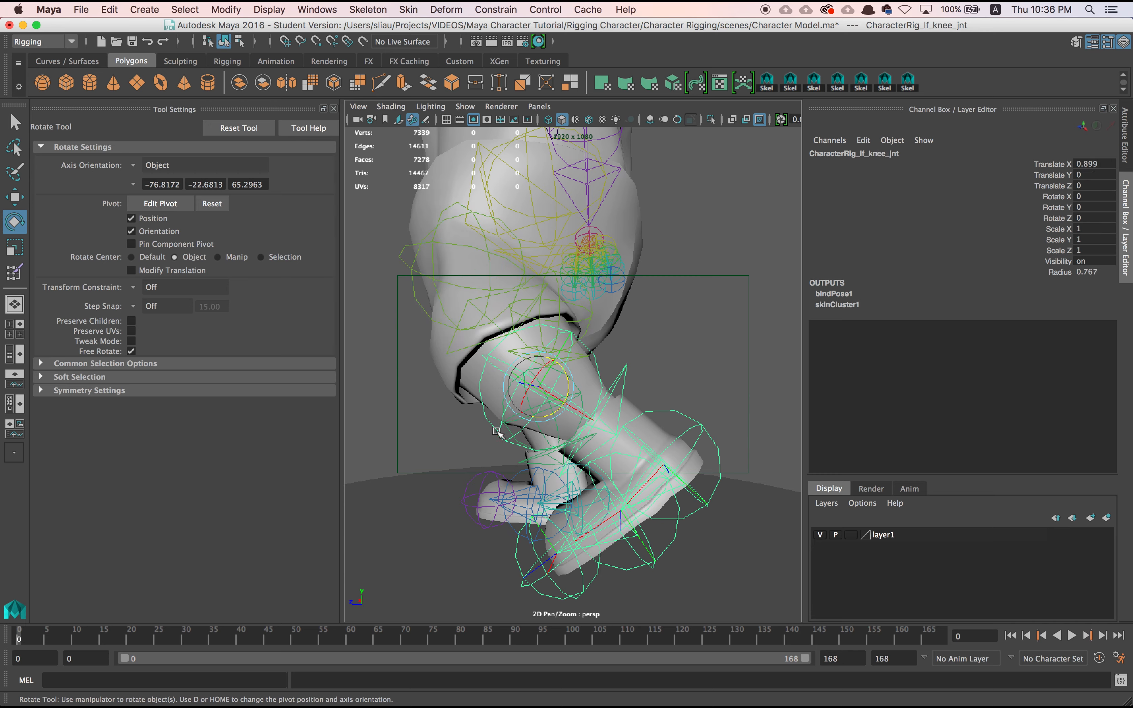
drag(506, 406, 572, 485)
alt+right_drag(572, 486, 594, 440)
alt+drag(595, 441, 534, 412)
alt+middle_drag(534, 412, 543, 382)
alt+drag(566, 436, 396, 483)
alt+drag(639, 410, 519, 457)
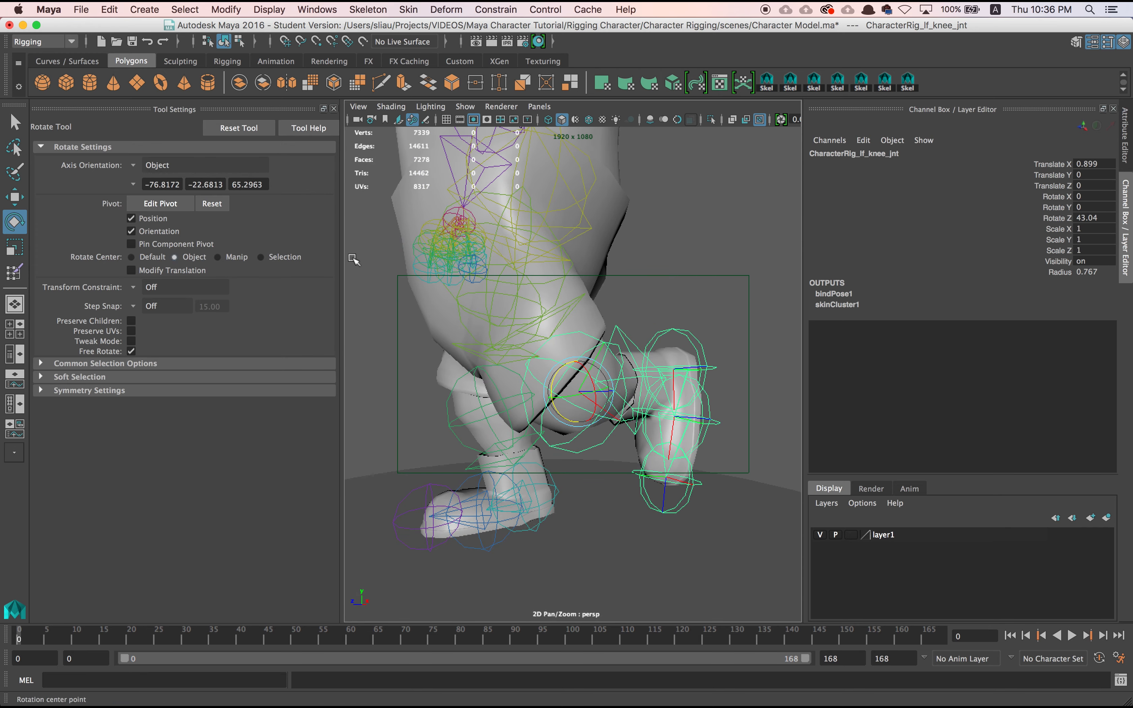
Start Paint Skin Weights on CharacterMesh and choose CharacterRig_rt_knee_jnt as the influence.
click(599, 256)
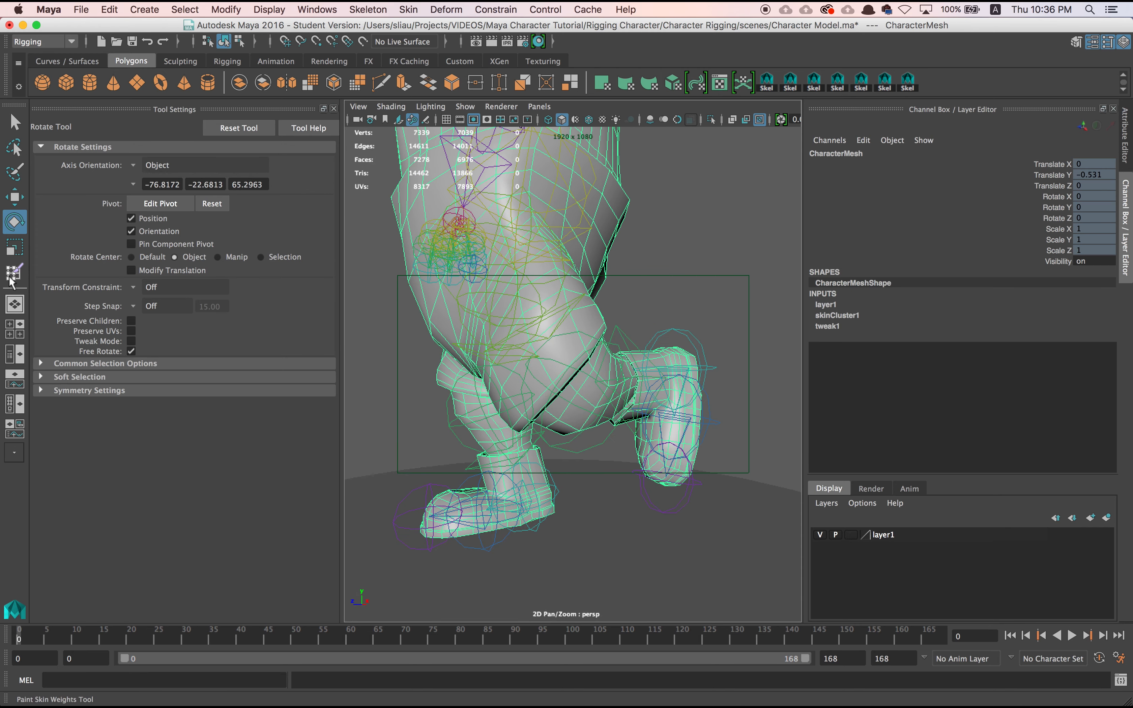
click(10, 279)
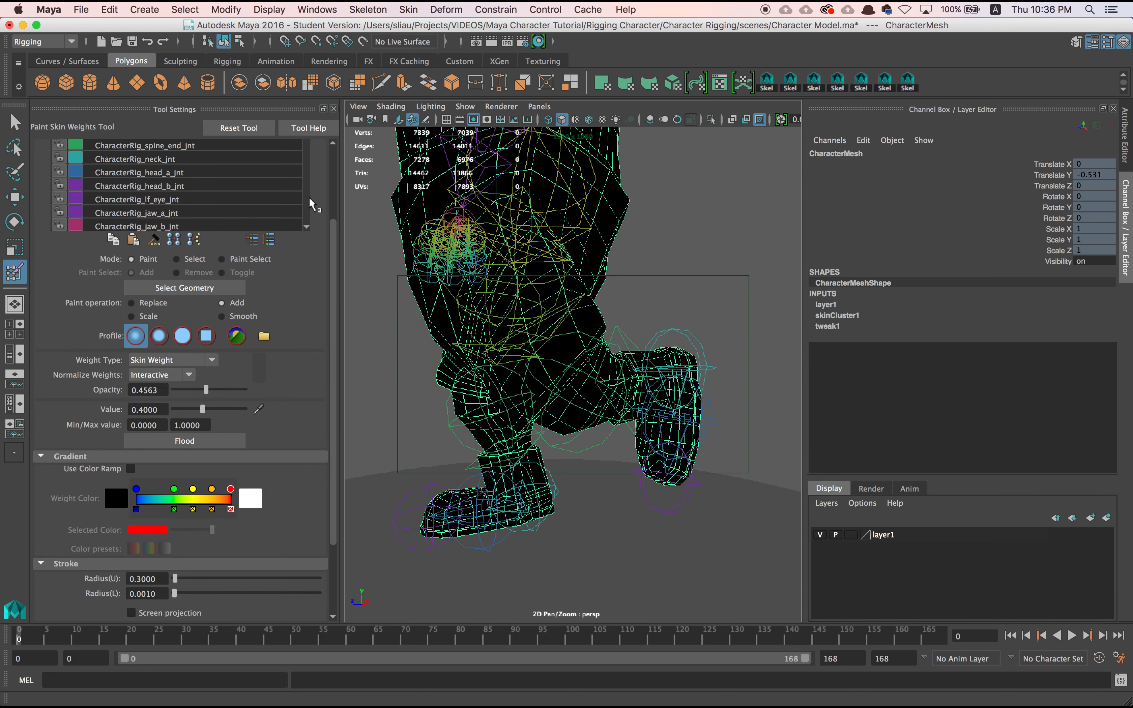
drag(330, 236, 305, 286)
click(229, 247)
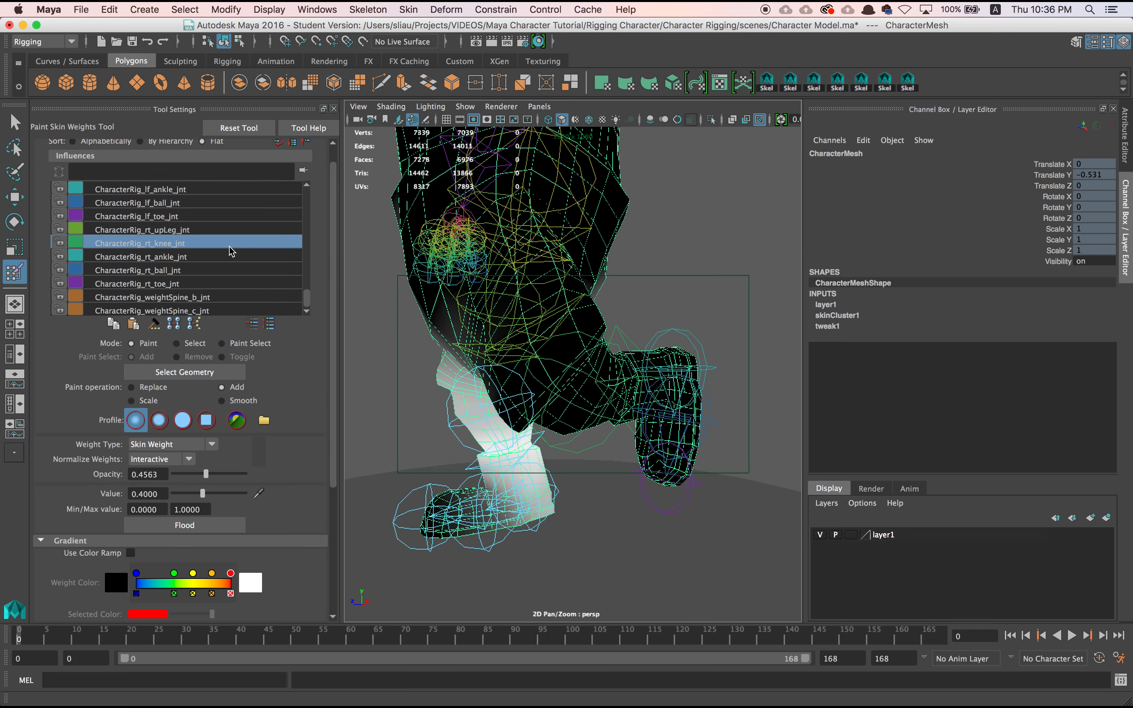
Paint the right knee's influence off the crotch and hip area of the shorts, using Replace with value 0 and opacity about 0.71.
mouse_move(591, 384)
alt+mouse_down()
mouse_move(569, 355)
mouse_move(724, 375)
mouse_move(384, 297)
alt+mouse_up()
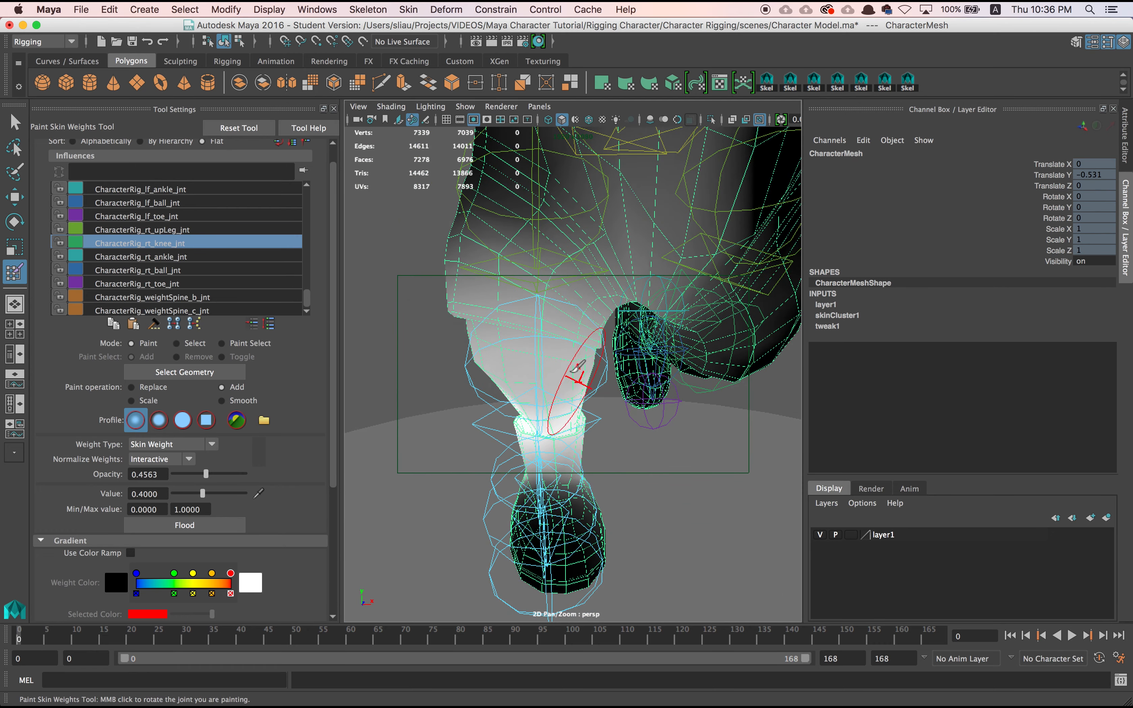
mouse_move(517, 399)
mouse_down()
mouse_move(588, 403)
mouse_move(544, 414)
mouse_up()
alt+middle_drag(592, 366, 586, 412)
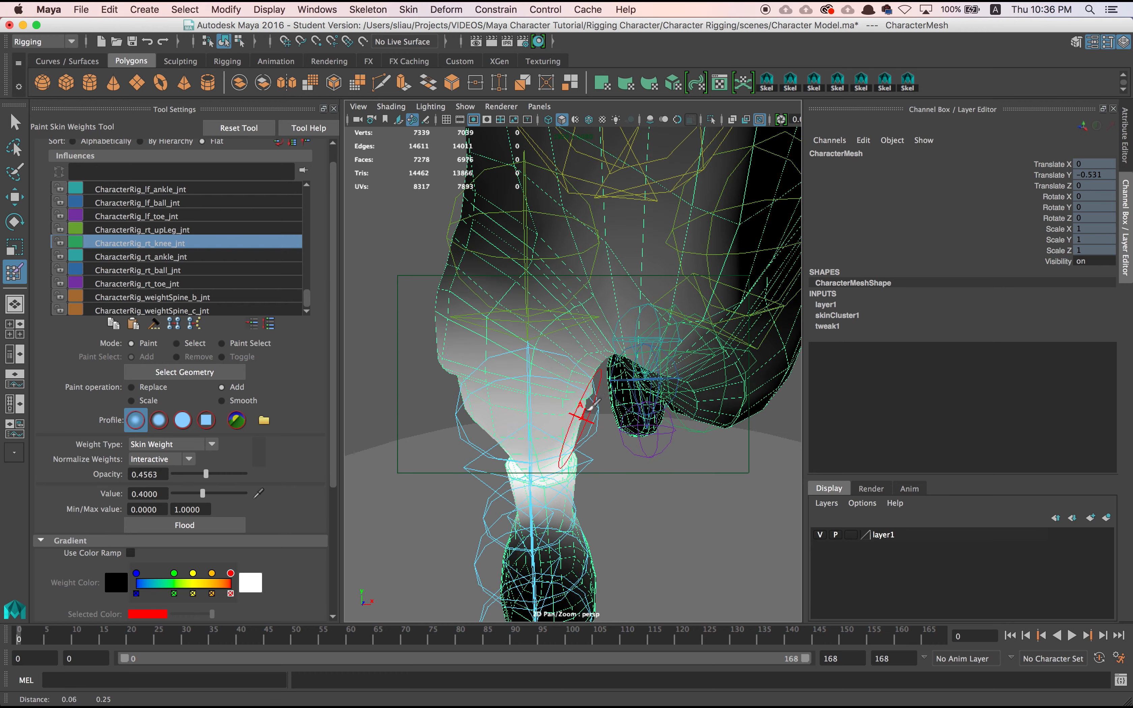
alt+middle_drag(656, 284, 647, 307)
alt+right_drag(646, 307, 614, 318)
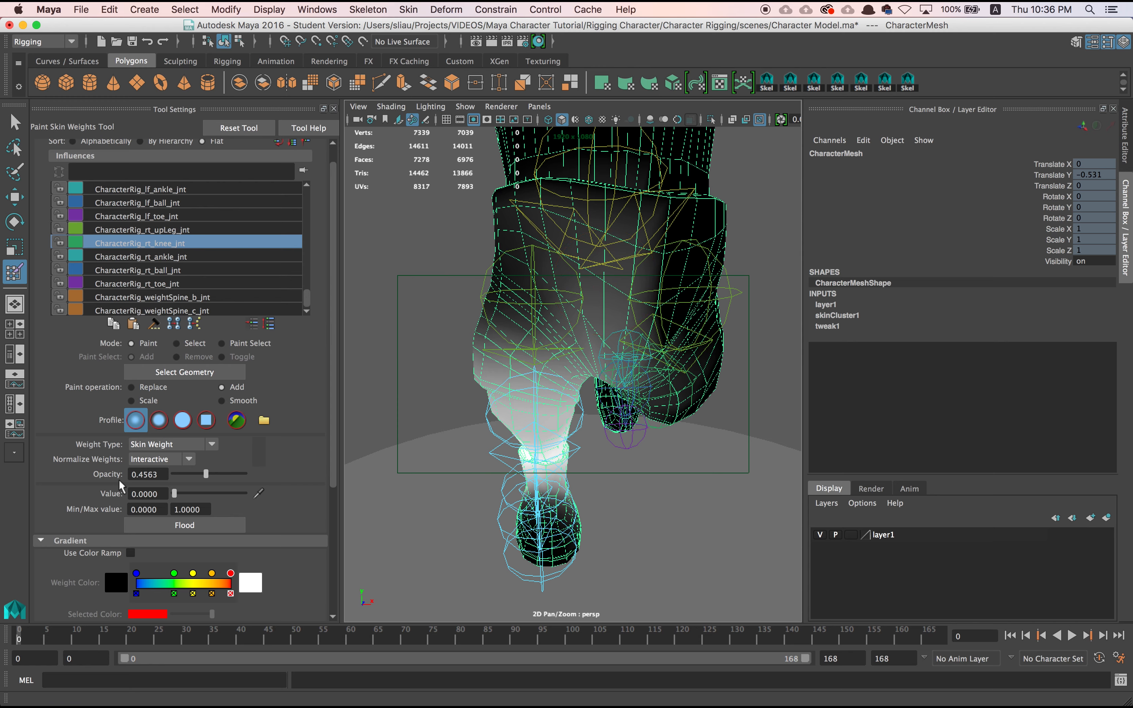
drag(218, 475, 220, 474)
drag(229, 477, 224, 476)
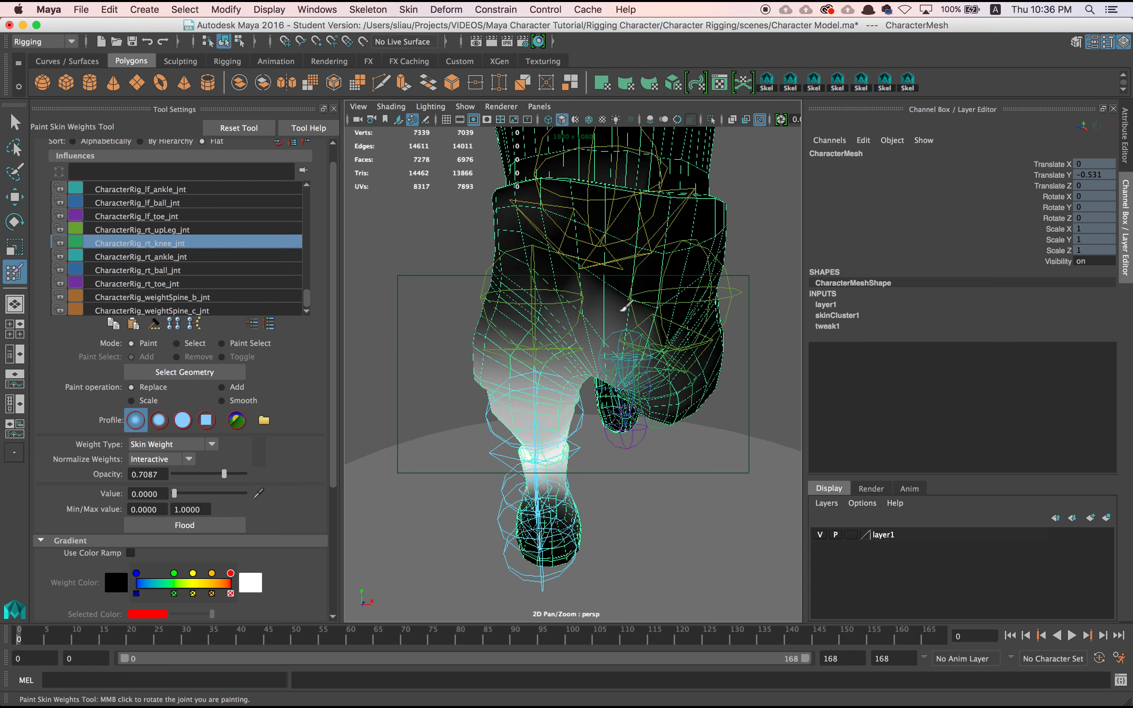
mouse_move(594, 323)
mouse_down()
mouse_move(462, 322)
mouse_move(660, 354)
mouse_move(623, 346)
mouse_up()
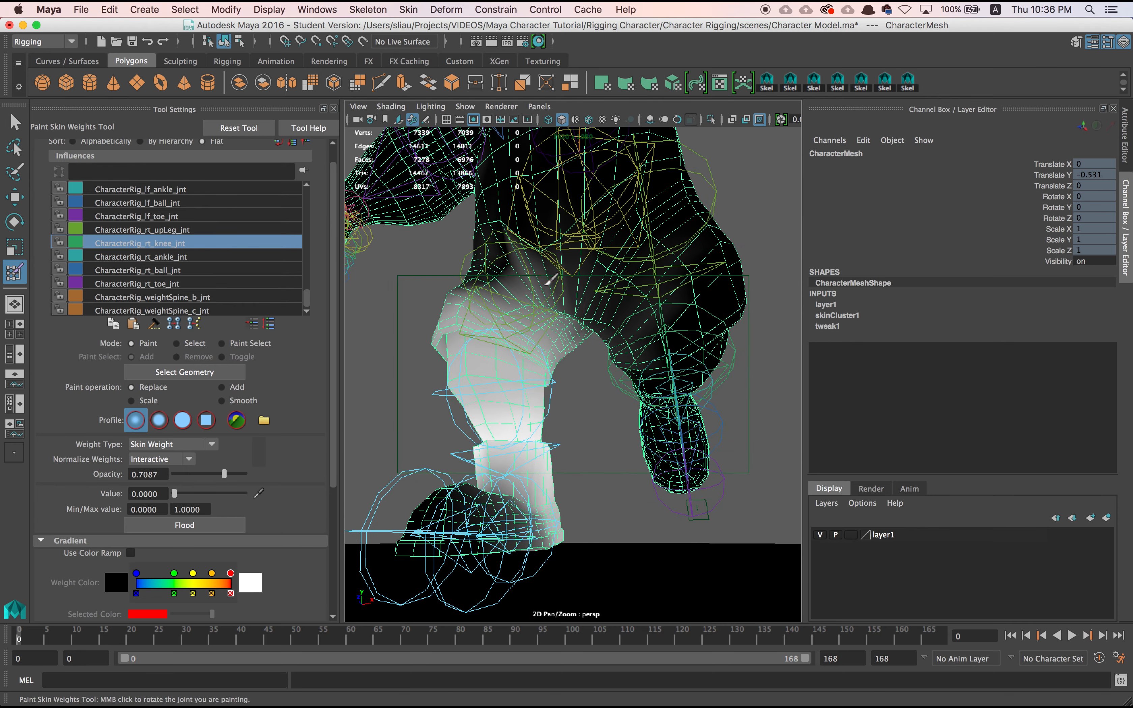
alt+drag(545, 249, 630, 296)
alt+drag(483, 302, 632, 296)
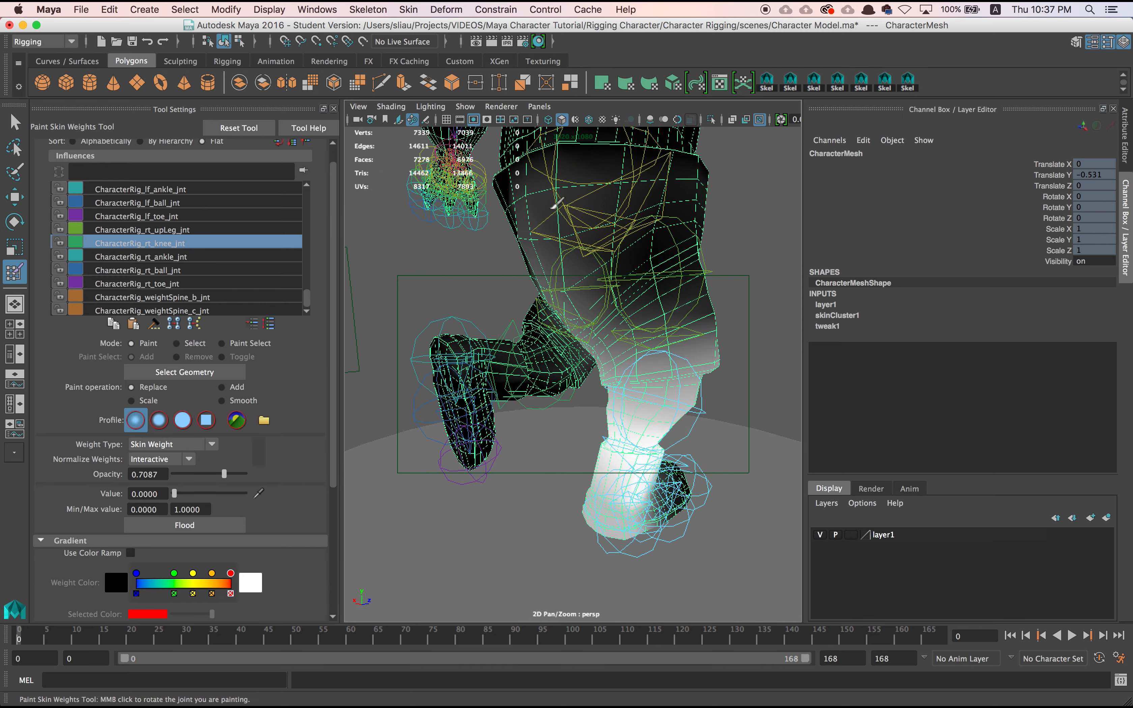
drag(558, 204, 520, 215)
mouse_move(554, 258)
alt+mouse_down()
mouse_move(651, 246)
mouse_move(555, 287)
alt+mouse_up()
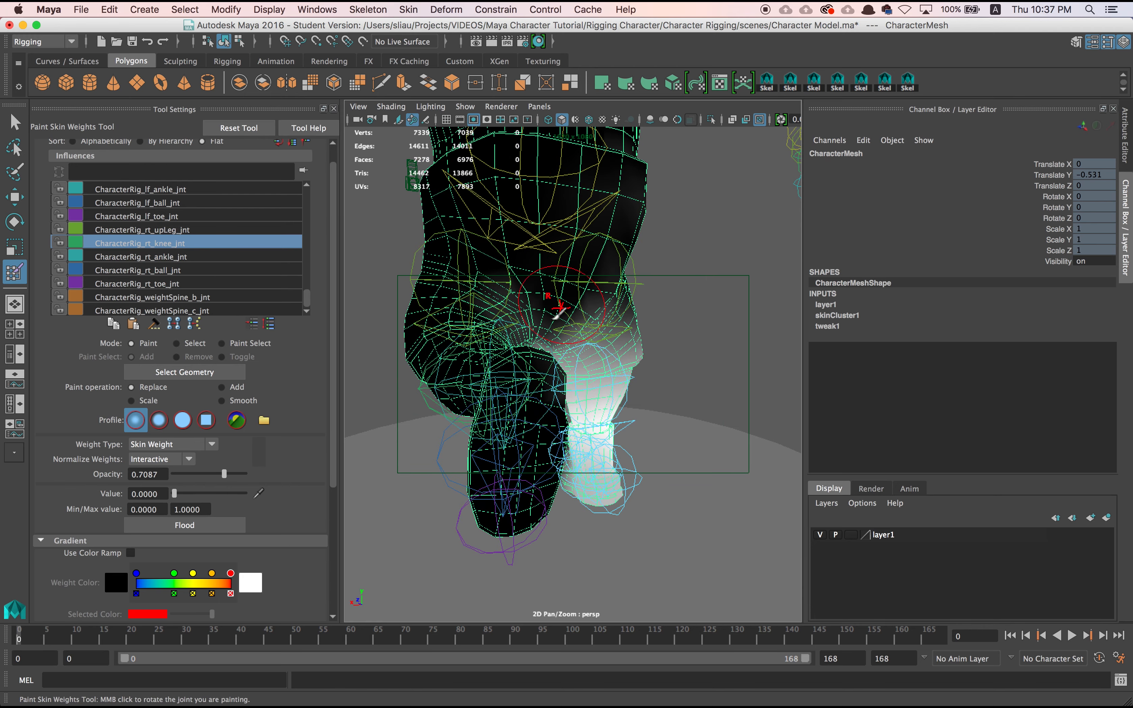
Leave weight painting and select CharacterRig_spine_end_jnt at the base of the neck.
alt+right_drag(557, 318, 539, 191)
alt+drag(539, 190, 617, 287)
mouse_move(617, 286)
alt+right_down()
mouse_move(614, 350)
mouse_move(562, 328)
alt+right_up()
mouse_move(562, 328)
alt+mouse_down()
mouse_move(473, 326)
mouse_move(468, 314)
alt+mouse_up()
alt+right_drag(468, 314, 559, 306)
mouse_move(559, 307)
alt+mouse_down()
mouse_move(539, 321)
mouse_move(464, 316)
mouse_move(498, 248)
mouse_move(500, 346)
mouse_move(664, 357)
mouse_move(621, 356)
alt+mouse_up()
key(q)
key(w)
scroll(524, 332, up, 10)
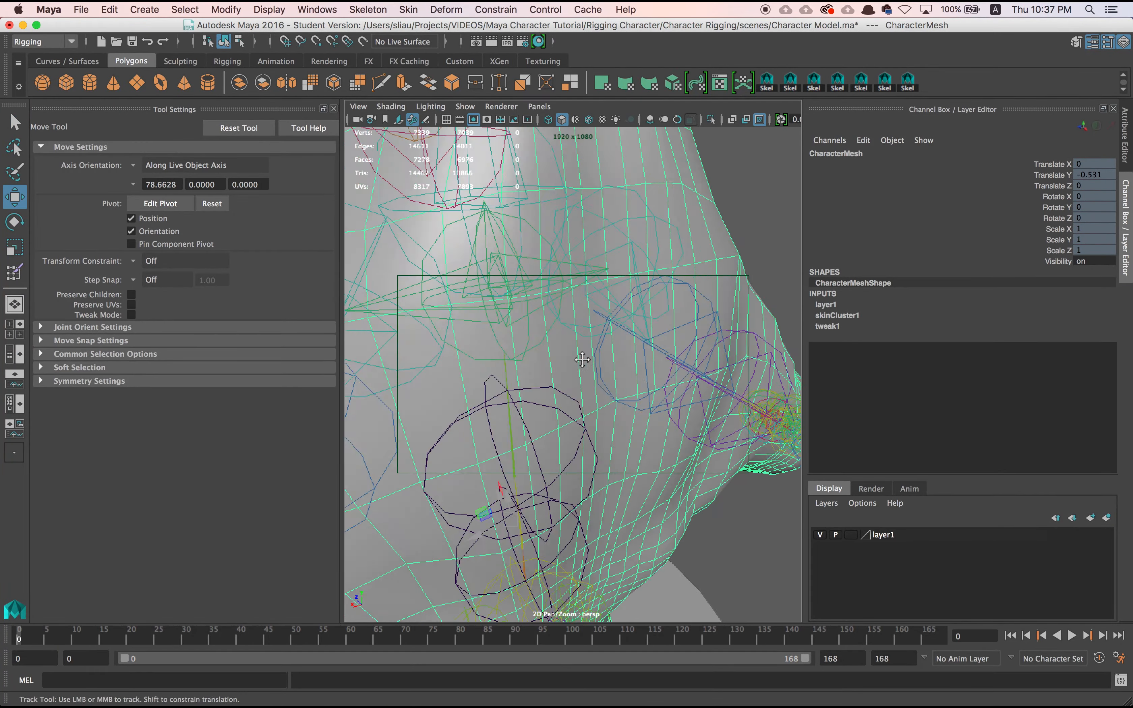
click(515, 323)
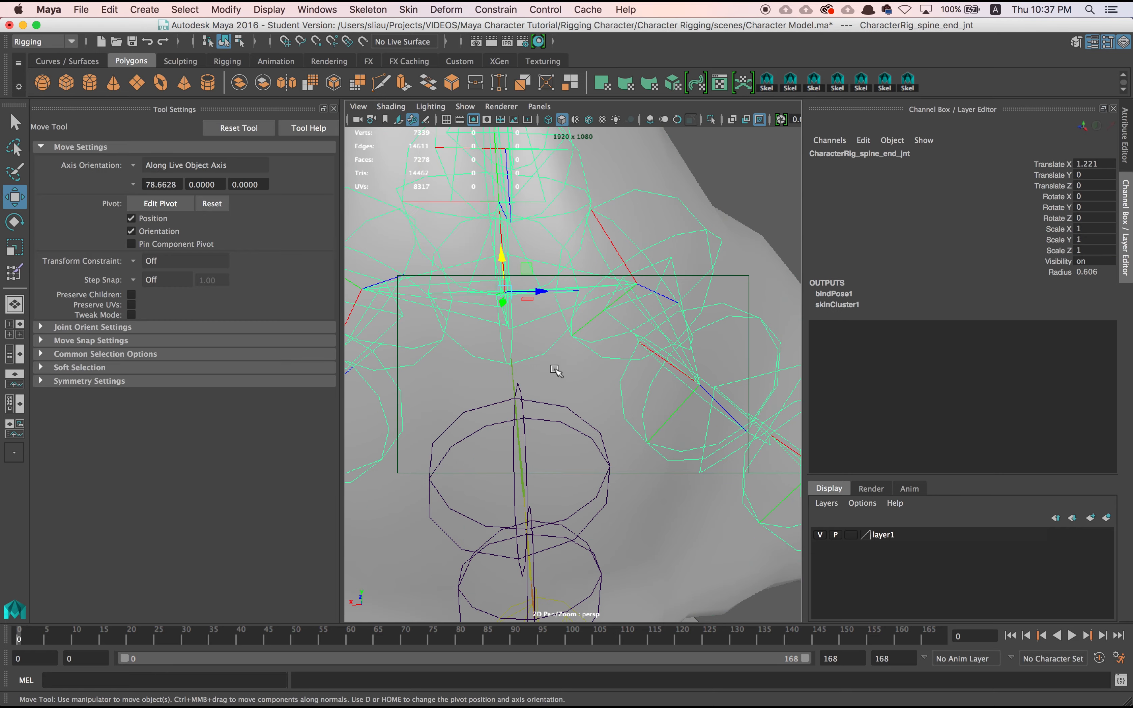
Pose CharacterRig_spine_end_jnt at about 1.118 in Translate X, -0.825 in Translate Y and -21.3 in Rotate Z to test the chest.
scroll(547, 300, down, 10)
alt+drag(545, 294, 705, 339)
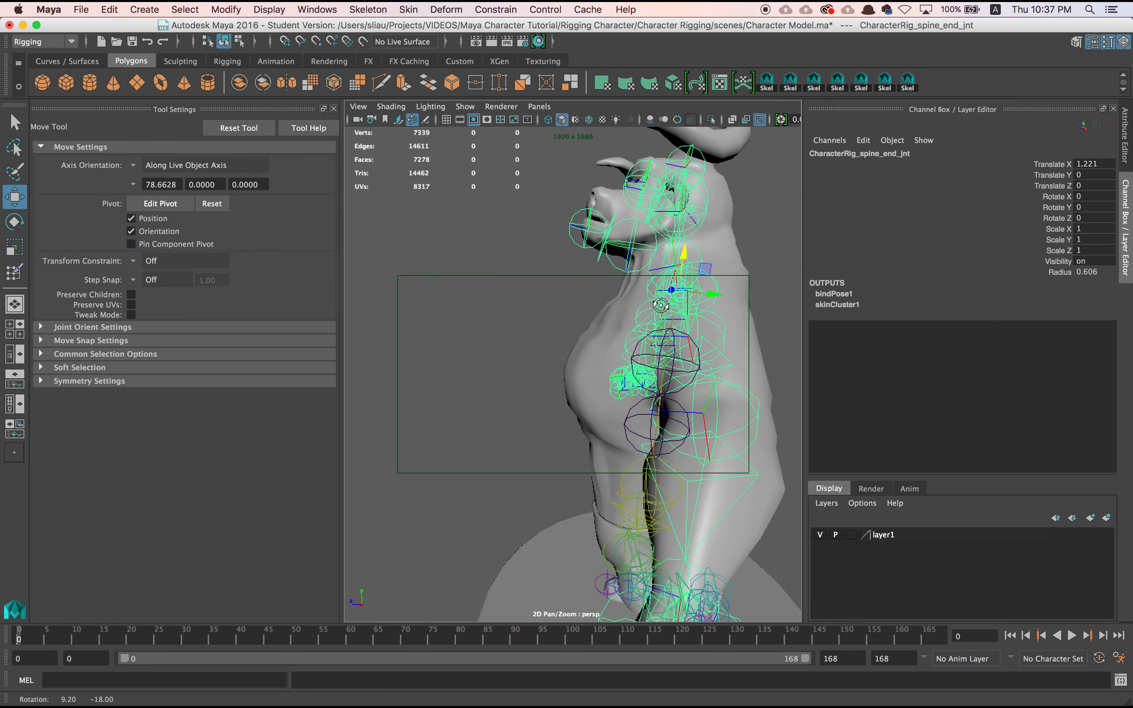
drag(715, 296, 623, 238)
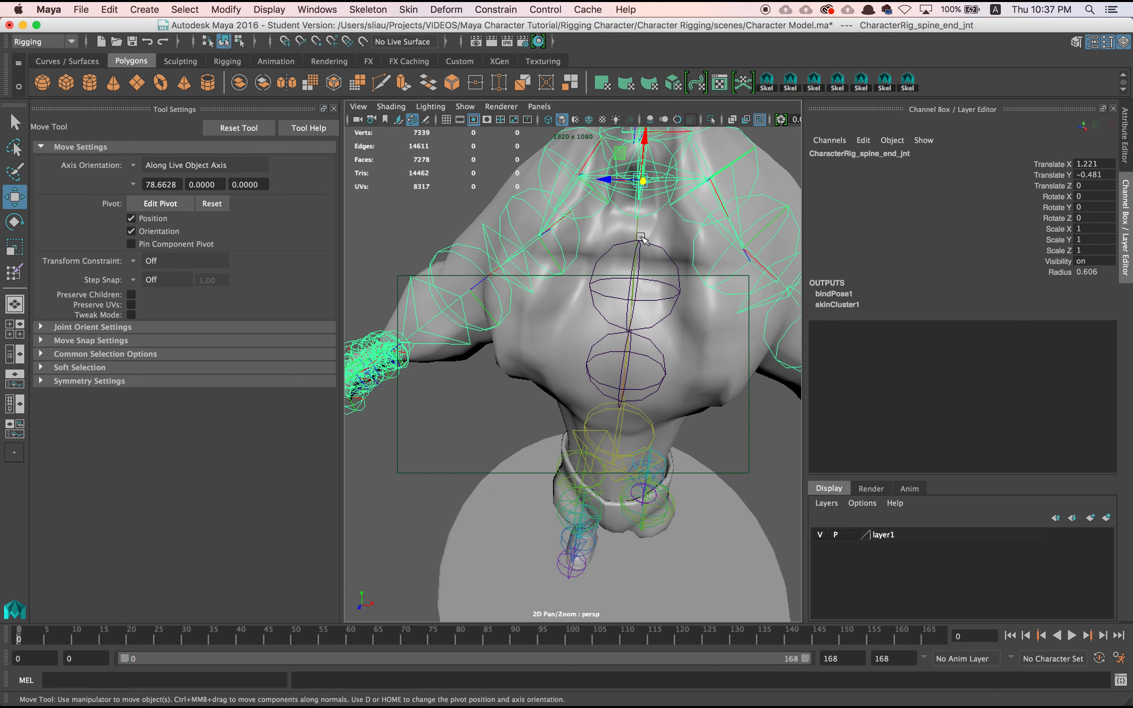
alt+drag(684, 305, 646, 289)
key(e)
key(w)
drag(618, 249, 619, 263)
Examine the chest, neck and shoulder deformation of the bent upper spine from the front and sides.
alt+right_drag(619, 263, 602, 276)
alt+drag(602, 276, 666, 320)
alt+right_drag(604, 373, 597, 511)
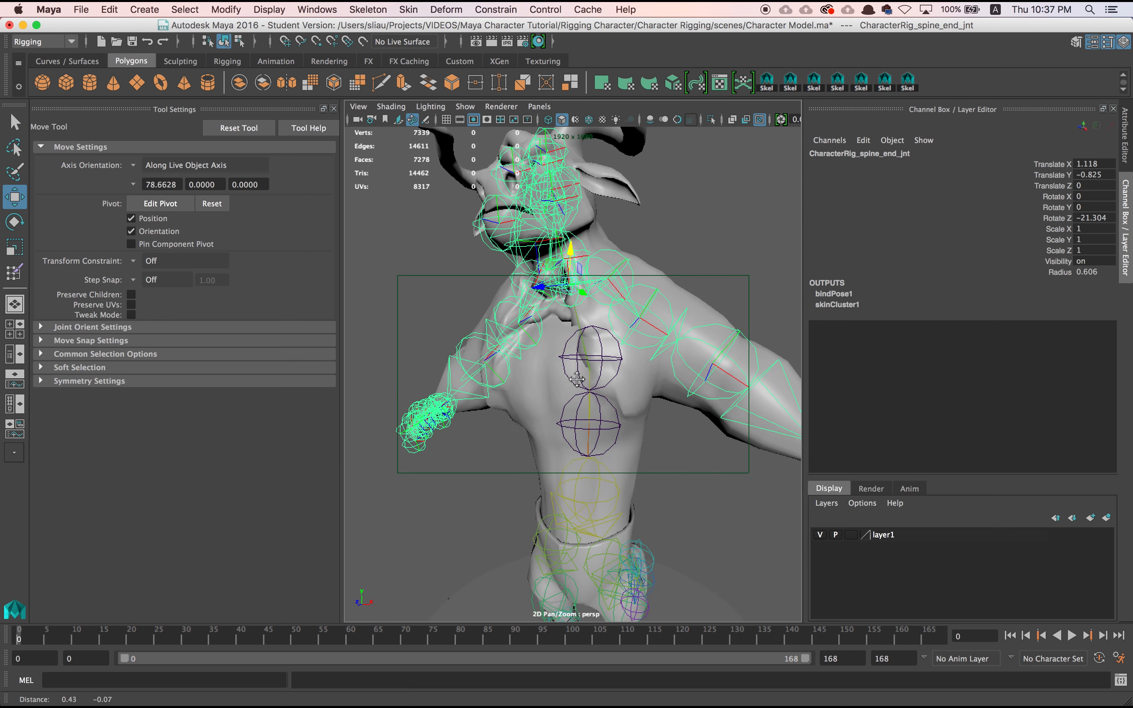
alt+drag(594, 385, 648, 375)
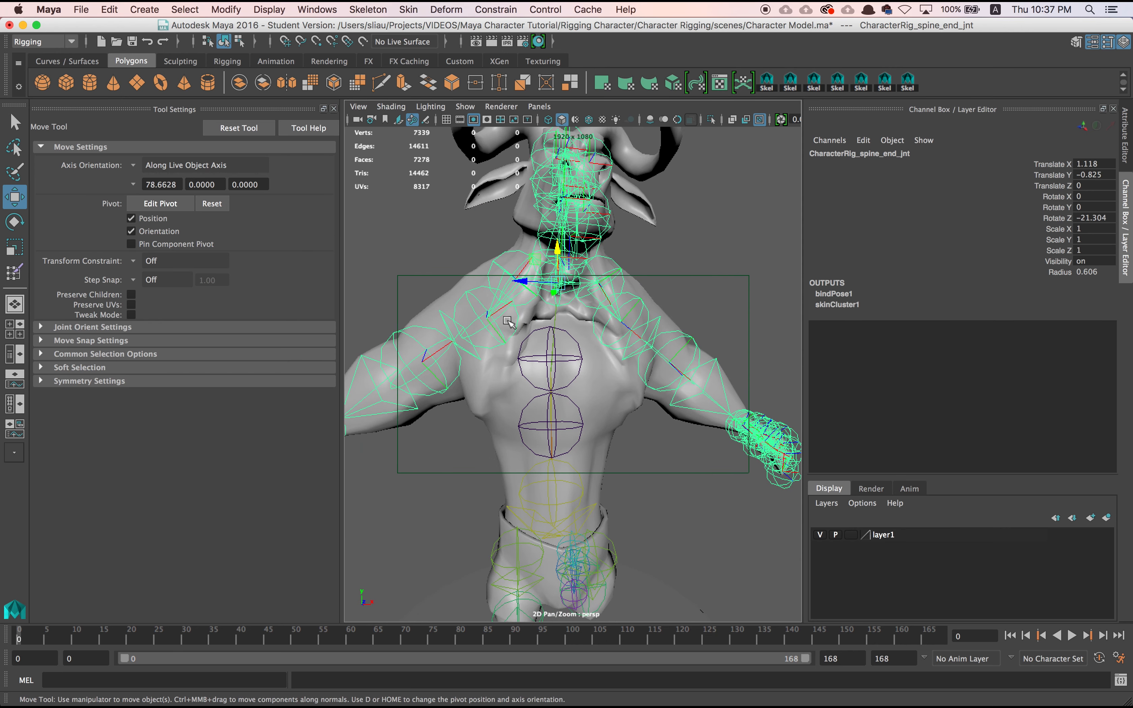
alt+drag(646, 323, 589, 311)
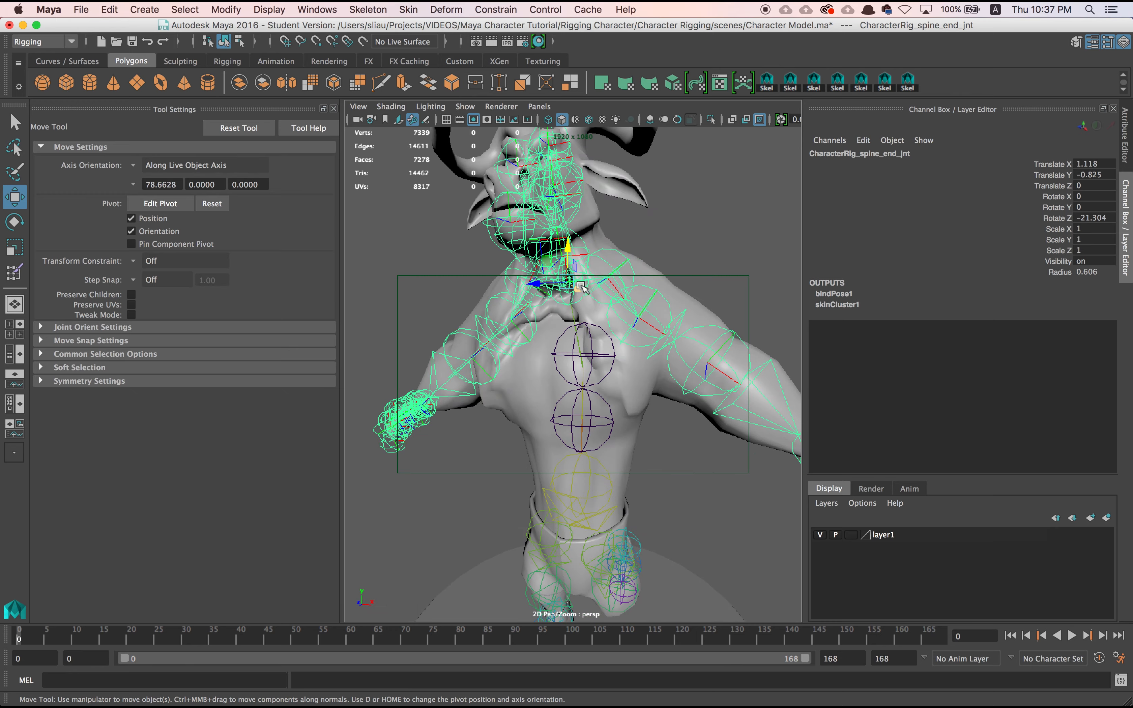
alt+drag(619, 314, 655, 280)
alt+drag(555, 317, 592, 396)
right_drag(580, 375, 584, 340)
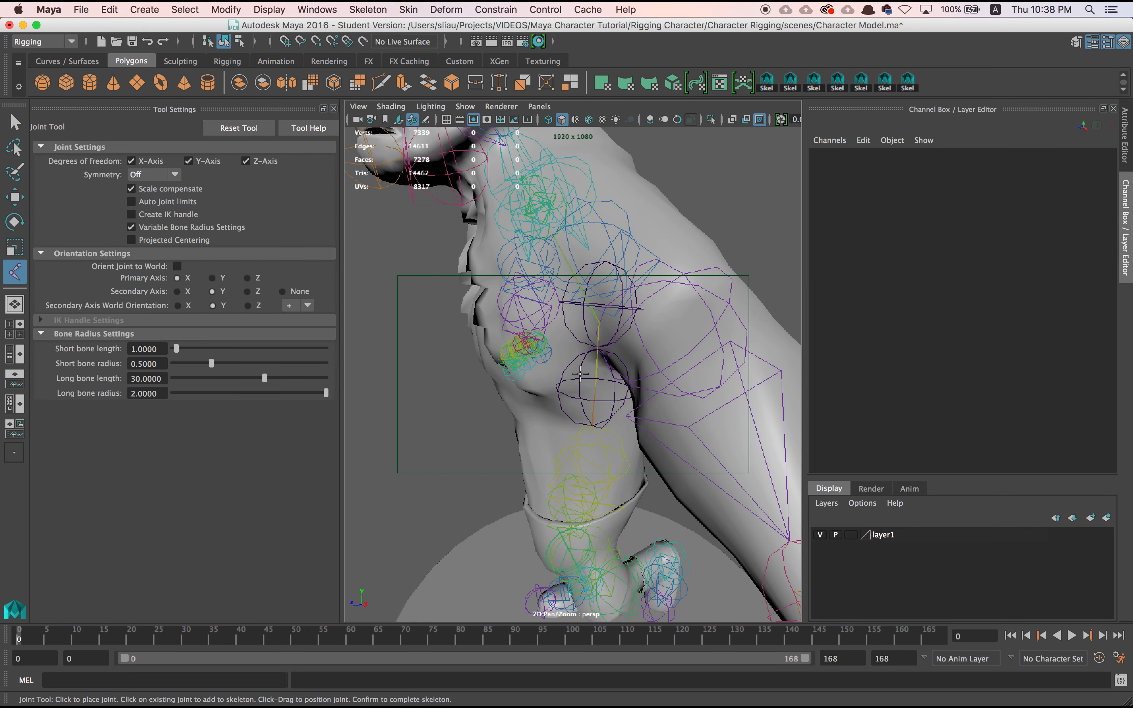
alt+drag(512, 390, 536, 392)
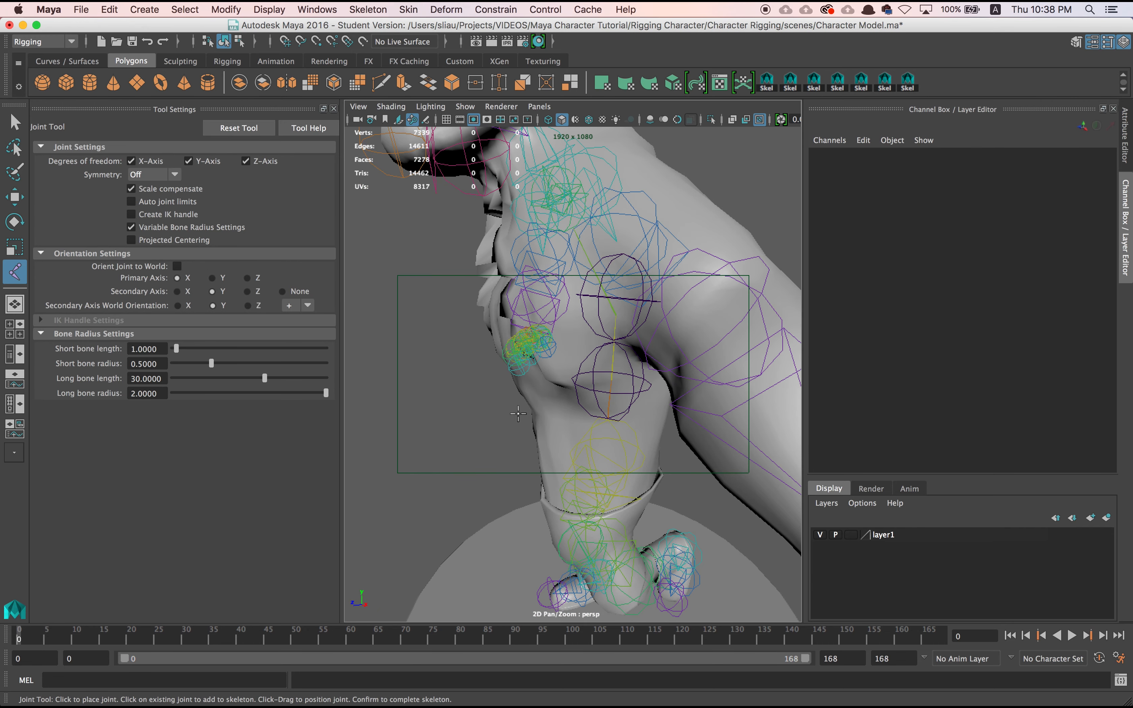
key(q)
Select CharacterRig_lf_clavicle_jnt and rotate it to about -25.2 in Y to test the shoulder and chest deformation.
scroll(515, 394, down, 6)
alt+drag(513, 375, 586, 328)
scroll(591, 377, up, 3)
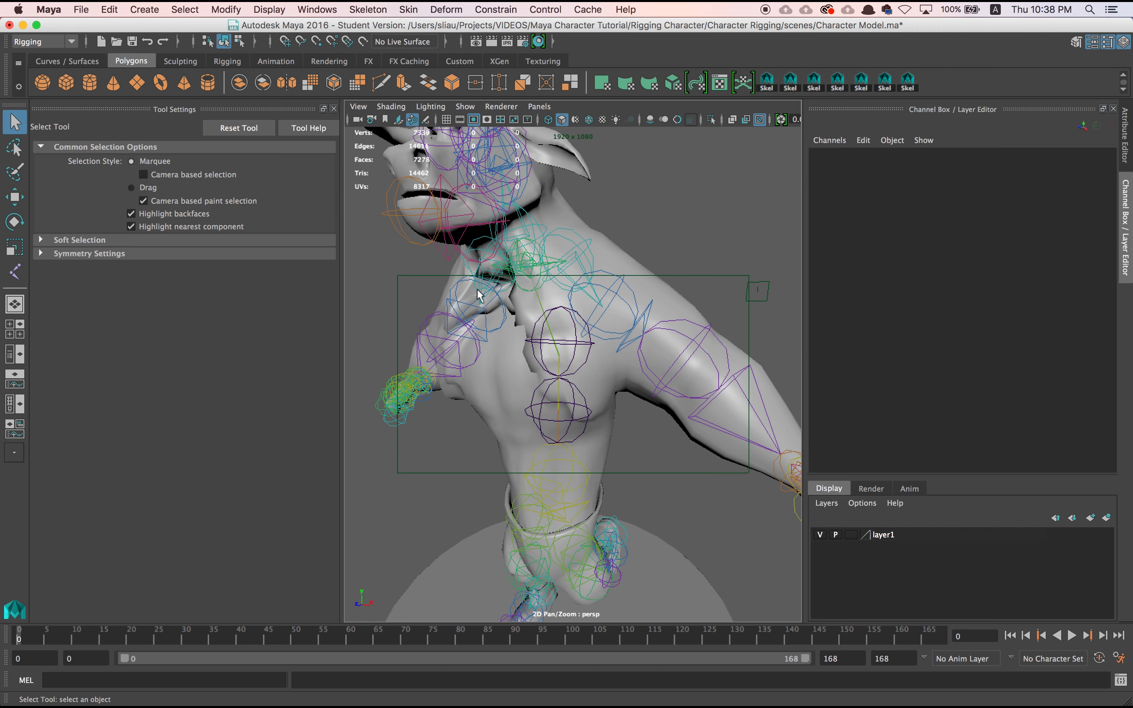
alt+drag(576, 313, 576, 315)
click(577, 316)
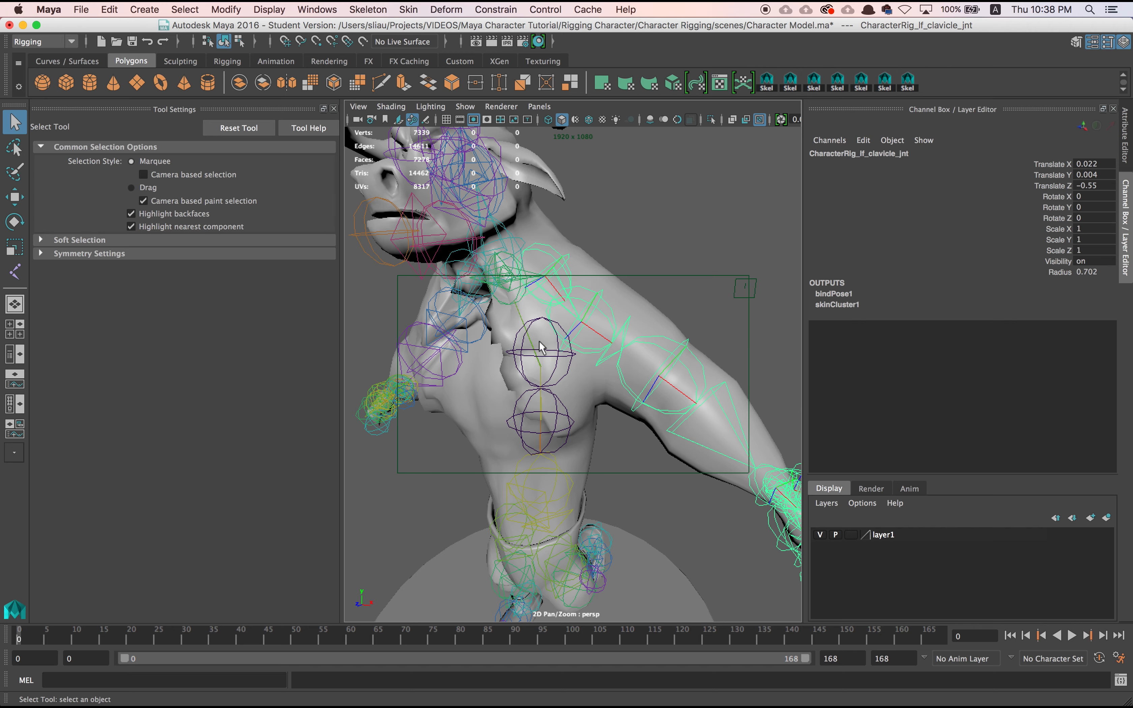
key(e)
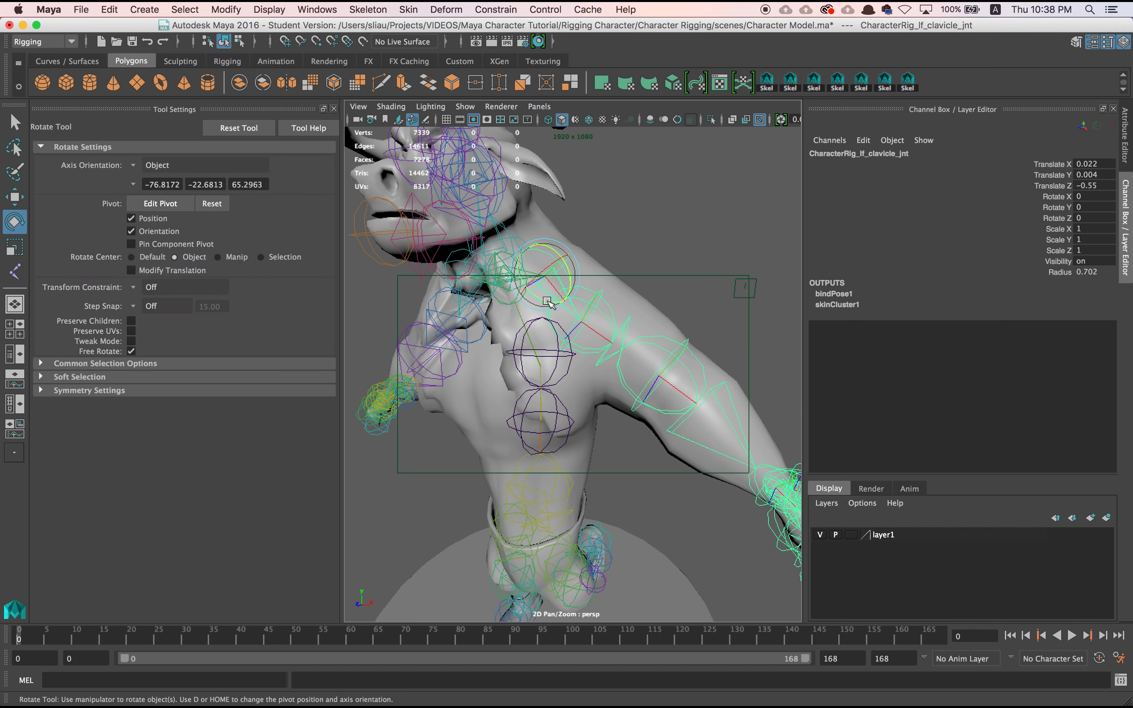
drag(537, 297, 611, 304)
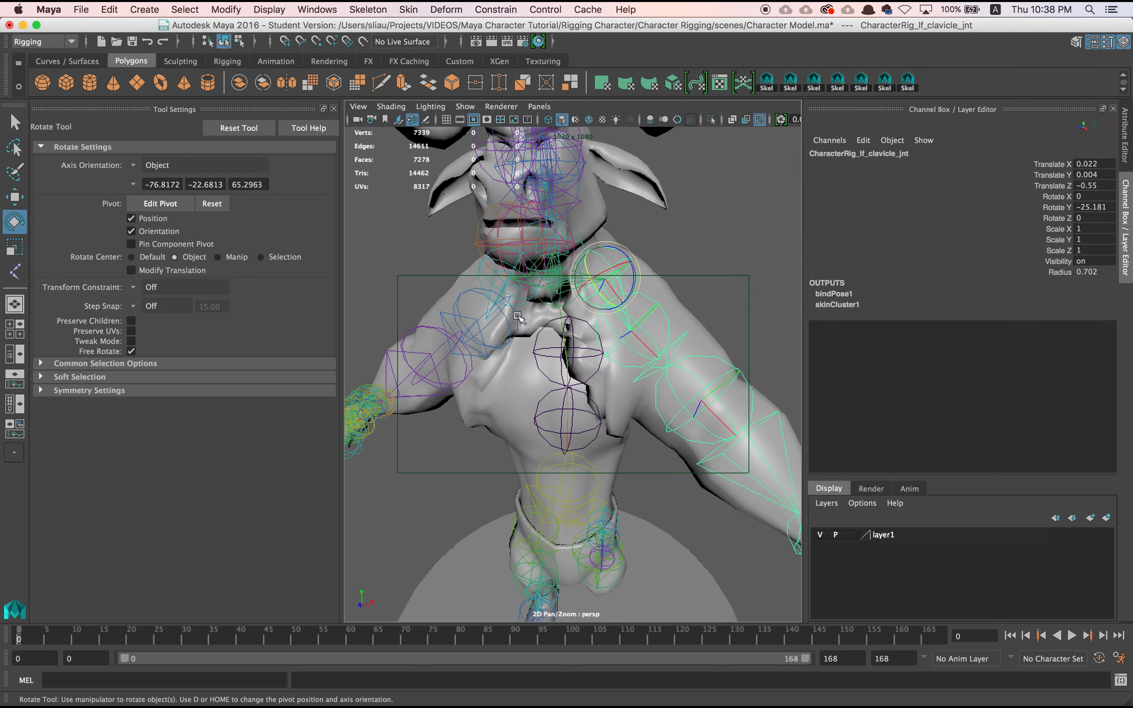
Examine how the chest and left shoulder deform around the rotated clavicle from several angles.
alt+drag(521, 348, 562, 411)
alt+right_drag(562, 411, 569, 389)
alt+drag(569, 389, 595, 372)
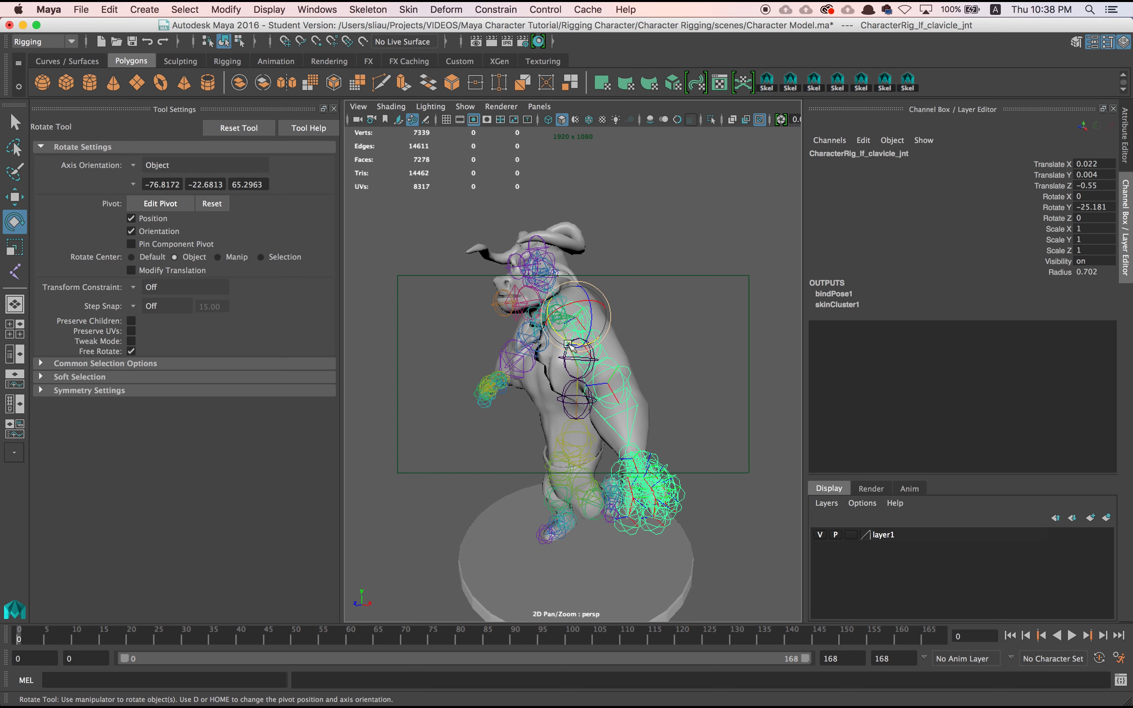
alt+right_drag(575, 355, 576, 415)
alt+drag(576, 407, 562, 398)
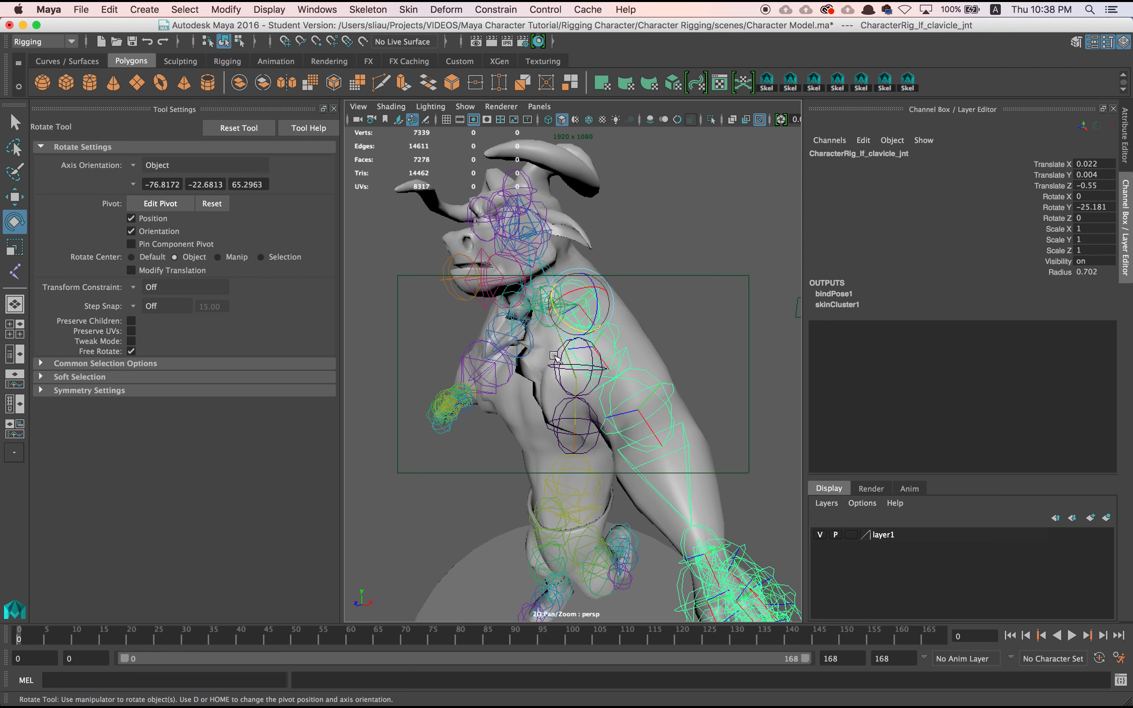
alt+drag(574, 406, 662, 428)
Try rotating CharacterRig_lf_clavicle_jnt further to about -34.4 in Y, and undo that rotation.
alt+drag(632, 327, 530, 280)
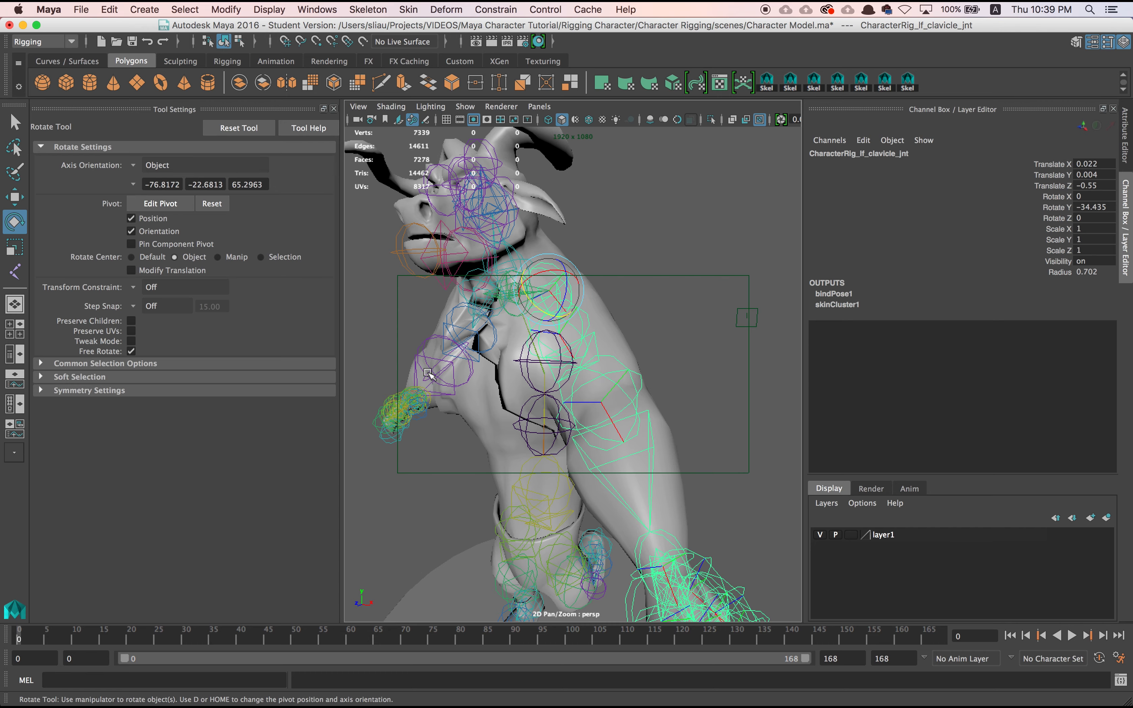
key(super+z)
alt+drag(518, 345, 456, 221)
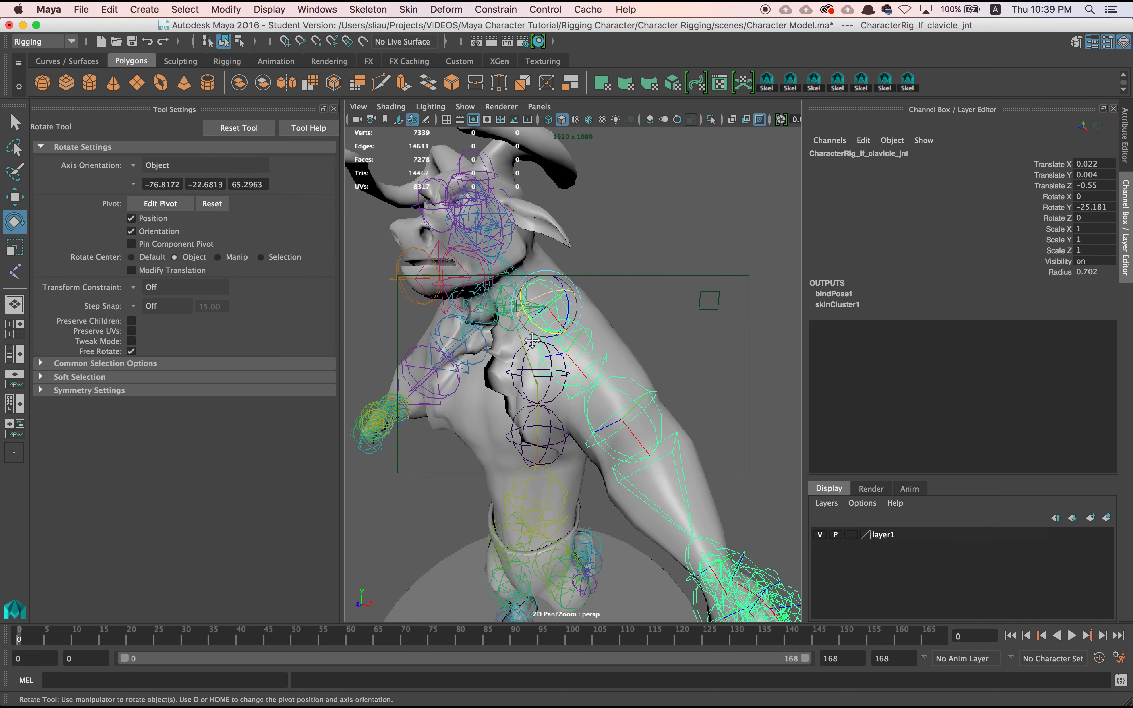
alt+drag(532, 341, 557, 457)
mouse_move(503, 336)
alt+mouse_down()
mouse_move(511, 349)
mouse_move(557, 351)
mouse_move(496, 349)
alt+mouse_up()
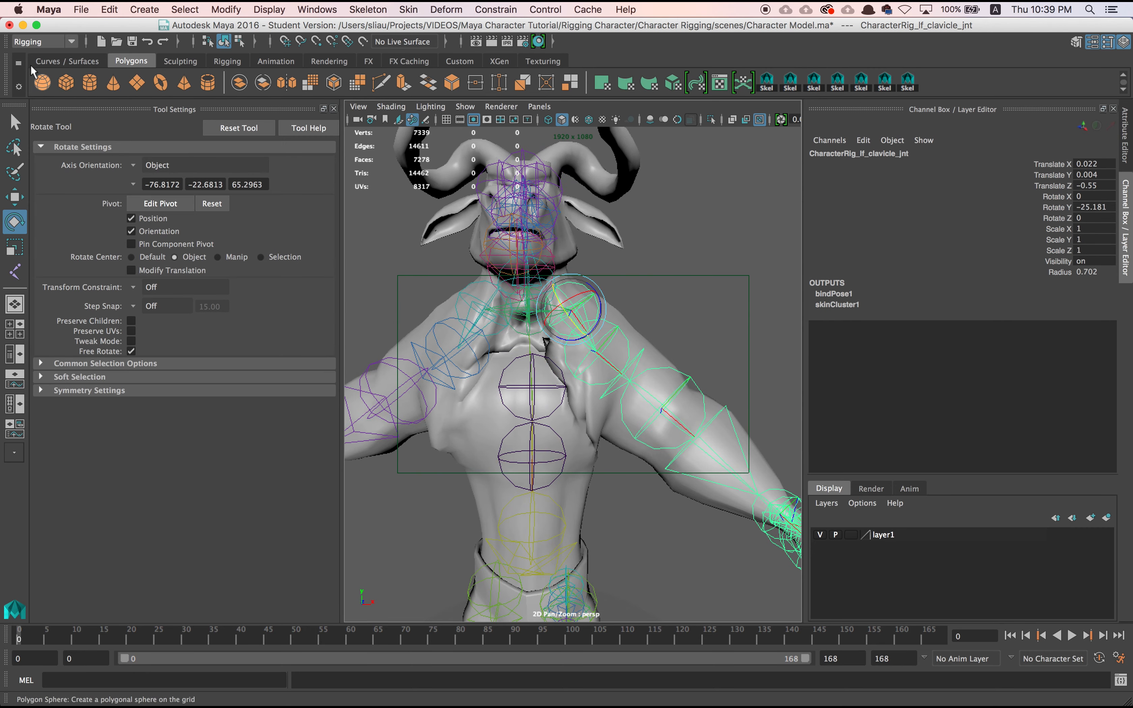
Select CharacterMesh and restart Paint Skin Weights with its tool settings shown, framing the torso.
drag(477, 513, 483, 519)
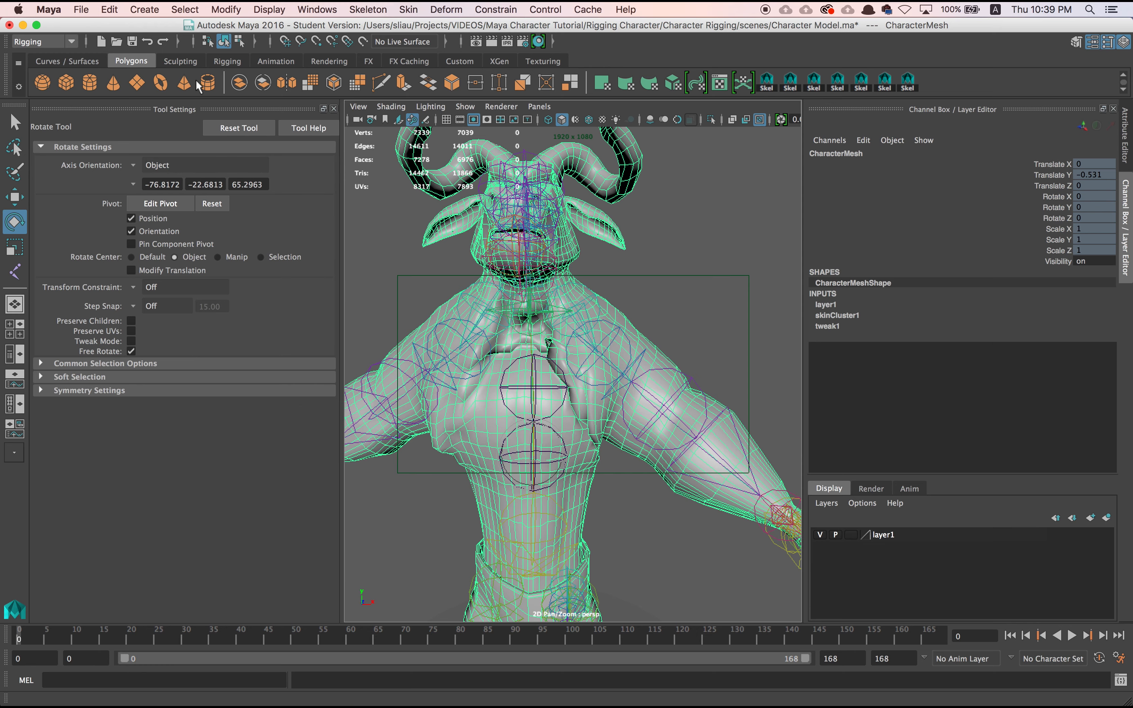
click(409, 10)
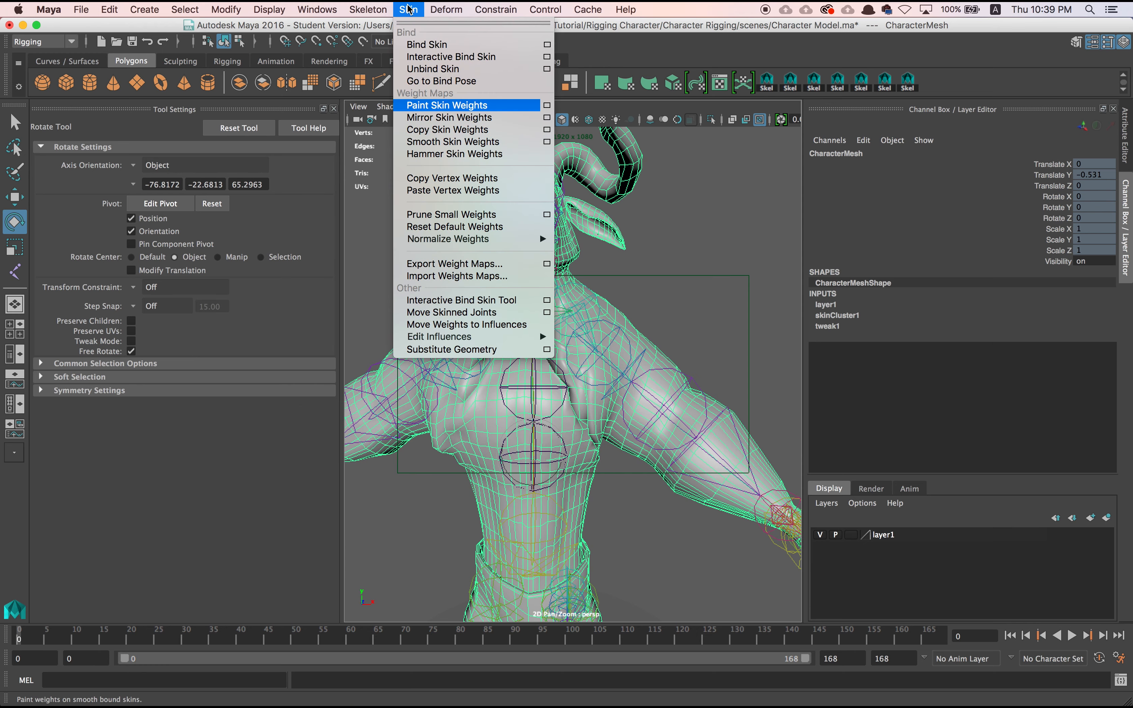
click(546, 105)
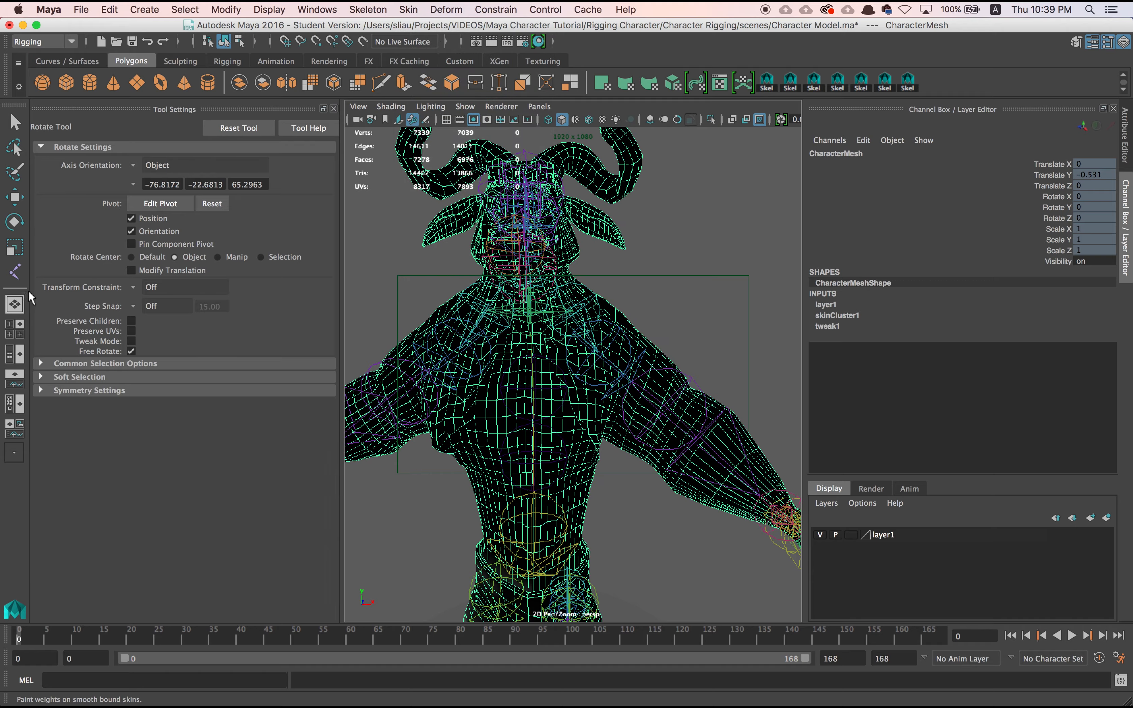
scroll(508, 363, up, 3)
alt+drag(509, 364, 510, 392)
scroll(510, 392, up, 3)
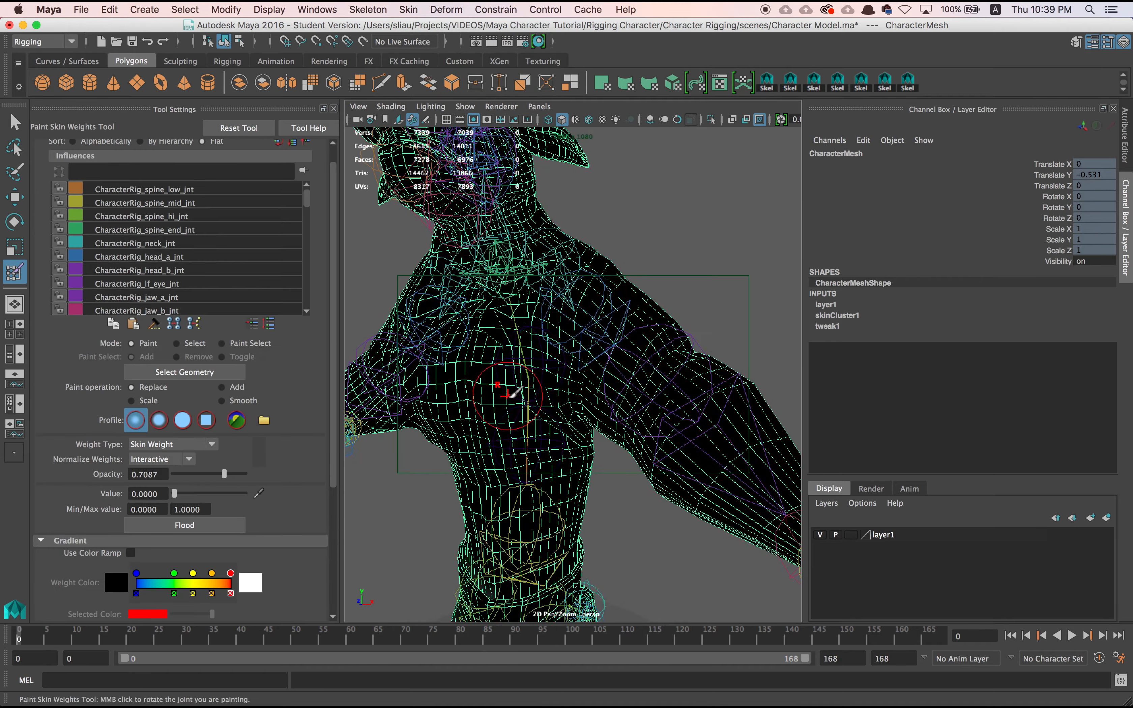
scroll(510, 392, down, 2)
alt+middle_drag(510, 392, 556, 371)
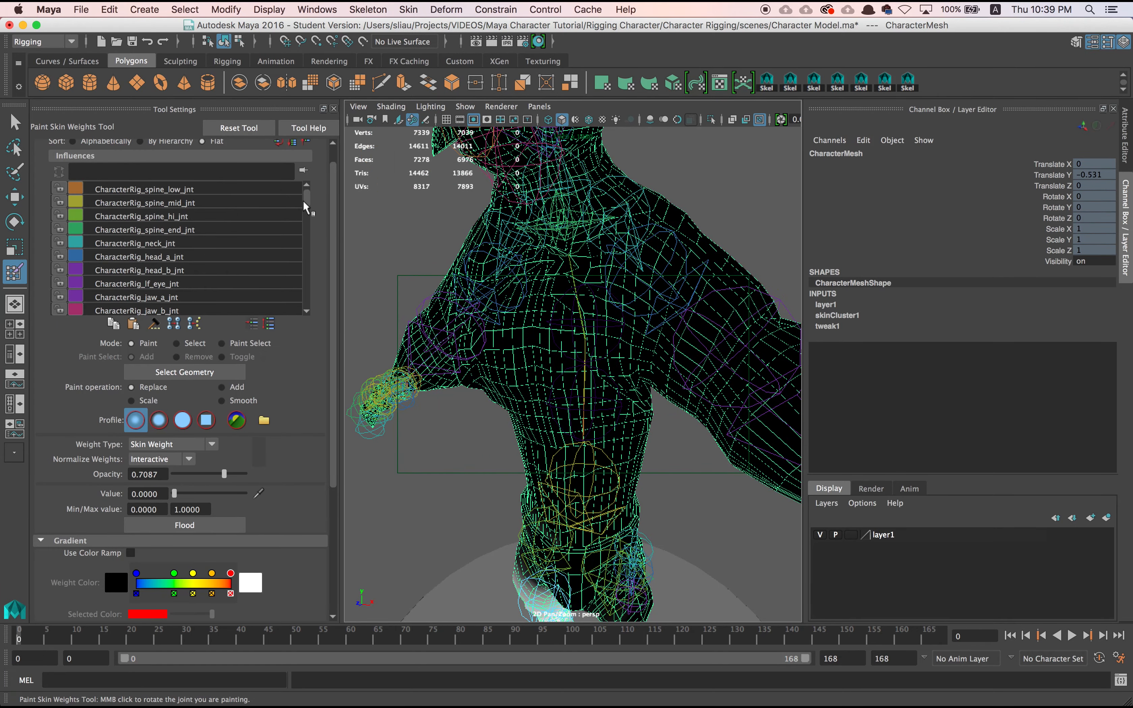
Inspect the painted influence of CharacterRig_spine_low_jnt, spine_mid_jnt and spine_hi_jnt around the character's torso.
drag(306, 200, 307, 211)
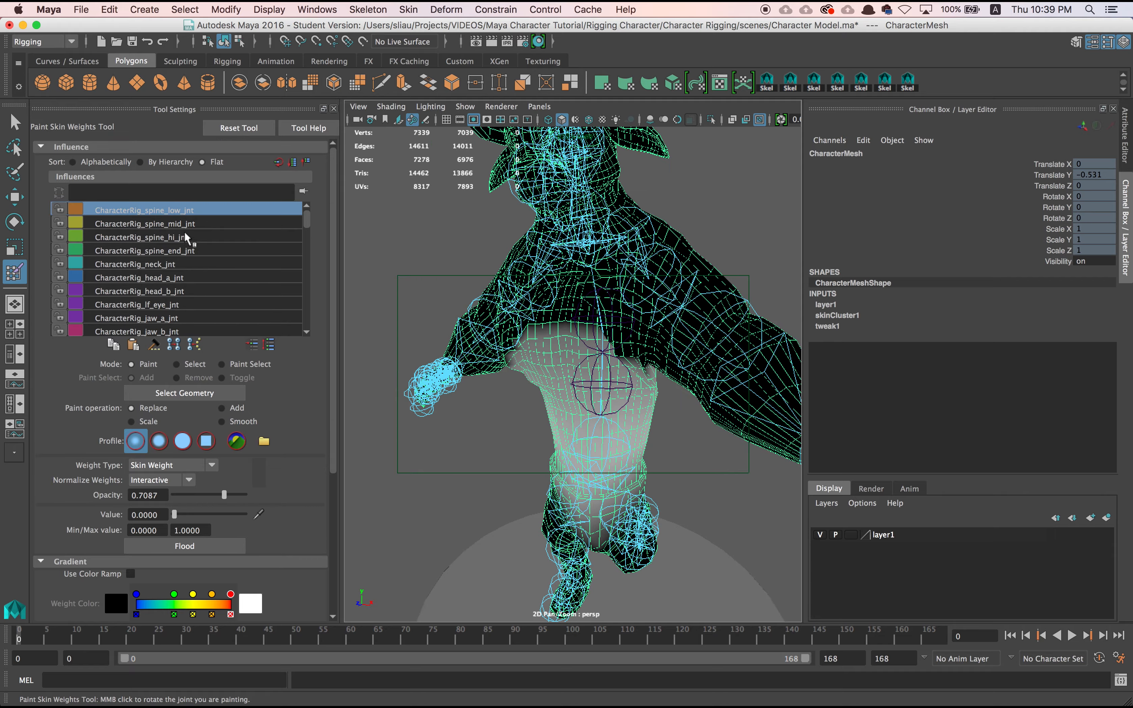
click(194, 227)
click(196, 238)
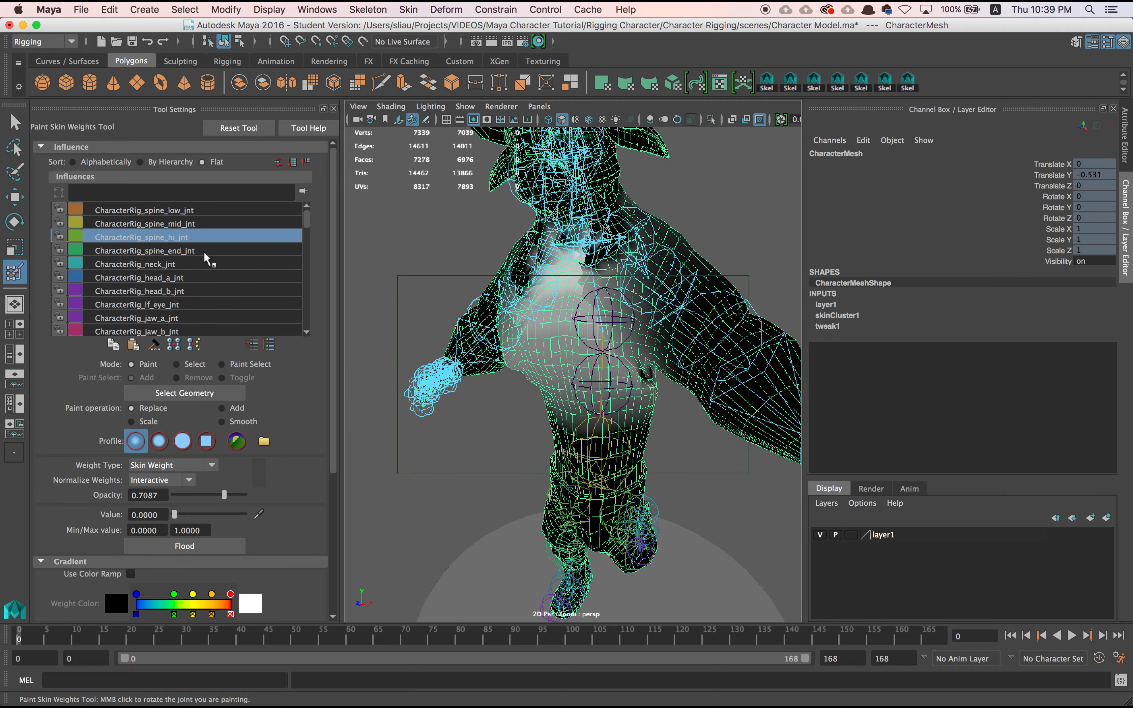
alt+drag(478, 279, 475, 337)
alt+right_drag(637, 292, 656, 371)
alt+drag(608, 300, 580, 324)
click(1096, 41)
alt+drag(716, 225, 654, 284)
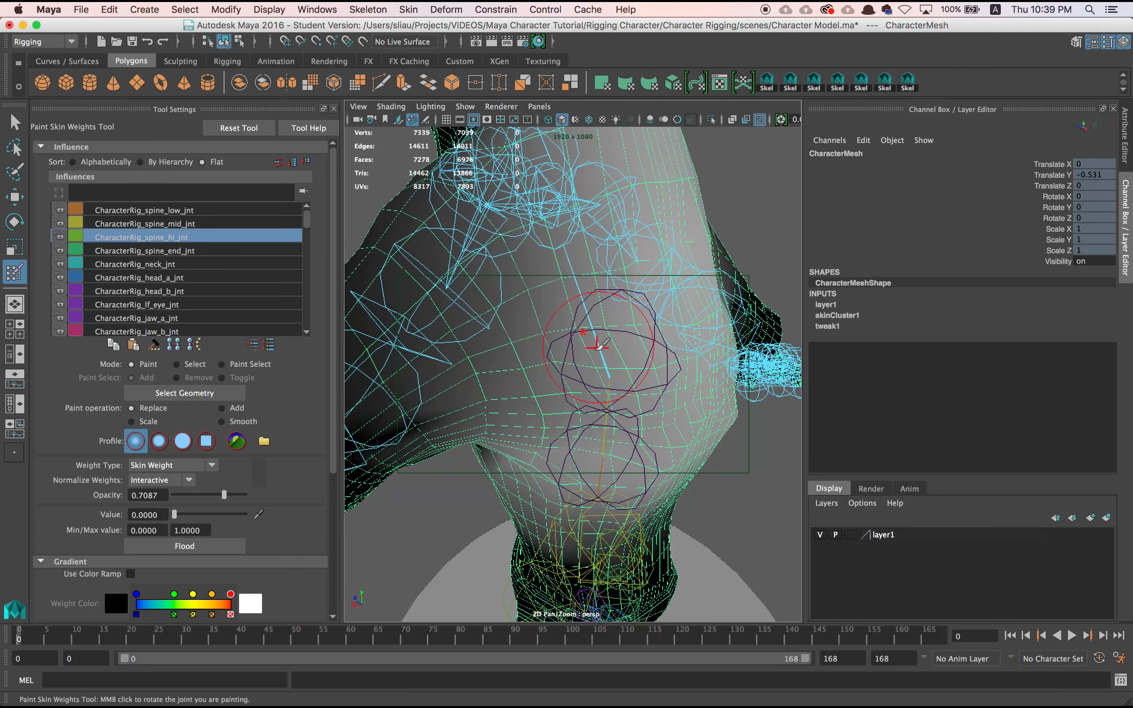
Compare the chest weights of CharacterRig_spine_mid_jnt and CharacterRig_spine_hi_jnt.
click(184, 226)
click(186, 239)
click(188, 223)
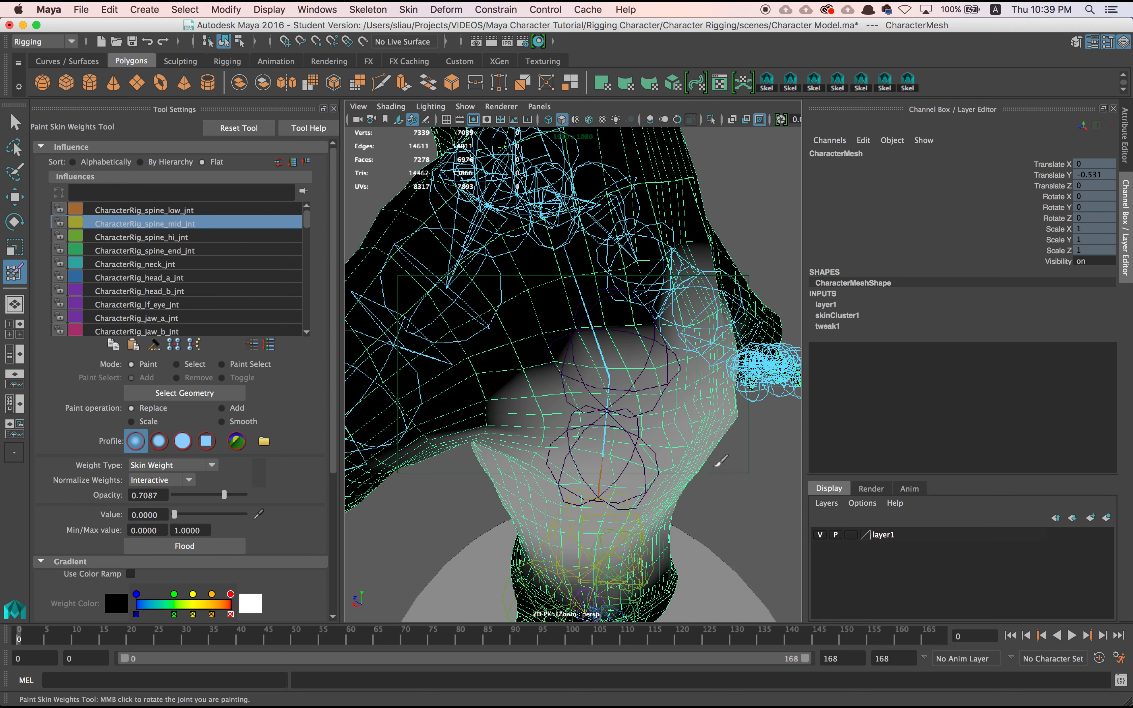
click(233, 239)
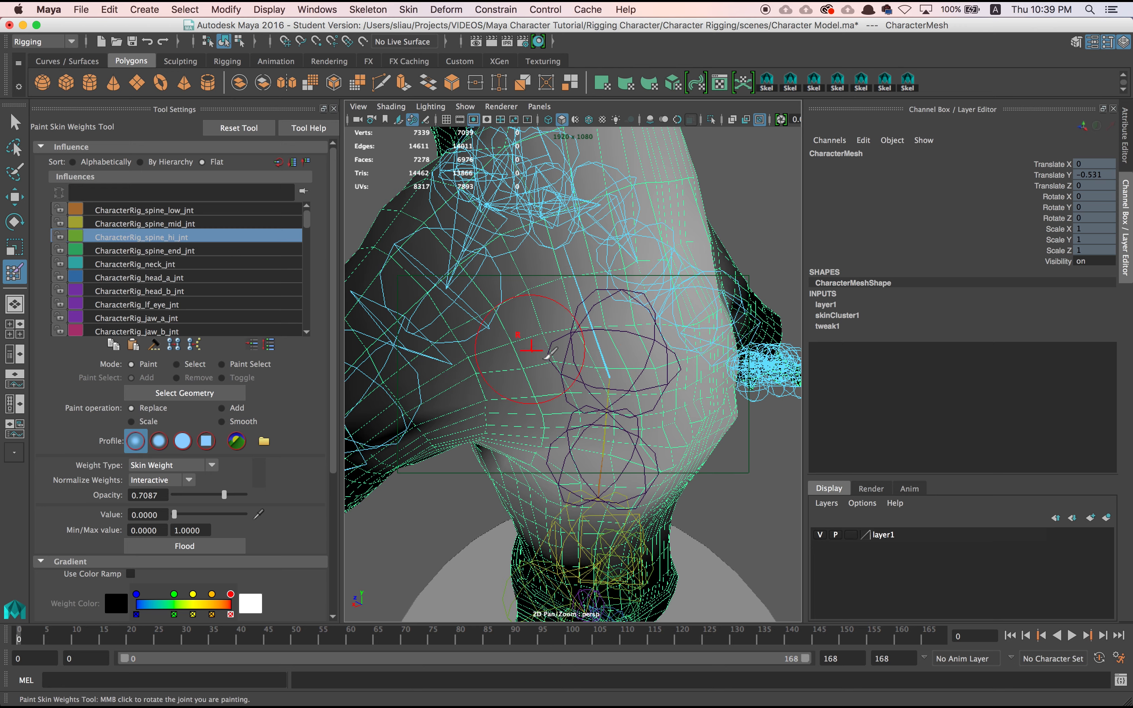
Paint CharacterRig_spine_end_jnt weights over the upper chest in Replace mode with Opacity 1 and Value 1.
click(197, 252)
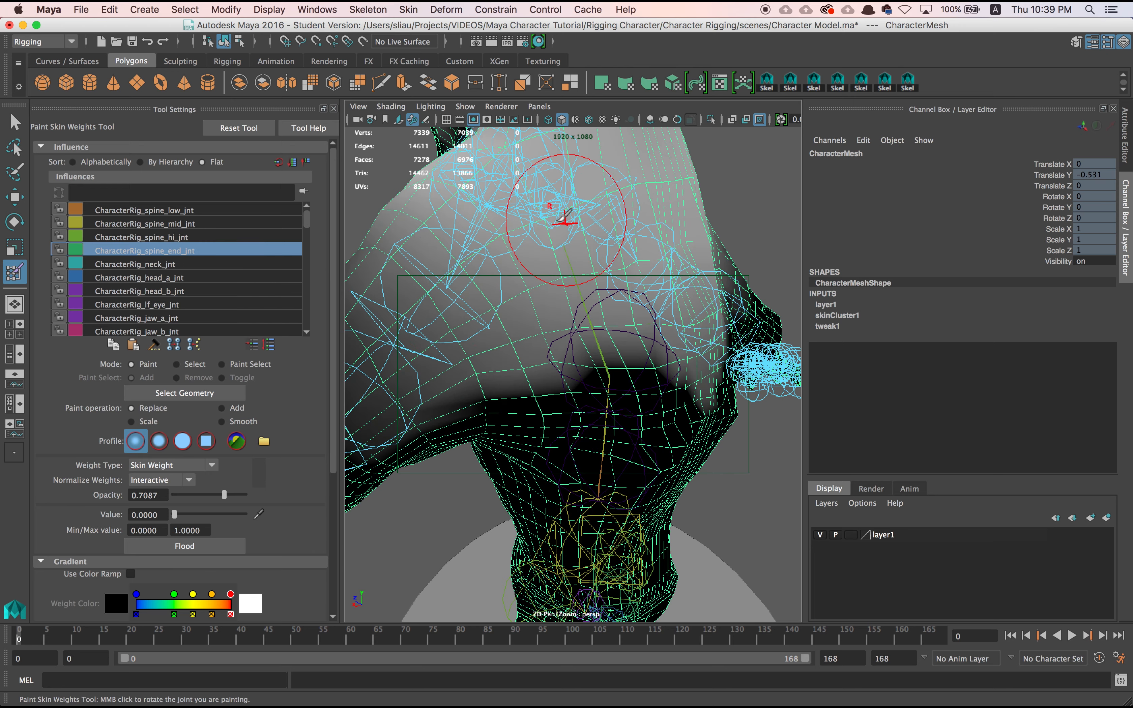
mouse_move(554, 224)
alt+mouse_down()
mouse_move(723, 276)
mouse_move(709, 253)
alt+mouse_up()
scroll(703, 281, down, 5)
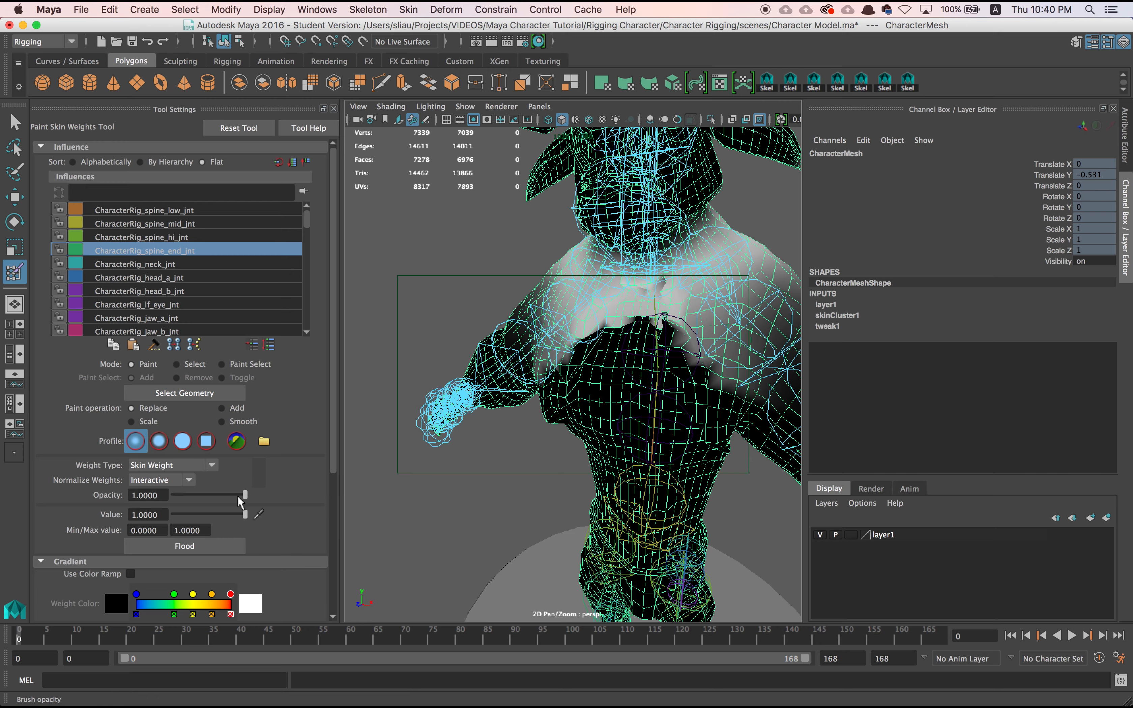
alt+drag(625, 372, 554, 376)
mouse_move(555, 391)
mouse_down()
mouse_move(534, 384)
mouse_move(563, 352)
mouse_move(583, 365)
mouse_move(551, 360)
mouse_up()
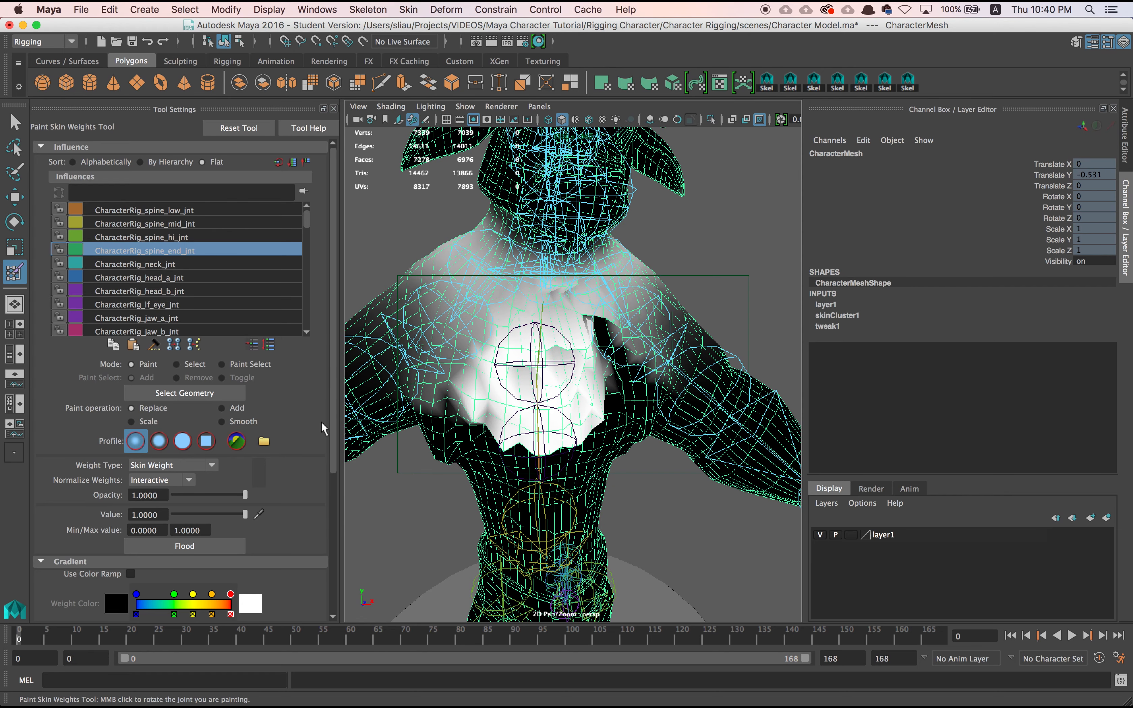
drag(331, 393, 328, 550)
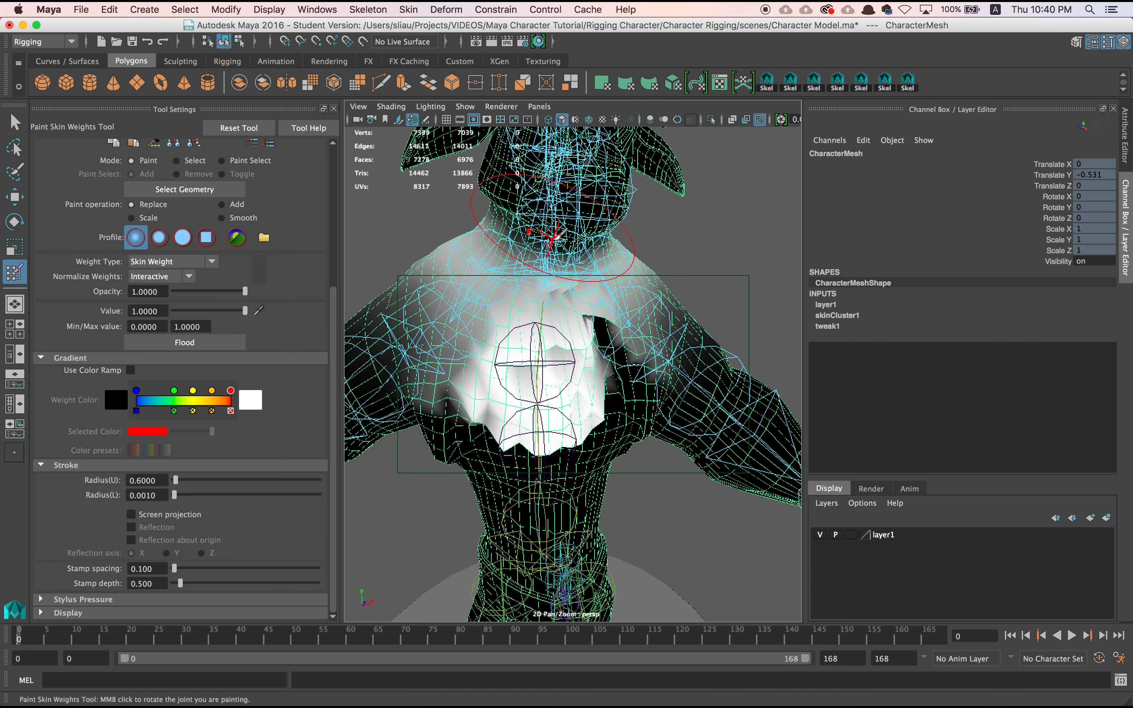
mouse_move(463, 323)
mouse_down()
mouse_move(478, 313)
mouse_move(627, 384)
mouse_move(558, 362)
mouse_up()
mouse_move(562, 319)
mouse_down()
mouse_move(581, 304)
mouse_move(606, 316)
mouse_up()
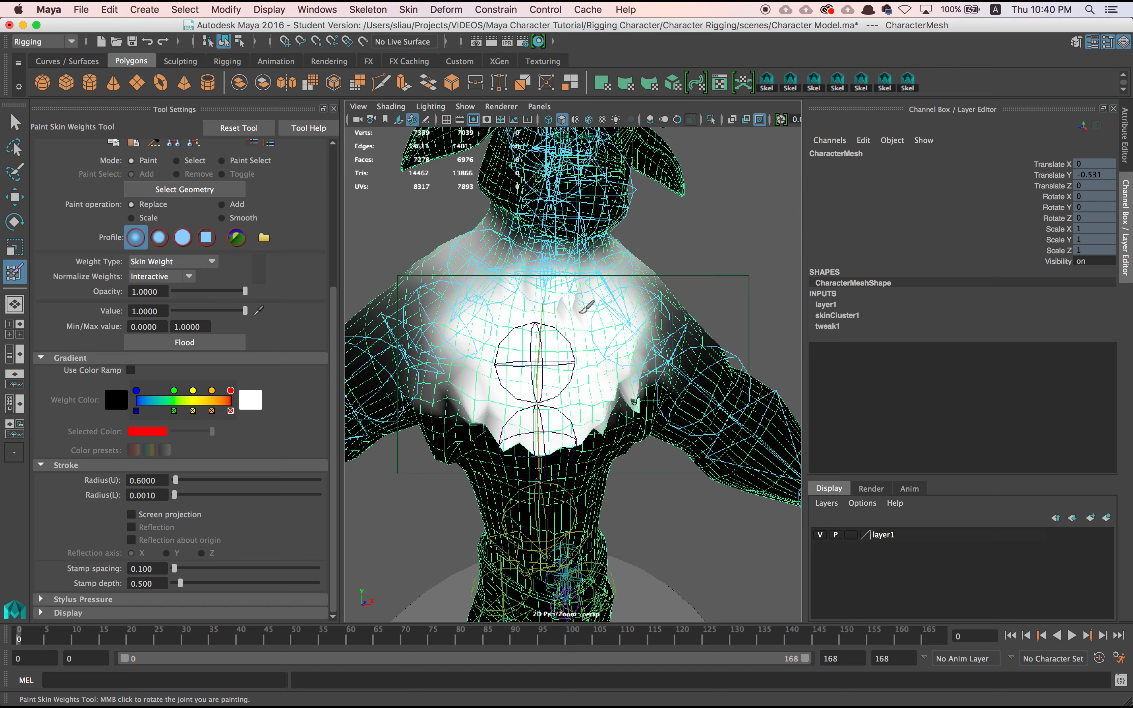
Extend the full-strength CharacterRig_spine_end_jnt weights across the collar area and the front of the chest.
alt+drag(604, 360, 560, 294)
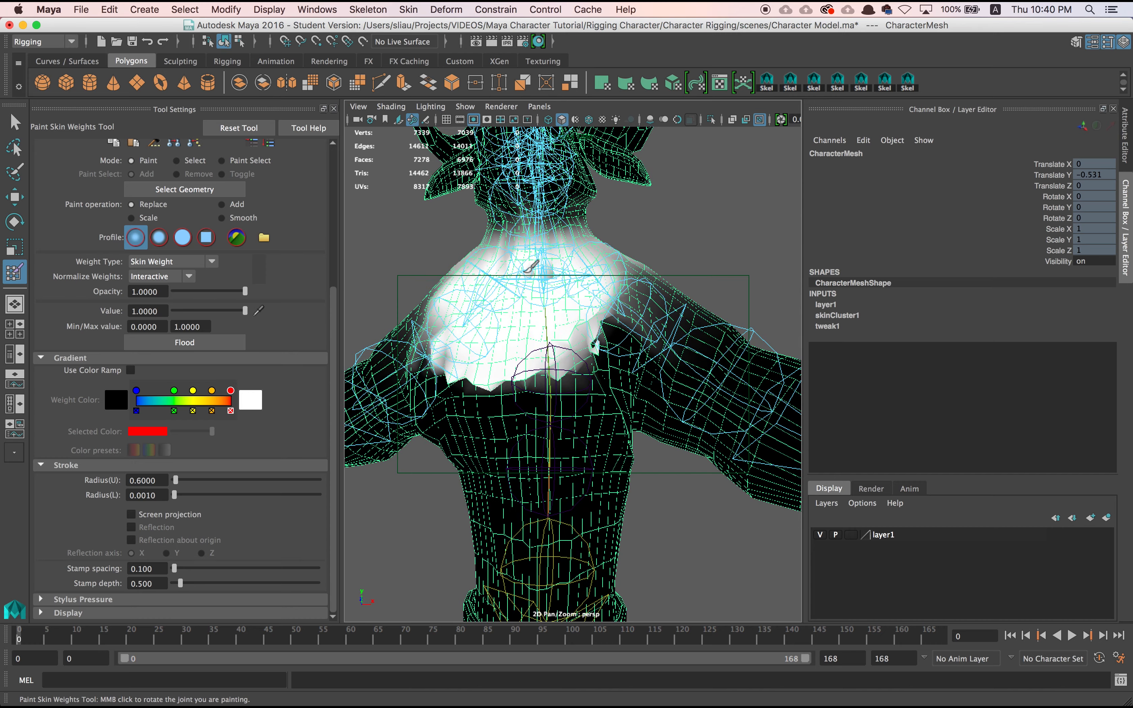
alt+right_drag(560, 289, 560, 332)
alt+drag(561, 332, 566, 307)
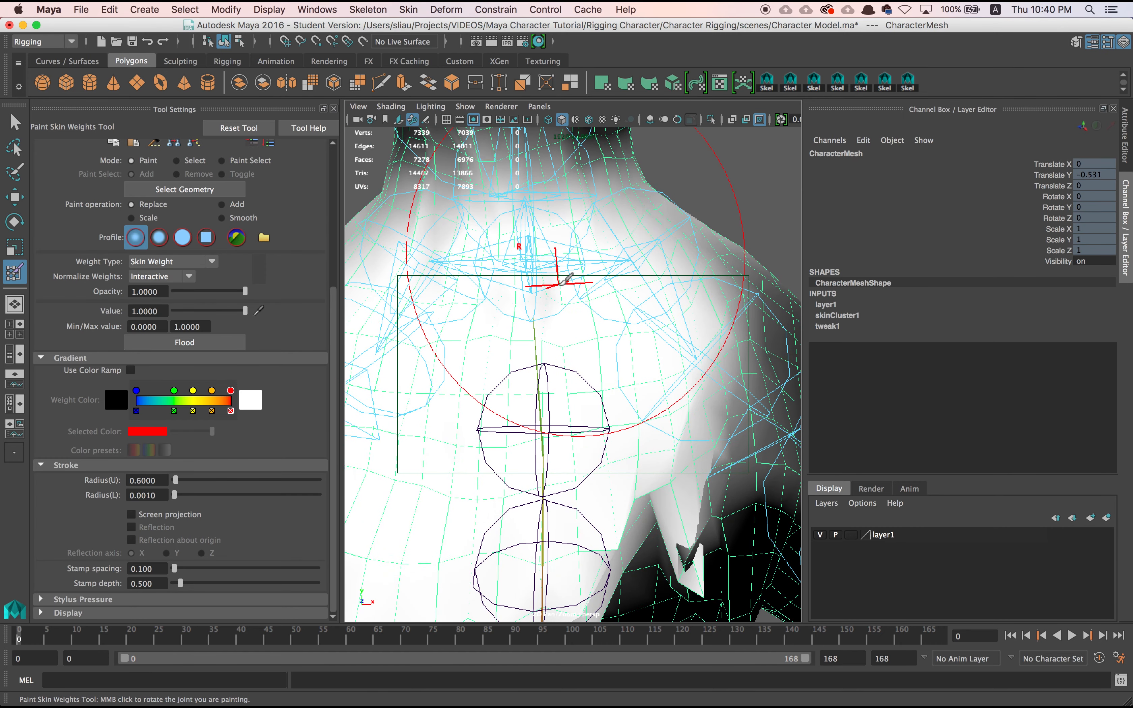
alt+right_drag(571, 391, 573, 334)
alt+middle_drag(599, 396, 603, 352)
alt+drag(609, 350, 593, 389)
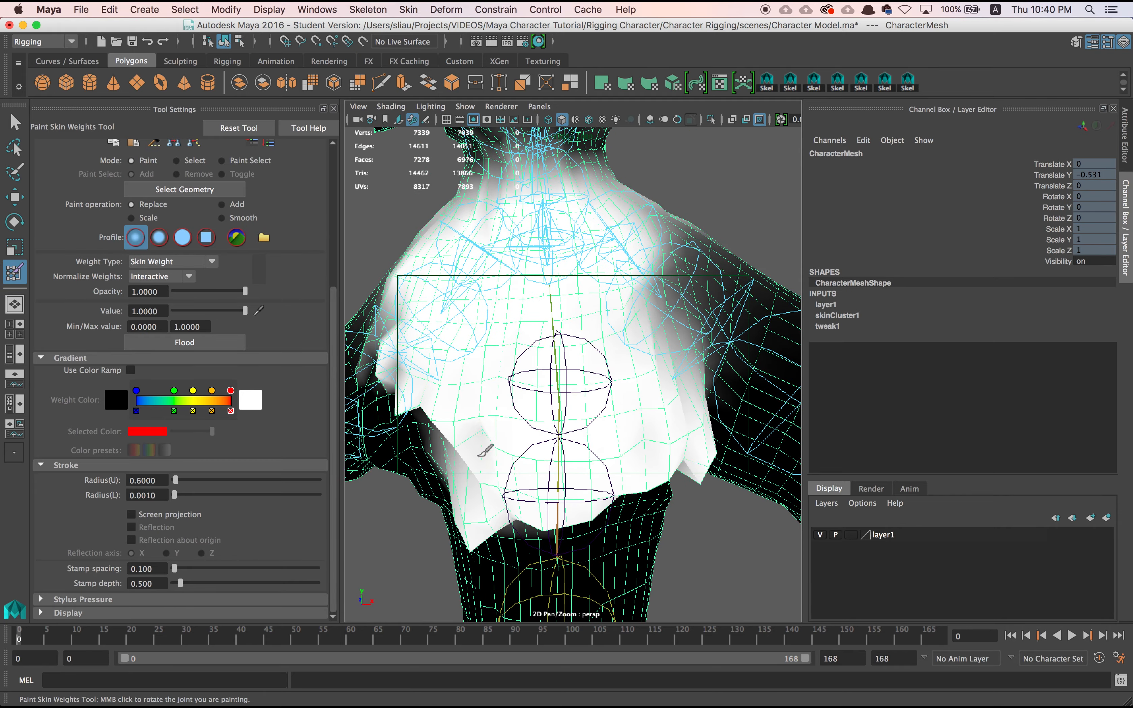
Fill the remaining lower chest and its sides with full-strength CharacterRig_spine_end_jnt weights.
mouse_move(454, 405)
alt+mouse_down()
mouse_move(566, 402)
mouse_move(528, 372)
mouse_move(513, 265)
mouse_move(584, 408)
mouse_move(564, 368)
mouse_move(434, 366)
alt+mouse_up()
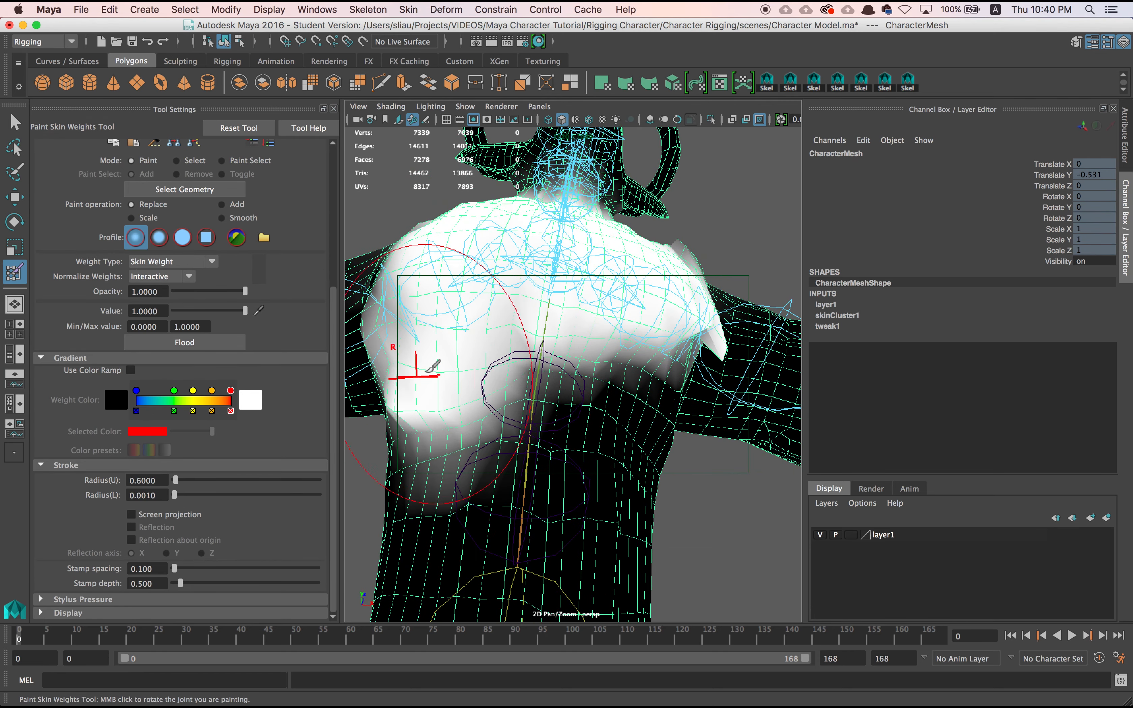
mouse_move(577, 391)
alt+mouse_down()
mouse_move(542, 395)
mouse_move(512, 445)
mouse_move(506, 392)
mouse_move(573, 407)
alt+mouse_up()
mouse_move(583, 232)
mouse_down()
mouse_move(607, 193)
mouse_move(596, 315)
mouse_move(599, 215)
mouse_move(562, 389)
mouse_move(628, 387)
mouse_move(630, 405)
mouse_move(600, 442)
mouse_move(622, 287)
mouse_move(633, 347)
mouse_up()
scroll(628, 337, down, 8)
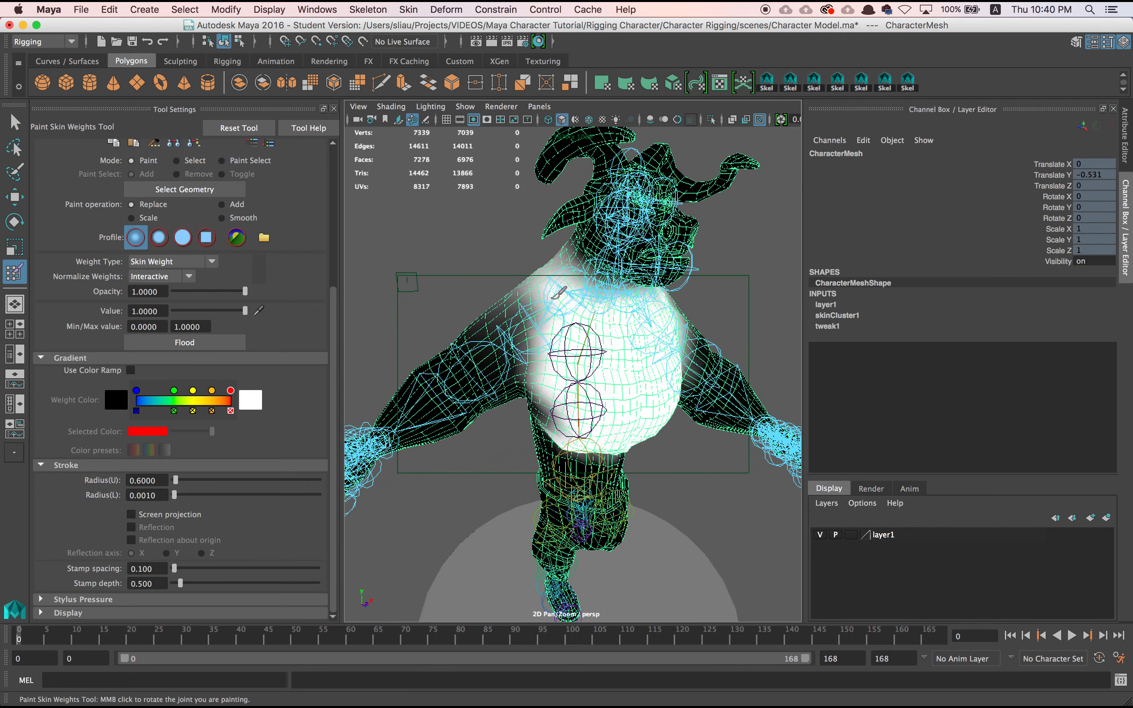
Try painting full-strength CharacterRig_spine_end_jnt weights onto the upper back.
alt+drag(663, 340, 277, 342)
scroll(632, 471, up, 5)
alt+drag(653, 435, 586, 412)
drag(572, 300, 586, 397)
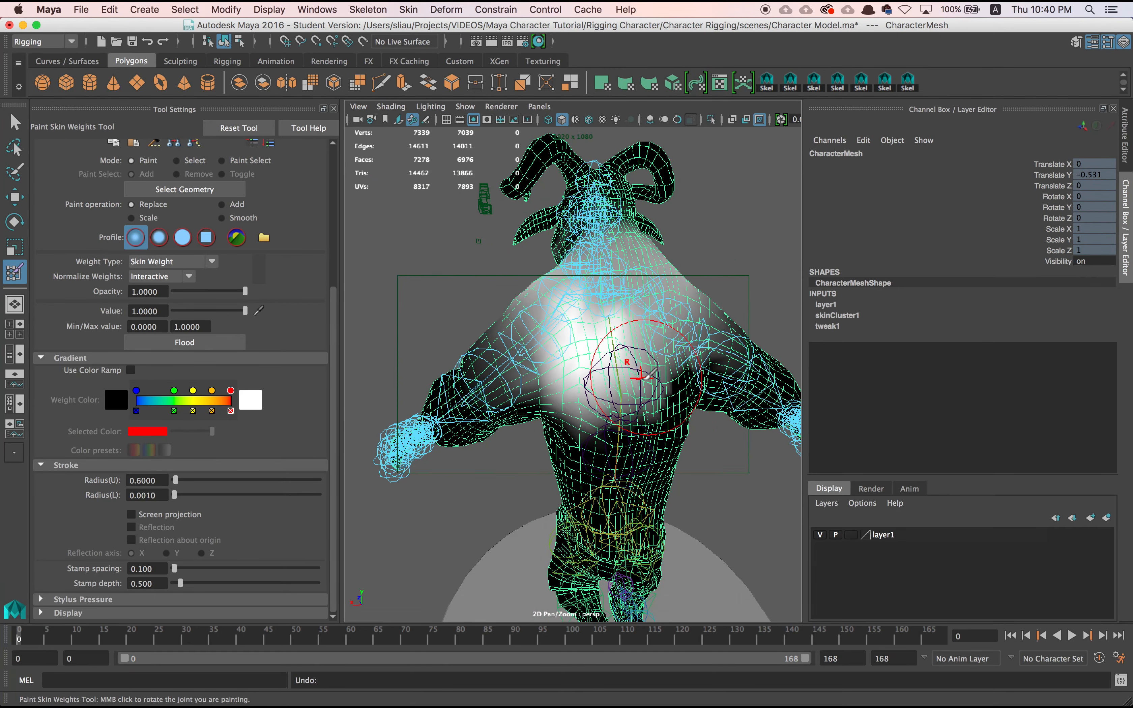
Paint softer CharacterRig_spine_end_jnt weights over the back and below the armpits with Opacity 0.4660 and Value 0.6214.
alt+drag(646, 408, 642, 379)
scroll(641, 380, up, 3)
alt+middle_drag(630, 428, 629, 406)
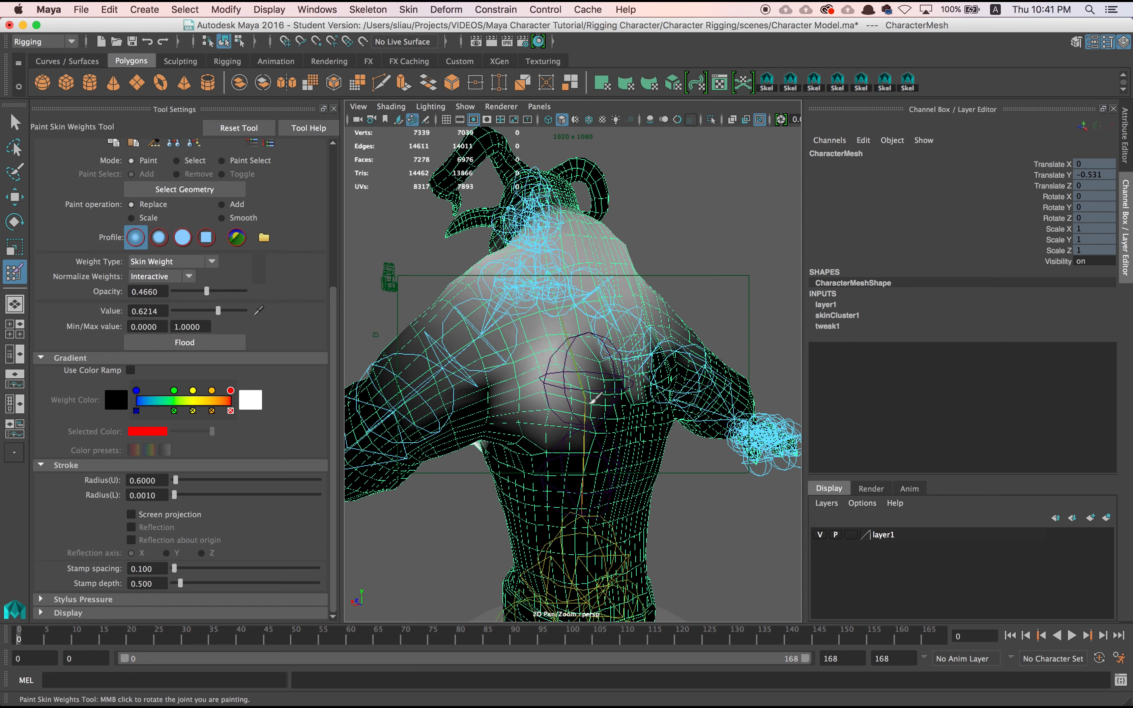
alt+drag(627, 358, 607, 441)
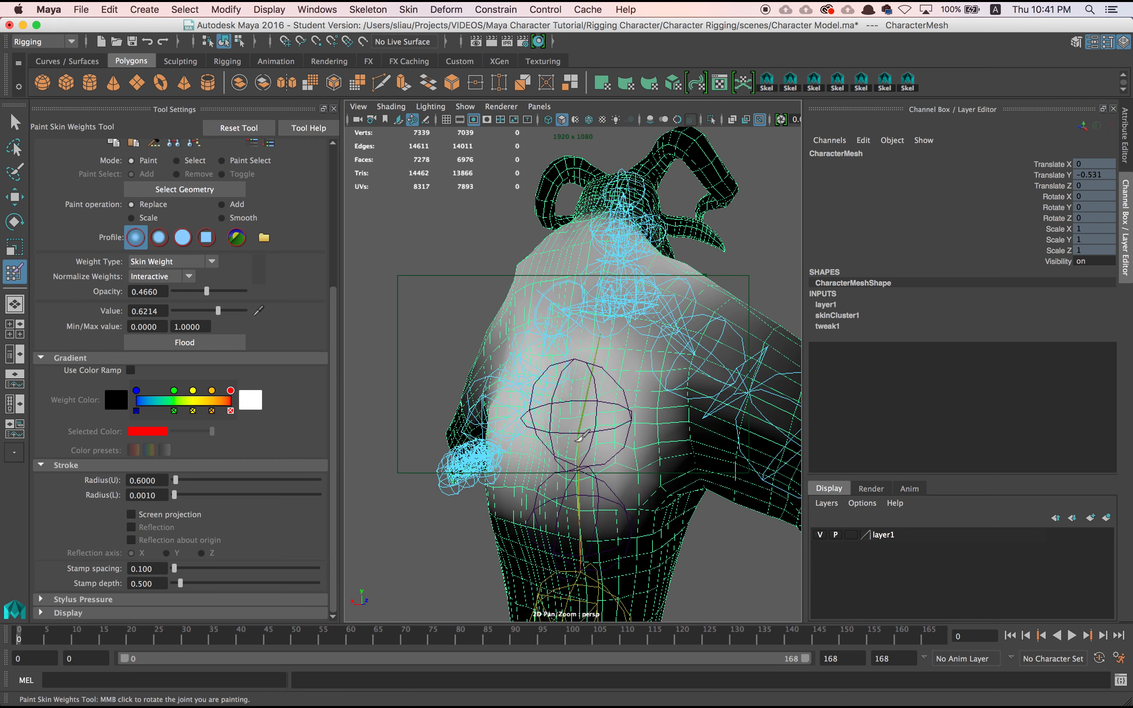
drag(655, 349, 619, 478)
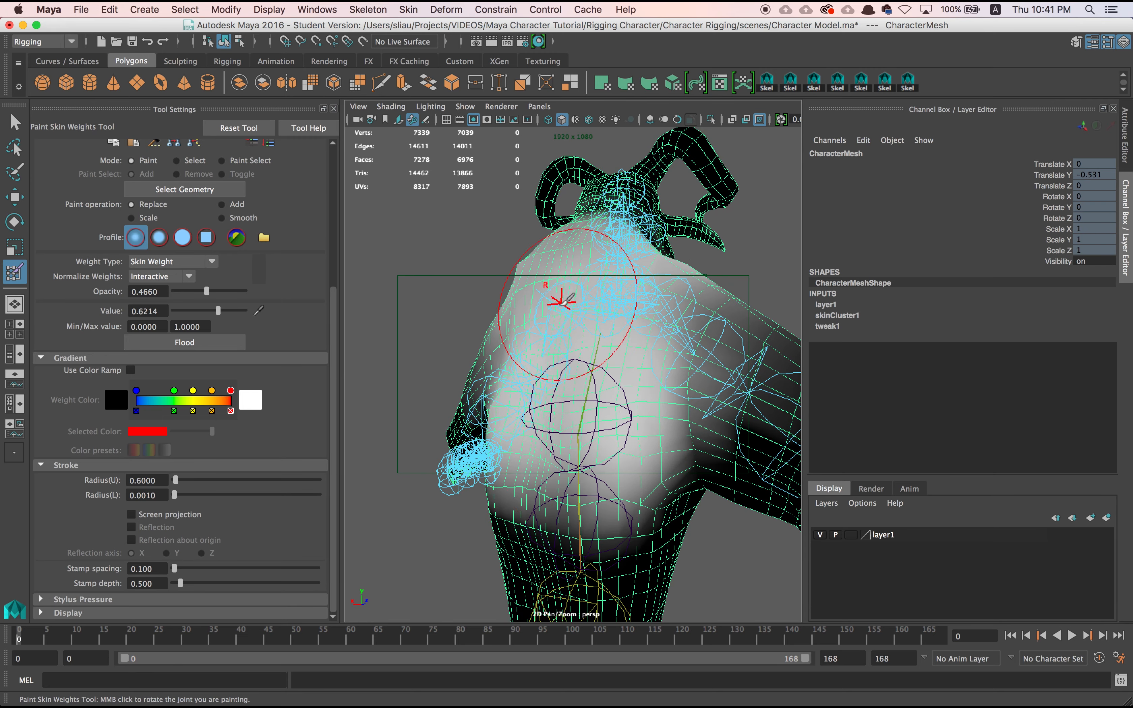
mouse_move(686, 329)
alt+mouse_down()
mouse_move(618, 321)
mouse_move(574, 410)
mouse_move(506, 425)
mouse_move(594, 404)
mouse_move(663, 435)
mouse_move(611, 418)
mouse_move(590, 429)
mouse_move(543, 240)
alt+mouse_up()
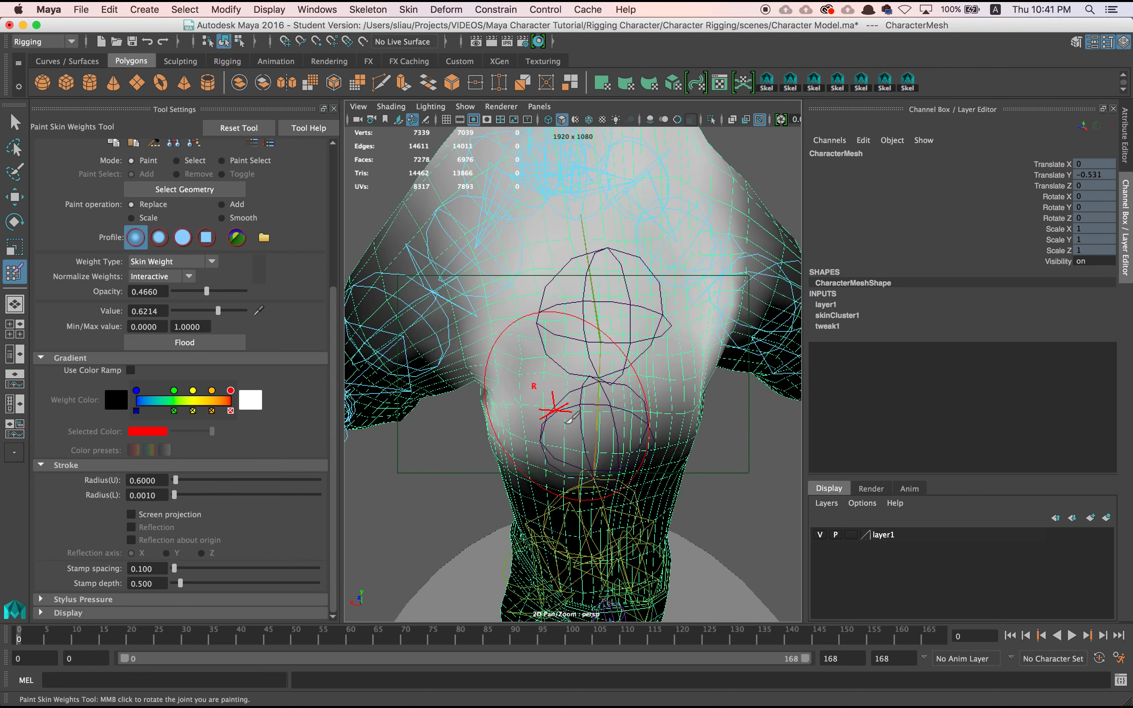
alt+drag(670, 409, 588, 405)
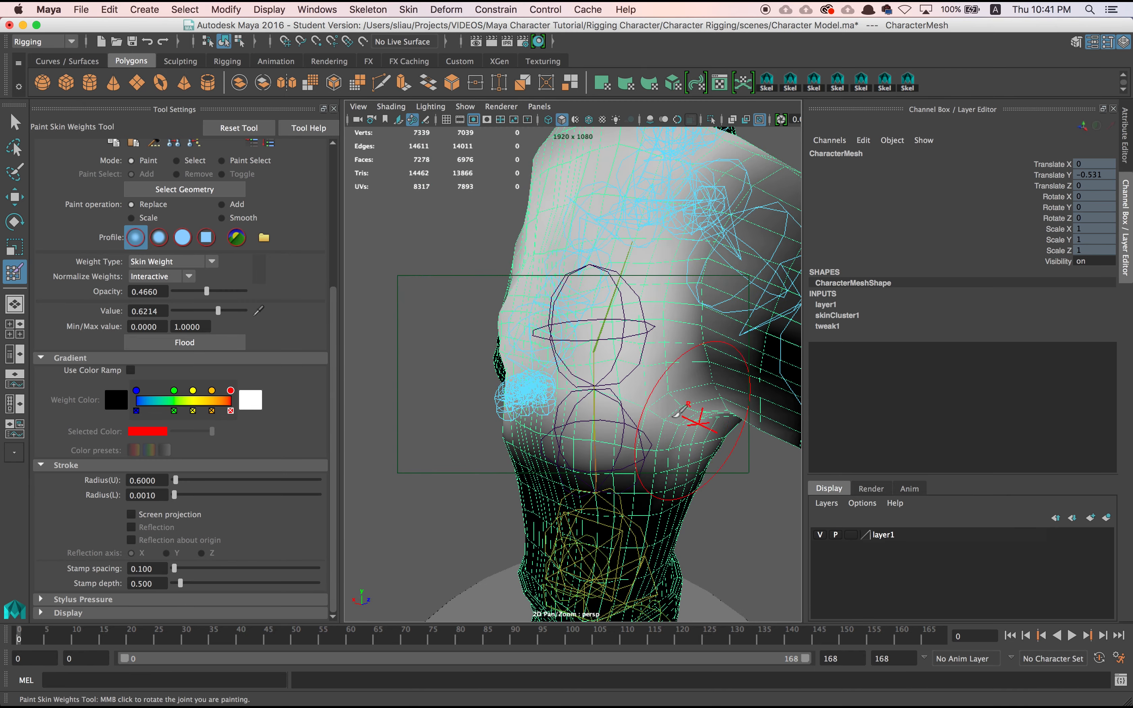
alt+drag(675, 408, 474, 416)
Blend the CharacterRig_spine_end_jnt weights down from the chest toward the waist on the front and sides.
scroll(474, 417, down, 5)
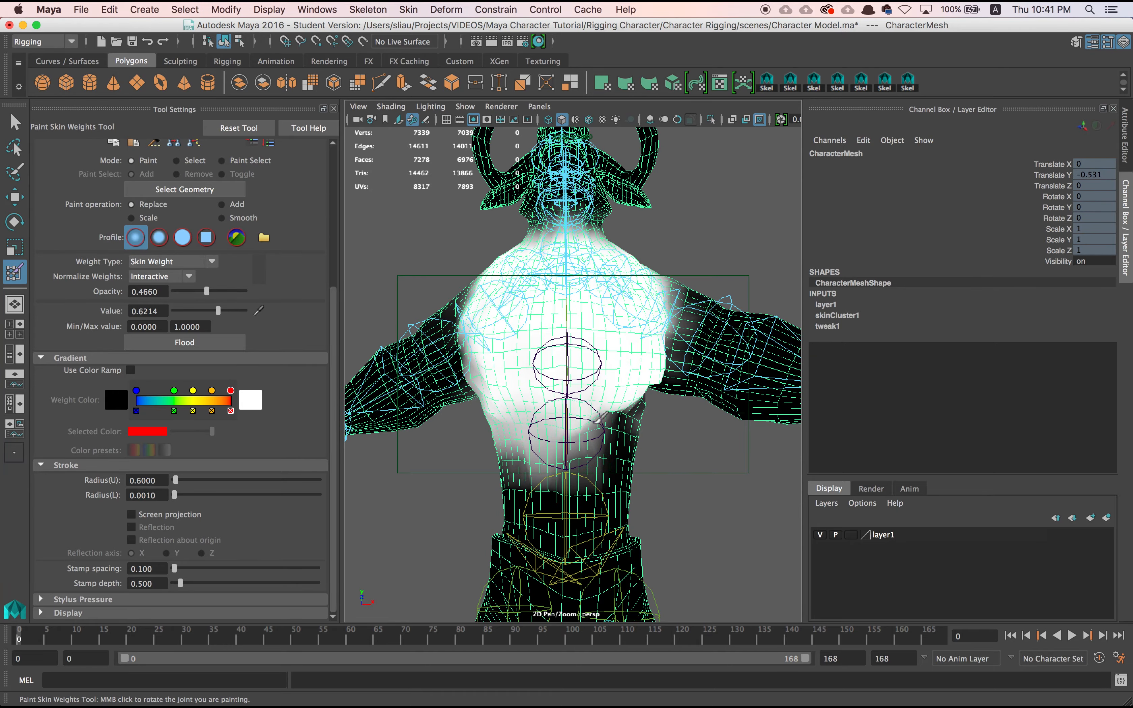
mouse_move(657, 419)
alt+mouse_down()
mouse_move(617, 382)
mouse_move(643, 356)
mouse_move(658, 299)
mouse_move(632, 359)
mouse_move(632, 464)
alt+mouse_up()
scroll(632, 464, up, 5)
mouse_move(615, 402)
alt+mouse_down()
mouse_move(590, 412)
mouse_move(609, 276)
mouse_move(582, 329)
mouse_move(622, 412)
mouse_move(531, 404)
mouse_move(581, 280)
alt+mouse_up()
click(1111, 39)
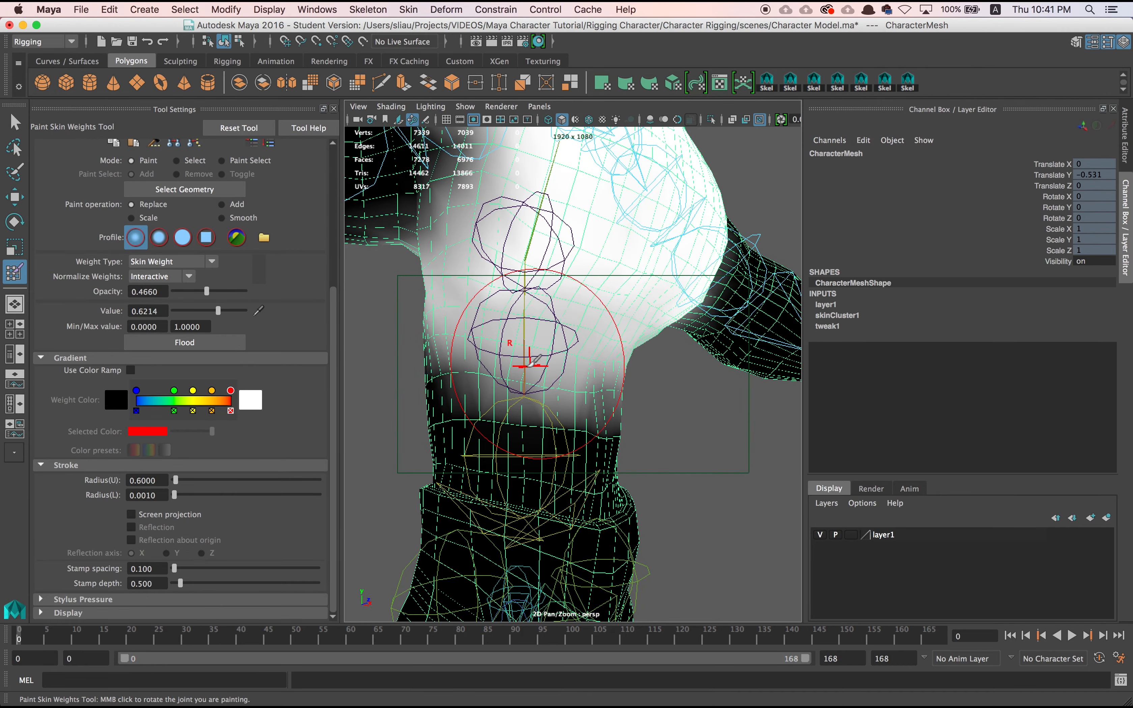
mouse_move(510, 349)
alt+mouse_down()
mouse_move(531, 362)
mouse_move(552, 330)
mouse_move(642, 339)
mouse_move(458, 282)
alt+mouse_up()
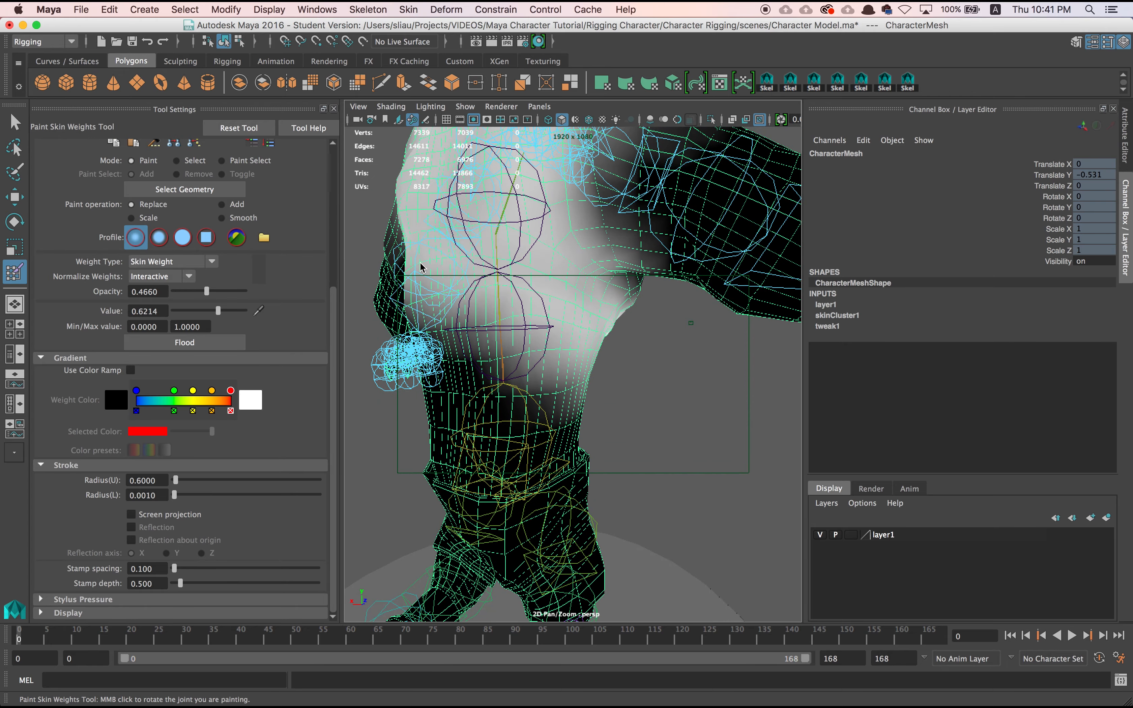
mouse_move(531, 261)
alt+mouse_down()
mouse_move(592, 321)
mouse_move(637, 323)
alt+mouse_up()
mouse_move(443, 322)
mouse_down()
mouse_move(428, 285)
mouse_move(421, 323)
mouse_up()
alt+right_drag(480, 354, 449, 273)
mouse_move(448, 274)
alt+mouse_down()
mouse_move(539, 347)
mouse_move(612, 363)
mouse_move(562, 356)
mouse_move(583, 342)
mouse_move(595, 354)
alt+mouse_up()
Switch the paint operation to Smooth and soften the lower edge of the CharacterRig_spine_end_jnt weights around the torso.
click(258, 218)
alt+drag(468, 356, 527, 382)
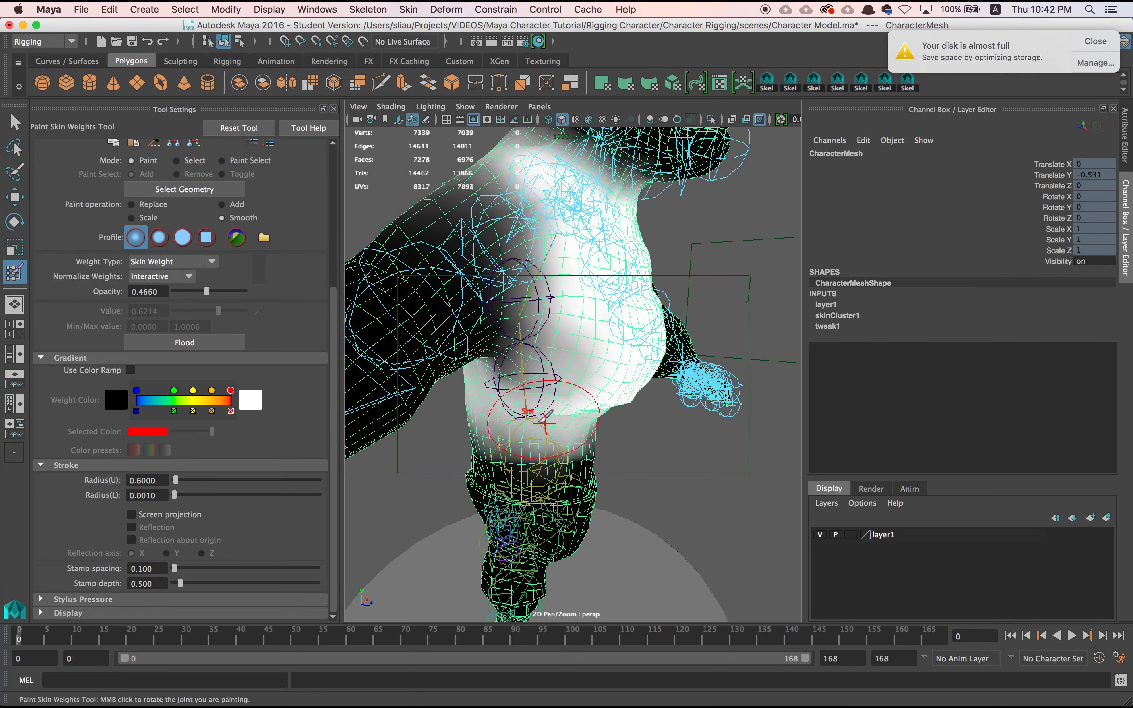
alt+drag(661, 390, 609, 382)
click(1104, 44)
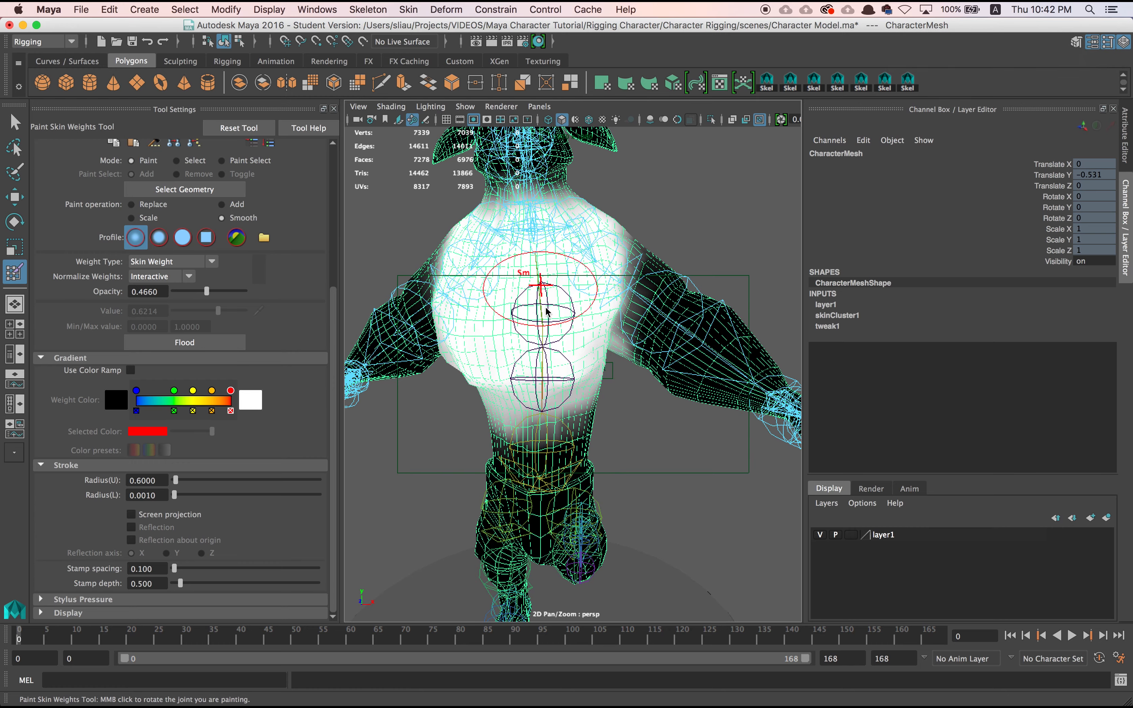
alt+drag(539, 323, 562, 335)
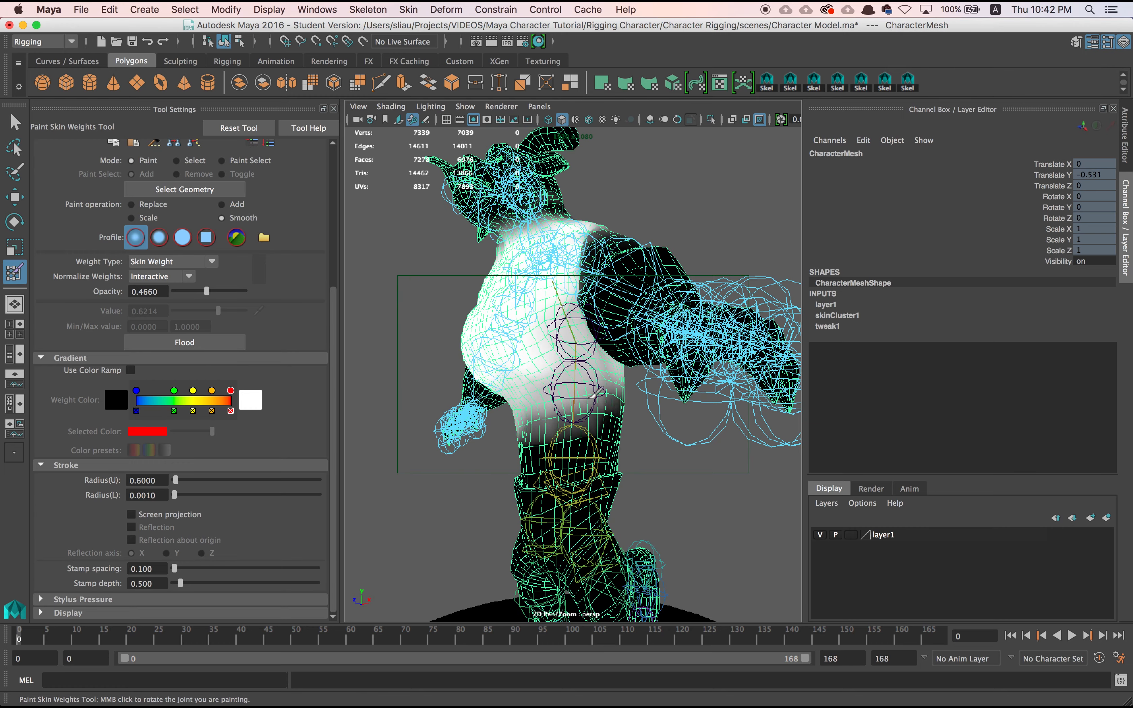
alt+drag(620, 372, 623, 299)
mouse_move(619, 349)
alt+mouse_down()
mouse_move(641, 403)
mouse_move(665, 417)
mouse_move(482, 405)
mouse_move(475, 435)
alt+mouse_up()
Leave weight painting, select CharacterRig_spine_end_jnt and rotate it to -14.964 in Z to test the chest deformation.
key(q)
mouse_move(668, 338)
alt+mouse_down()
mouse_move(576, 339)
mouse_move(583, 318)
alt+mouse_up()
alt+right_drag(581, 313, 604, 426)
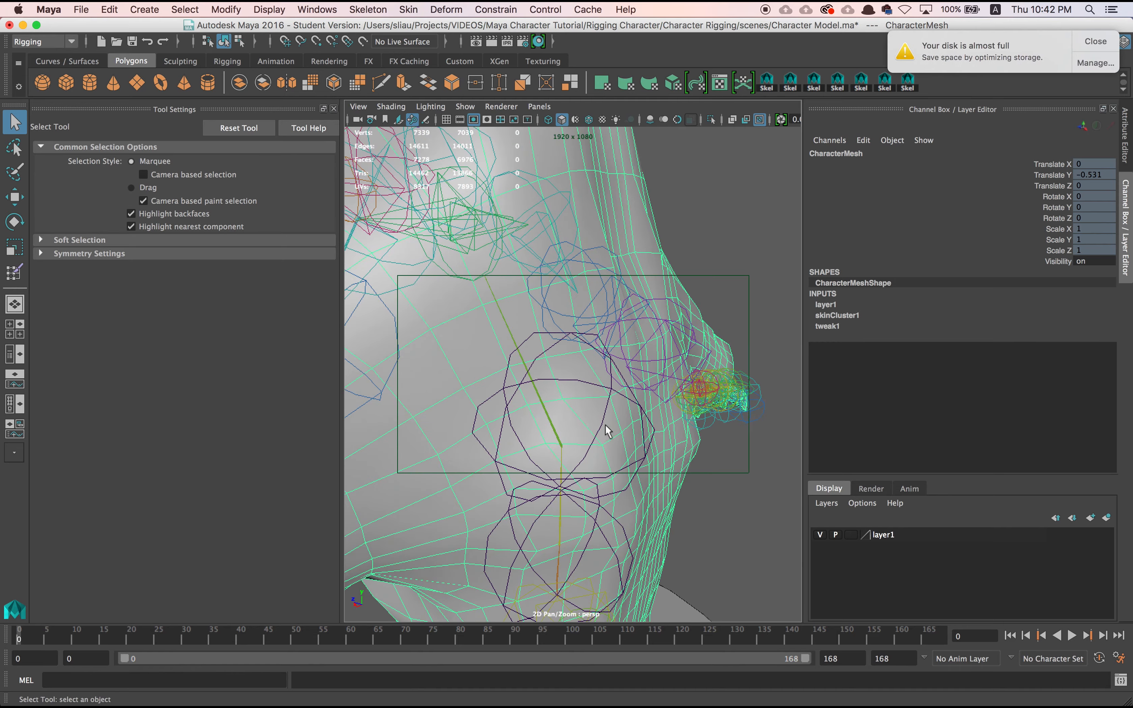
alt+middle_drag(578, 364, 594, 407)
alt+drag(594, 407, 547, 363)
click(509, 285)
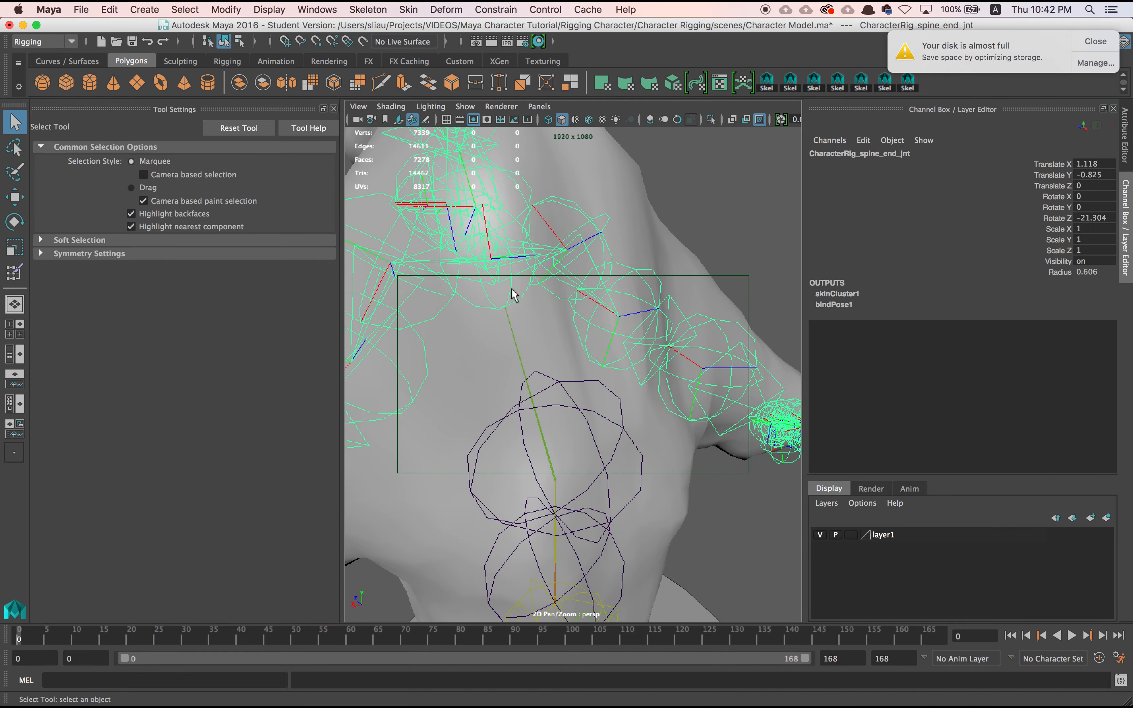
alt+drag(518, 291, 564, 321)
key(w)
key(e)
drag(552, 223, 563, 320)
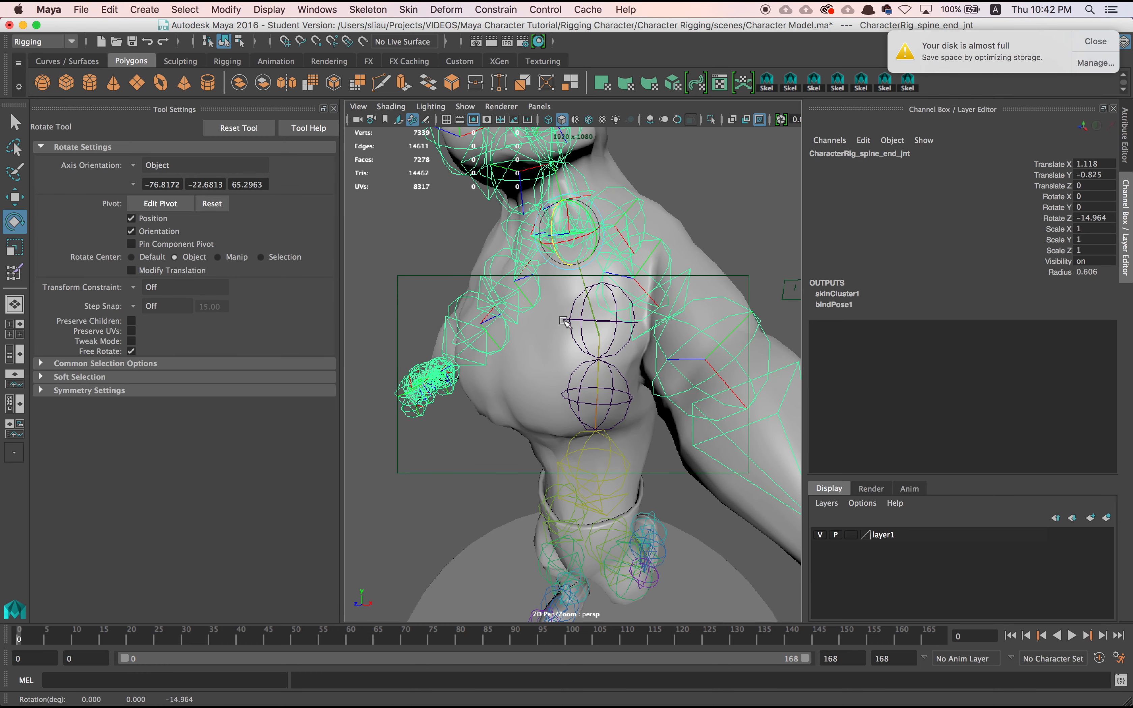
Move CharacterRig_spine_end_jnt to Translate X 1.319 and Translate Y -0.483, undoing the sideways shift in Z.
key(w)
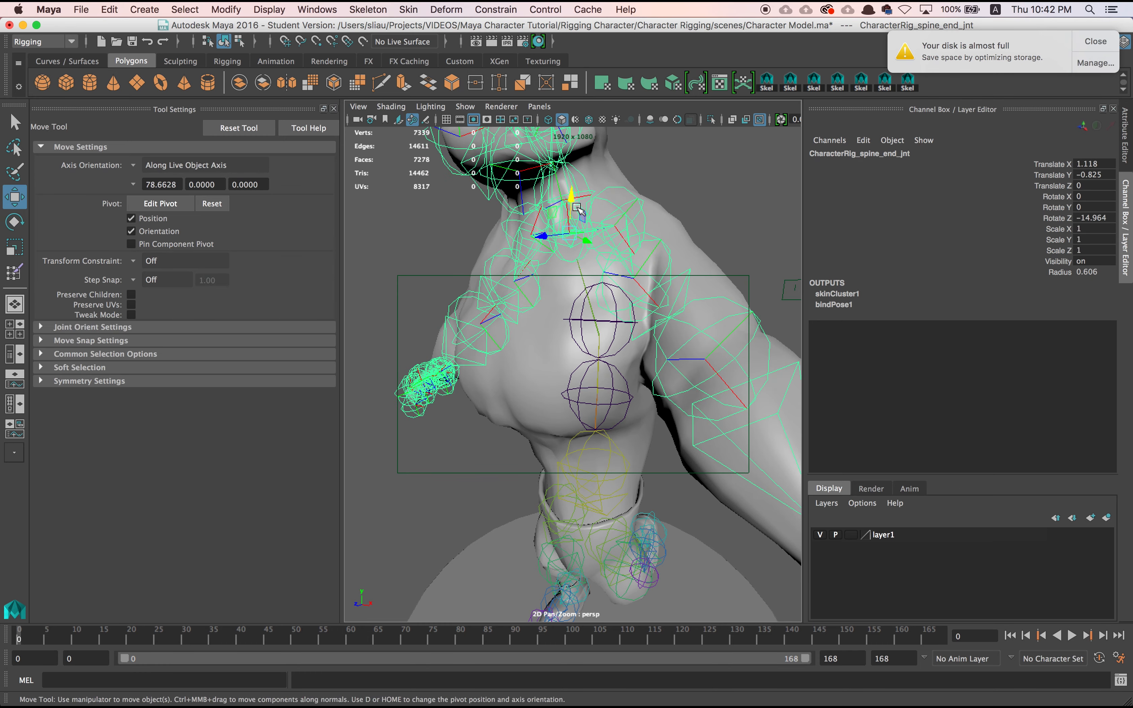
mouse_move(574, 203)
mouse_down()
mouse_move(572, 166)
mouse_move(574, 184)
mouse_up()
scroll(609, 321, down, 5)
alt+drag(609, 321, 547, 279)
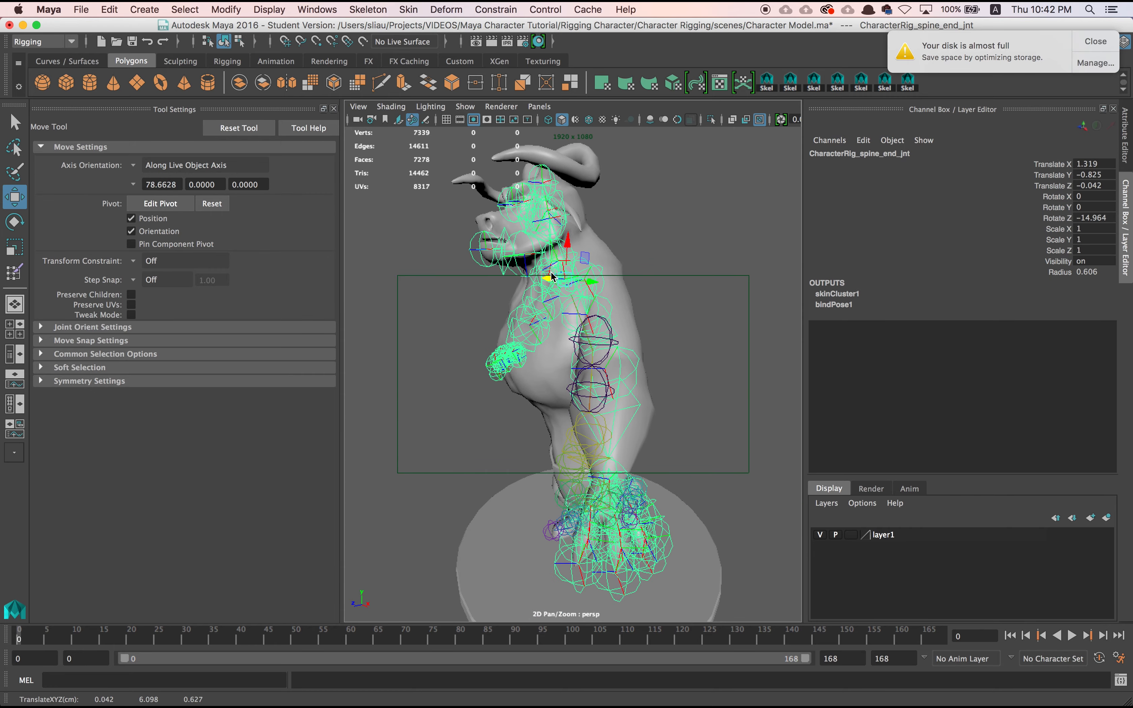
key(super+z)
scroll(555, 349, up, 4)
alt+drag(555, 349, 643, 361)
alt+middle_drag(643, 361, 619, 310)
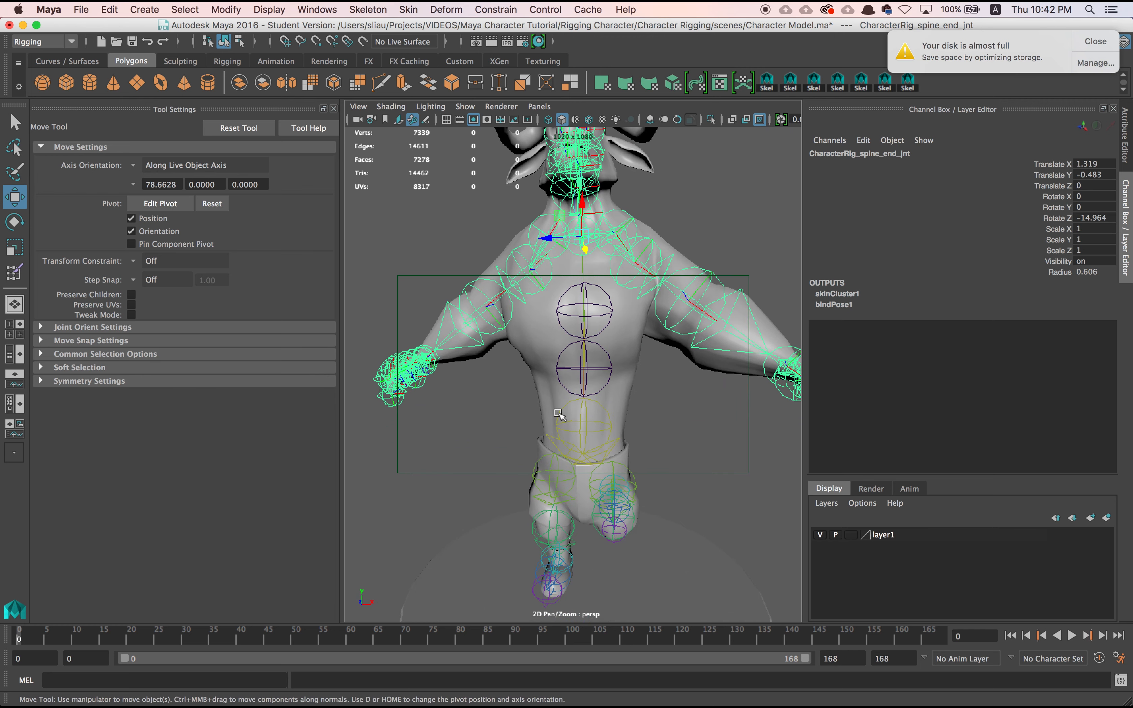
Examine how the chest, shoulders and waist deform around the moved upper spine joint from the front and side.
alt+drag(559, 413, 497, 434)
alt+drag(566, 373, 554, 439)
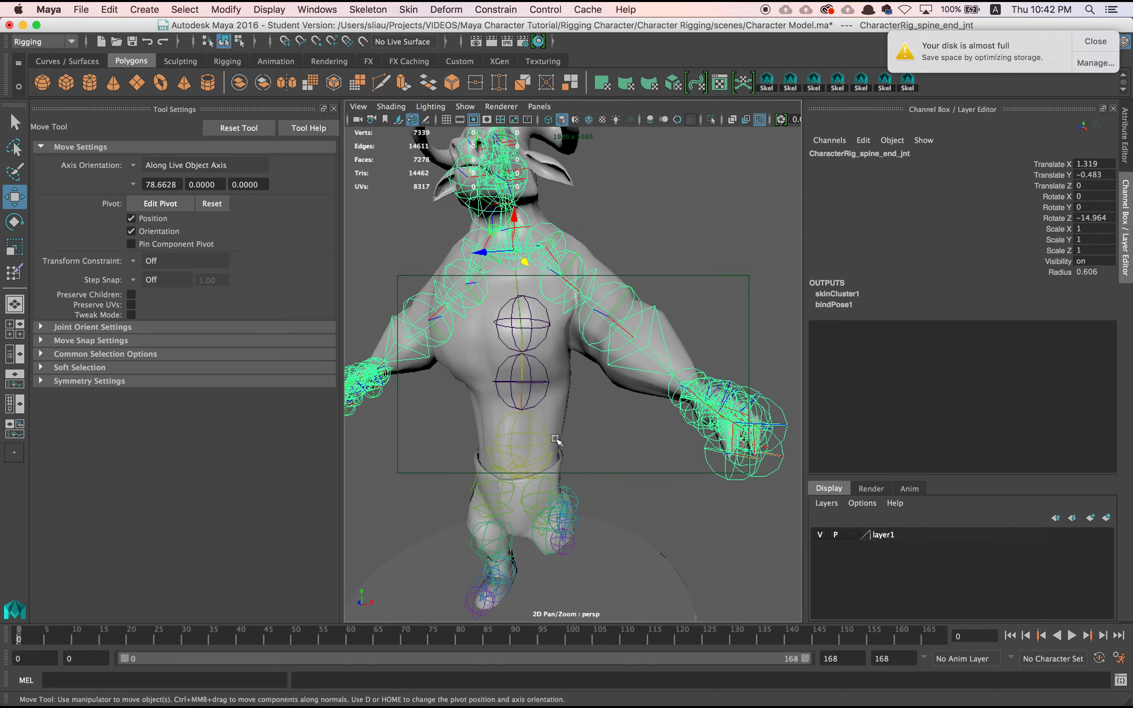
scroll(555, 439, down, 5)
alt+drag(651, 340, 591, 356)
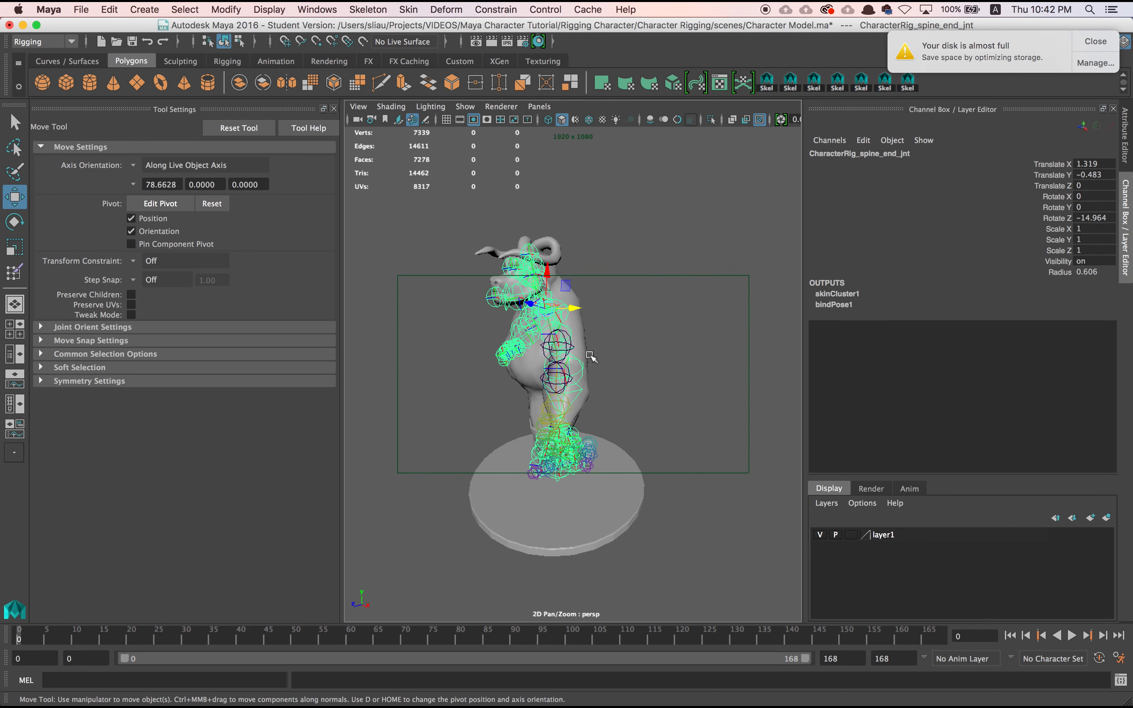
alt+right_drag(594, 352, 590, 423)
alt+drag(583, 428, 562, 412)
alt+right_drag(562, 412, 576, 440)
alt+drag(576, 440, 627, 449)
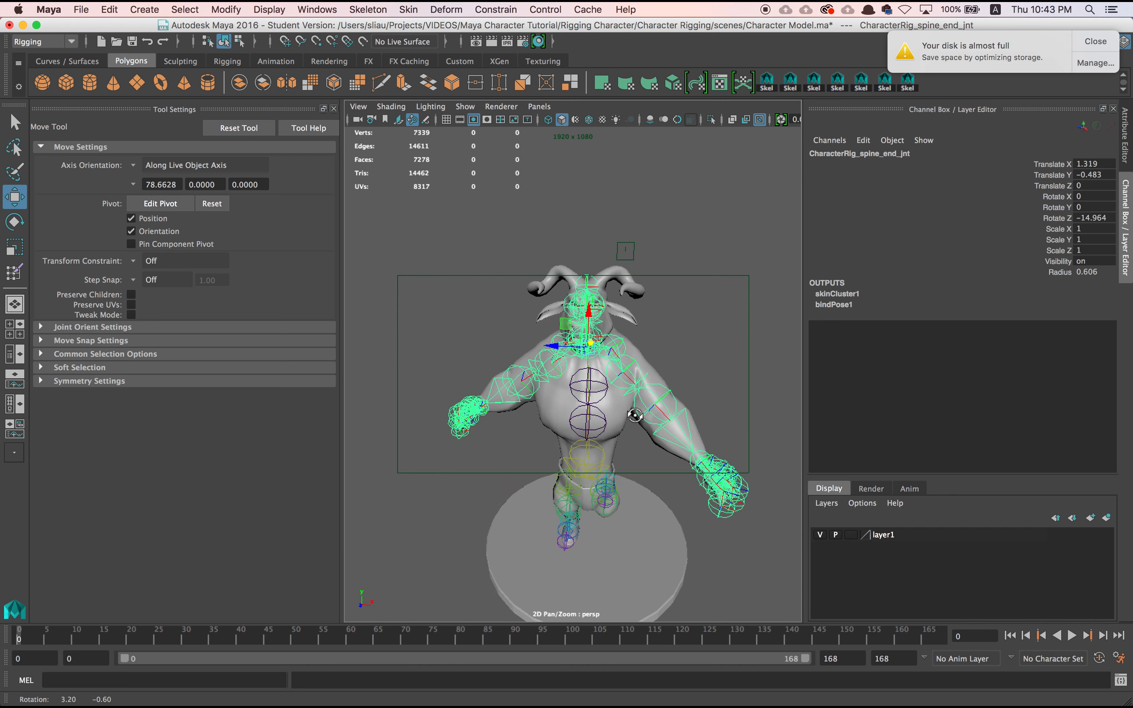
scroll(640, 416, down, 1)
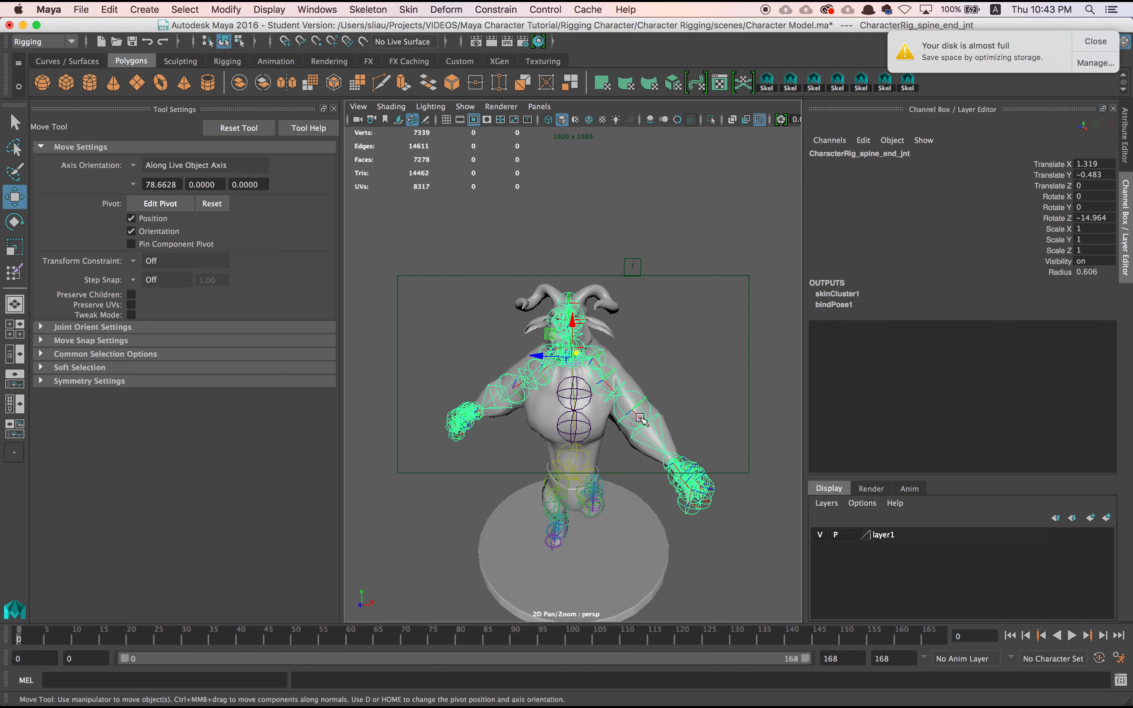